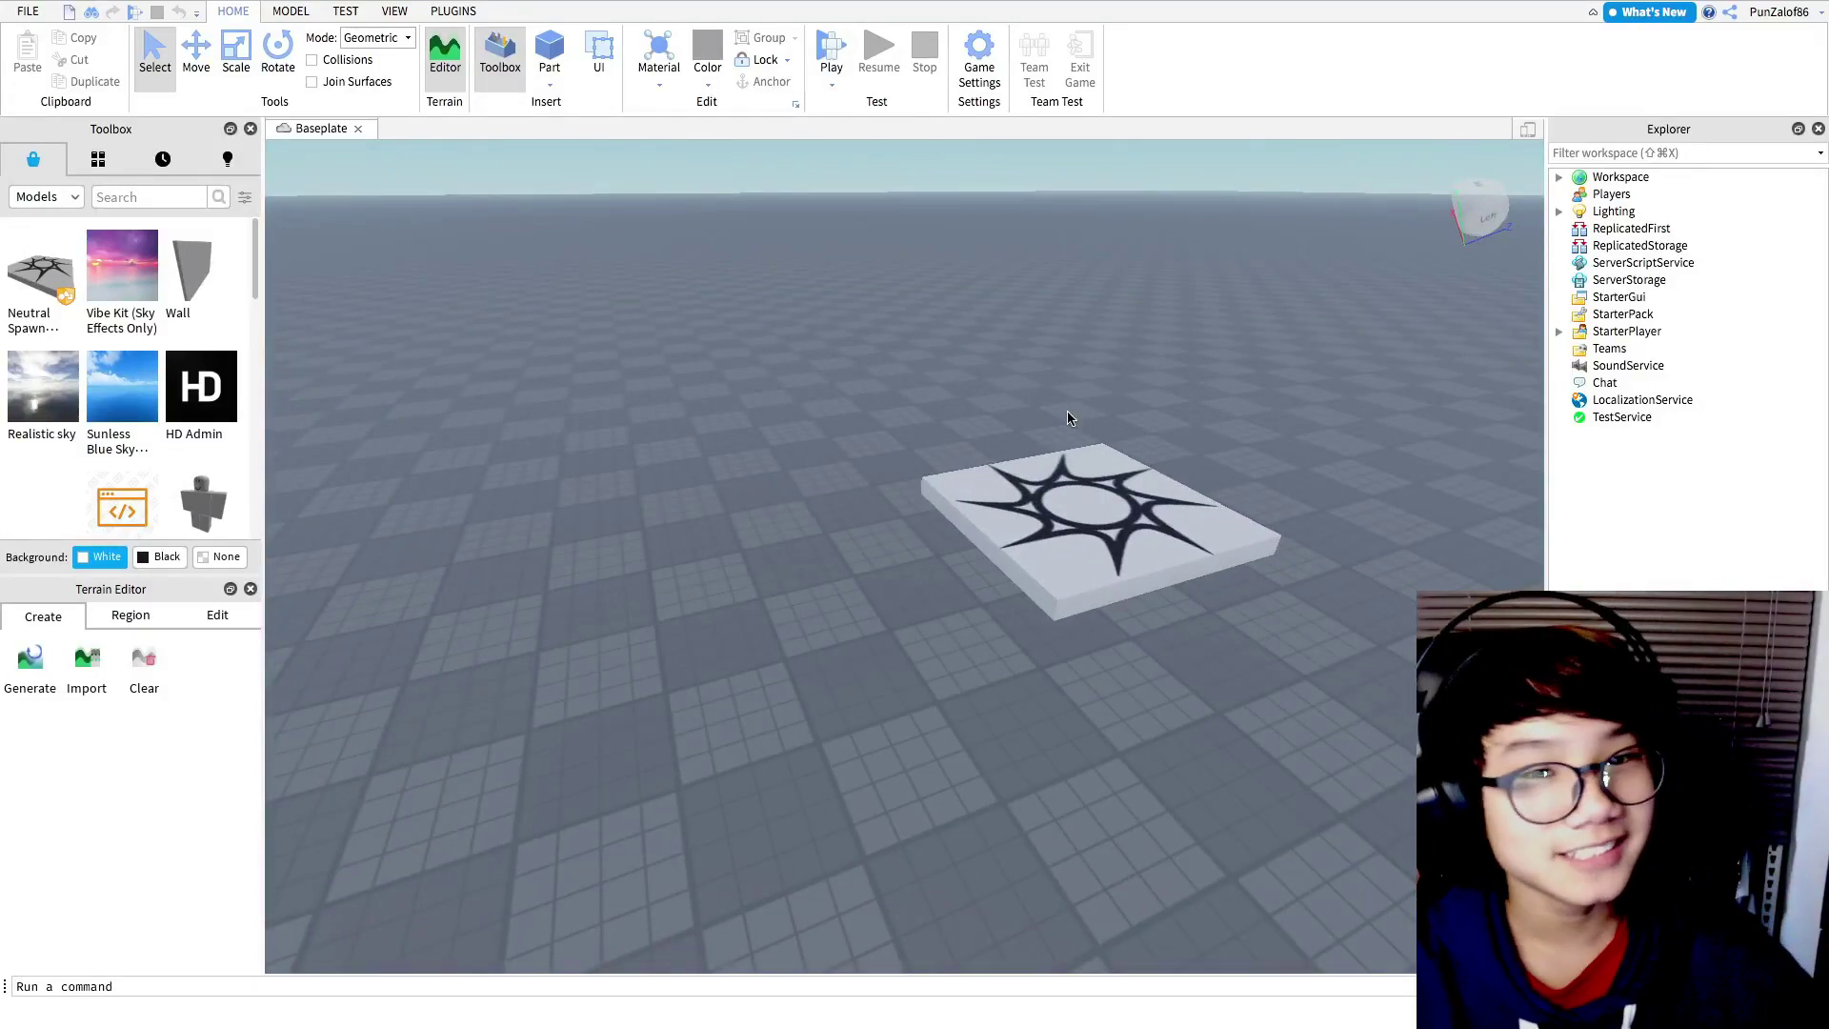
- Insert a sphere part on the baseplate beside the spawn location
right_click_drag(1068, 418, 976, 380)
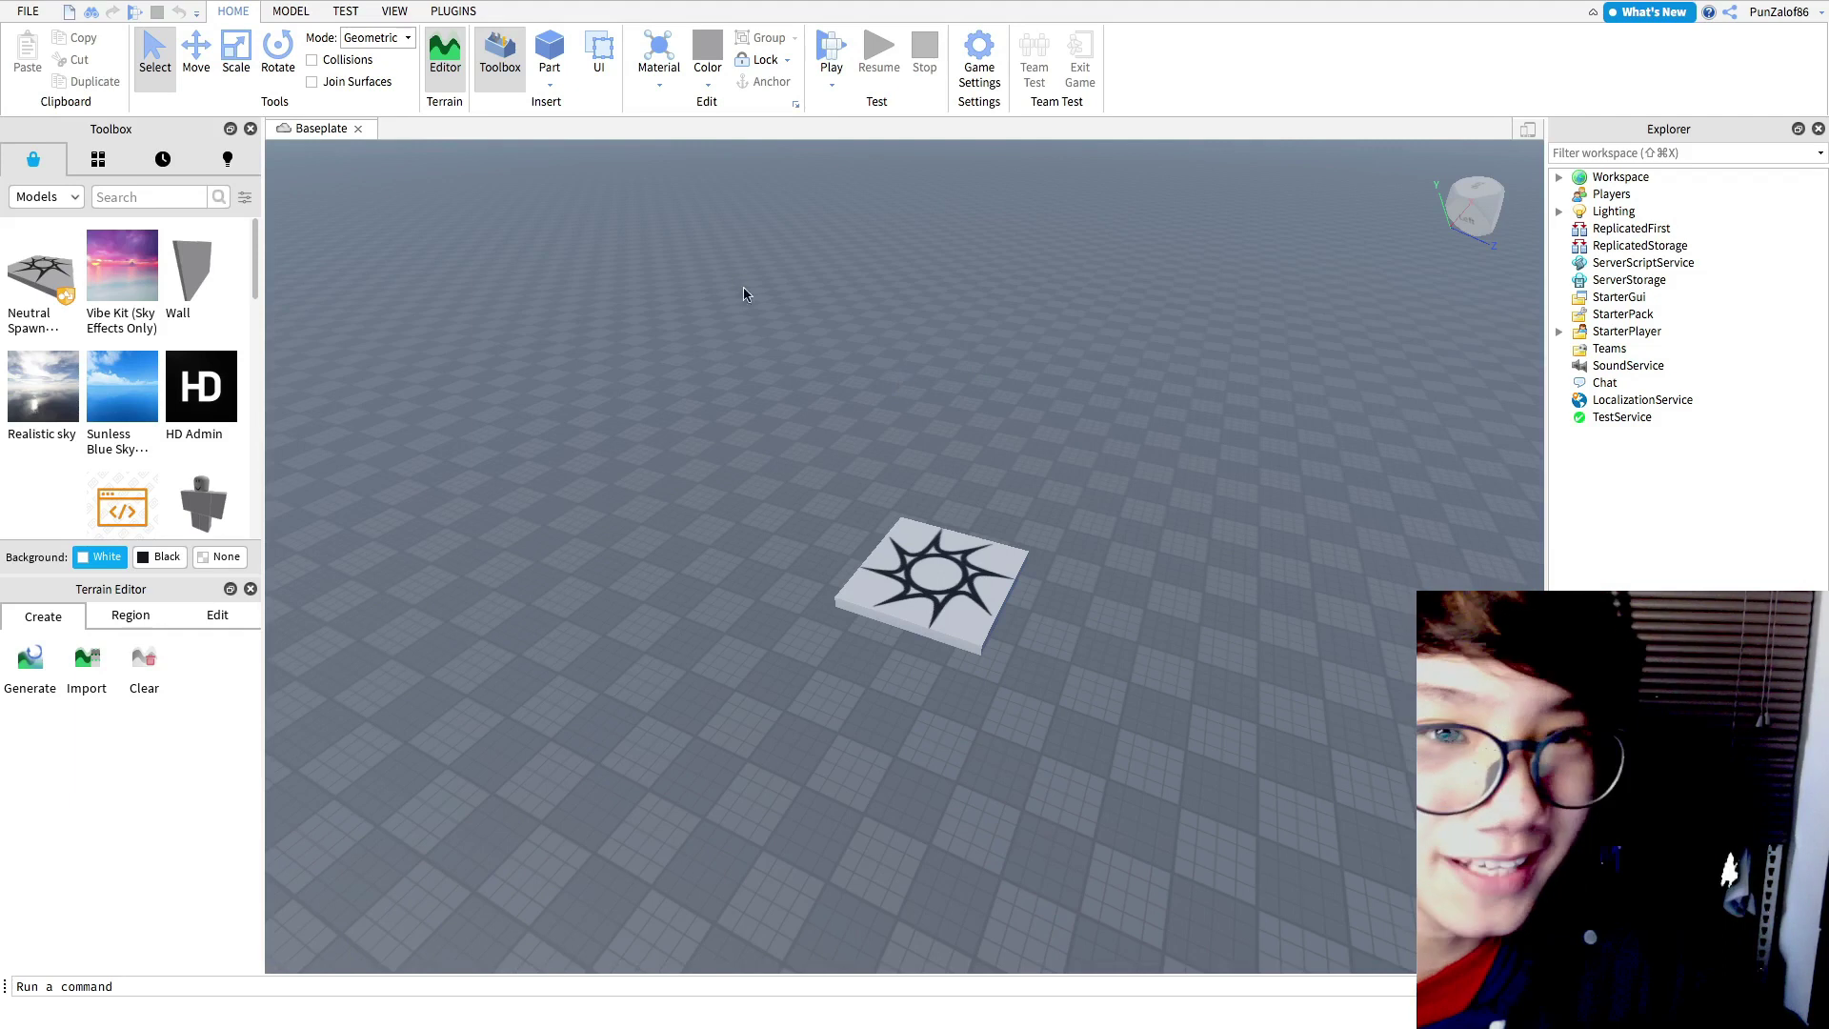
key("a")
left_click(551, 86)
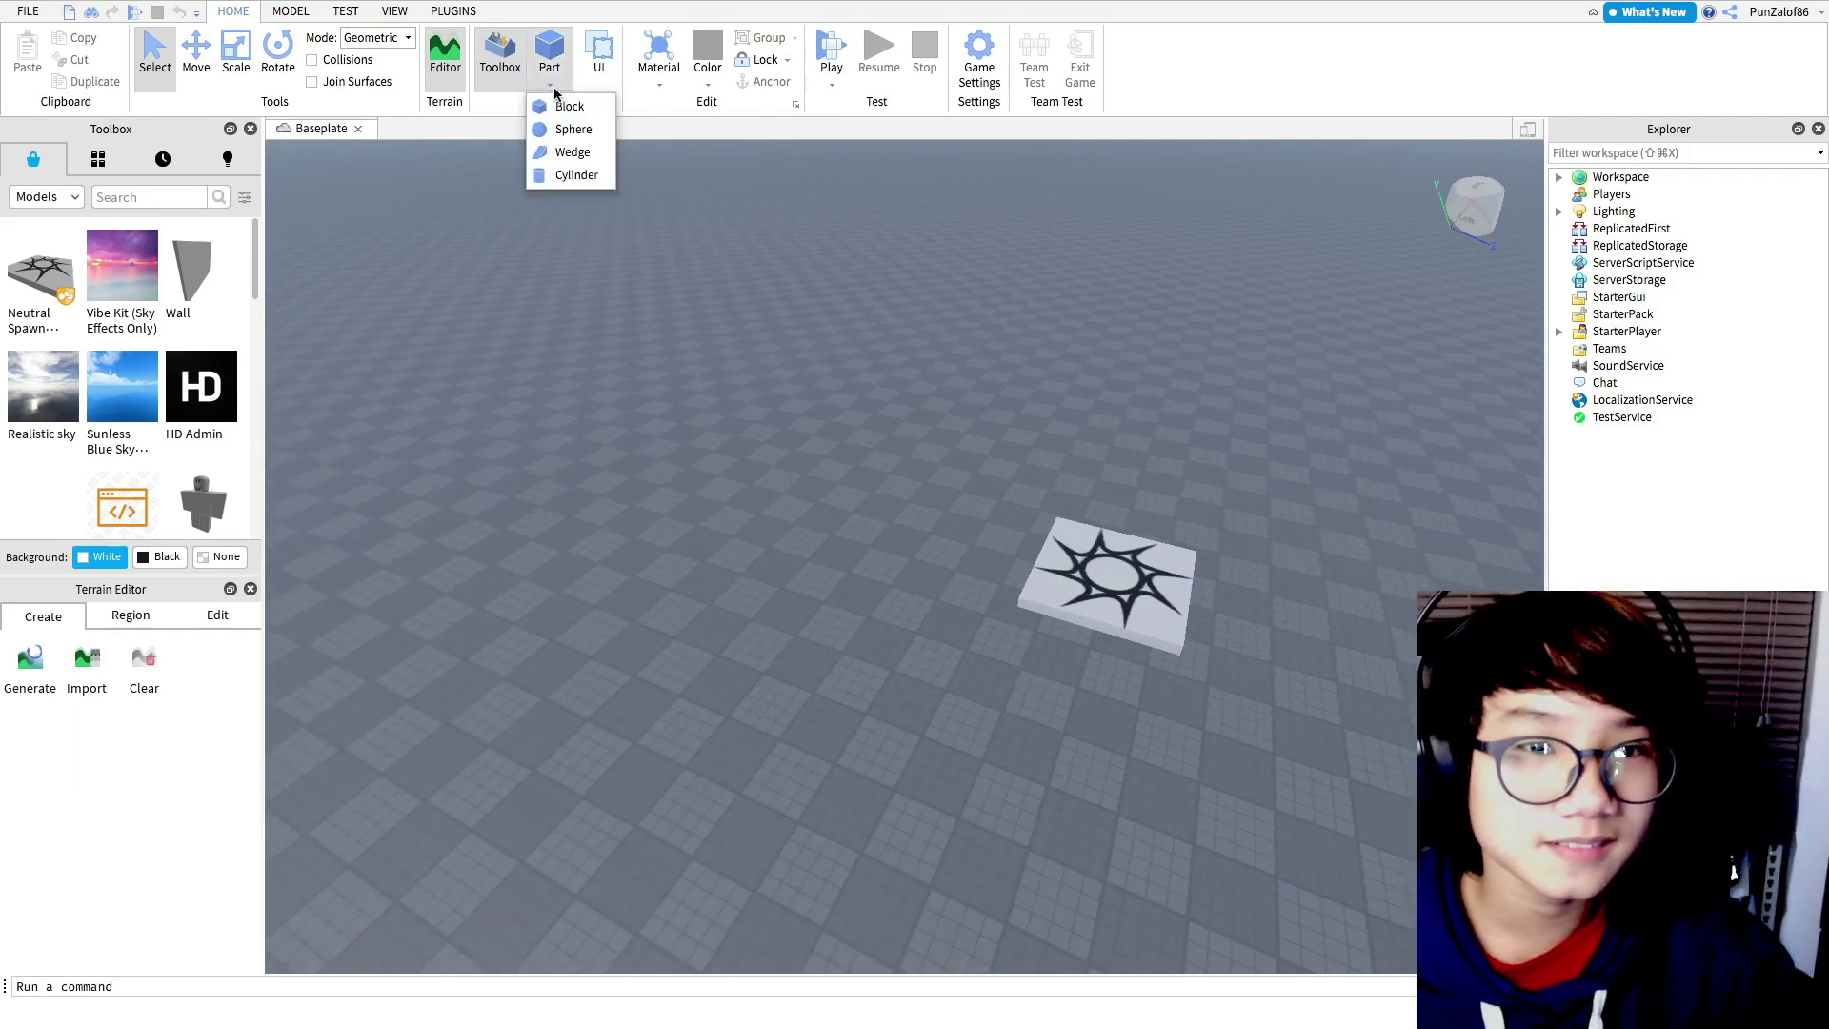
left_click(571, 134)
key("w")
key("a")
right_click_drag(881, 324, 884, 326)
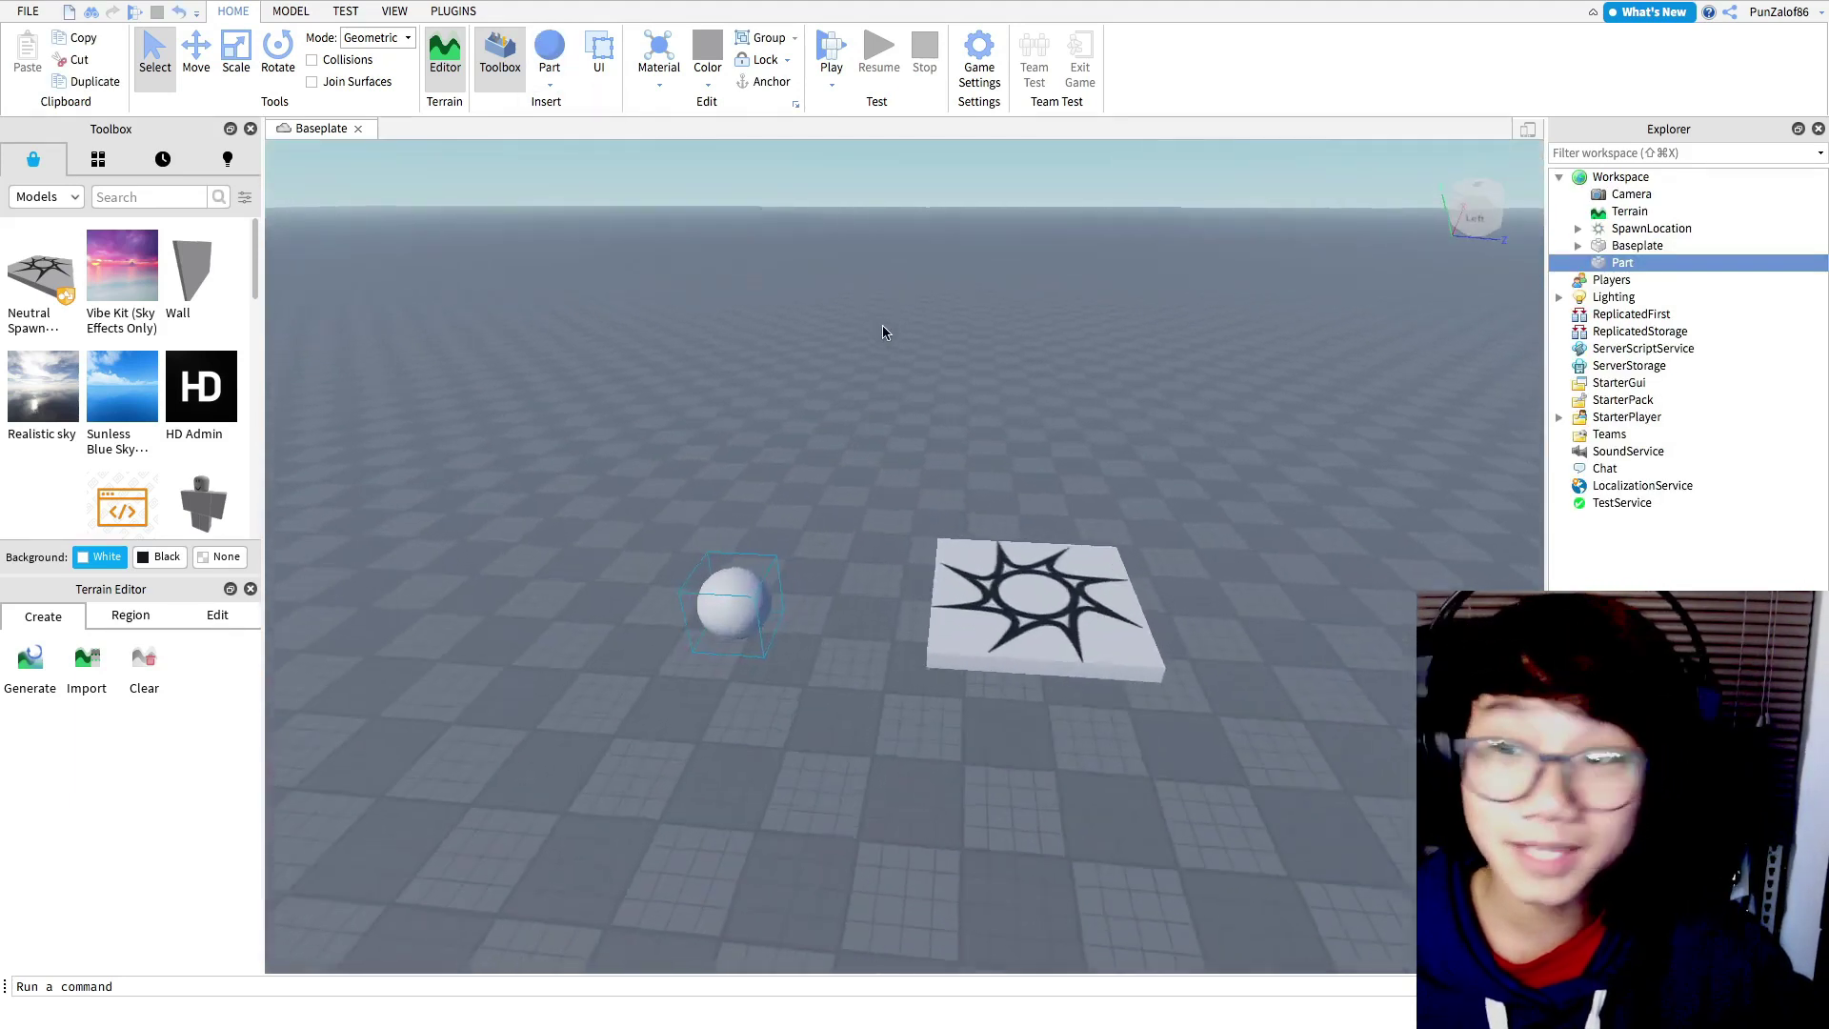
key("d")
right_click_drag(1012, 541, 1063, 592)
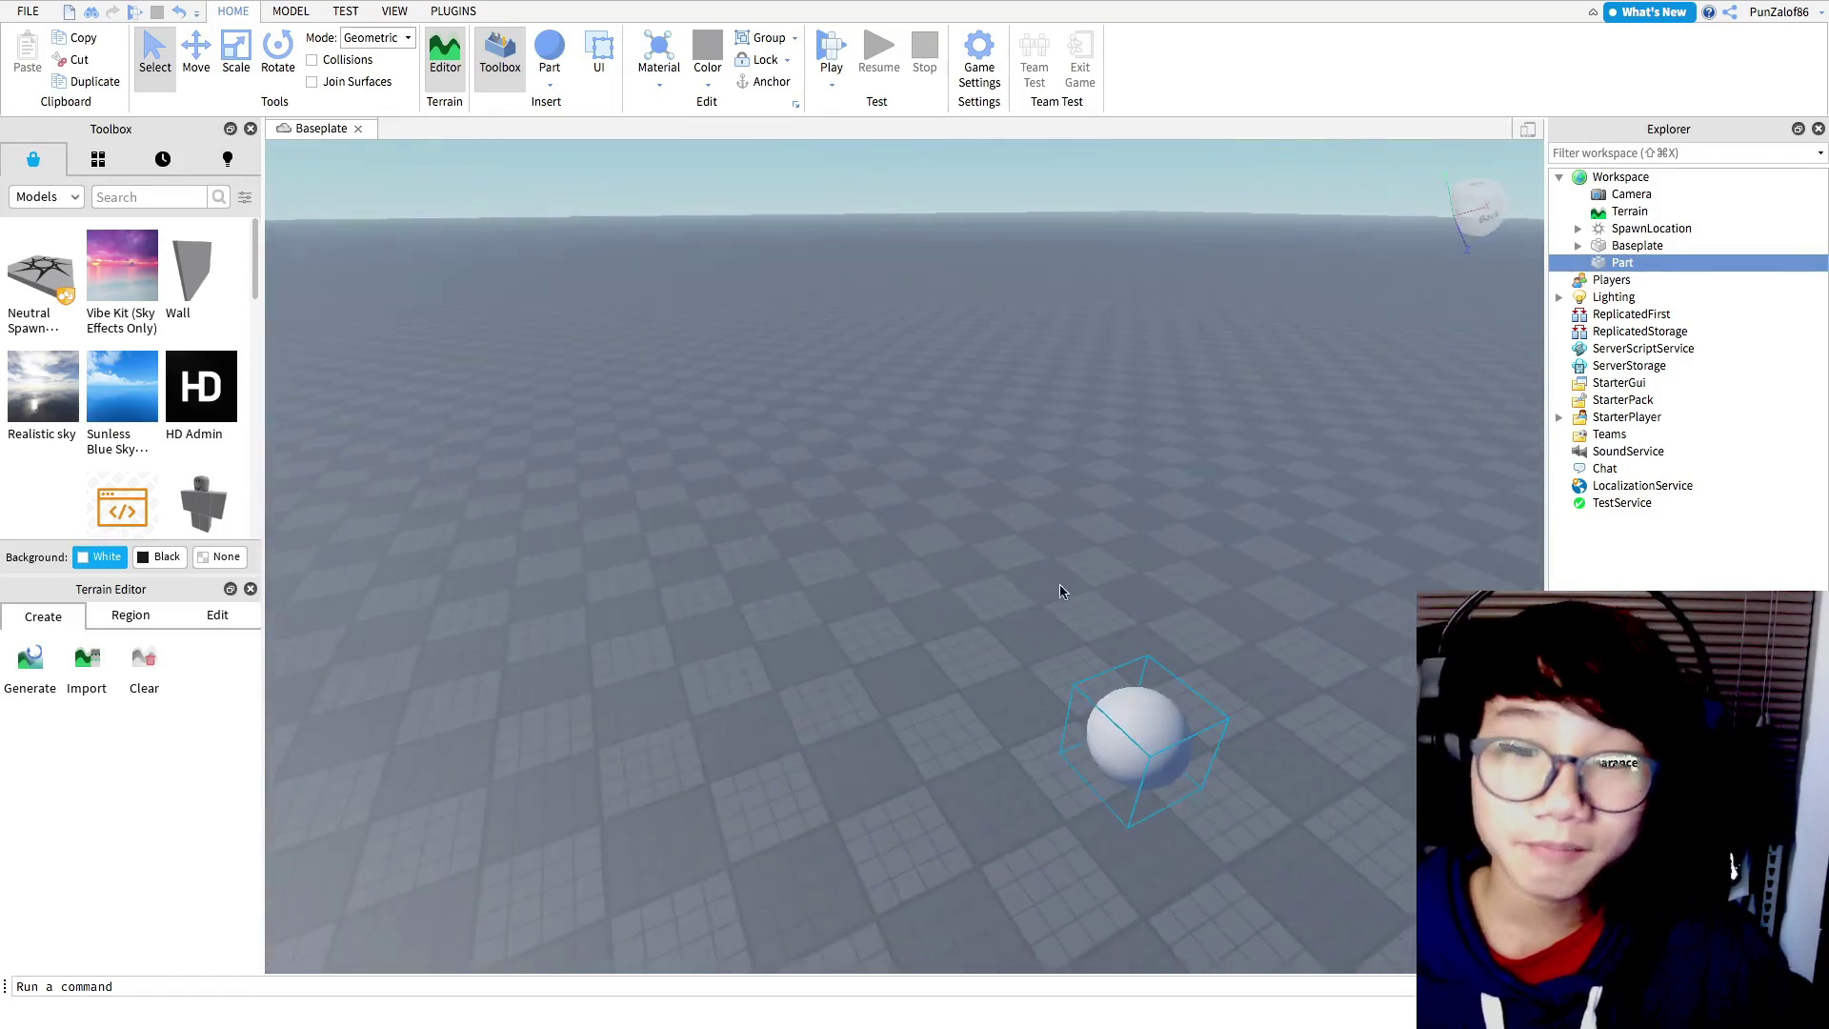
- Move the sphere across the baseplate to an open area away from the spawn location
left_click_drag(1014, 693, 716, 543)
right_click_drag(1056, 522, 1057, 519)
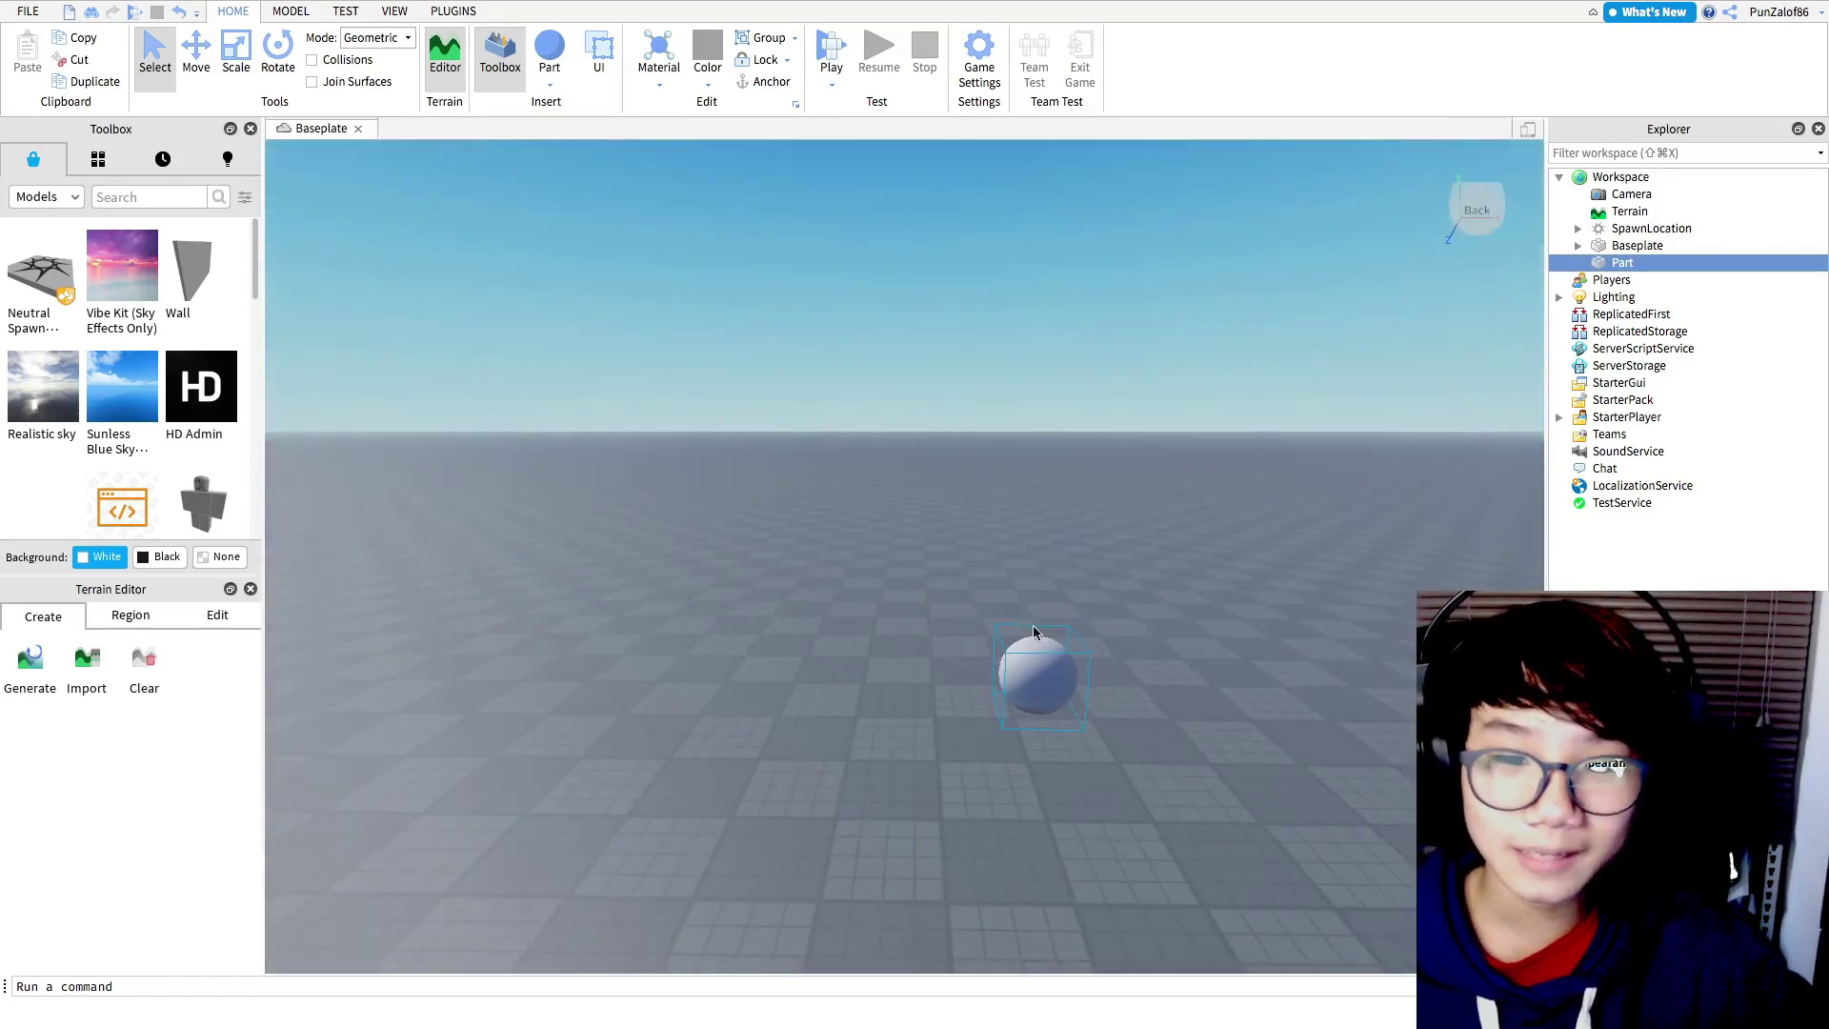
left_click(1032, 625)
key("w")
key("d")
key("w")
key("d")
right_click_drag(803, 275, 804, 276)
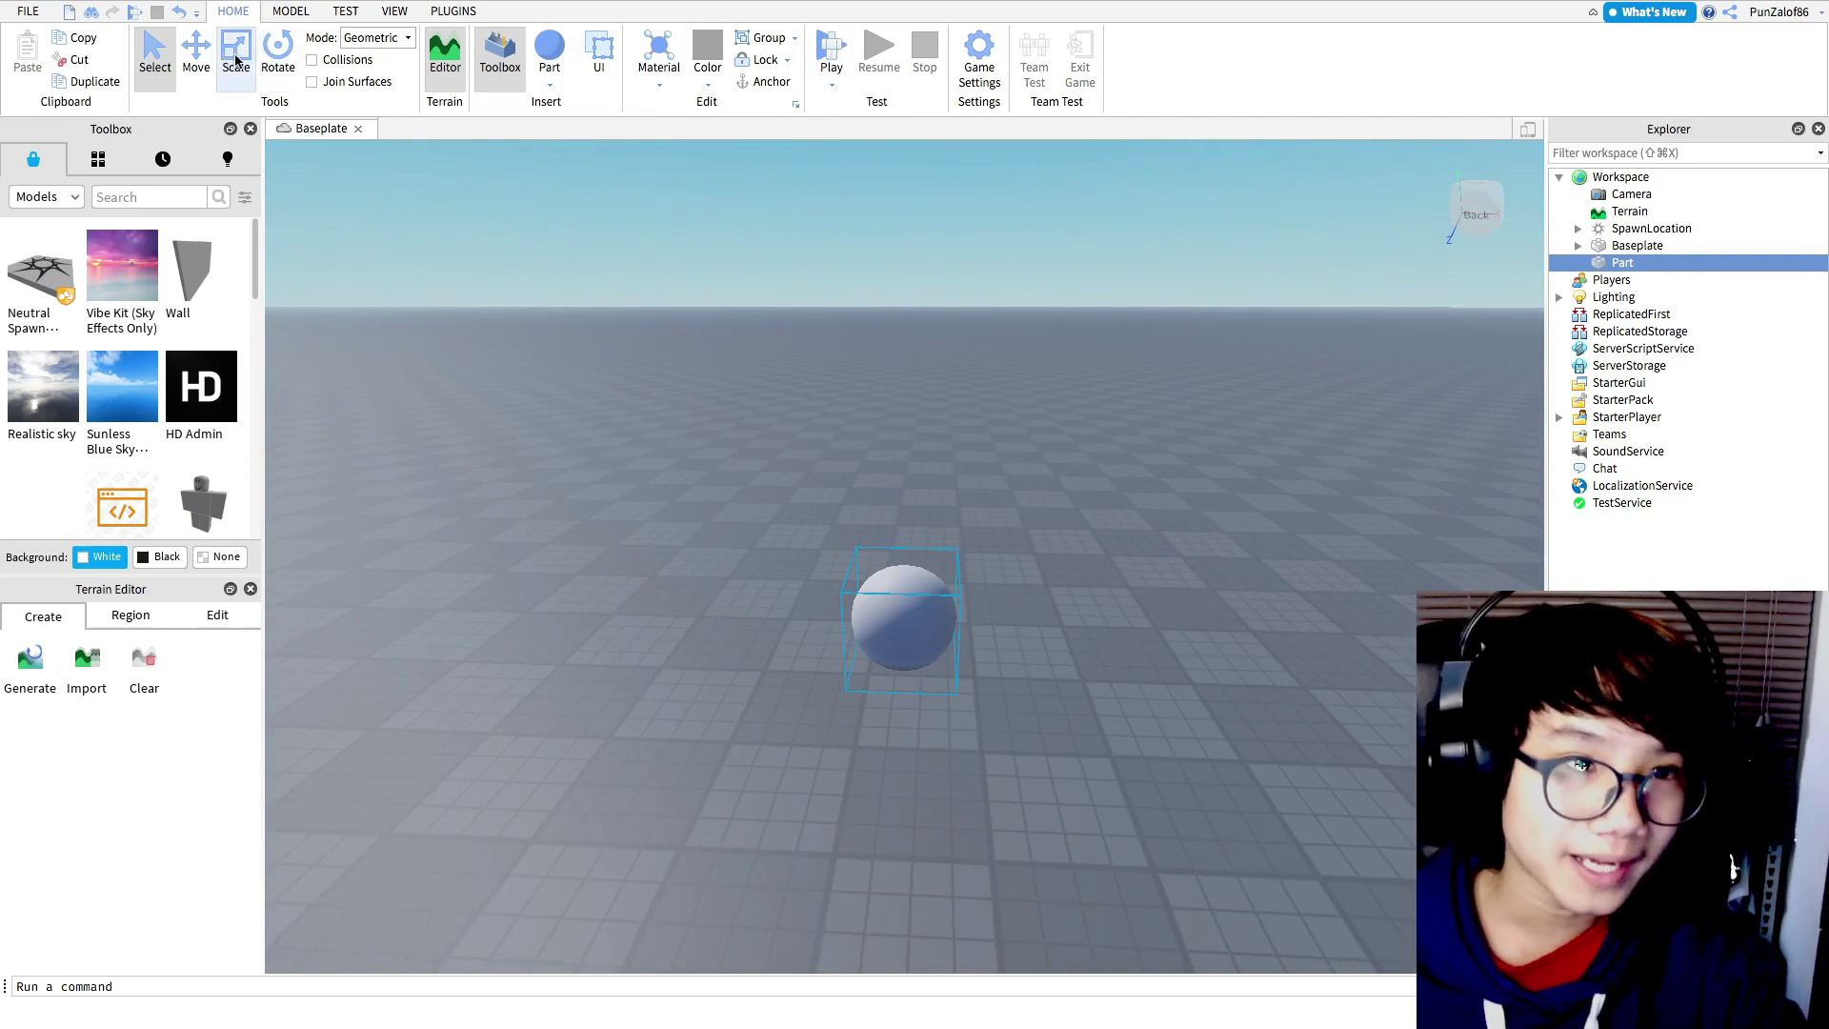
- Enlarge the sphere evenly with the Scale tool until it is a large ball on the baseplate
left_click_drag(1000, 620, 1343, 486)
right_click_drag(1163, 620, 1161, 619)
left_click_drag(1149, 747, 1032, 882)
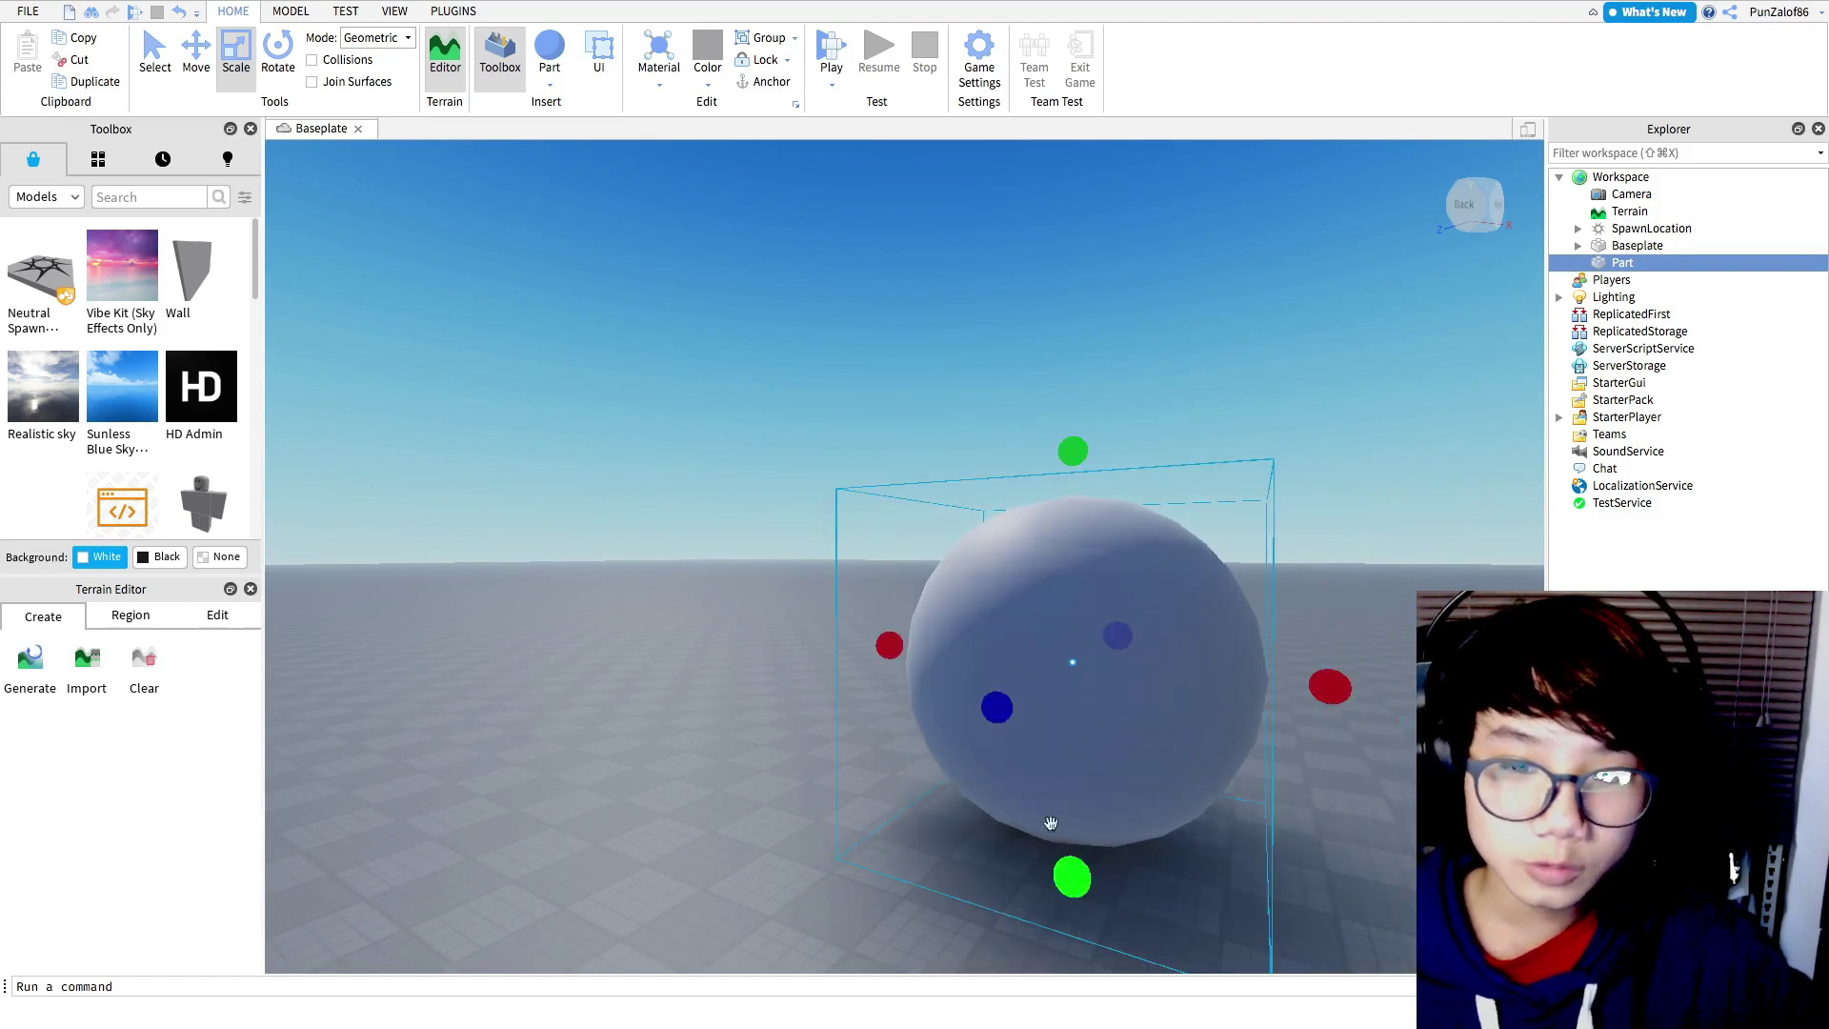
right_click_drag(1050, 464, 1050, 465)
left_click_drag(800, 350, 801, 450)
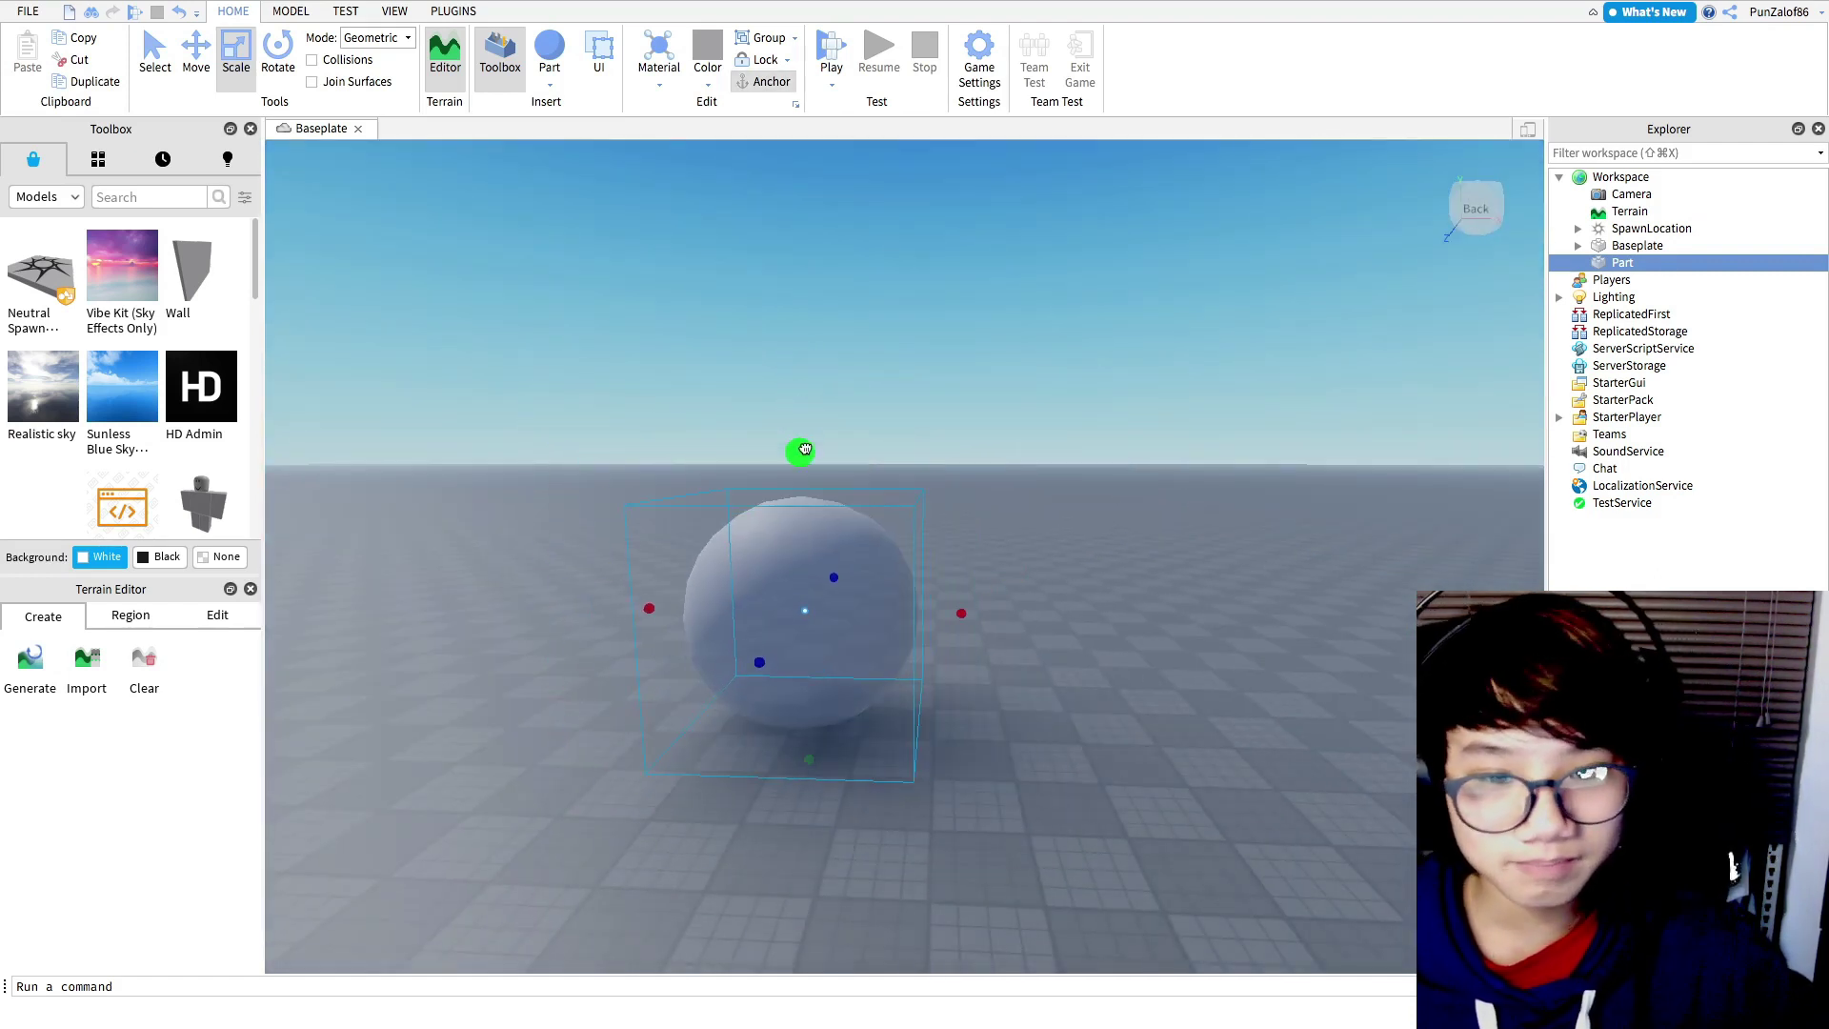
- Reselect the large sphere, shrink it slightly with its upper scale handle, and deselect it
left_click(1087, 397)
key("w")
key("a")
right_click(1087, 397)
left_click(941, 522)
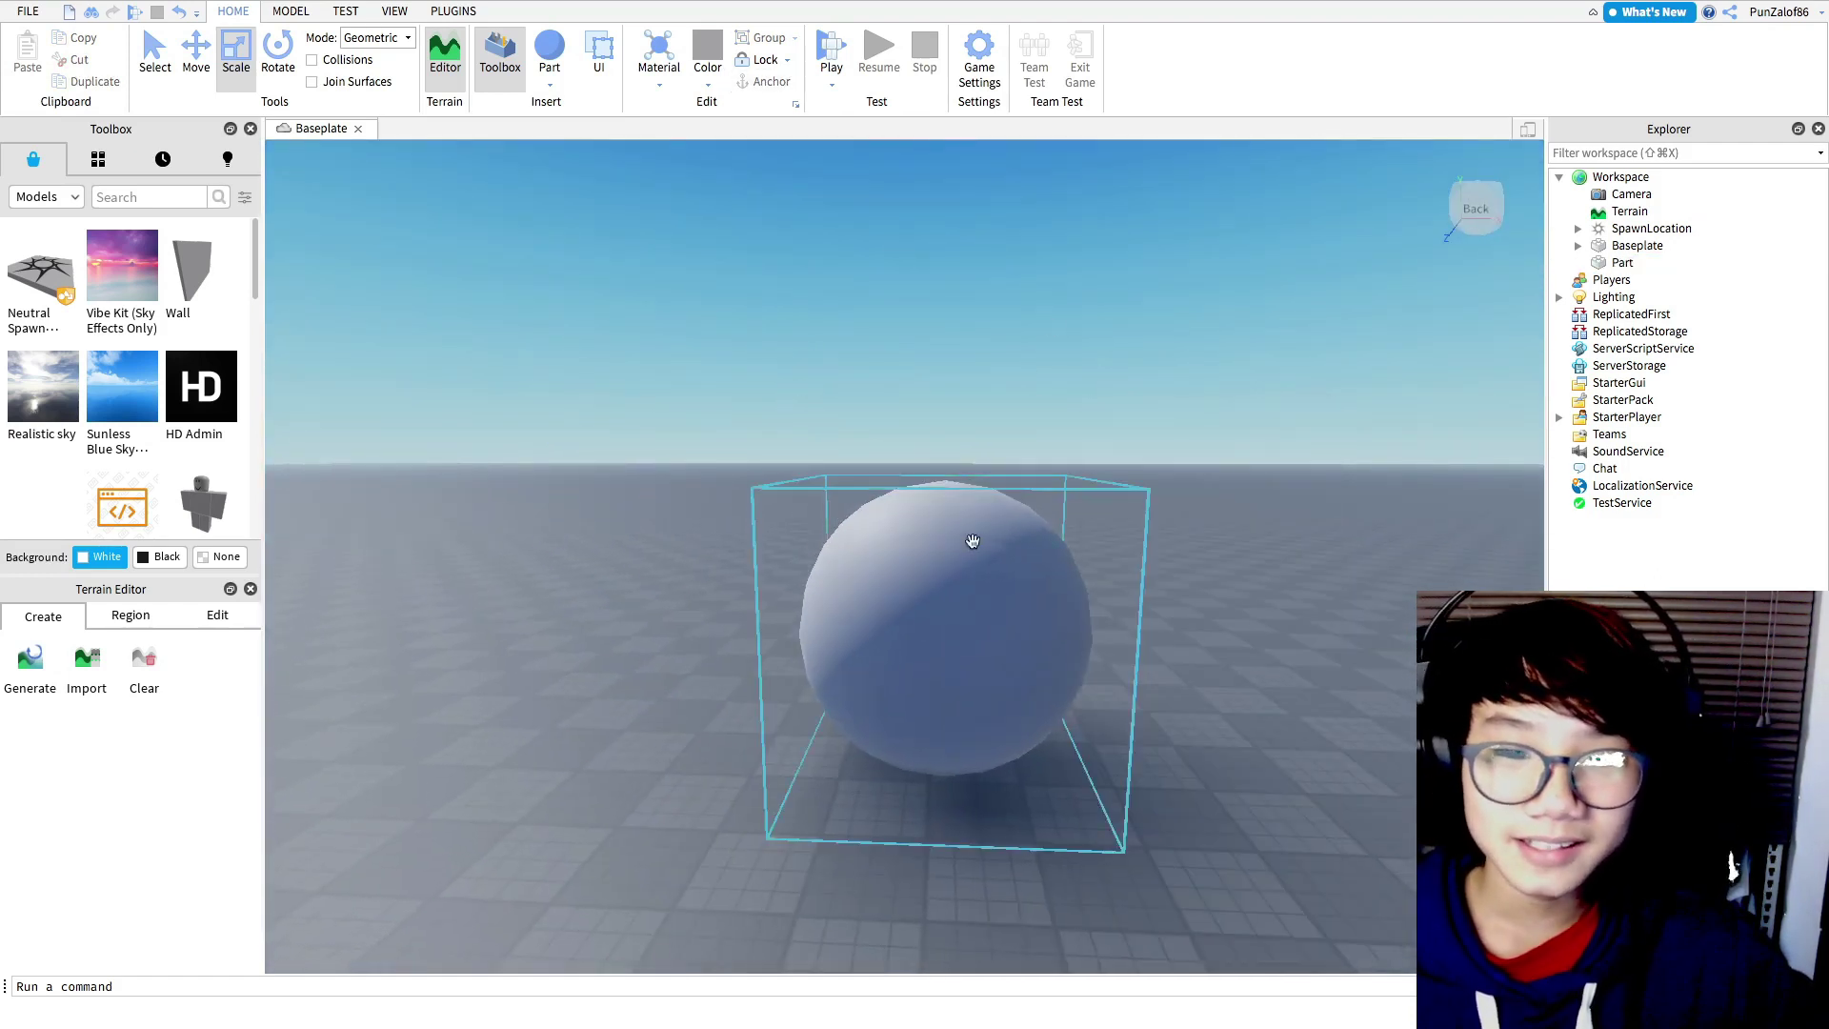
left_click(957, 522)
left_click_drag(944, 437, 947, 471)
left_click(1087, 362)
right_click_drag(1087, 362, 1088, 363)
key("w")
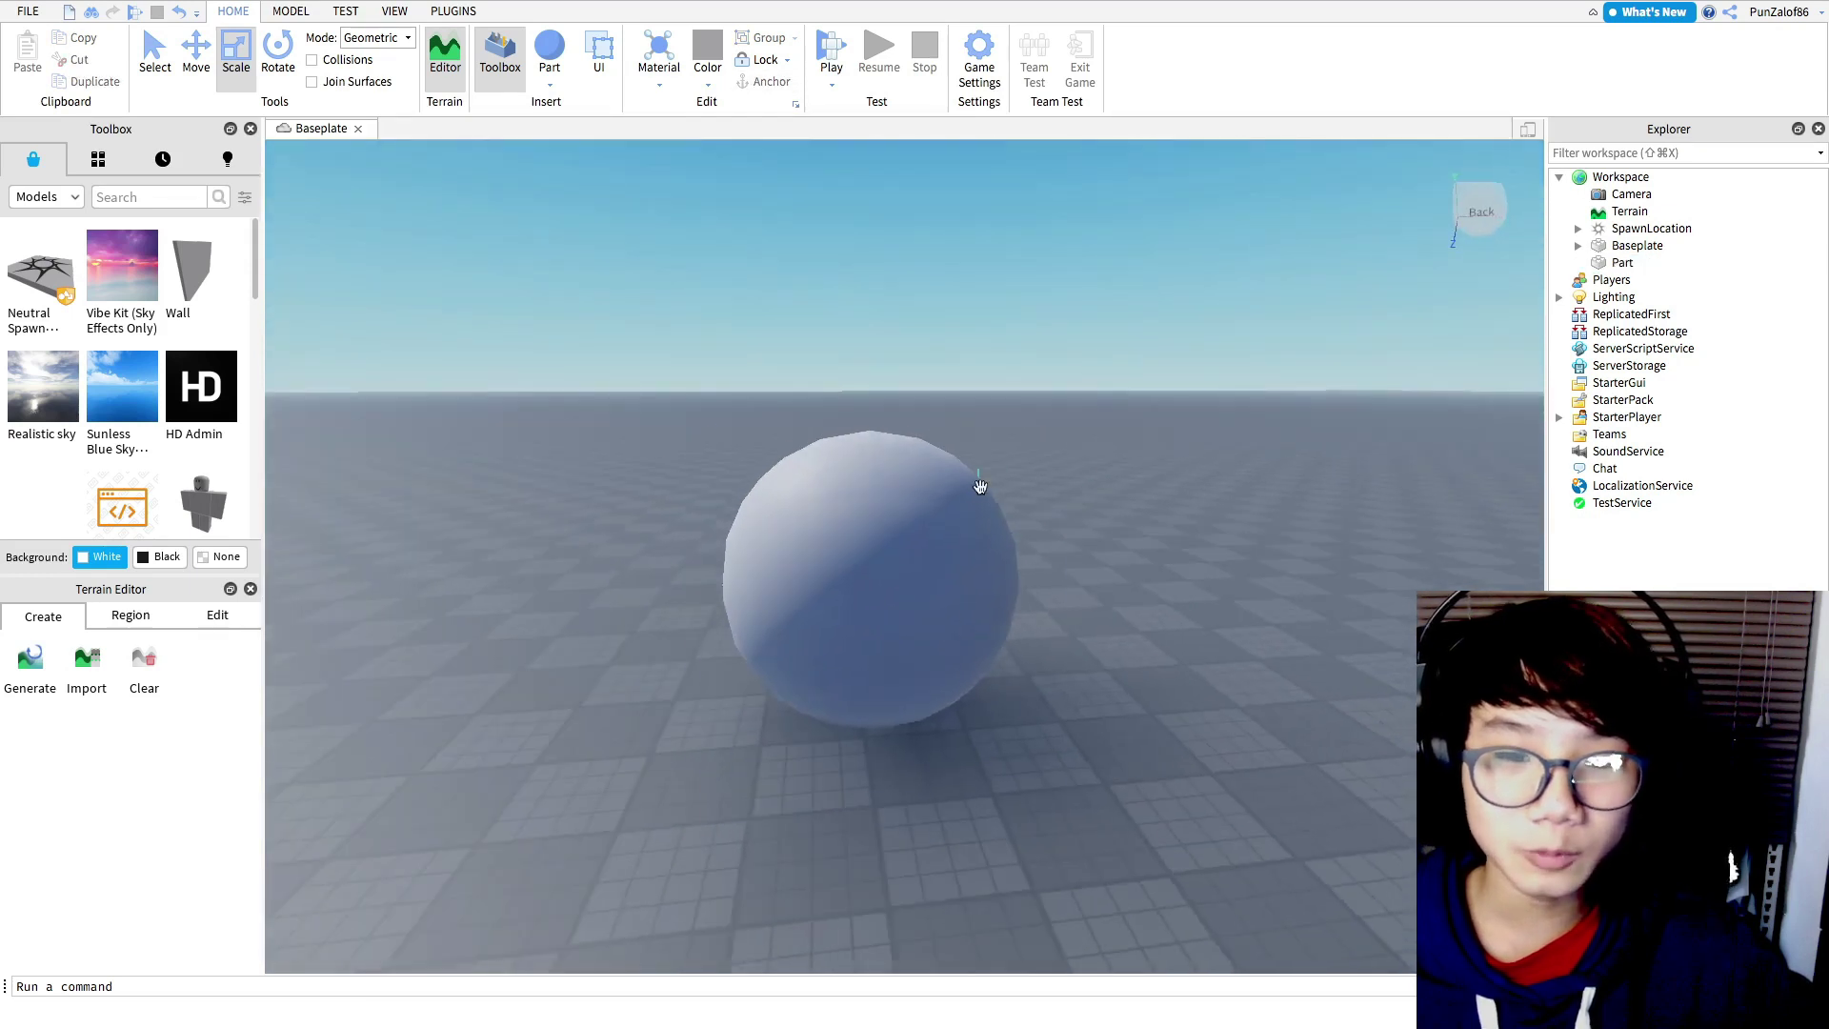
- Recolor the large sphere dark maroon
right_click_drag(1075, 496, 1071, 522)
key("w")
key("a")
key("d")
key("a")
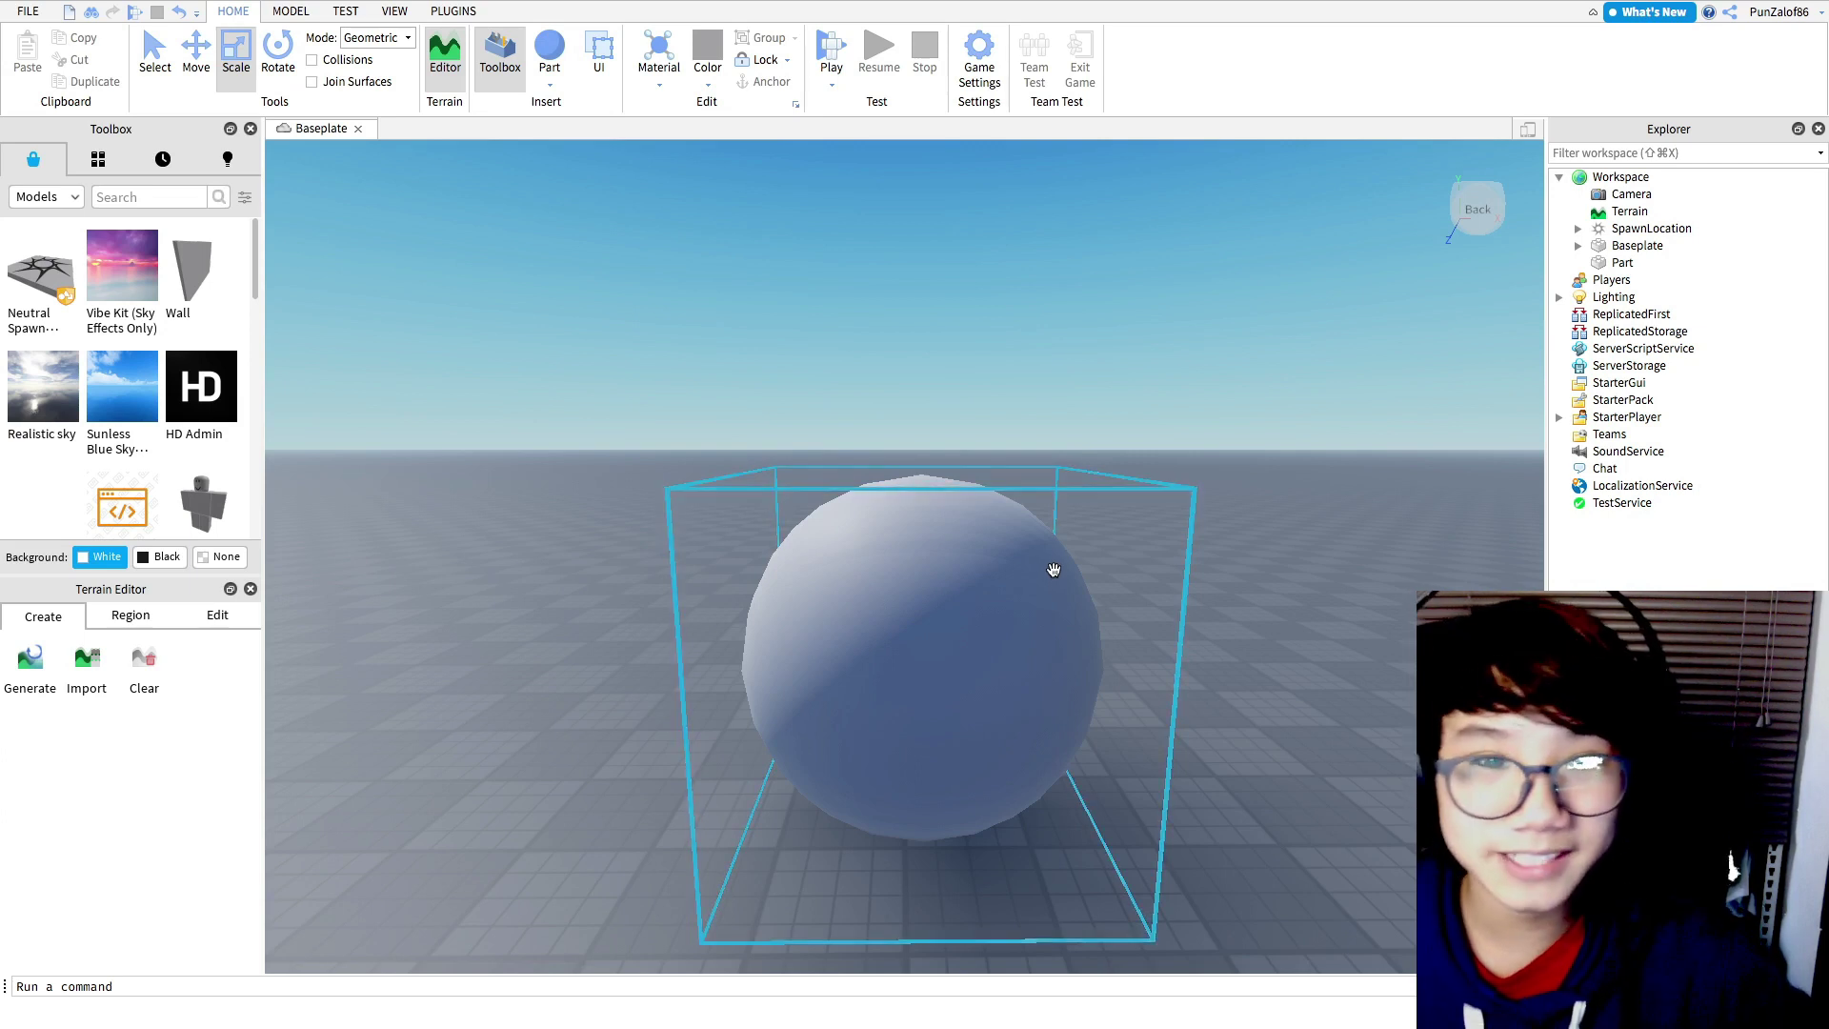
left_click(1053, 570)
left_click(707, 52)
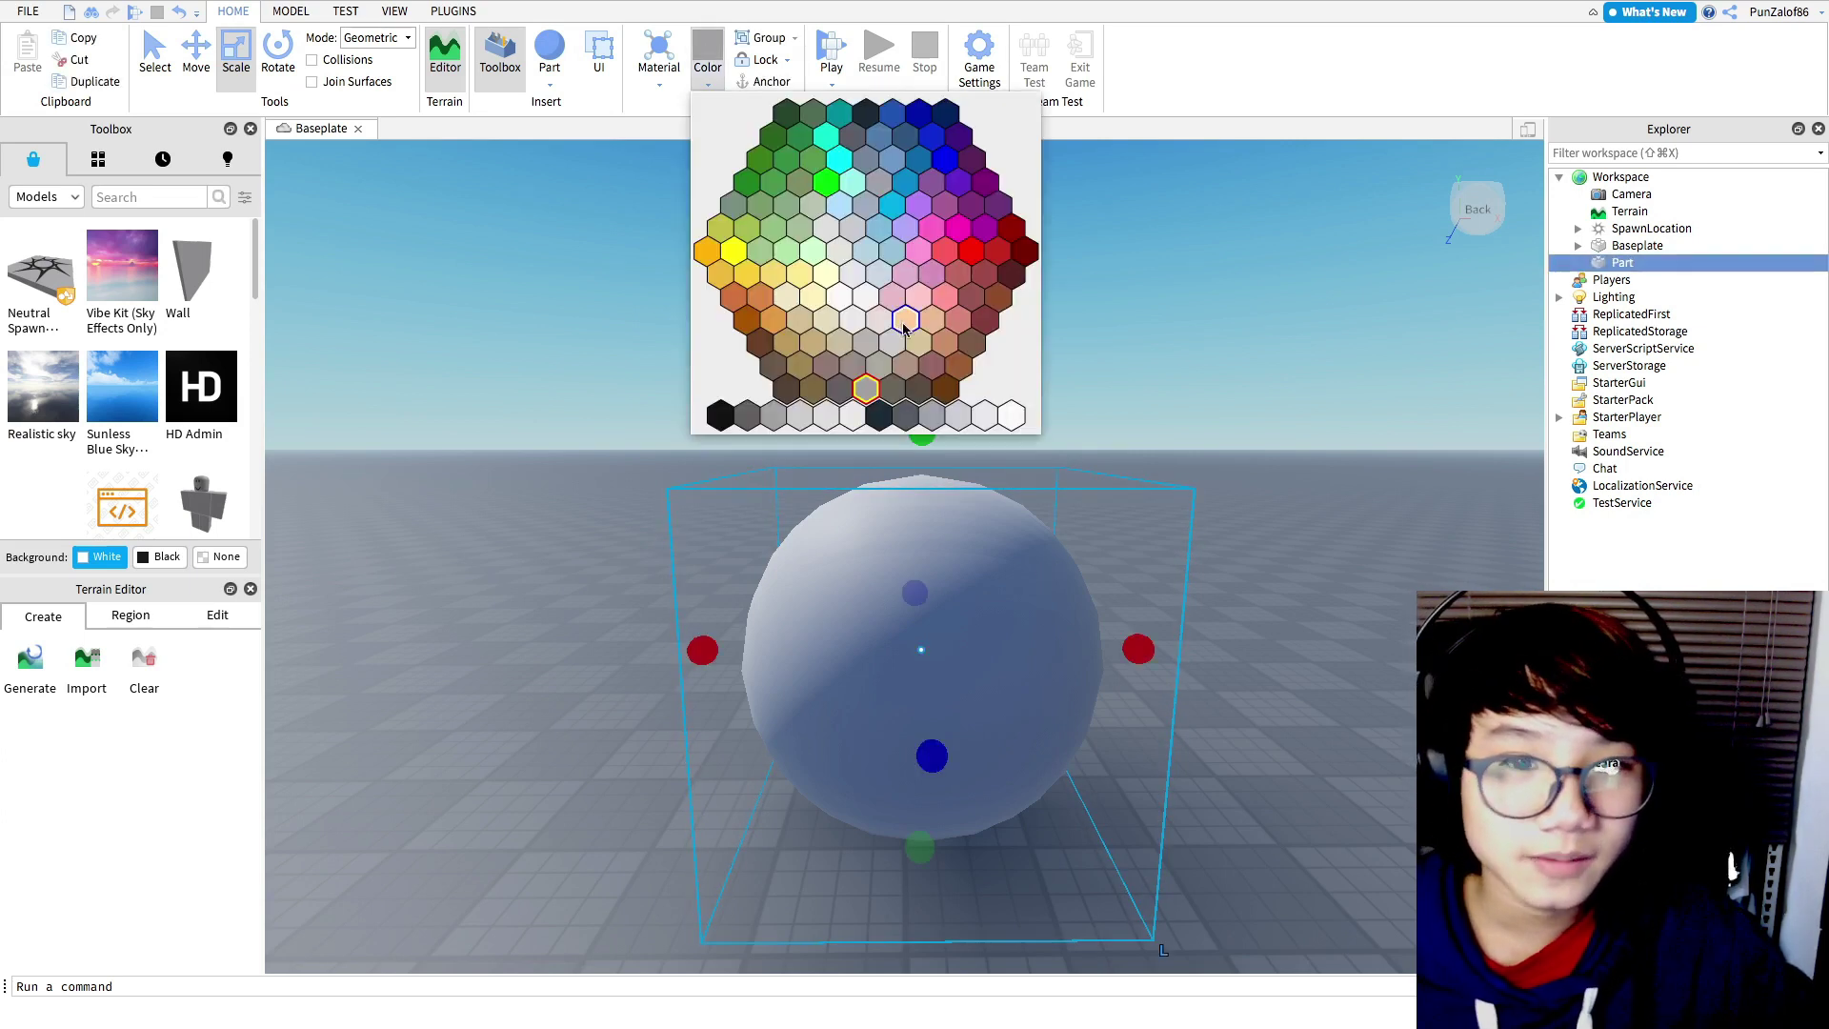
left_click(1011, 276)
left_click(1115, 308)
right_click_drag(1115, 309, 1115, 308)
- Show the Performance panel and insert a second sphere part near the large maroon sphere
right_click(787, 117)
left_click(849, 191)
right_click_drag(979, 181, 979, 181)
left_click(555, 57)
left_click(1028, 331)
right_click_drag(1028, 331, 1040, 394)
right_click_drag(1024, 550, 1024, 551)
left_click_drag(1024, 552, 1003, 543)
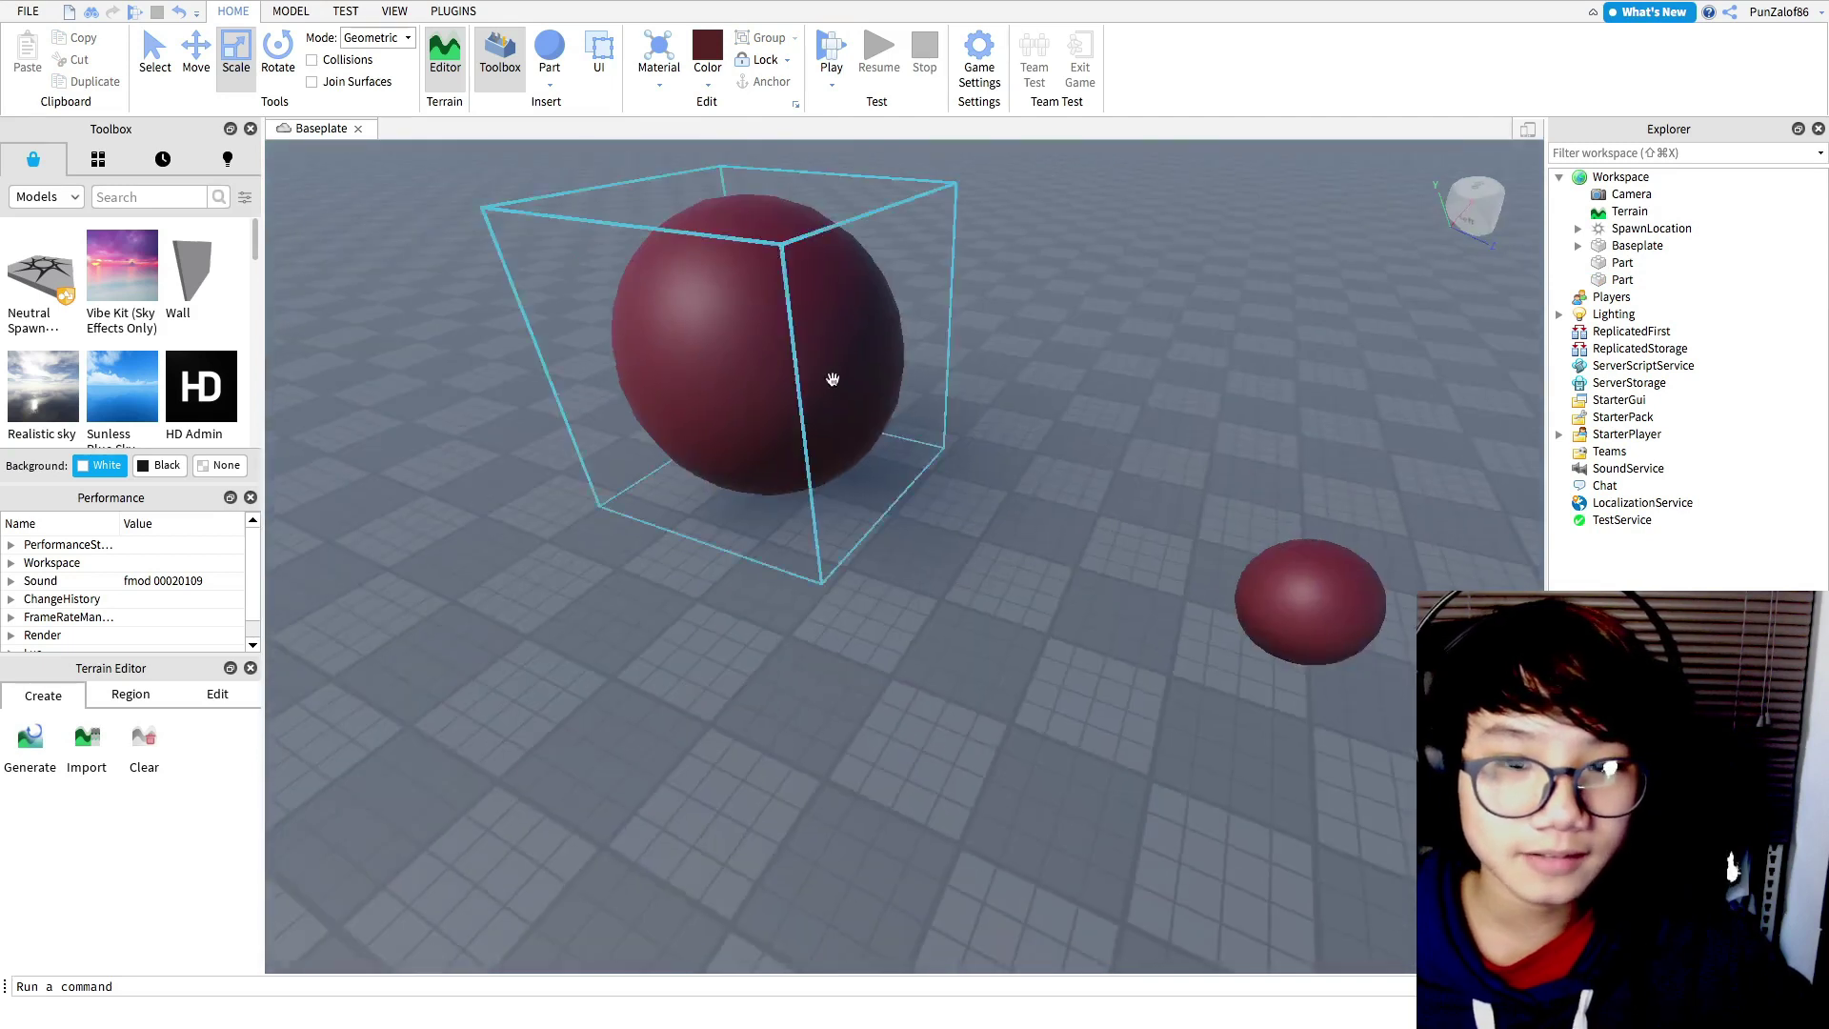
- Reposition the two spheres so the smaller one sits close against the large one
left_click(835, 342)
left_click_drag(927, 389, 852, 698)
left_click(862, 698)
left_click_drag(1297, 595, 950, 615)
left_click_drag(967, 543, 974, 484)
- Shift the small sphere sideways with the Move tool so it sticks out of the front of the large sphere
left_click(190, 55)
left_click_drag(881, 564, 794, 553)
key("d")
right_click_drag(1089, 520, 1092, 519)
key("w")
left_click_drag(870, 534, 844, 533)
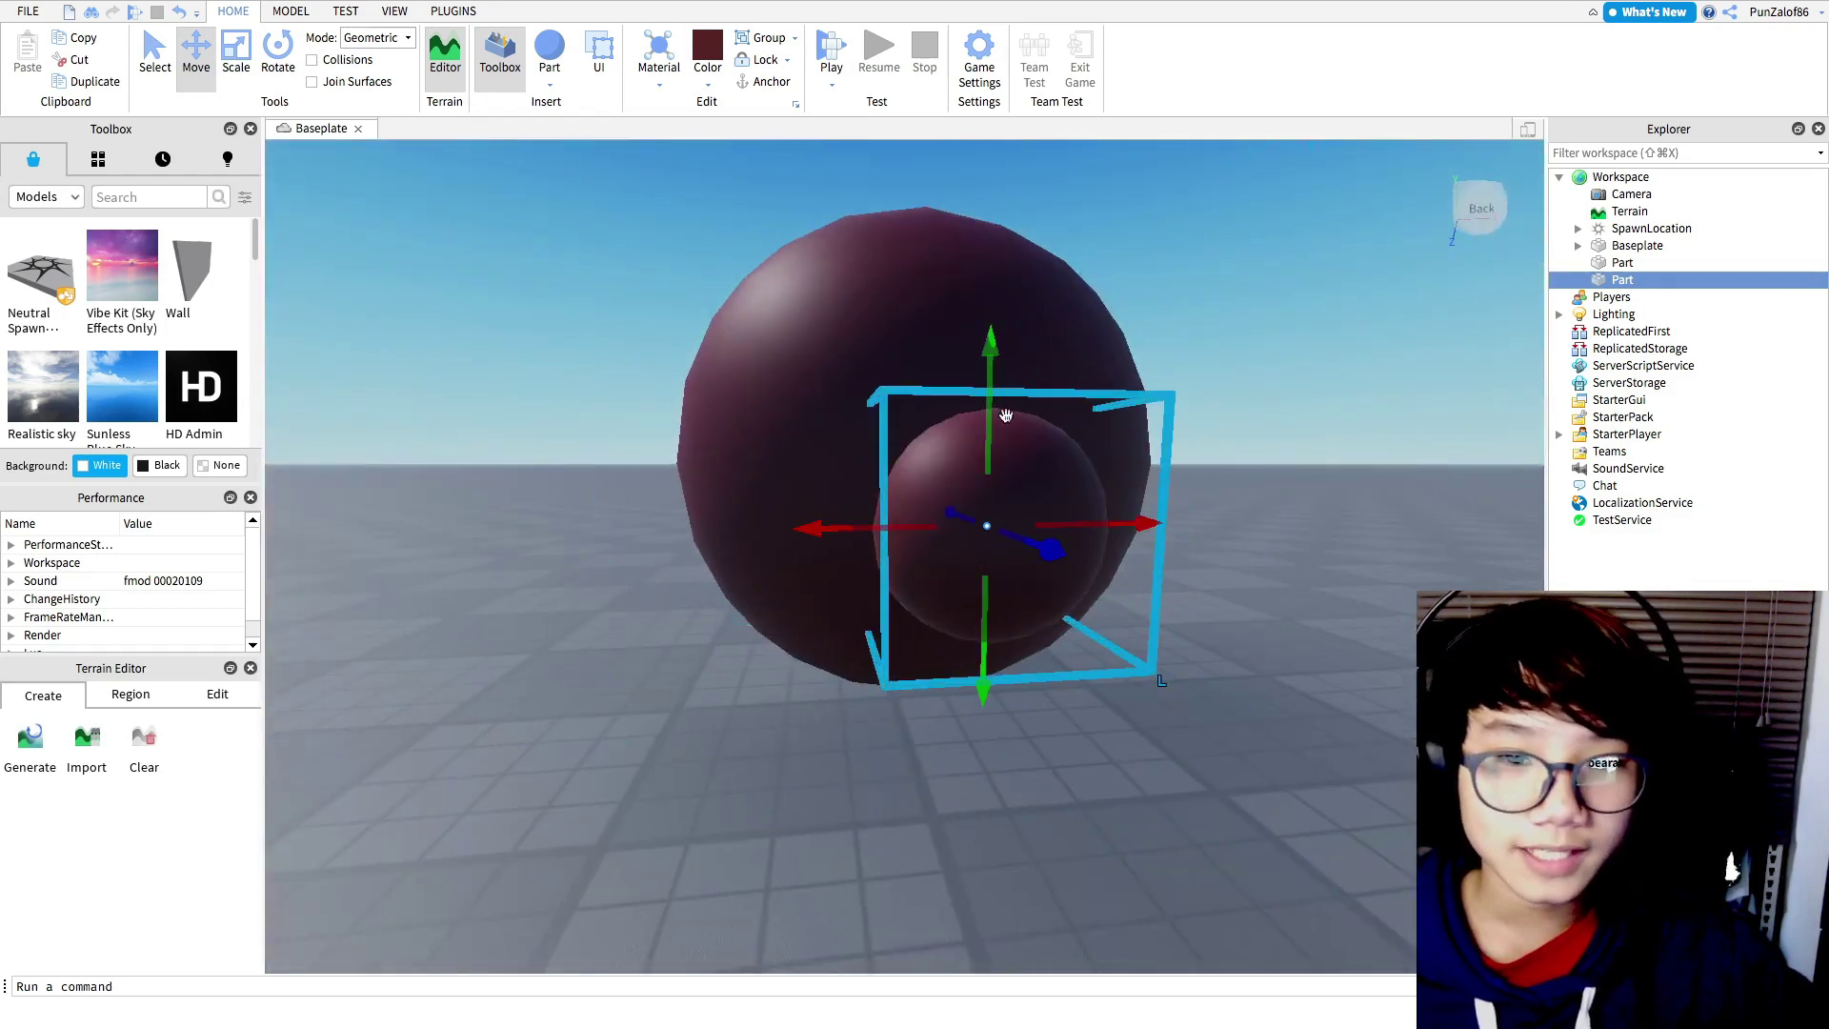
key("a")
left_click_drag(1182, 511, 1158, 508)
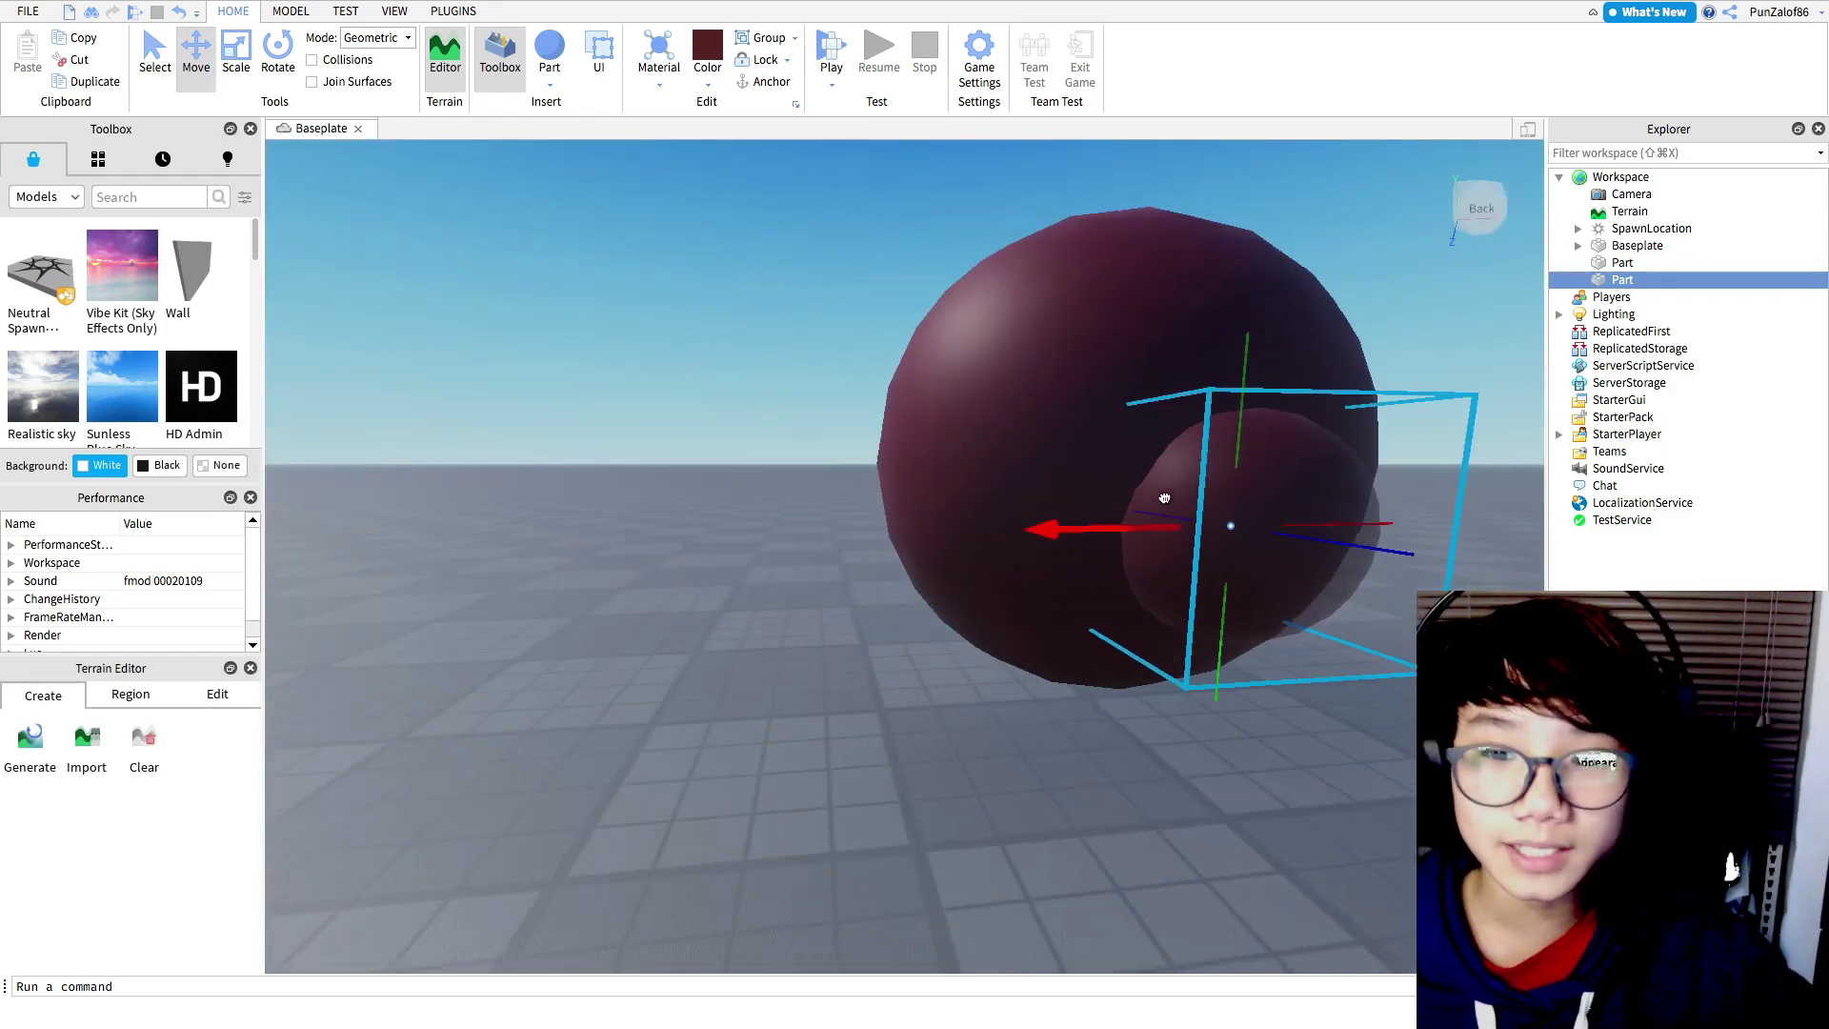
scroll(638, 494, "down", 5)
left_click(636, 494)
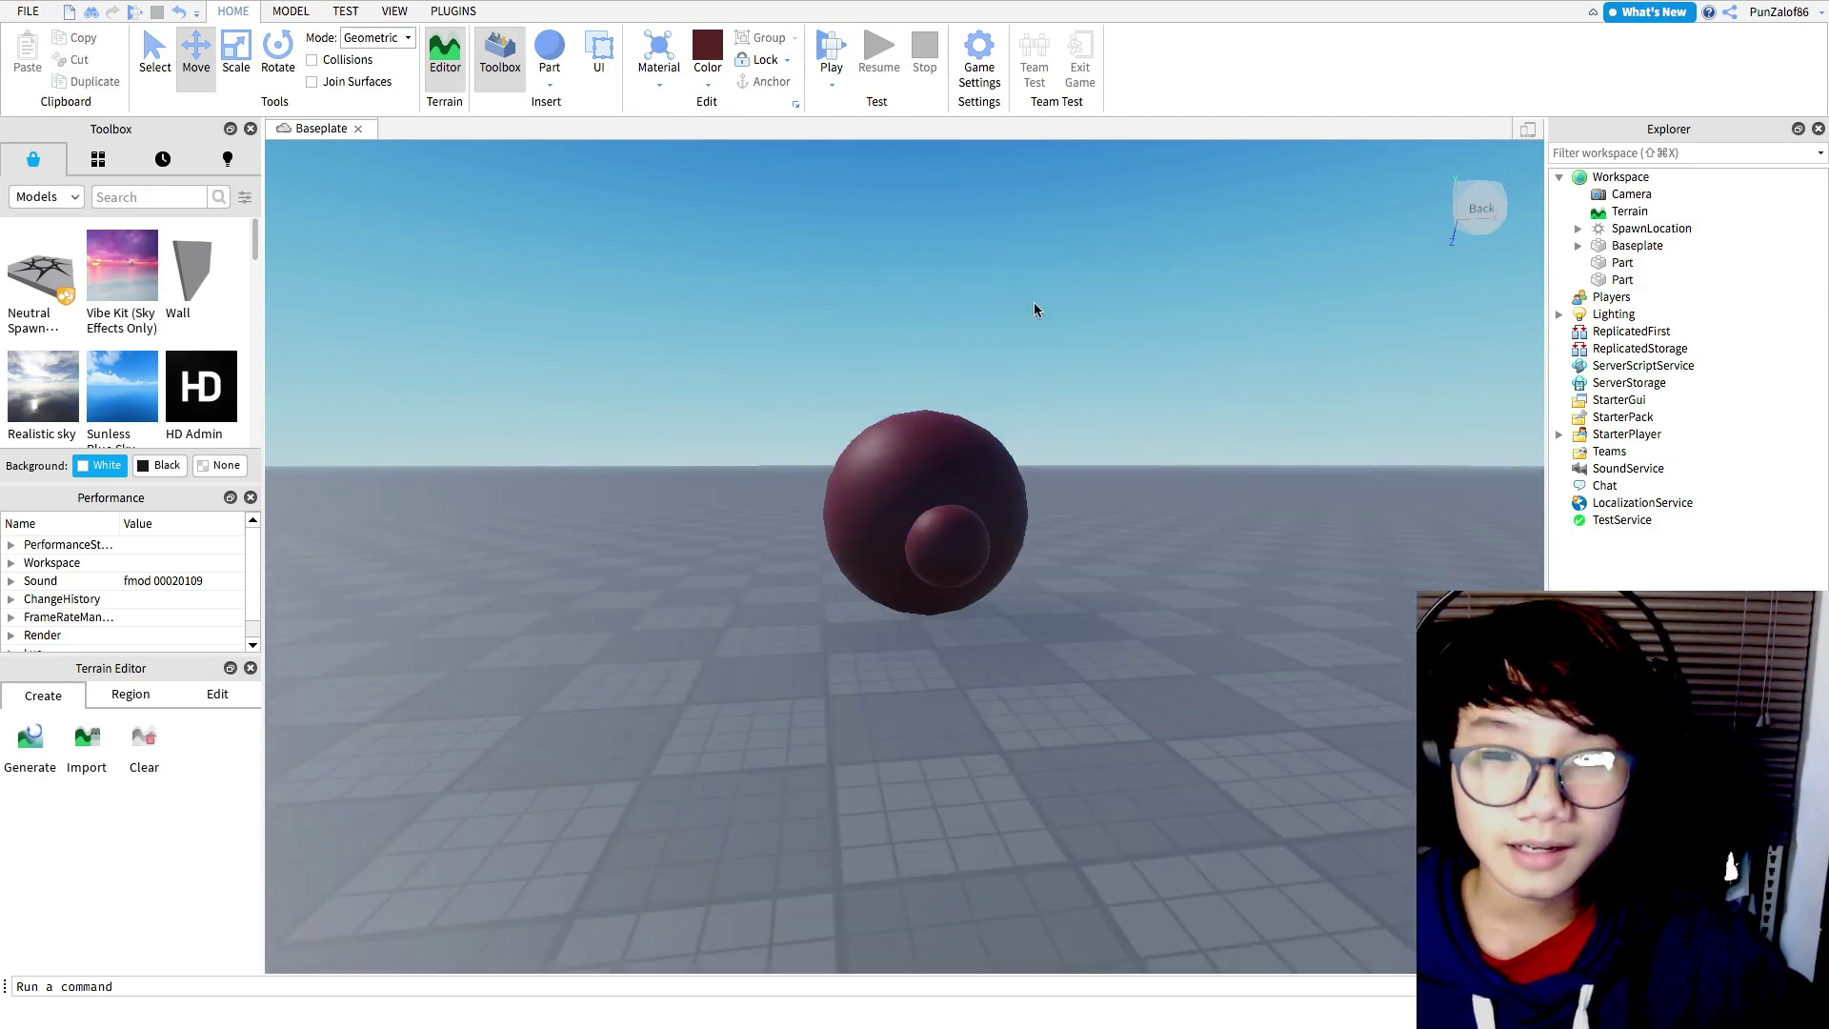
- Switch to Google Chrome and bring up the Deepwoken Wiki Maps page
key("ctrl+Up")
left_click(976, 47)
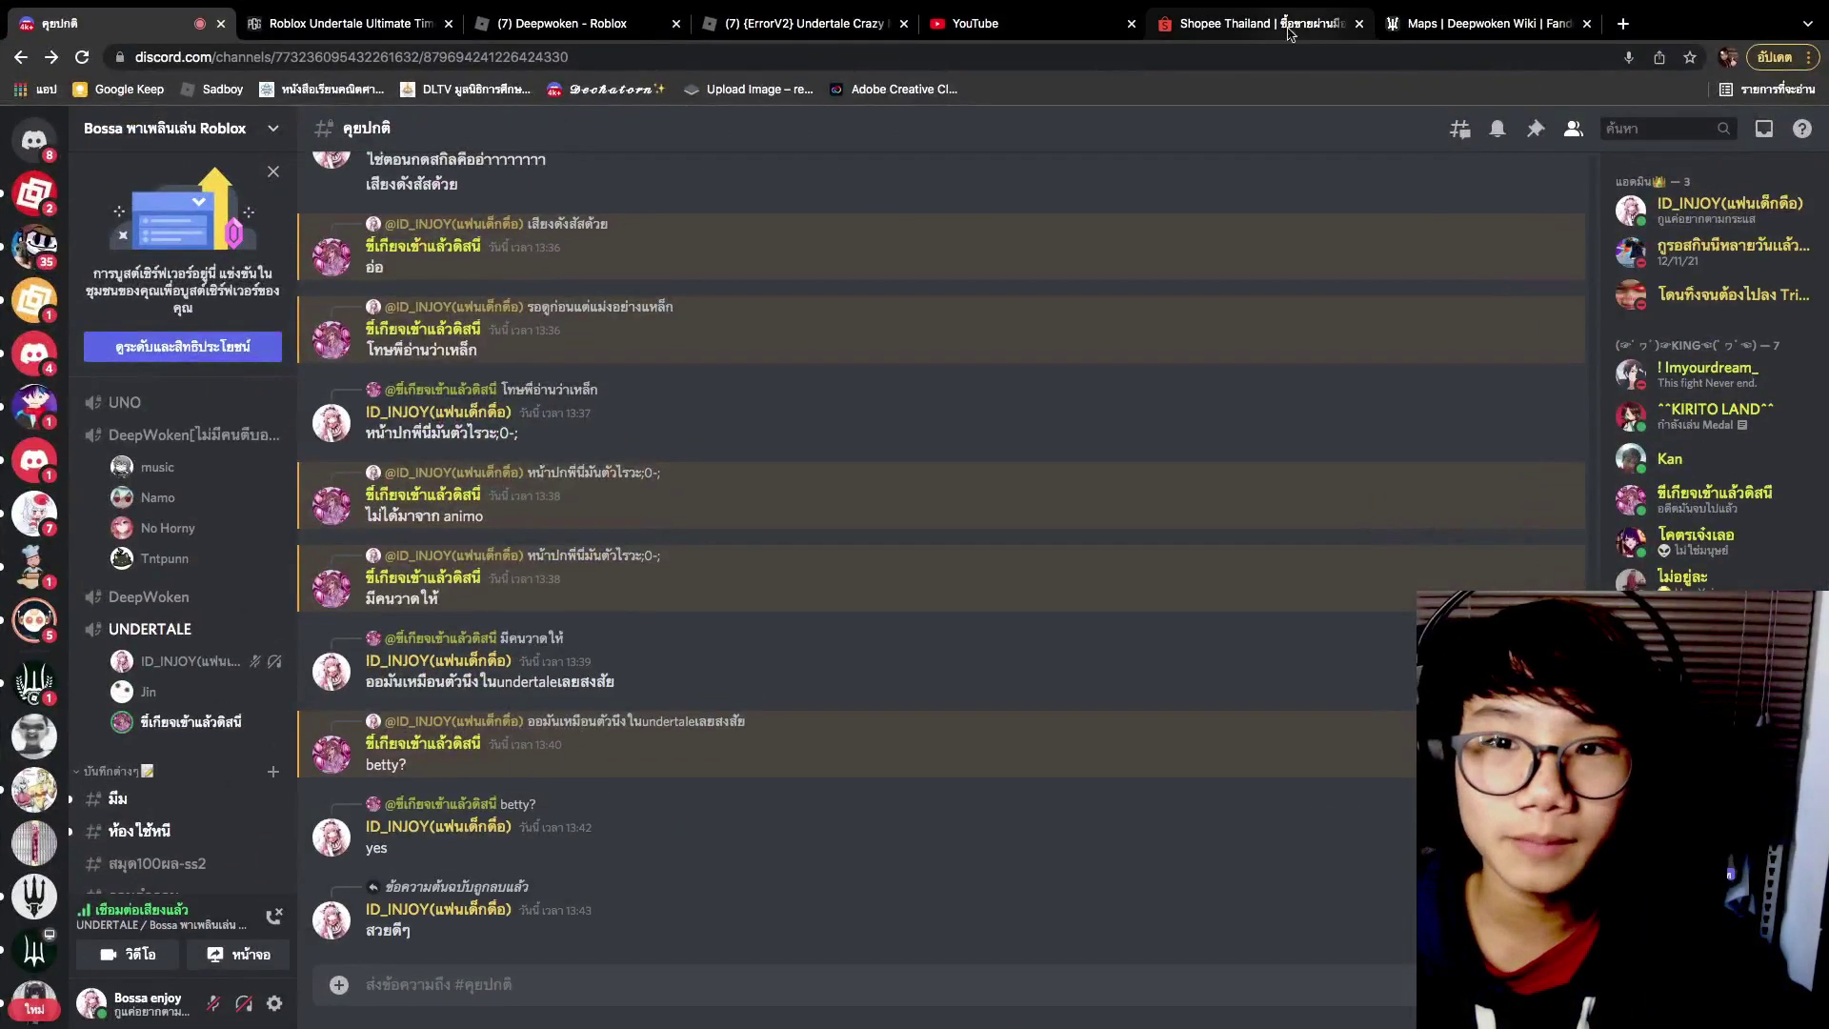
left_click(1489, 32)
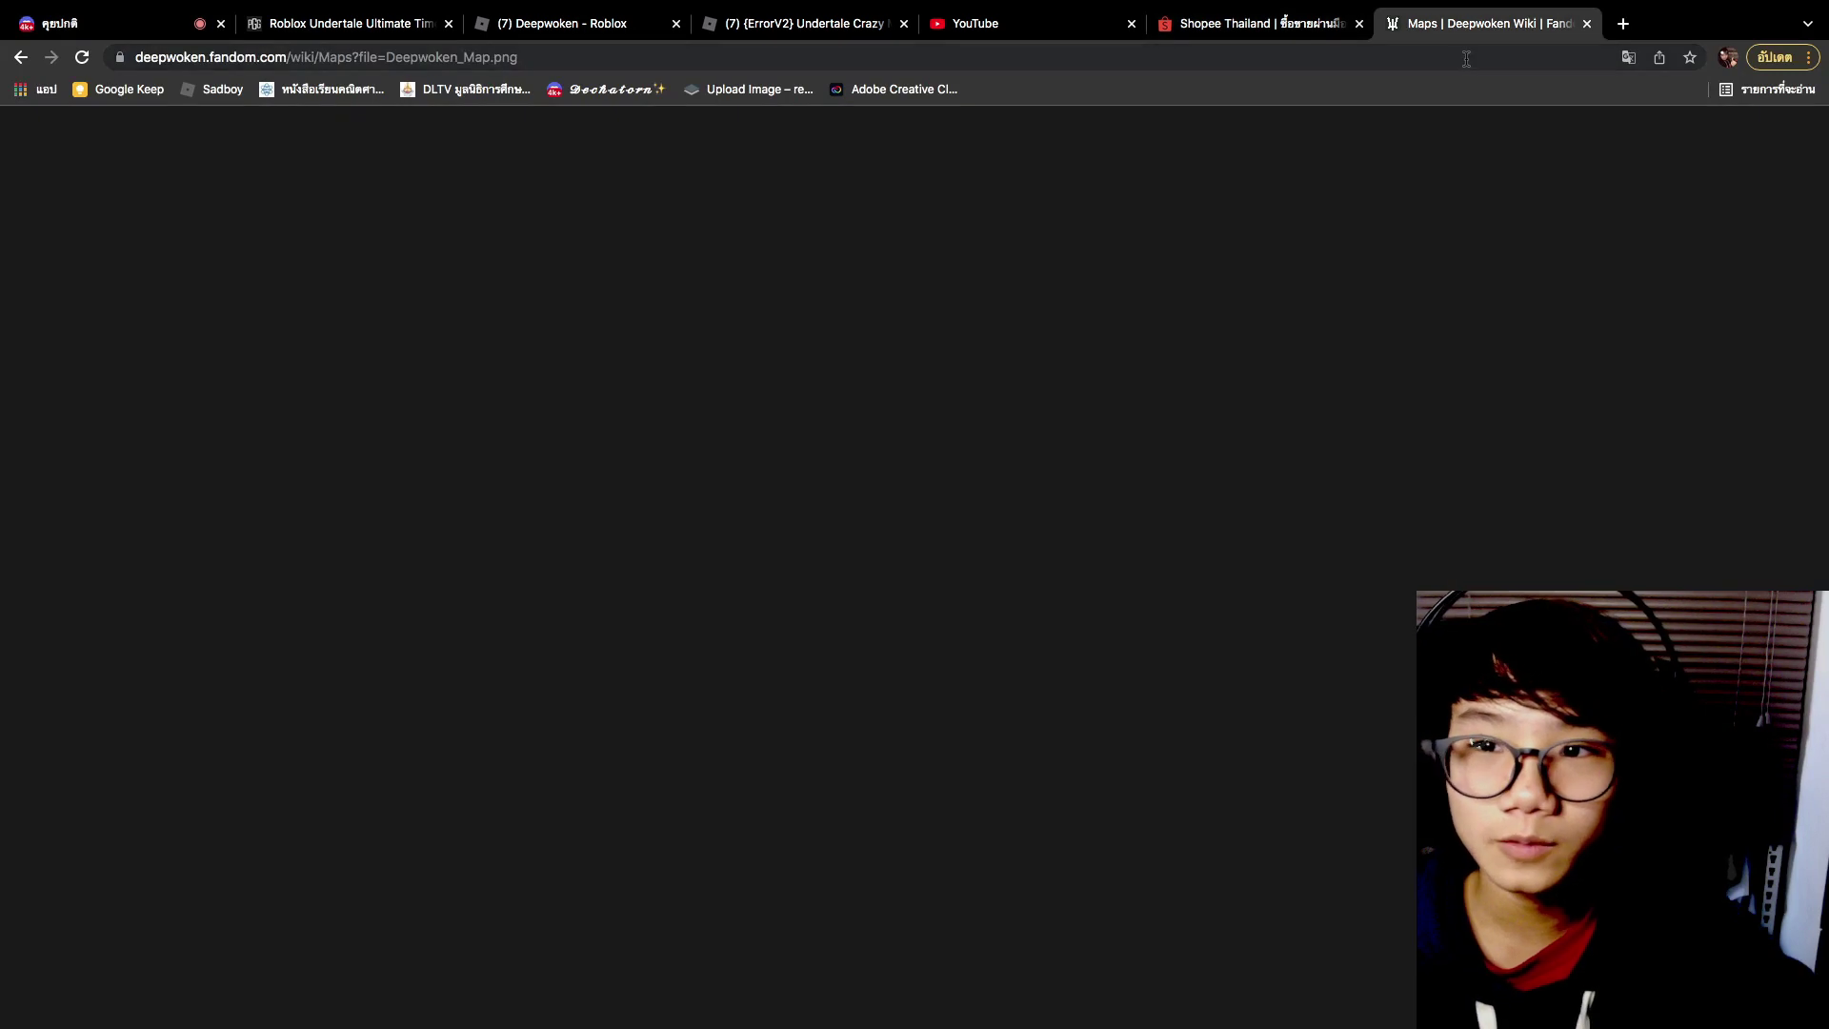
- Search Google for "ตุ๊กตาหมี" and open the light-brown Tesco Lotus teddy bear with a scarf from the image results
key("ctrl+space")
key("ctrl+space")
left_click(1467, 59)
key("ctrl+space")
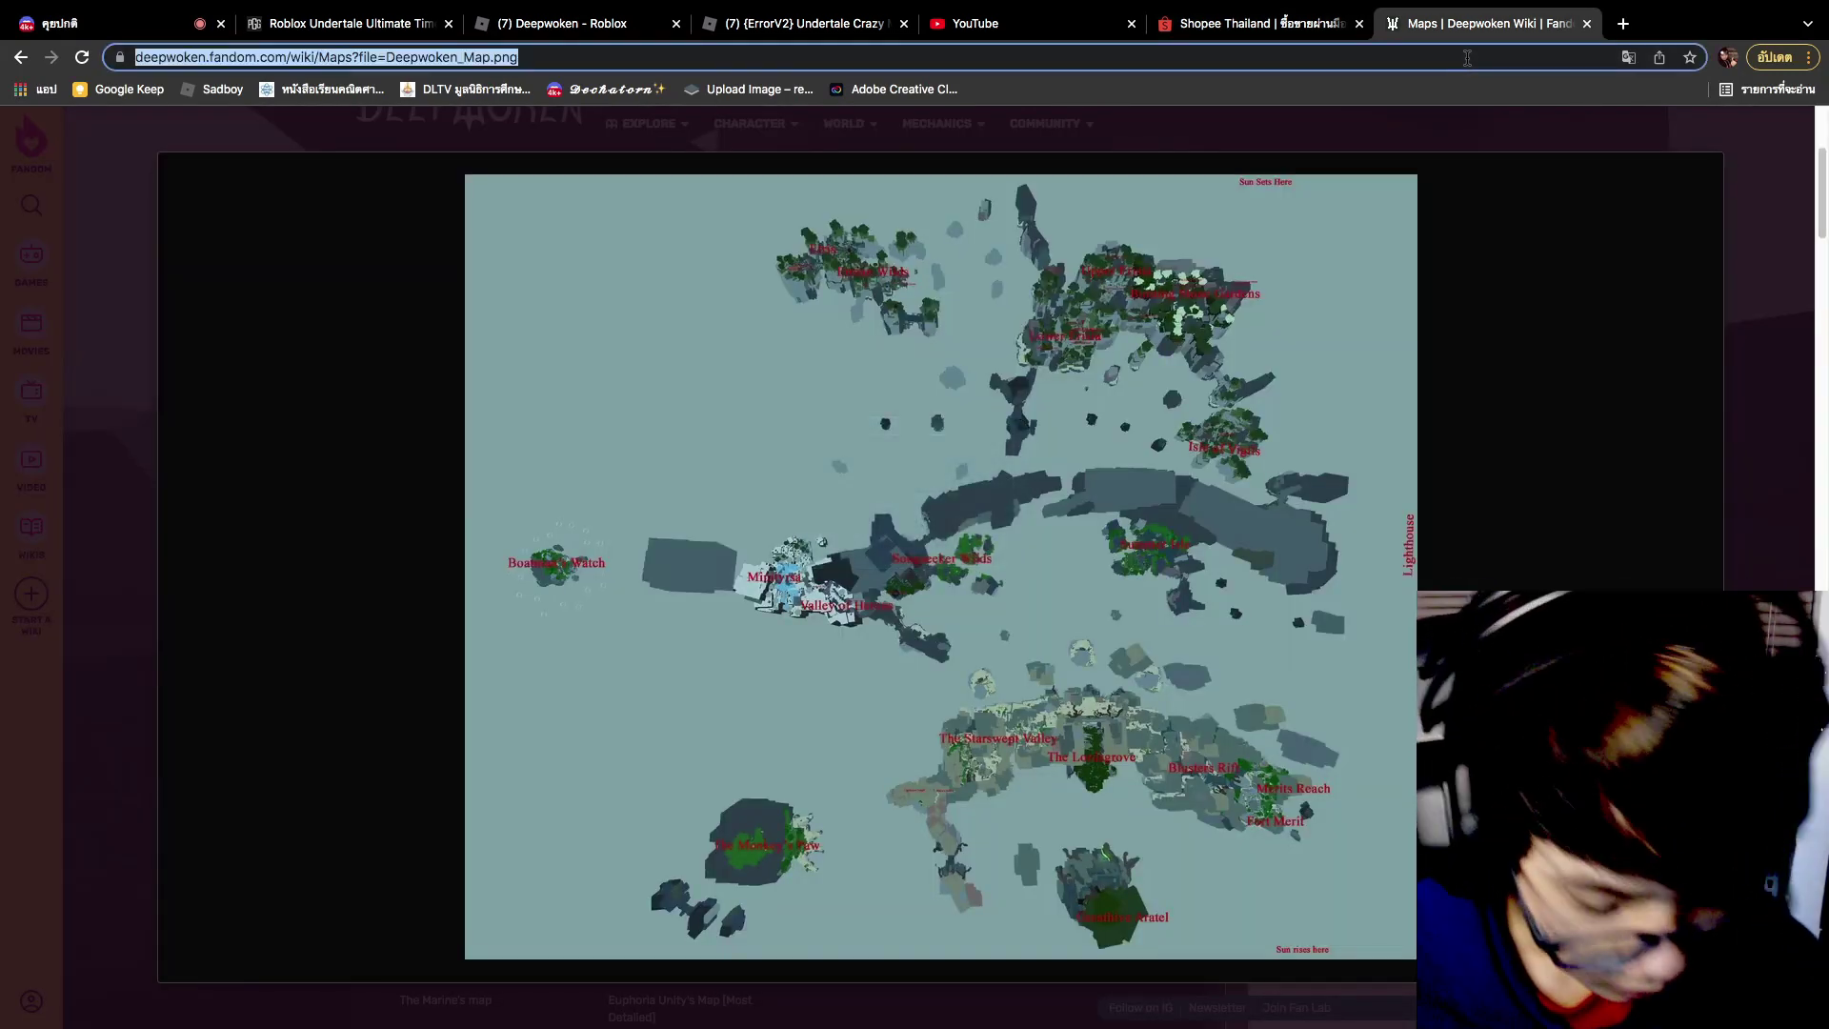
type("ตุ")
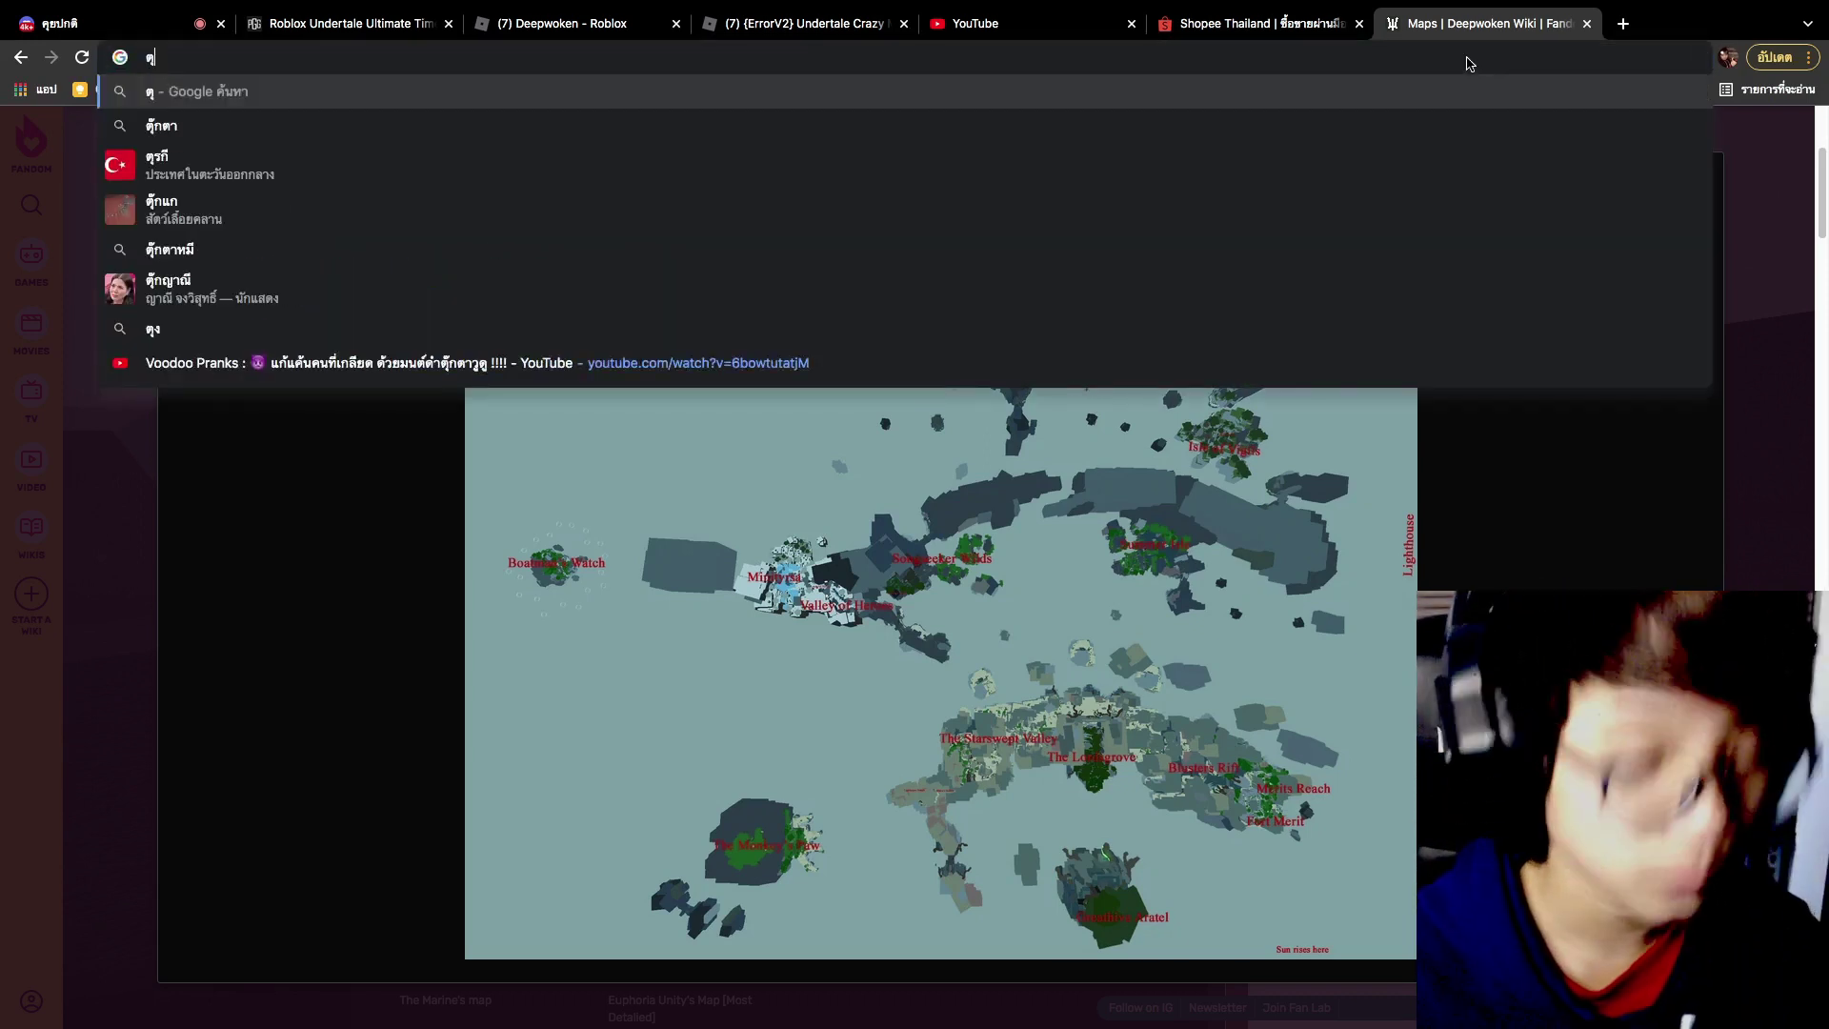
type("๊กตา")
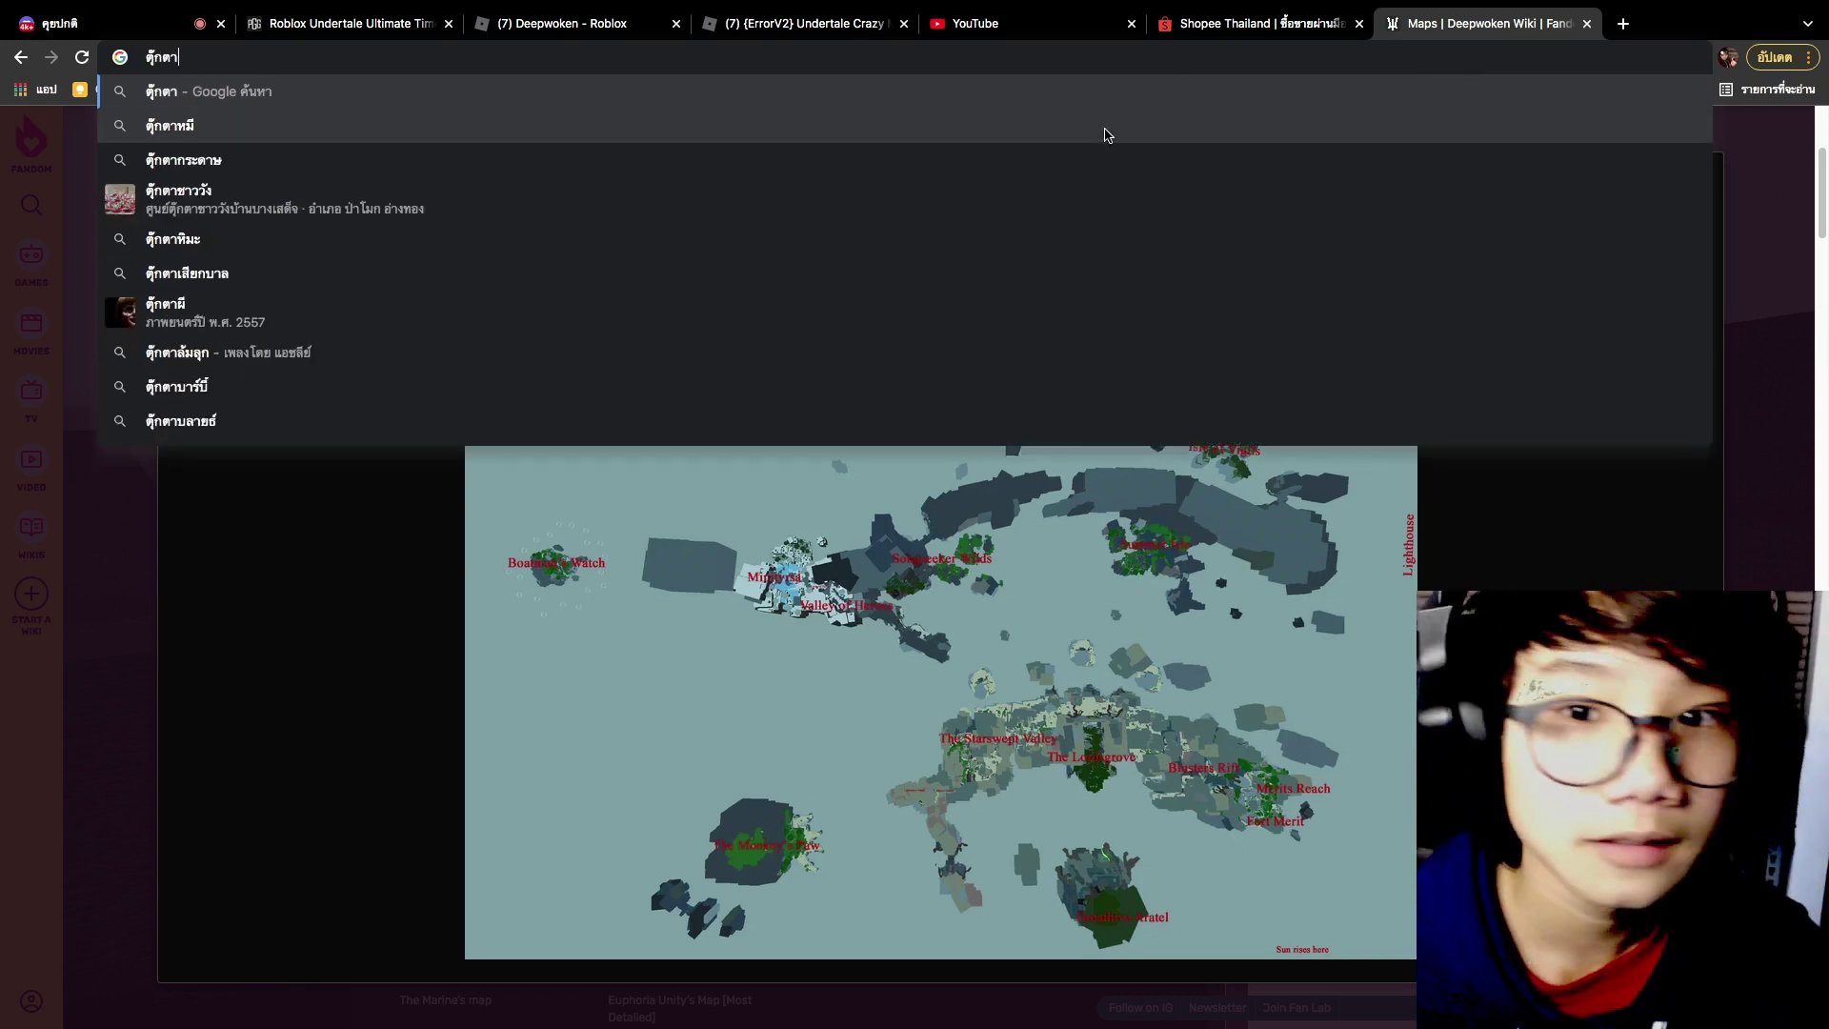
left_click(1104, 134)
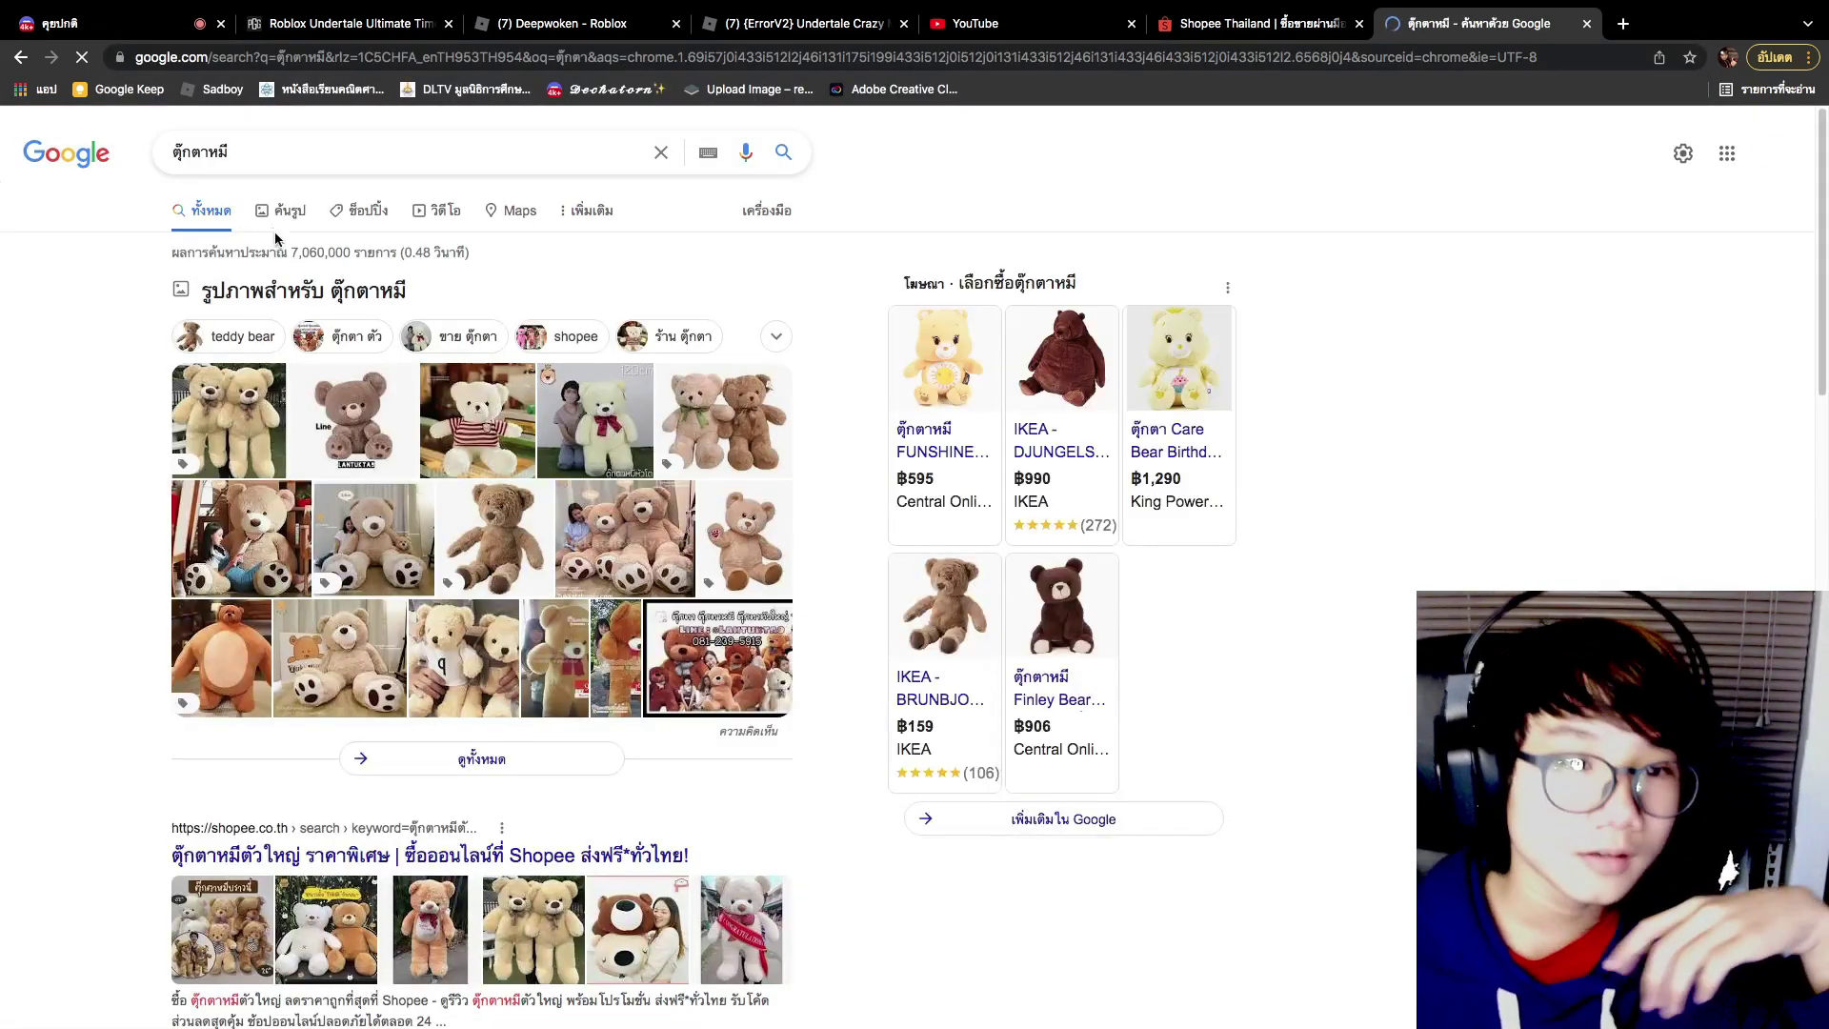
left_click(284, 212)
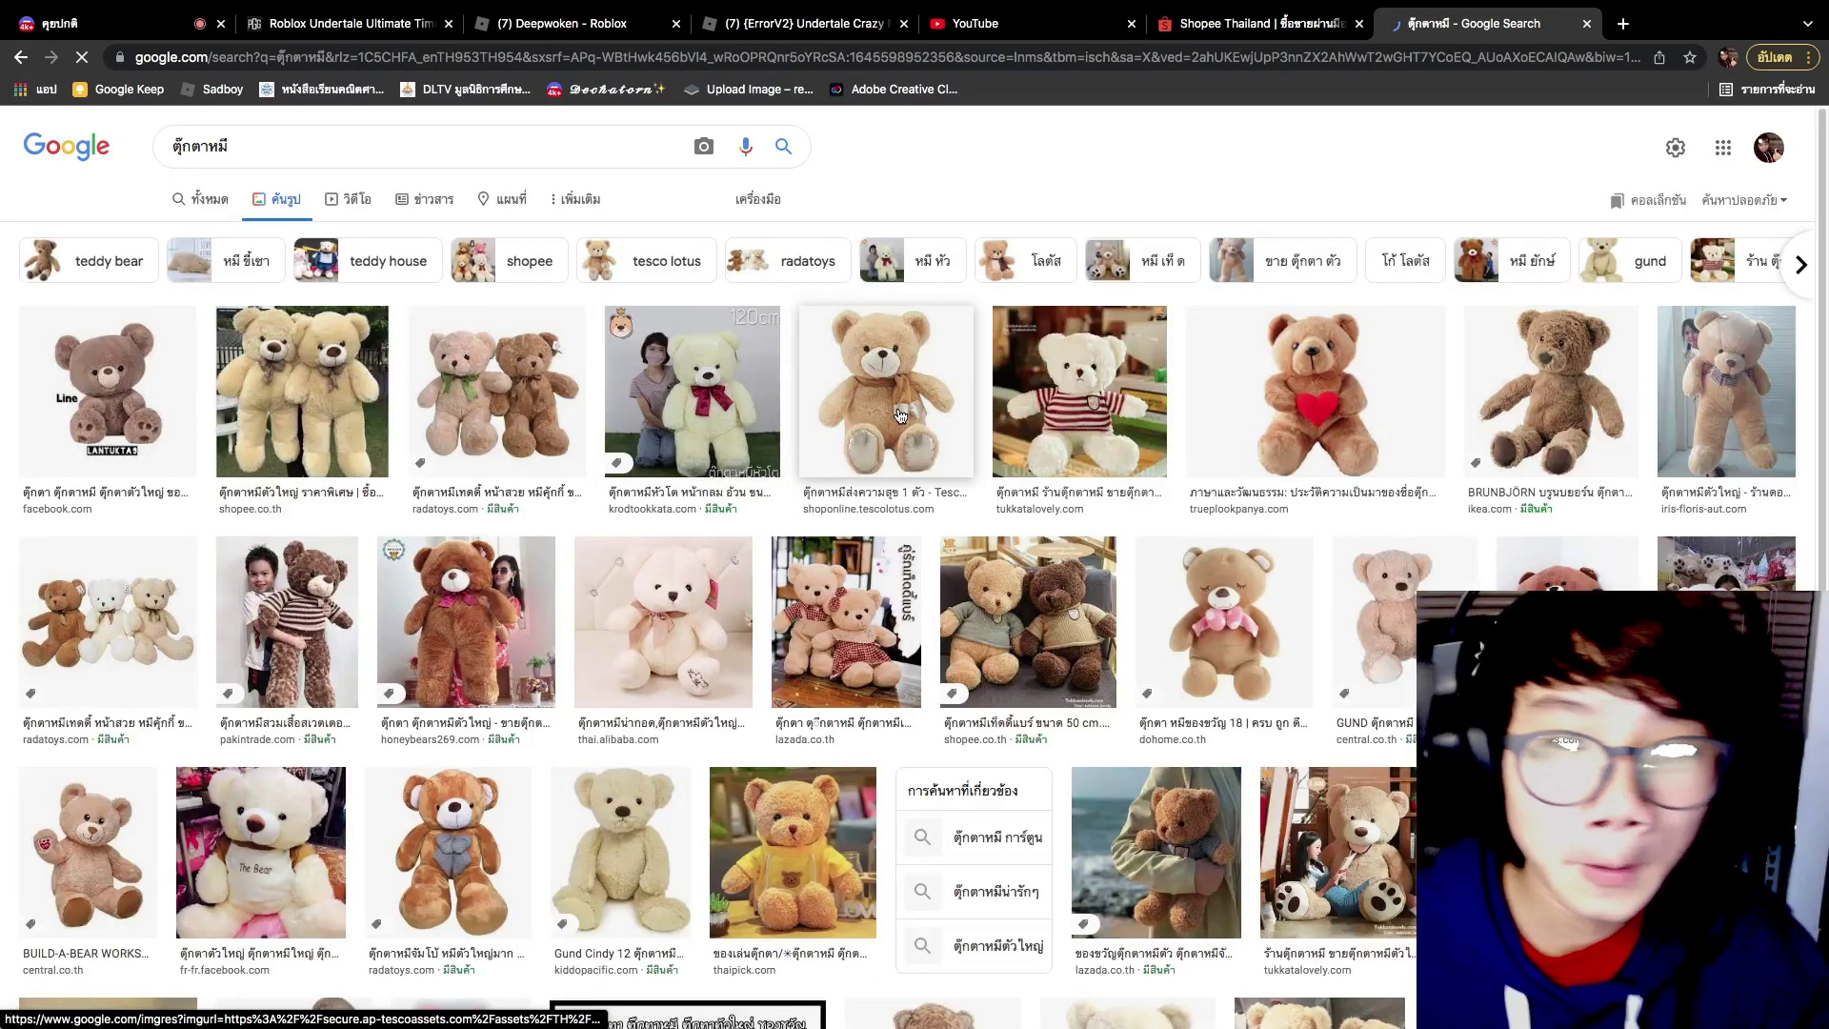
left_click(915, 413)
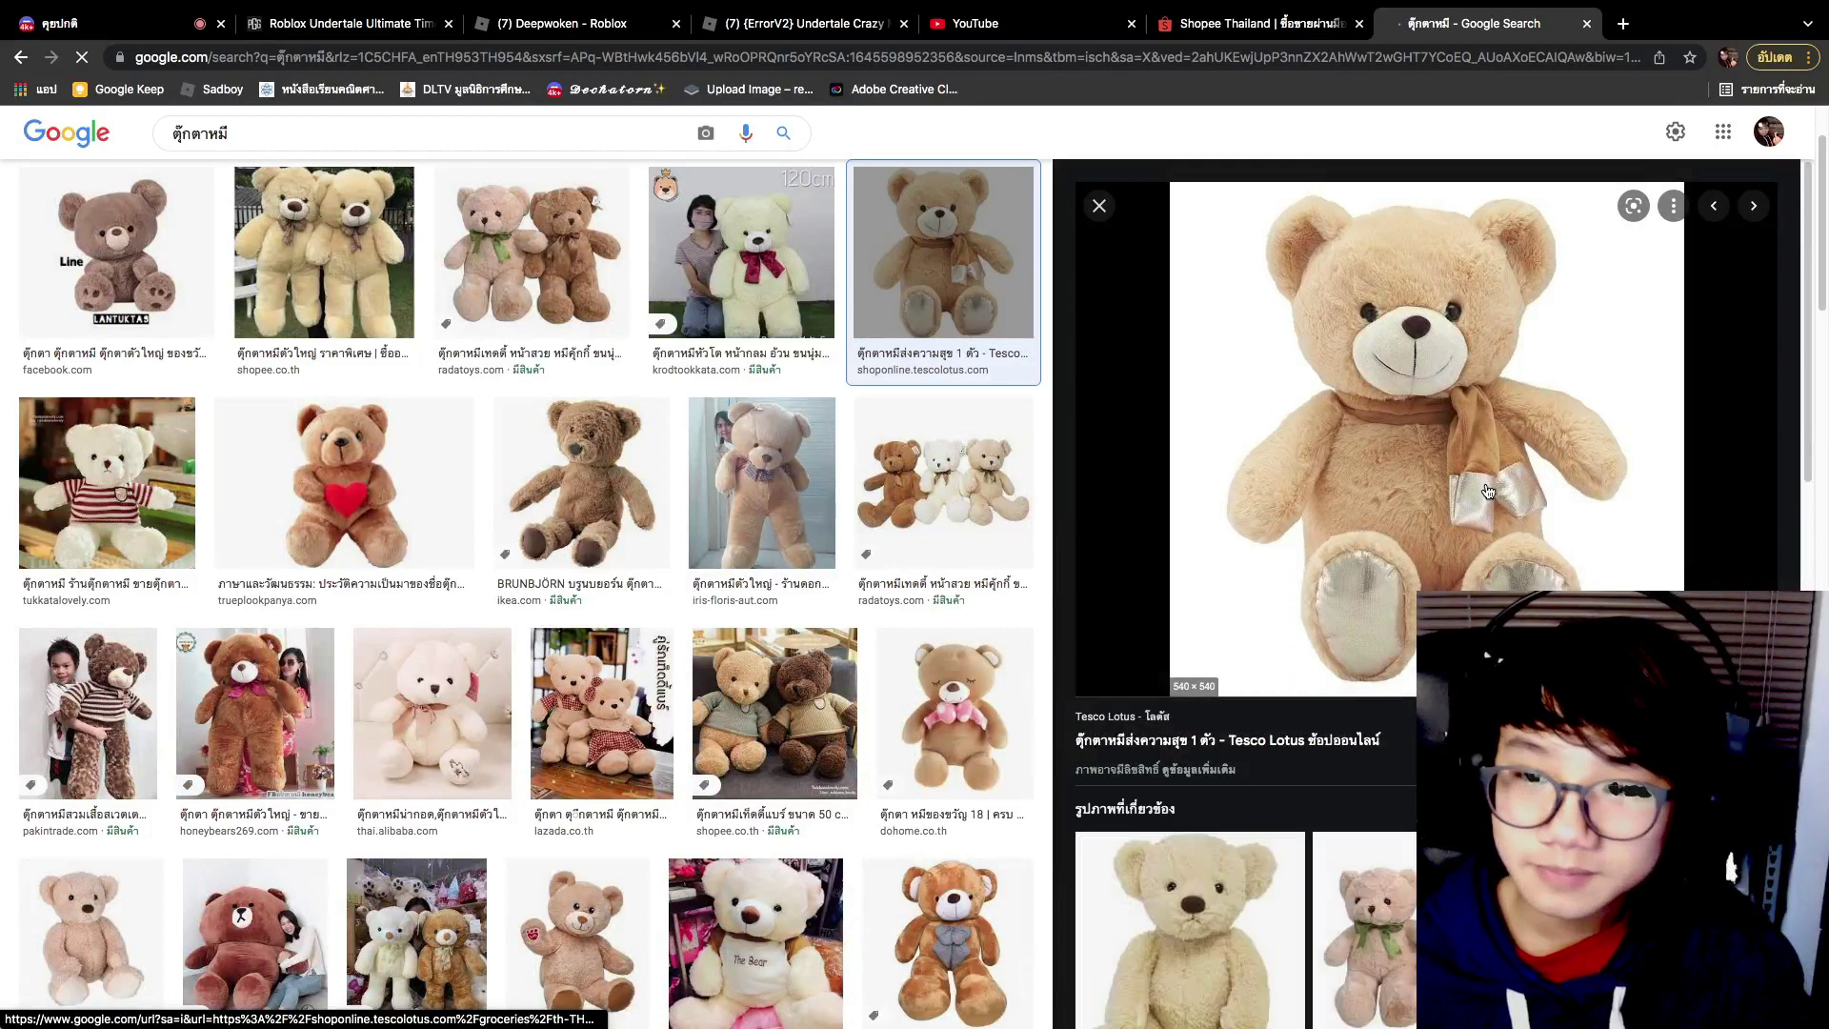
- Switch back to Roblox Studio and raise the small sphere to about the middle height of the large sphere
key("ctrl+Up")
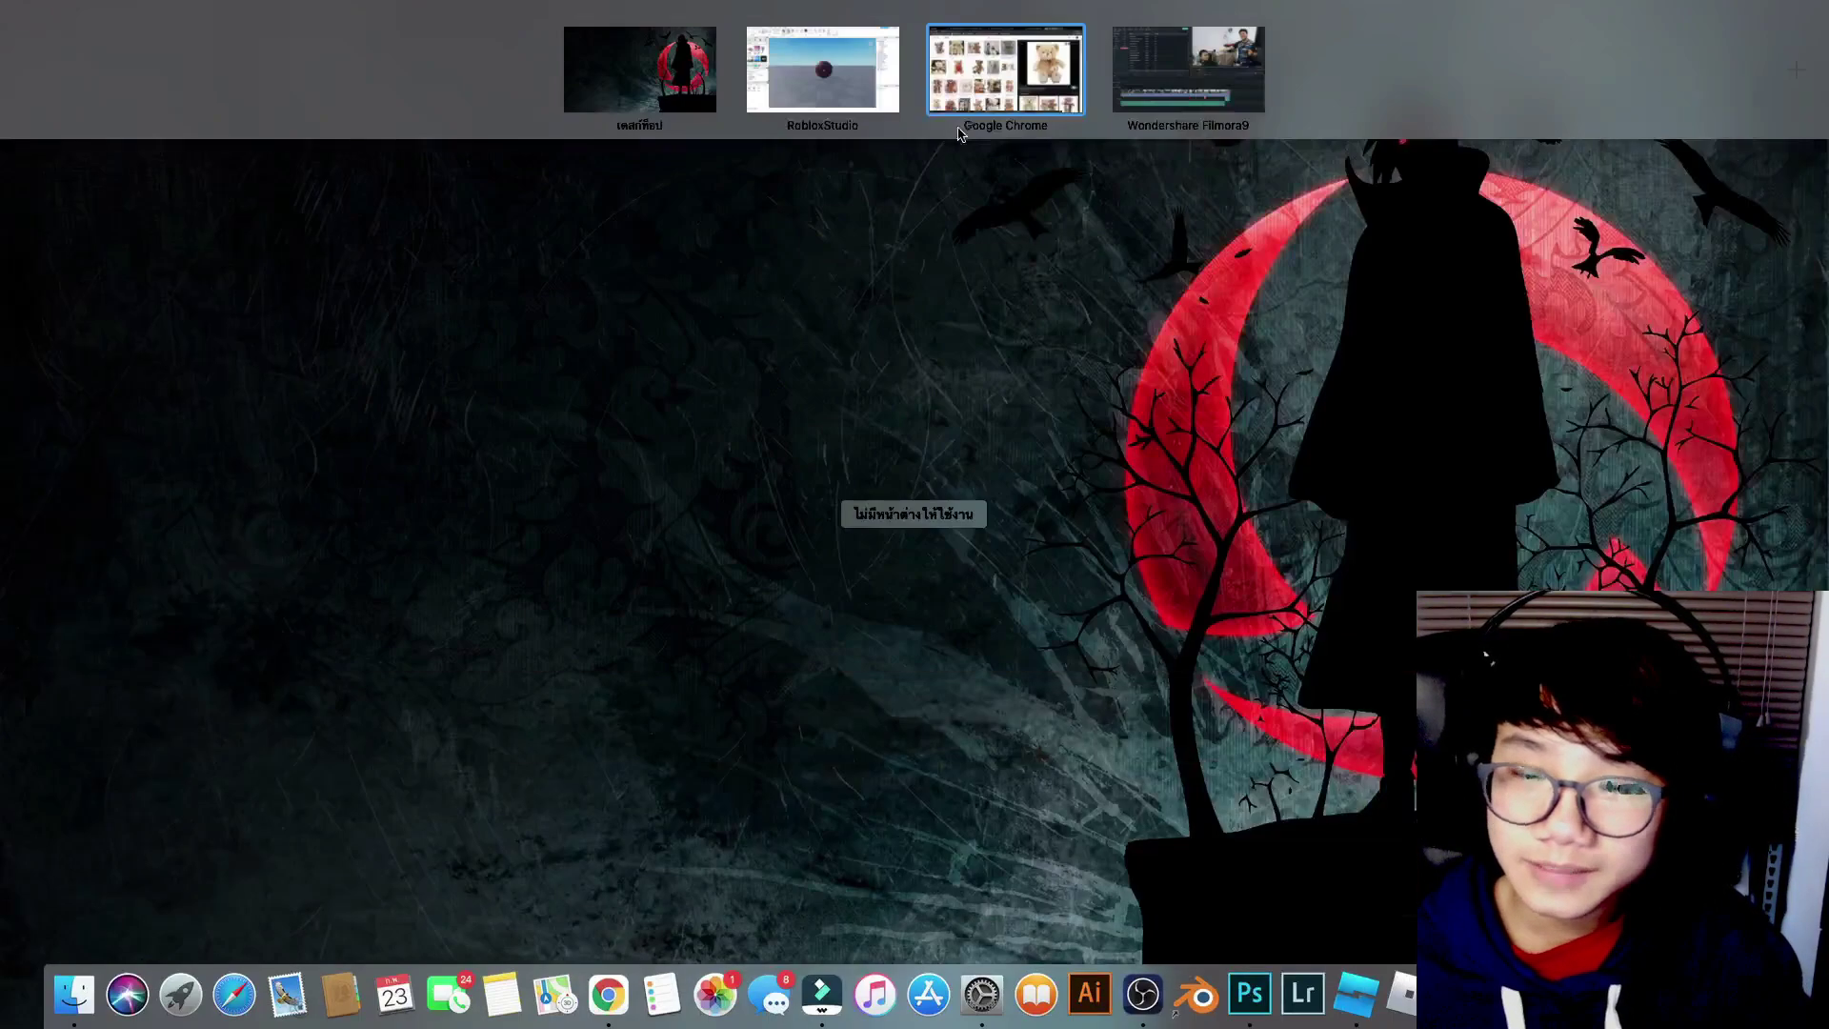
left_click(872, 107)
scroll(1090, 314, "up", 3)
left_click(997, 533)
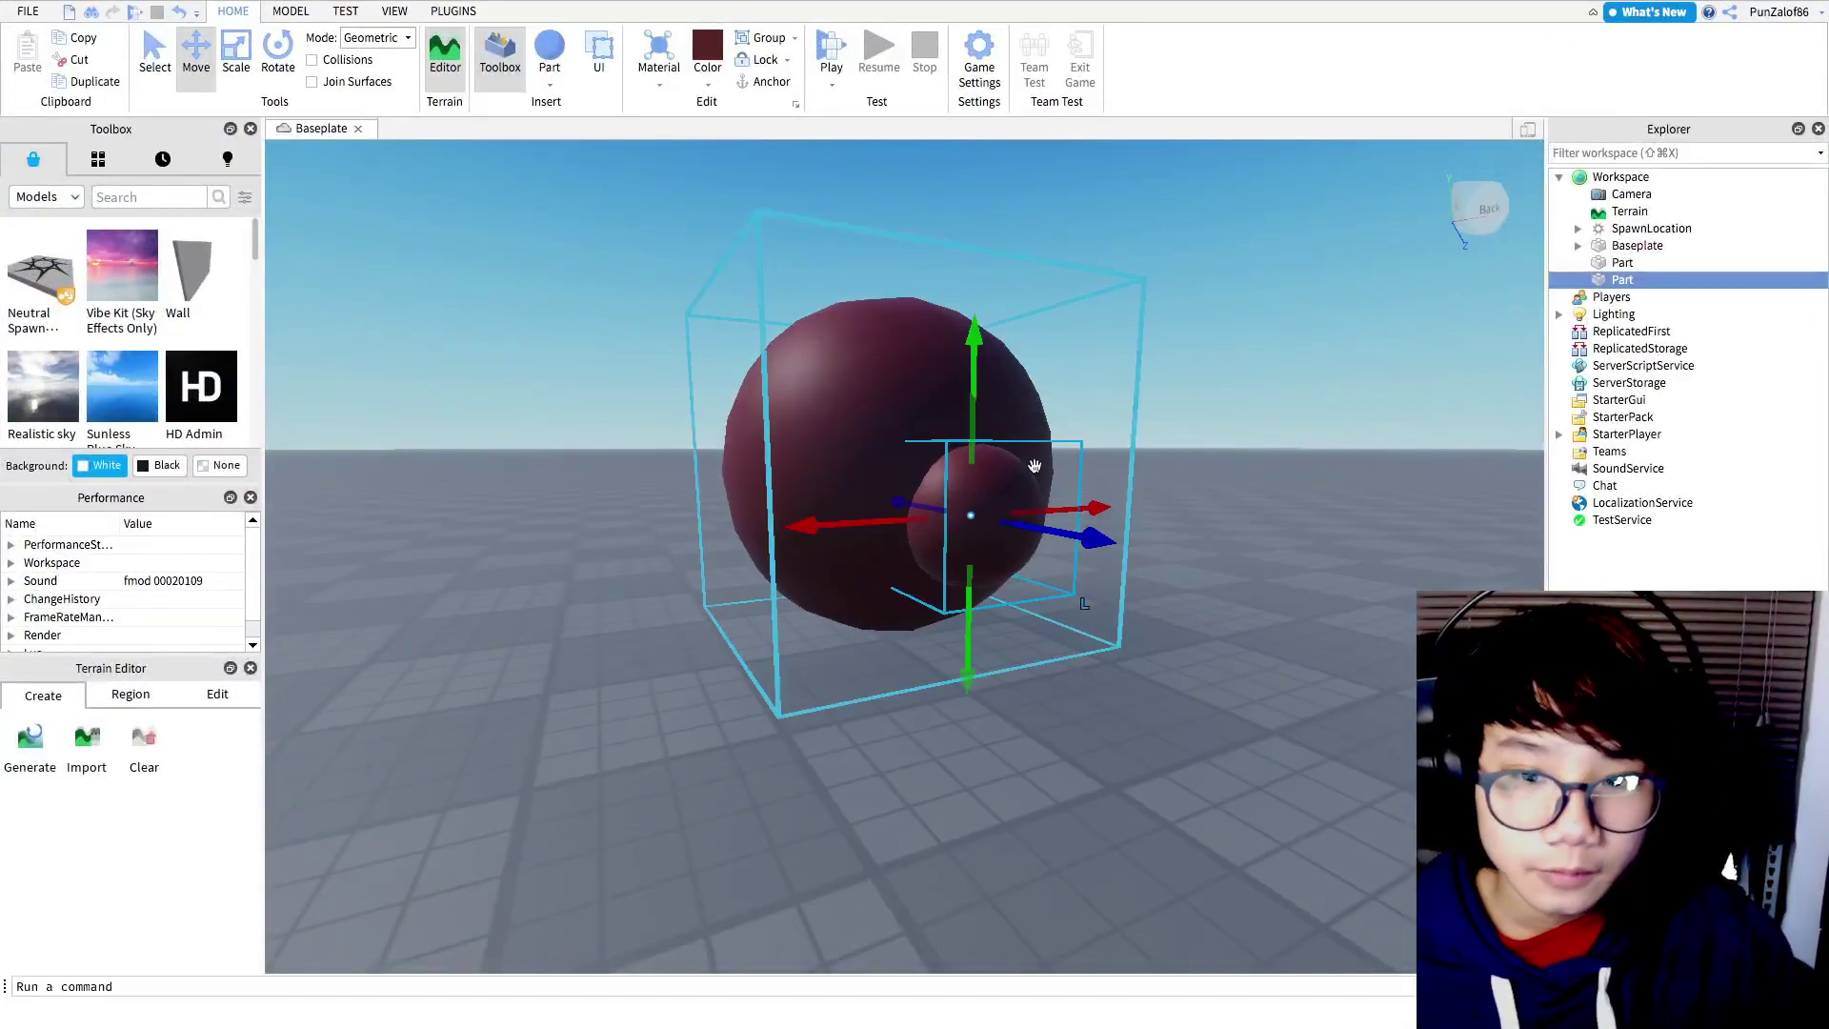
left_click_drag(969, 638, 969, 585)
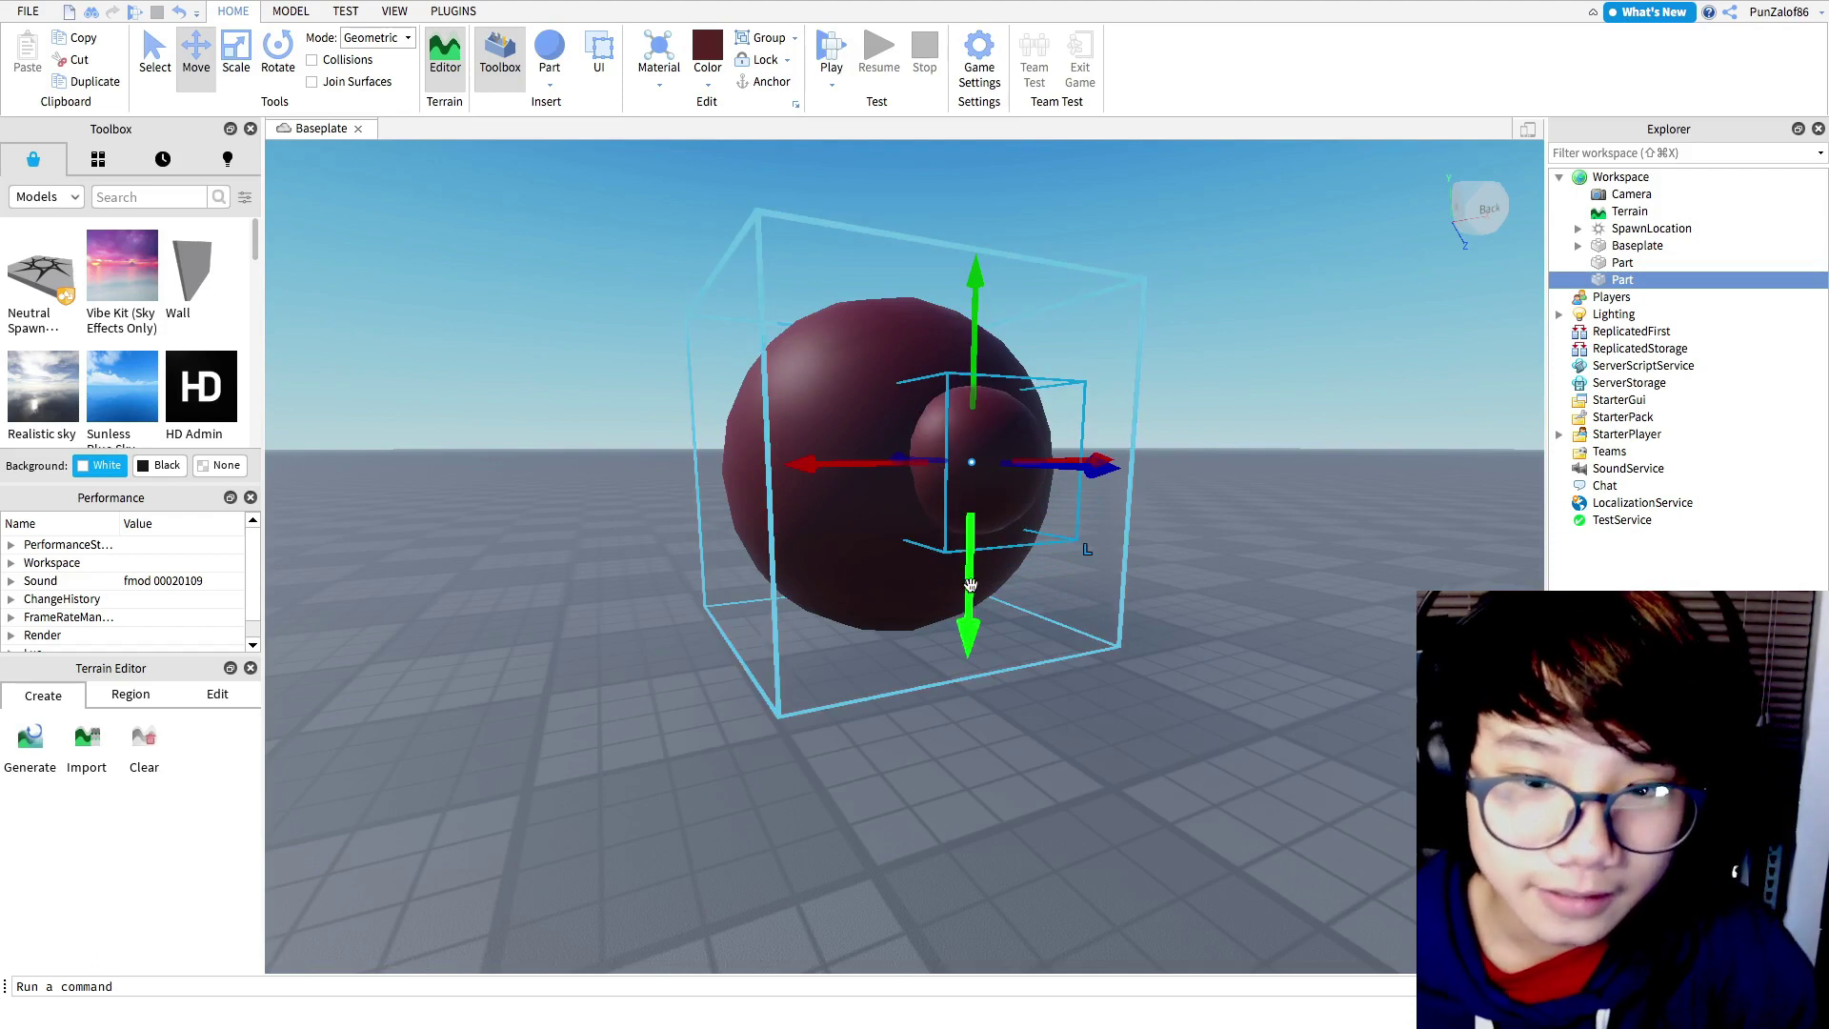
- Recolor the small sphere light tan, trying a light peach shade first
left_click(709, 77)
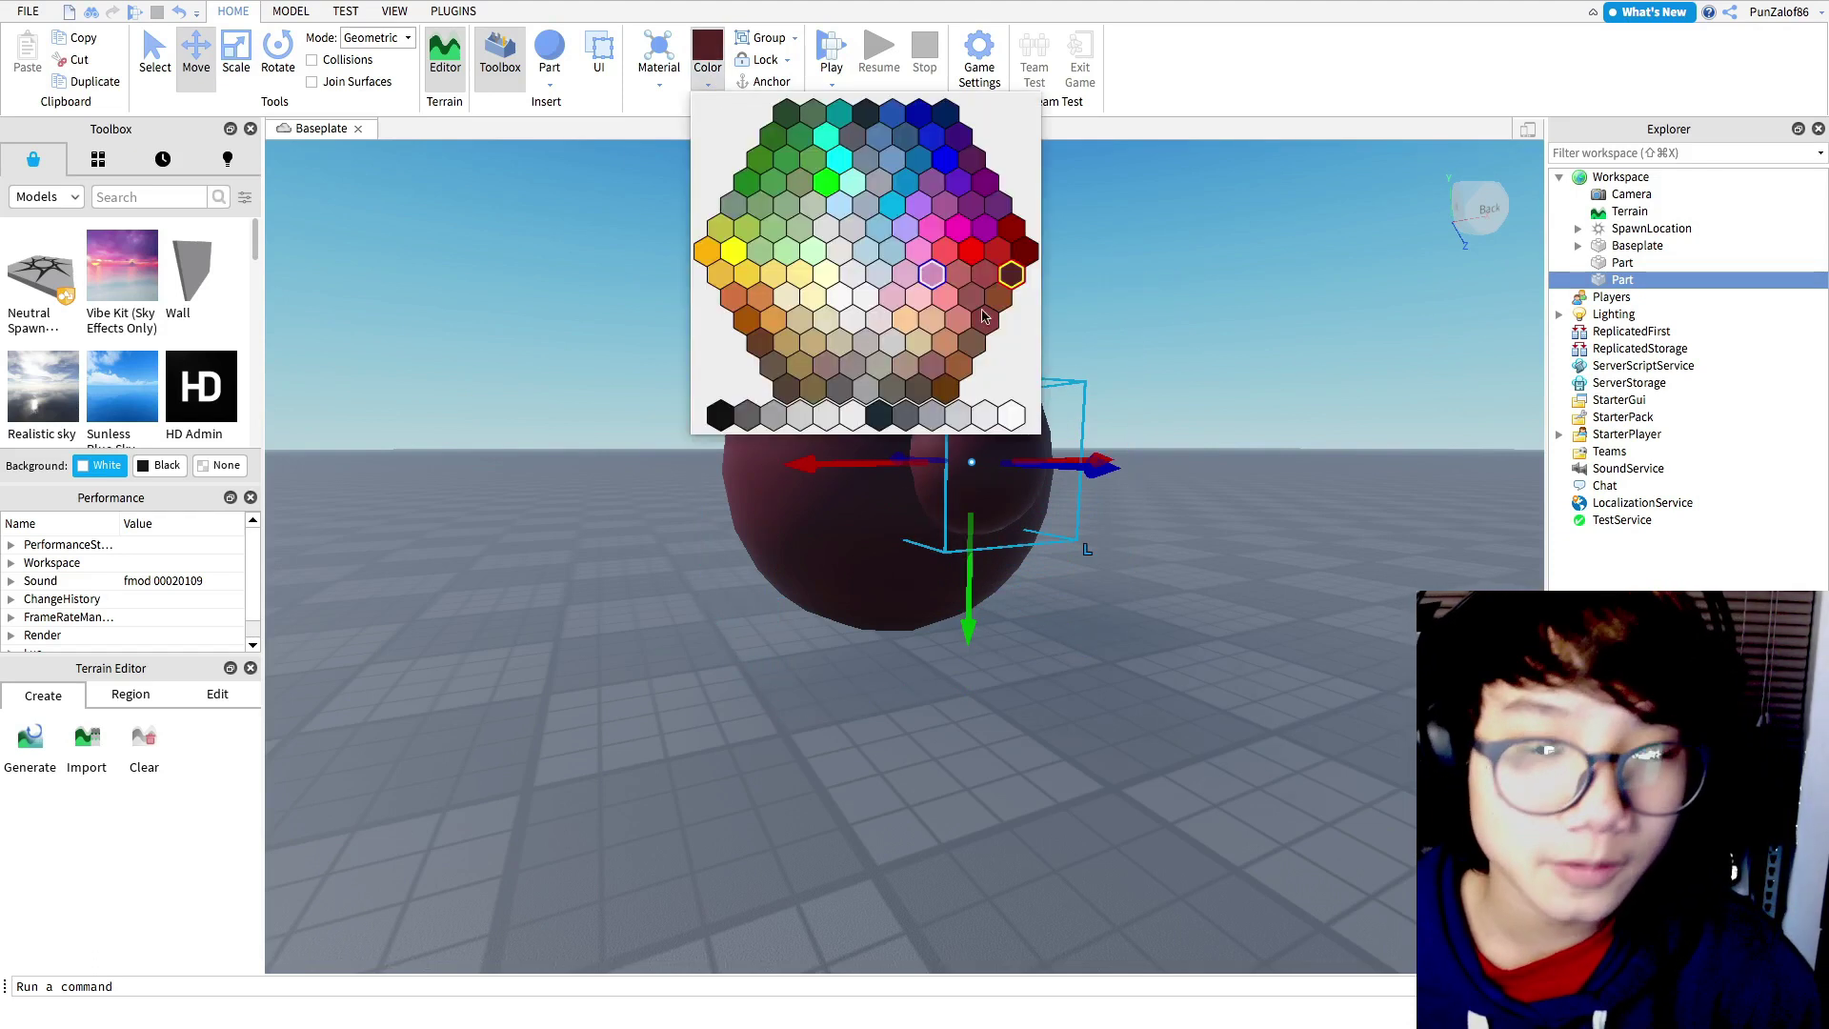
left_click(900, 322)
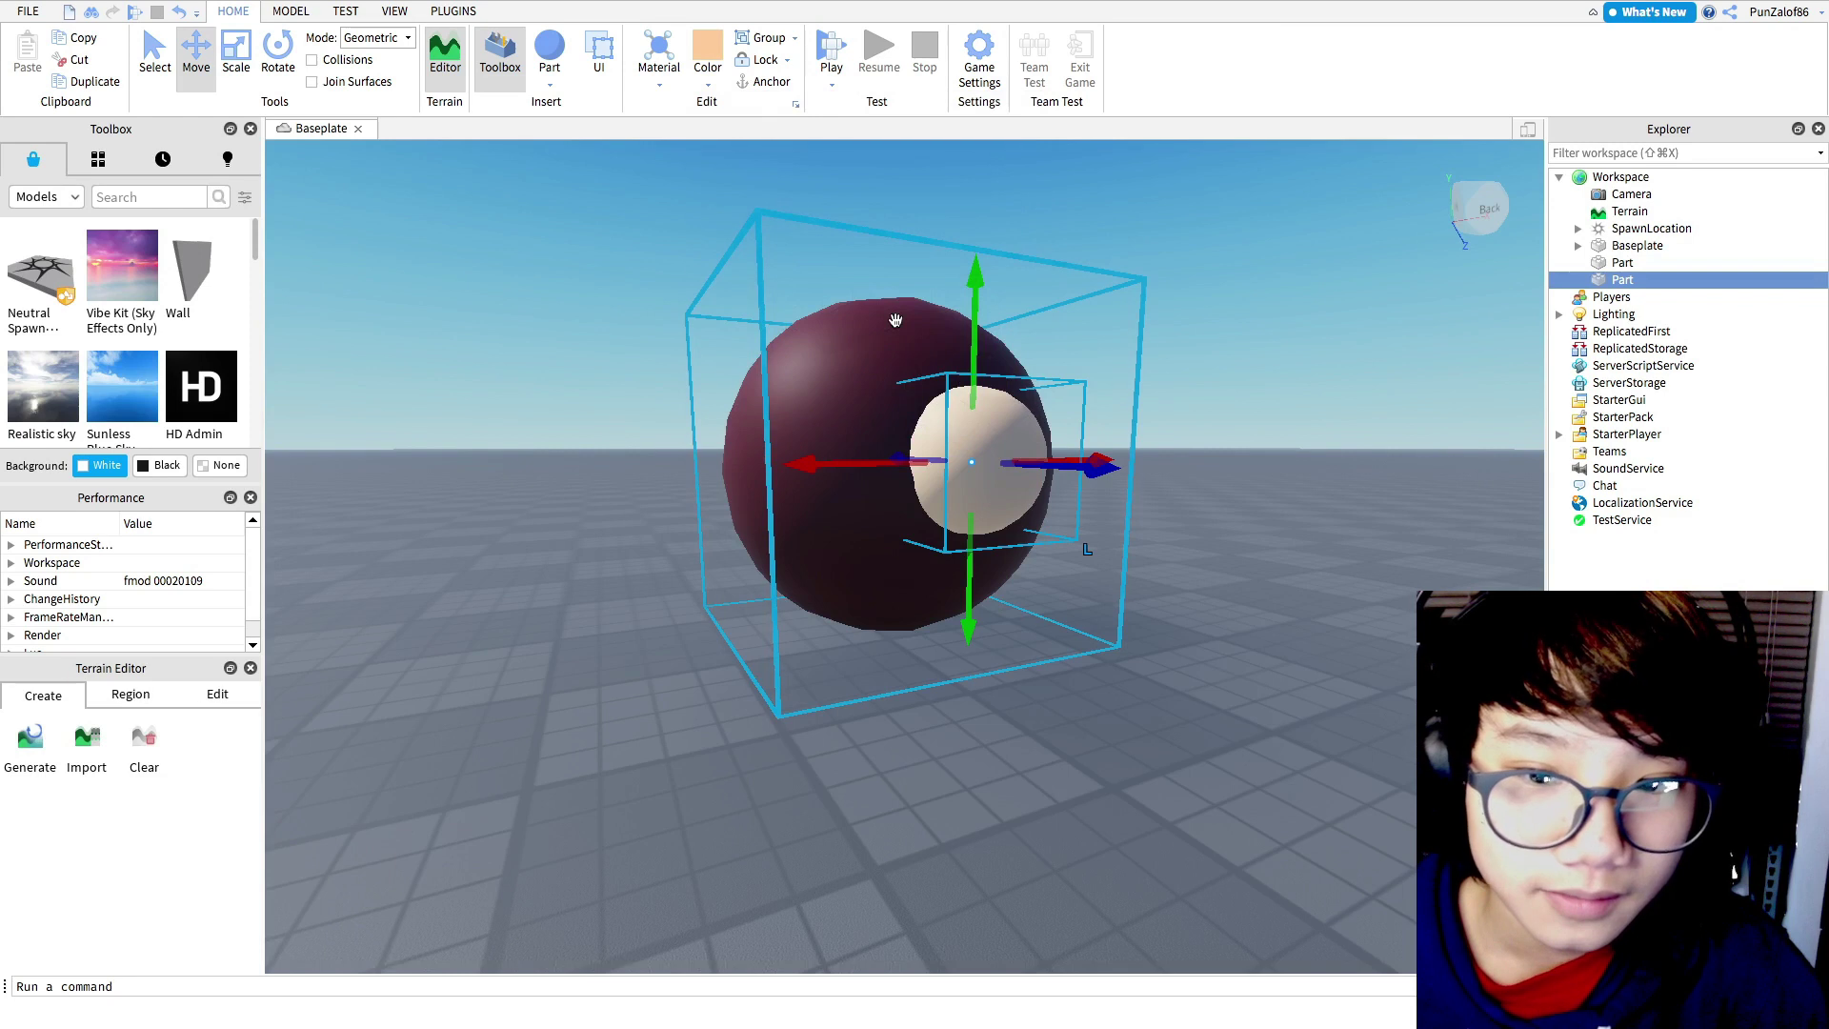
left_click(714, 78)
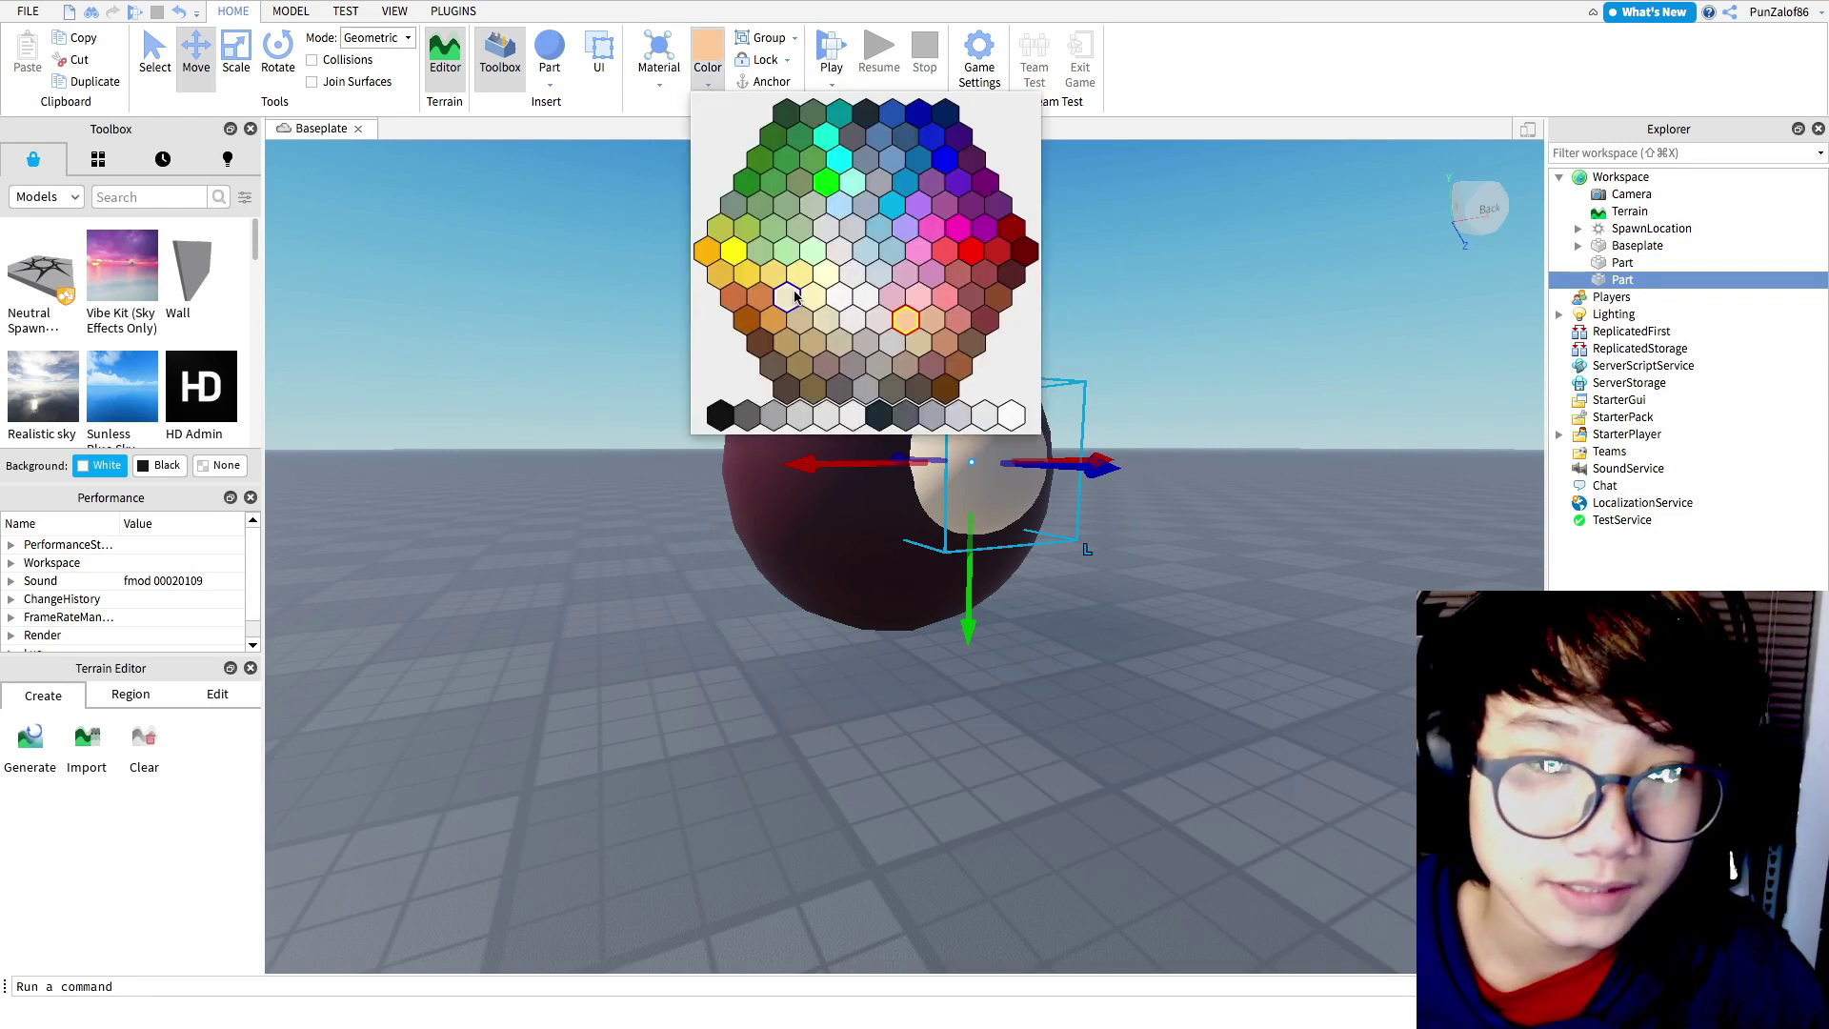
left_click(933, 322)
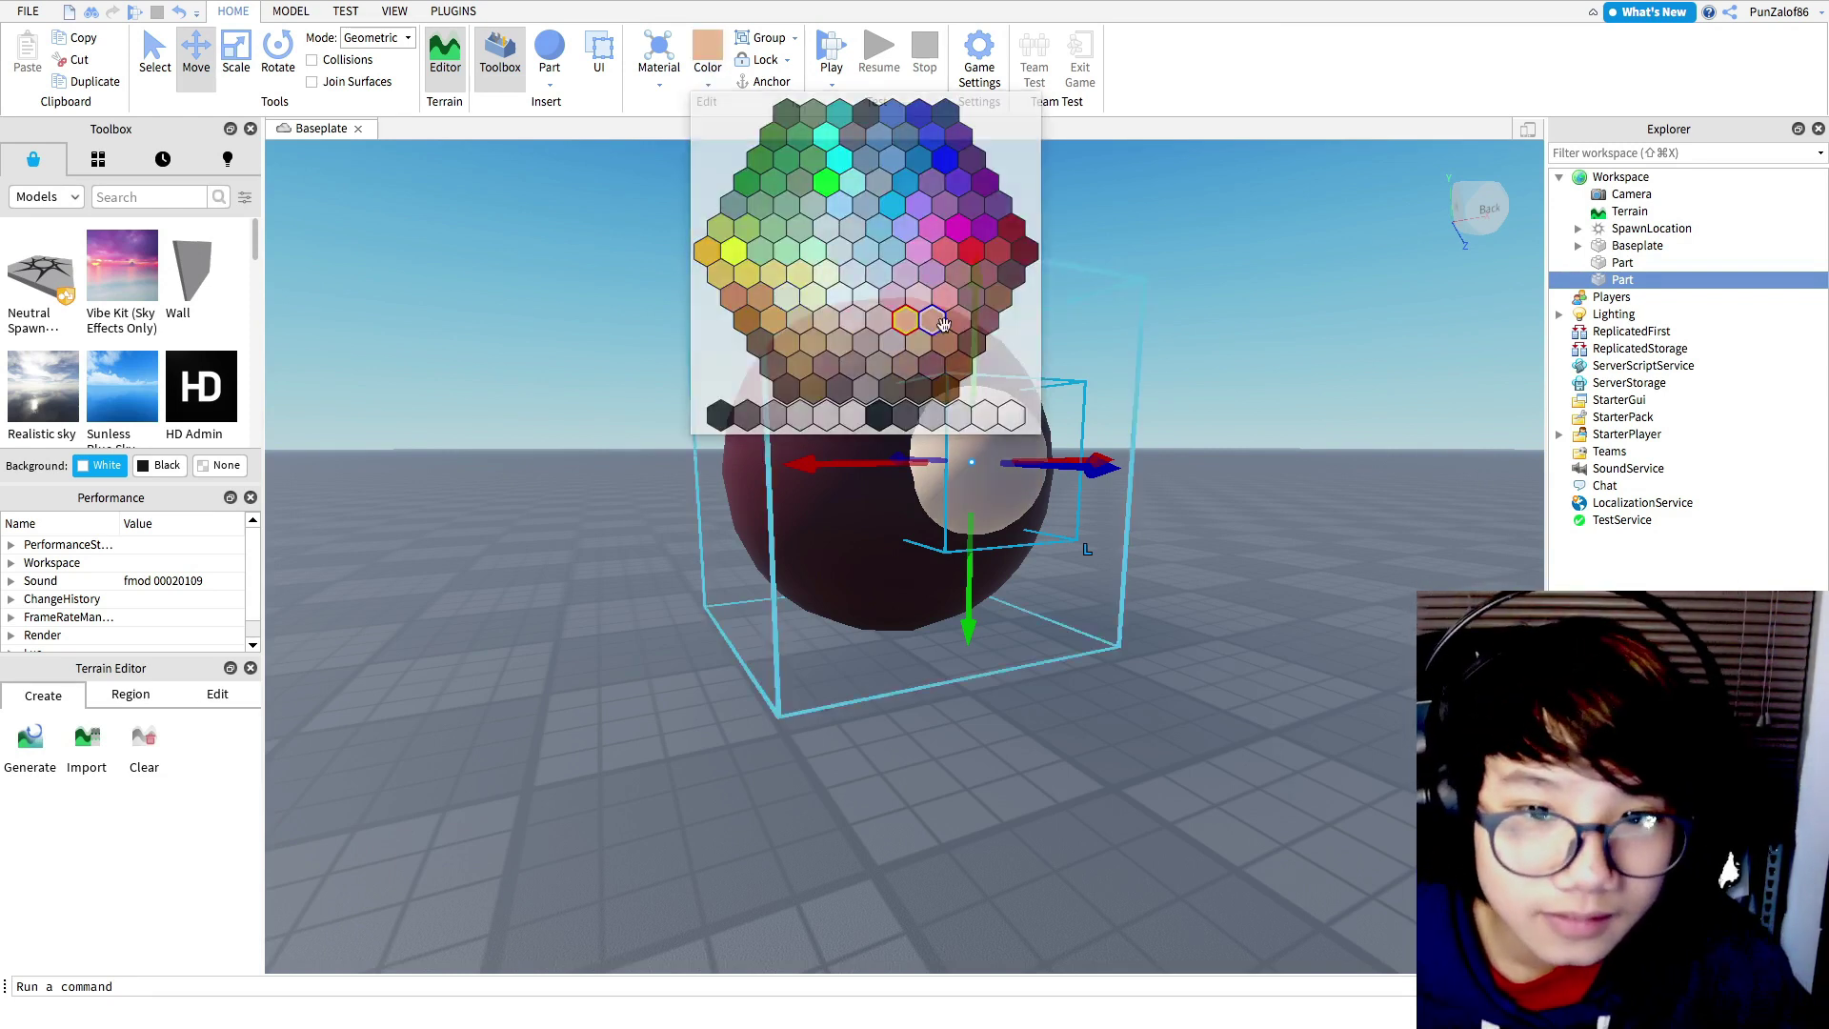
left_click(1335, 408)
- Inspect the small sphere's fit from the side and compare it with the teddy bear picture in Google Chrome
left_click(994, 467)
right_click_drag(994, 467, 1044, 468)
scroll(1043, 473, "down", 5)
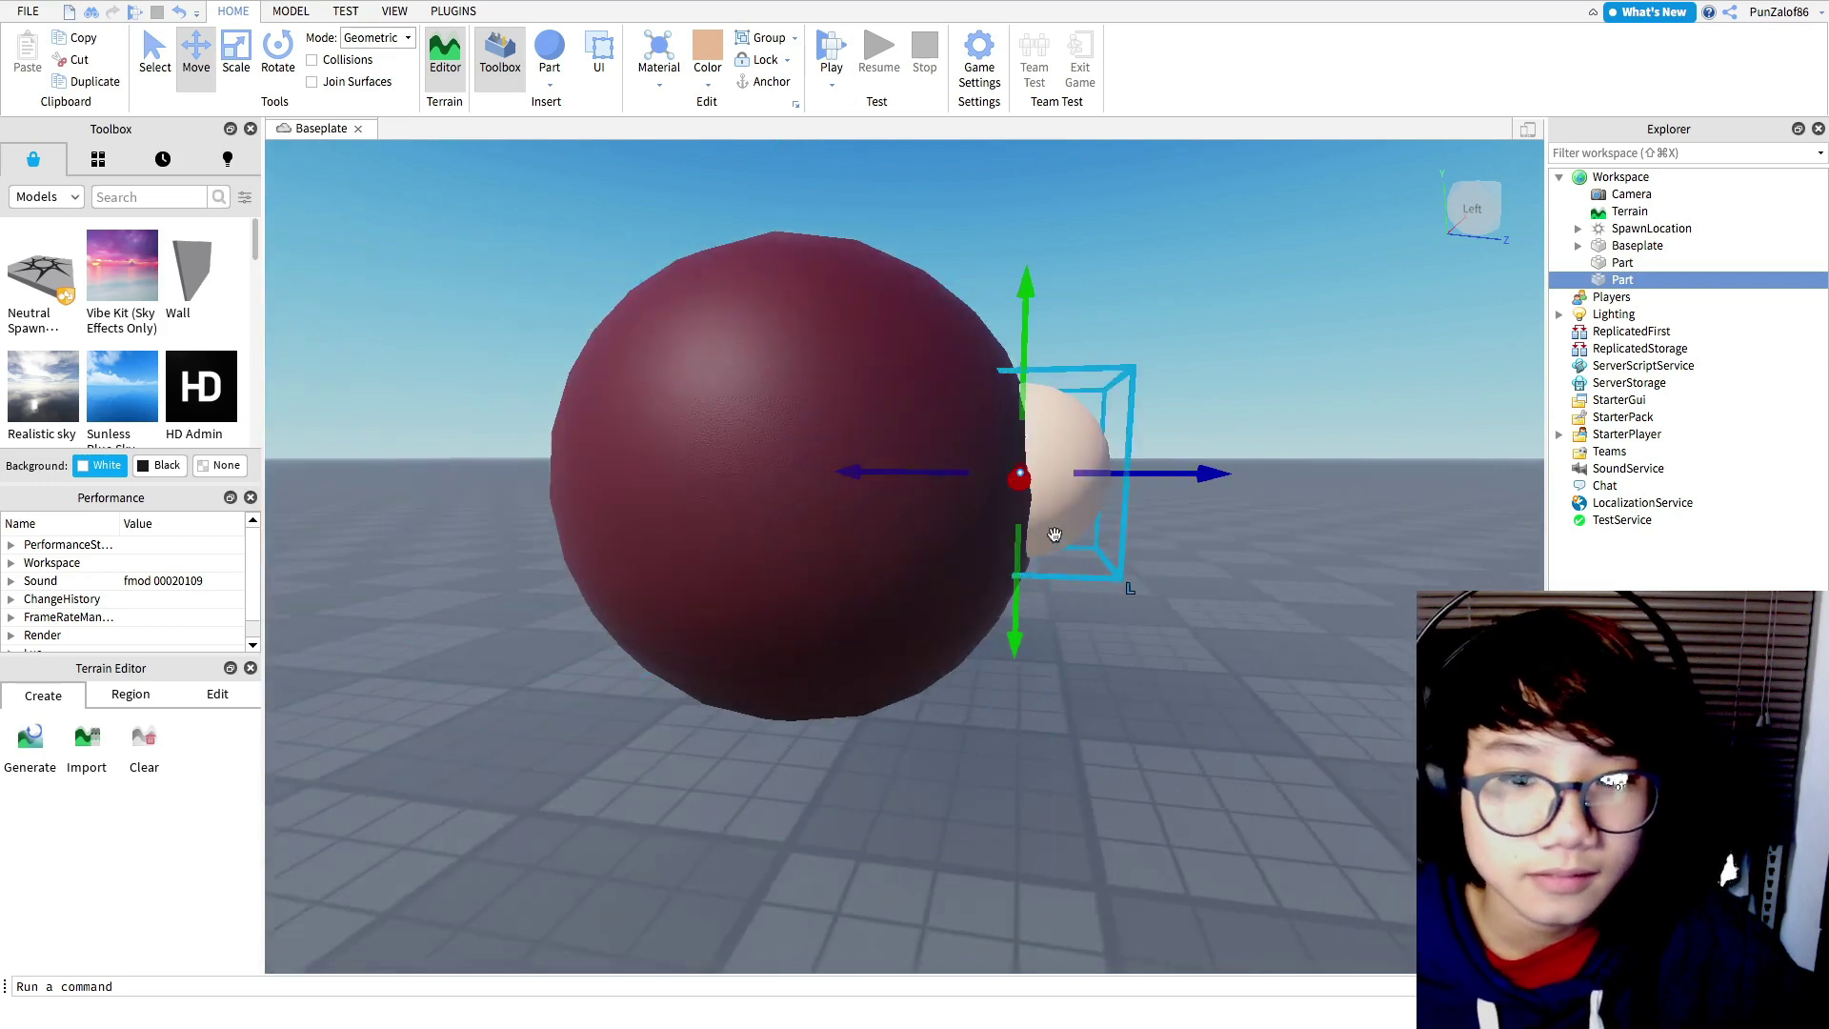
left_click(1289, 614)
right_click_drag(1289, 615, 1249, 594)
key("ctrl+Up")
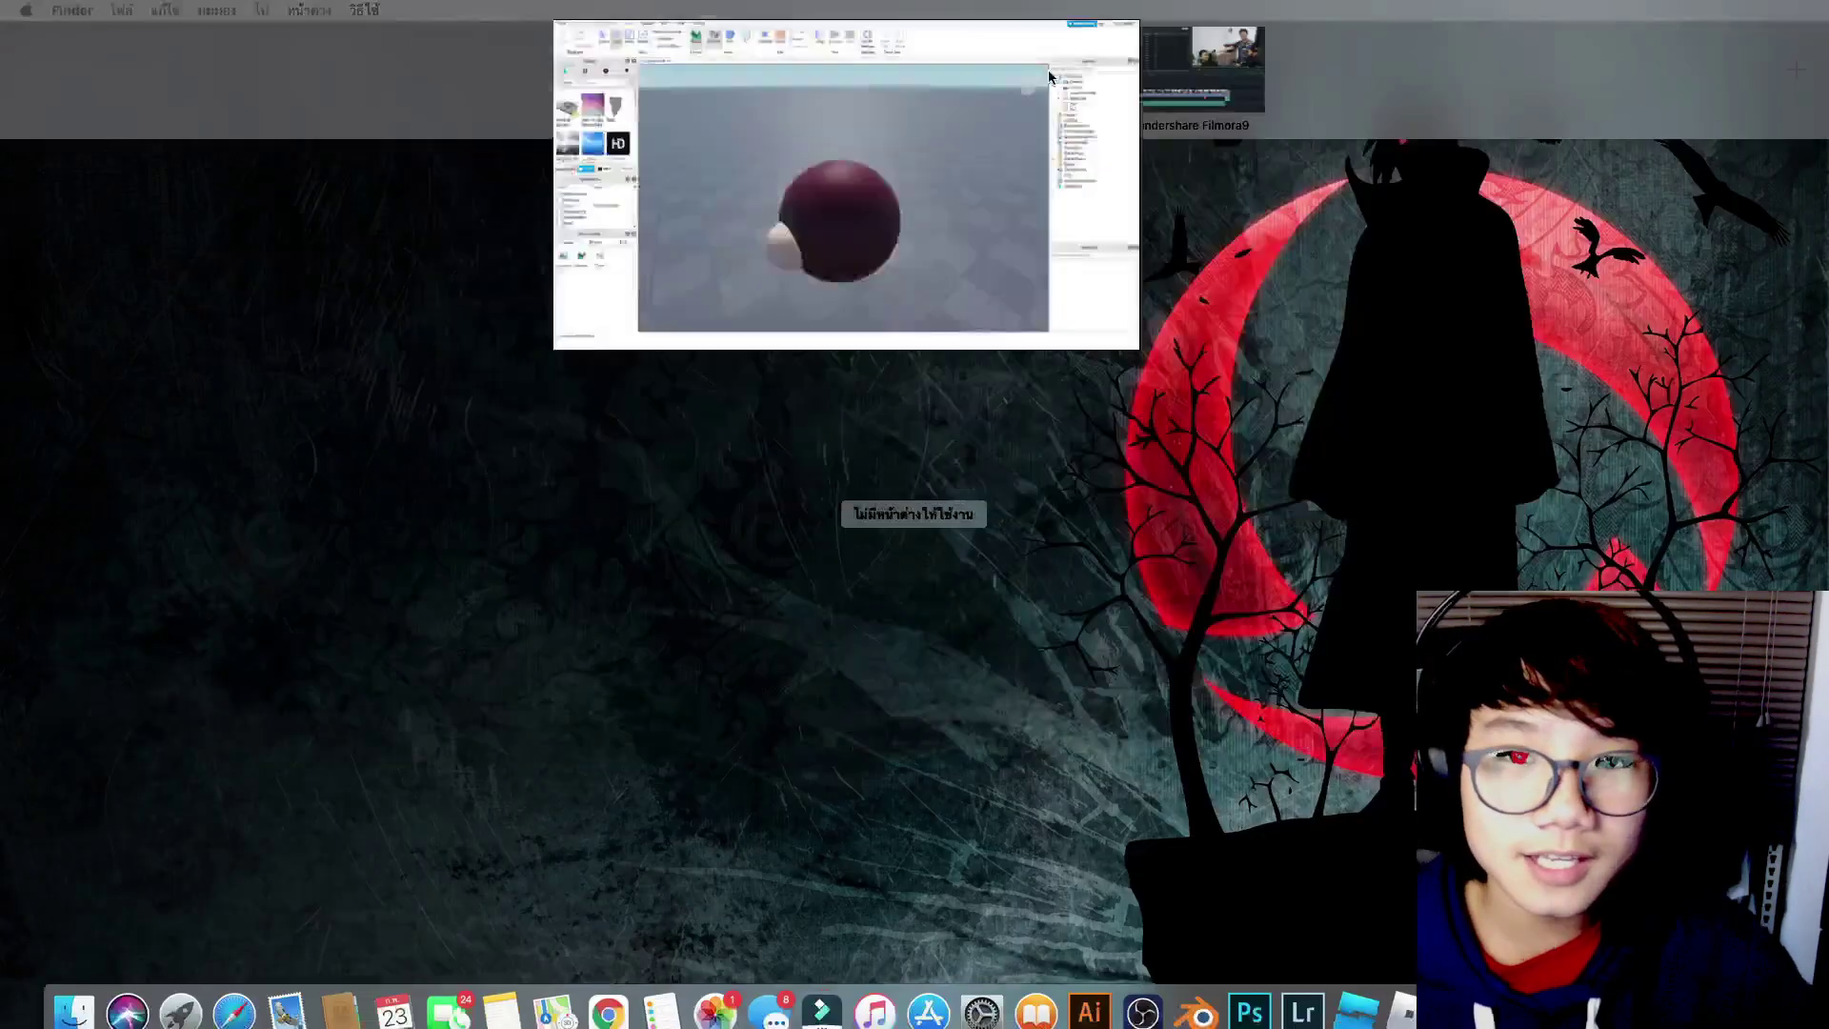
left_click(1193, 59)
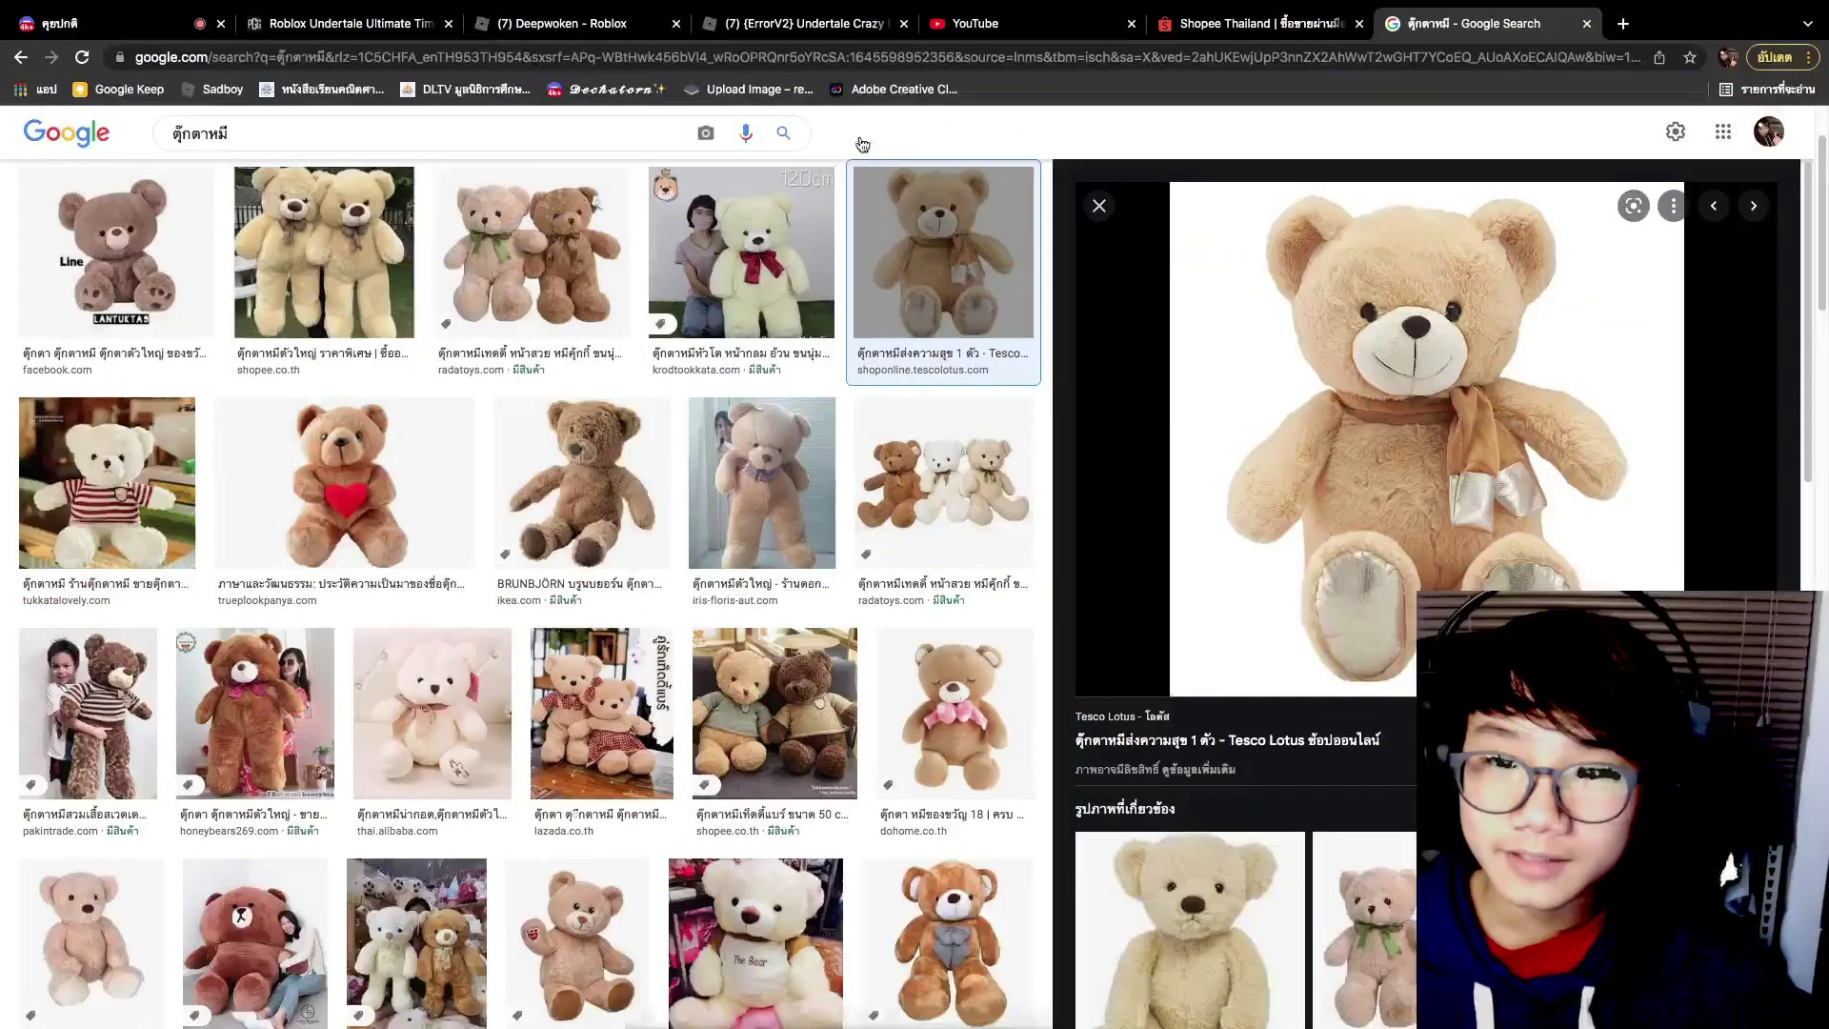
- Switch back to Roblox Studio, set the part color to black, and insert a new sphere
key("ctrl+Up")
left_click(1188, 70)
right_click_drag(1093, 219, 981, 195)
left_click(707, 84)
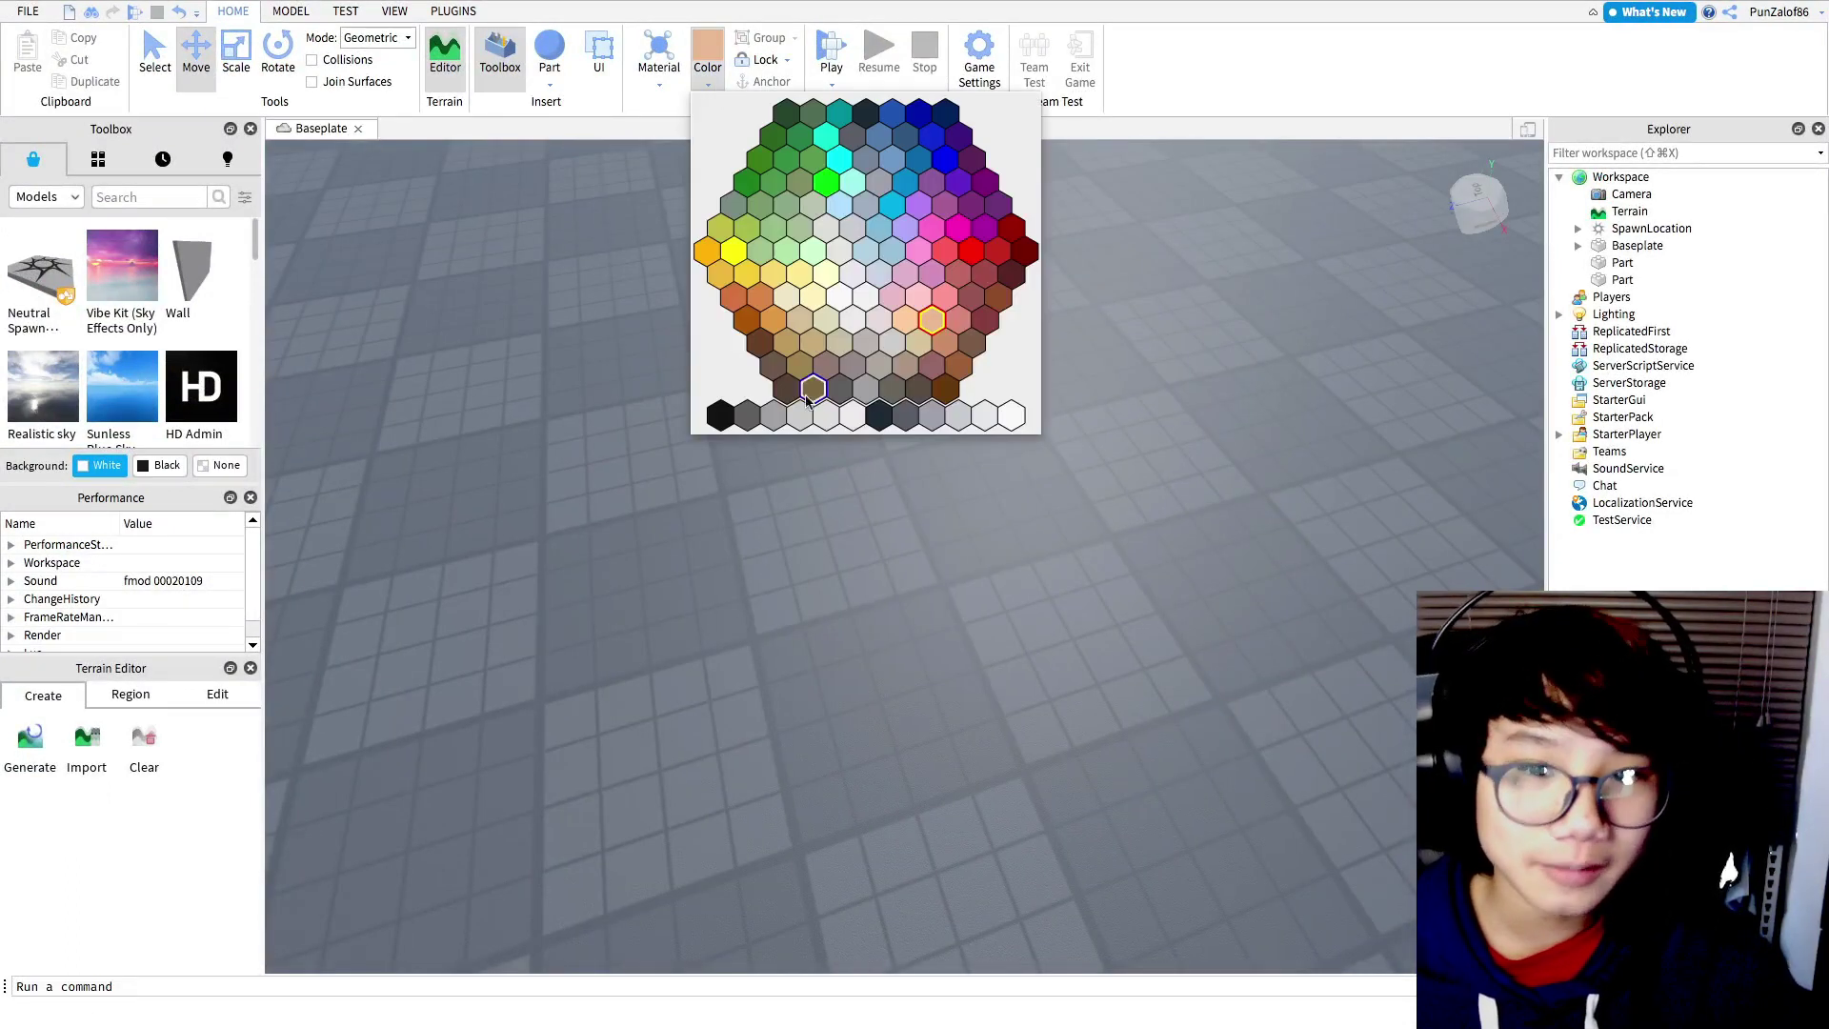
left_click(720, 415)
left_click(549, 47)
- Scale the new black sphere down to a small eye-sized ball
right_click_drag(788, 272, 1038, 381)
scroll(1057, 524, "down", 3)
left_click_drag(1067, 545, 1173, 457)
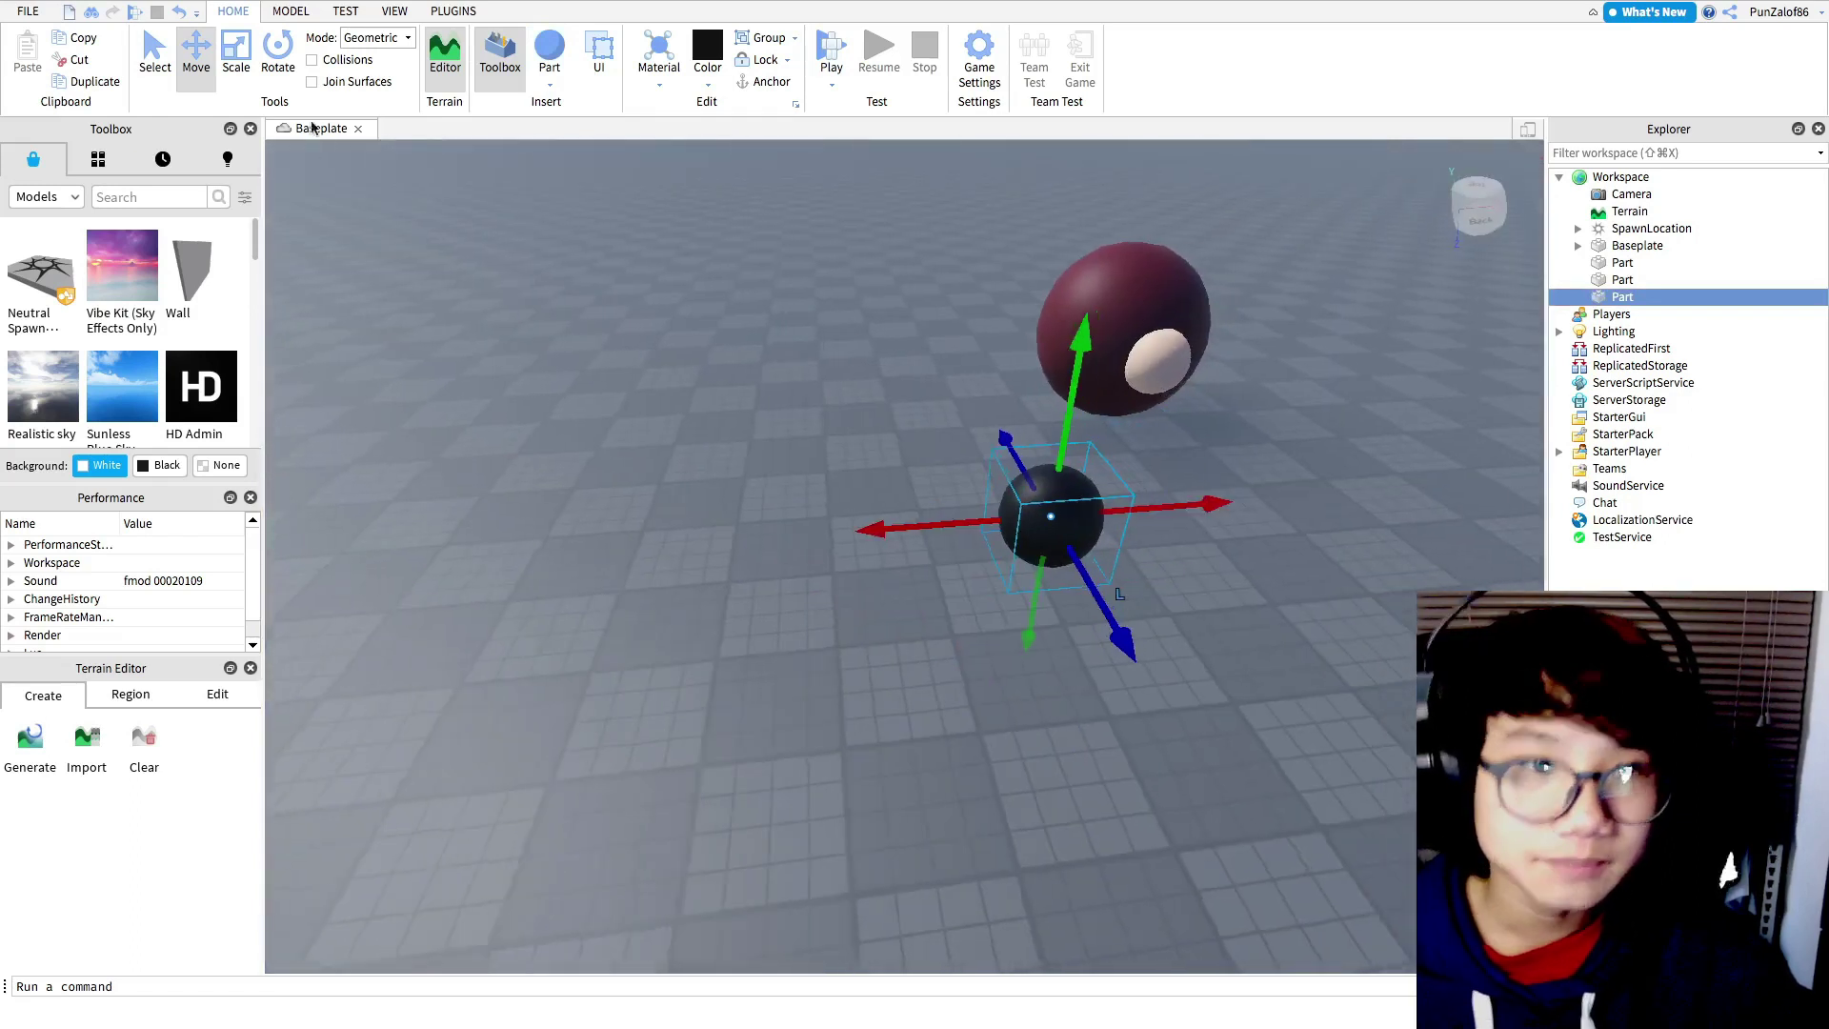
left_click(237, 53)
left_click_drag(777, 401, 800, 488)
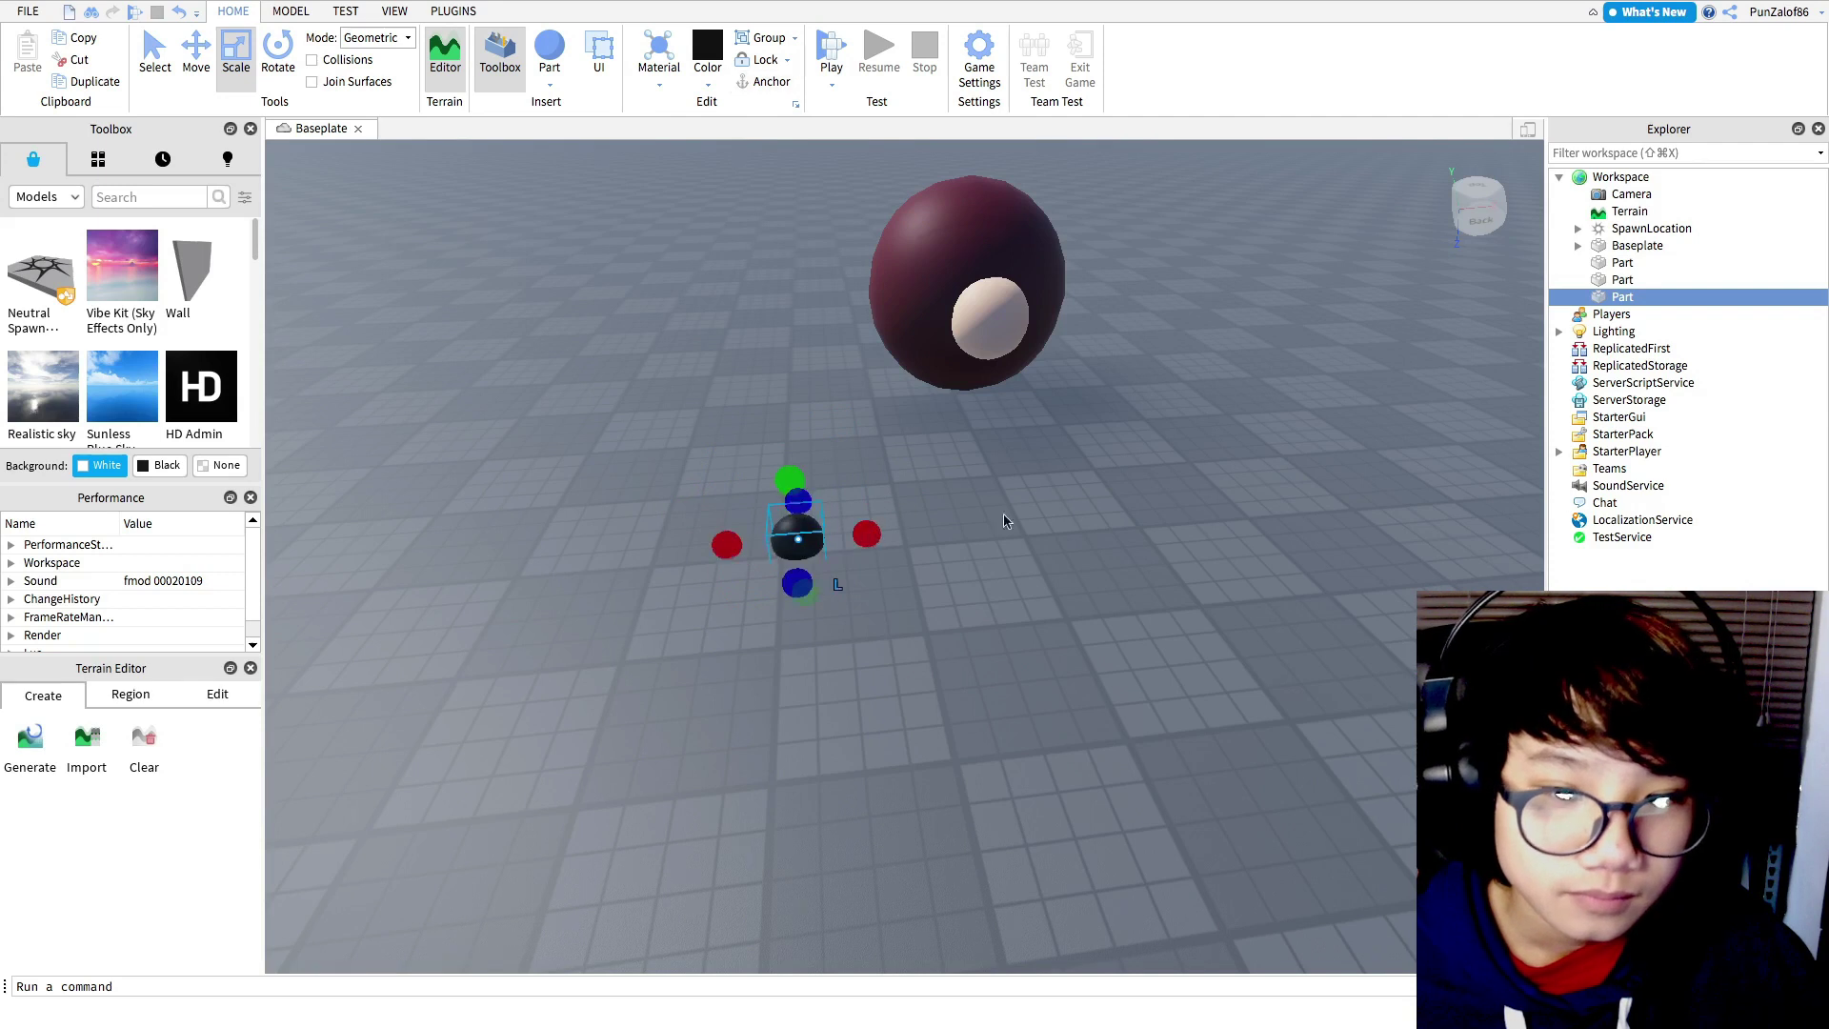
right_click_drag(906, 515, 898, 560)
left_click_drag(712, 604, 727, 510)
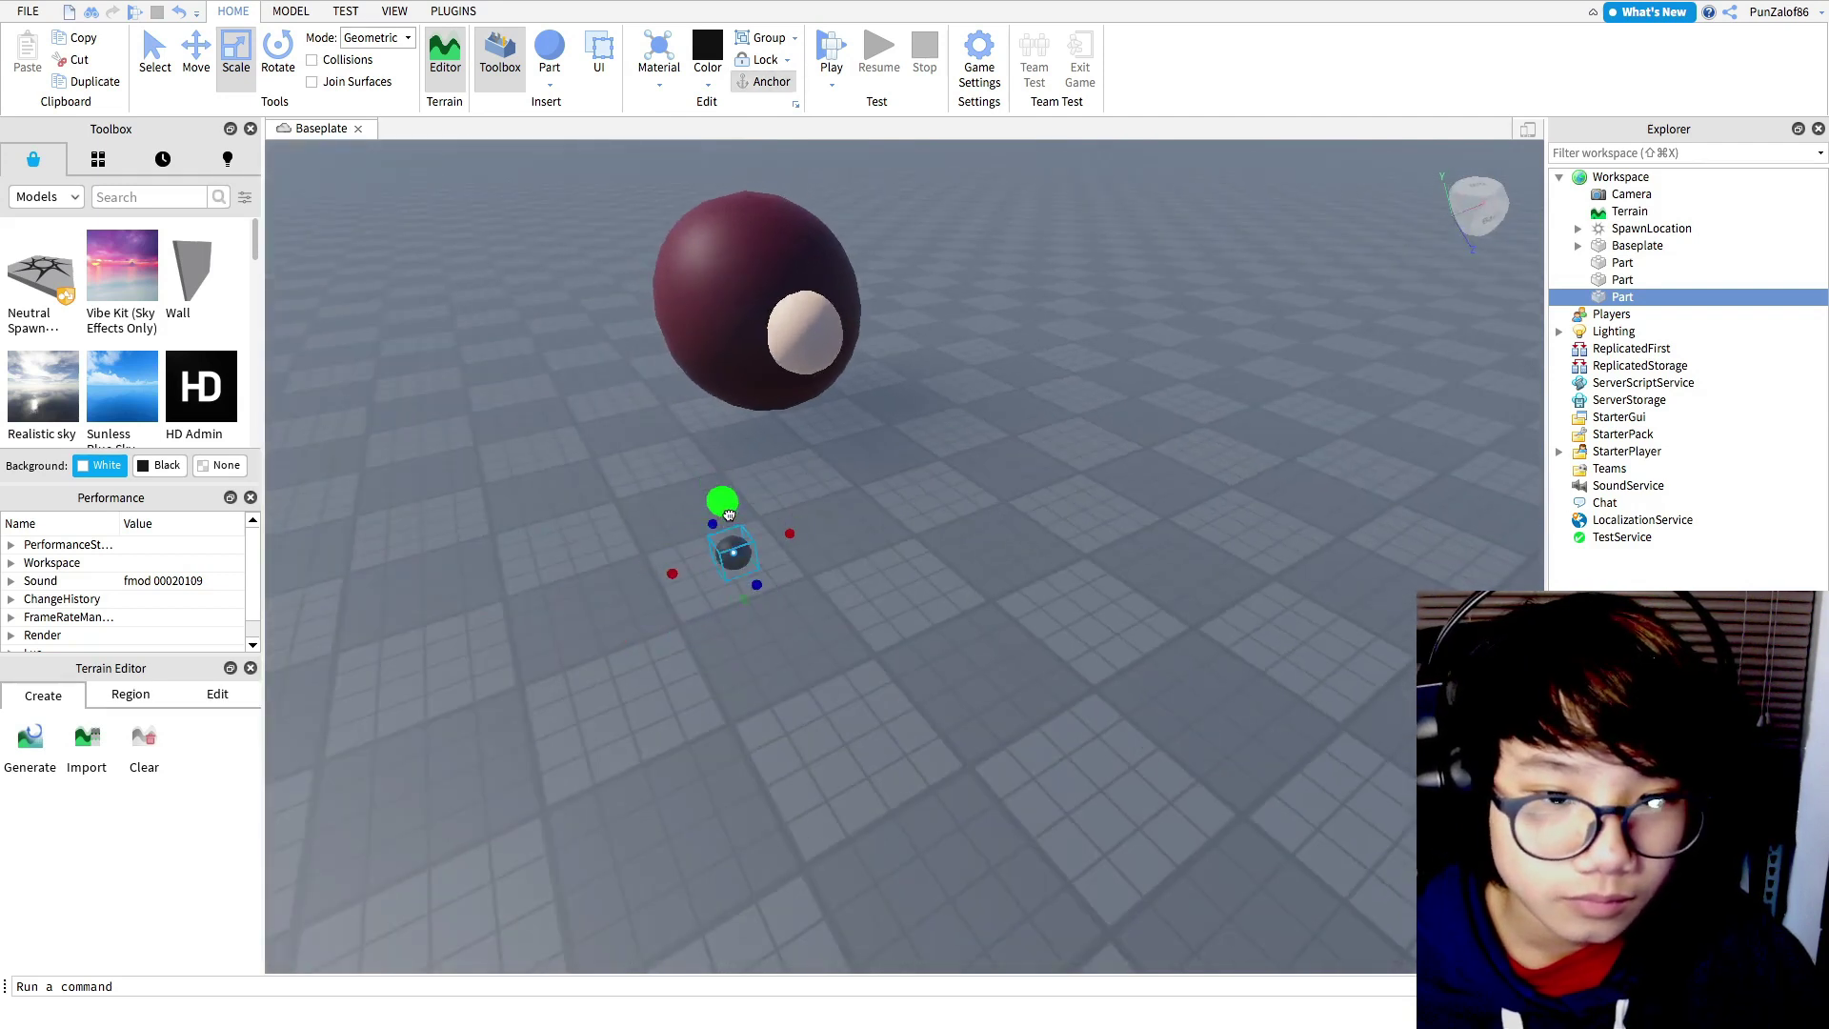
left_click(898, 527)
- Try to move the small black sphere across the floor toward the large sphere
key("a")
key("w")
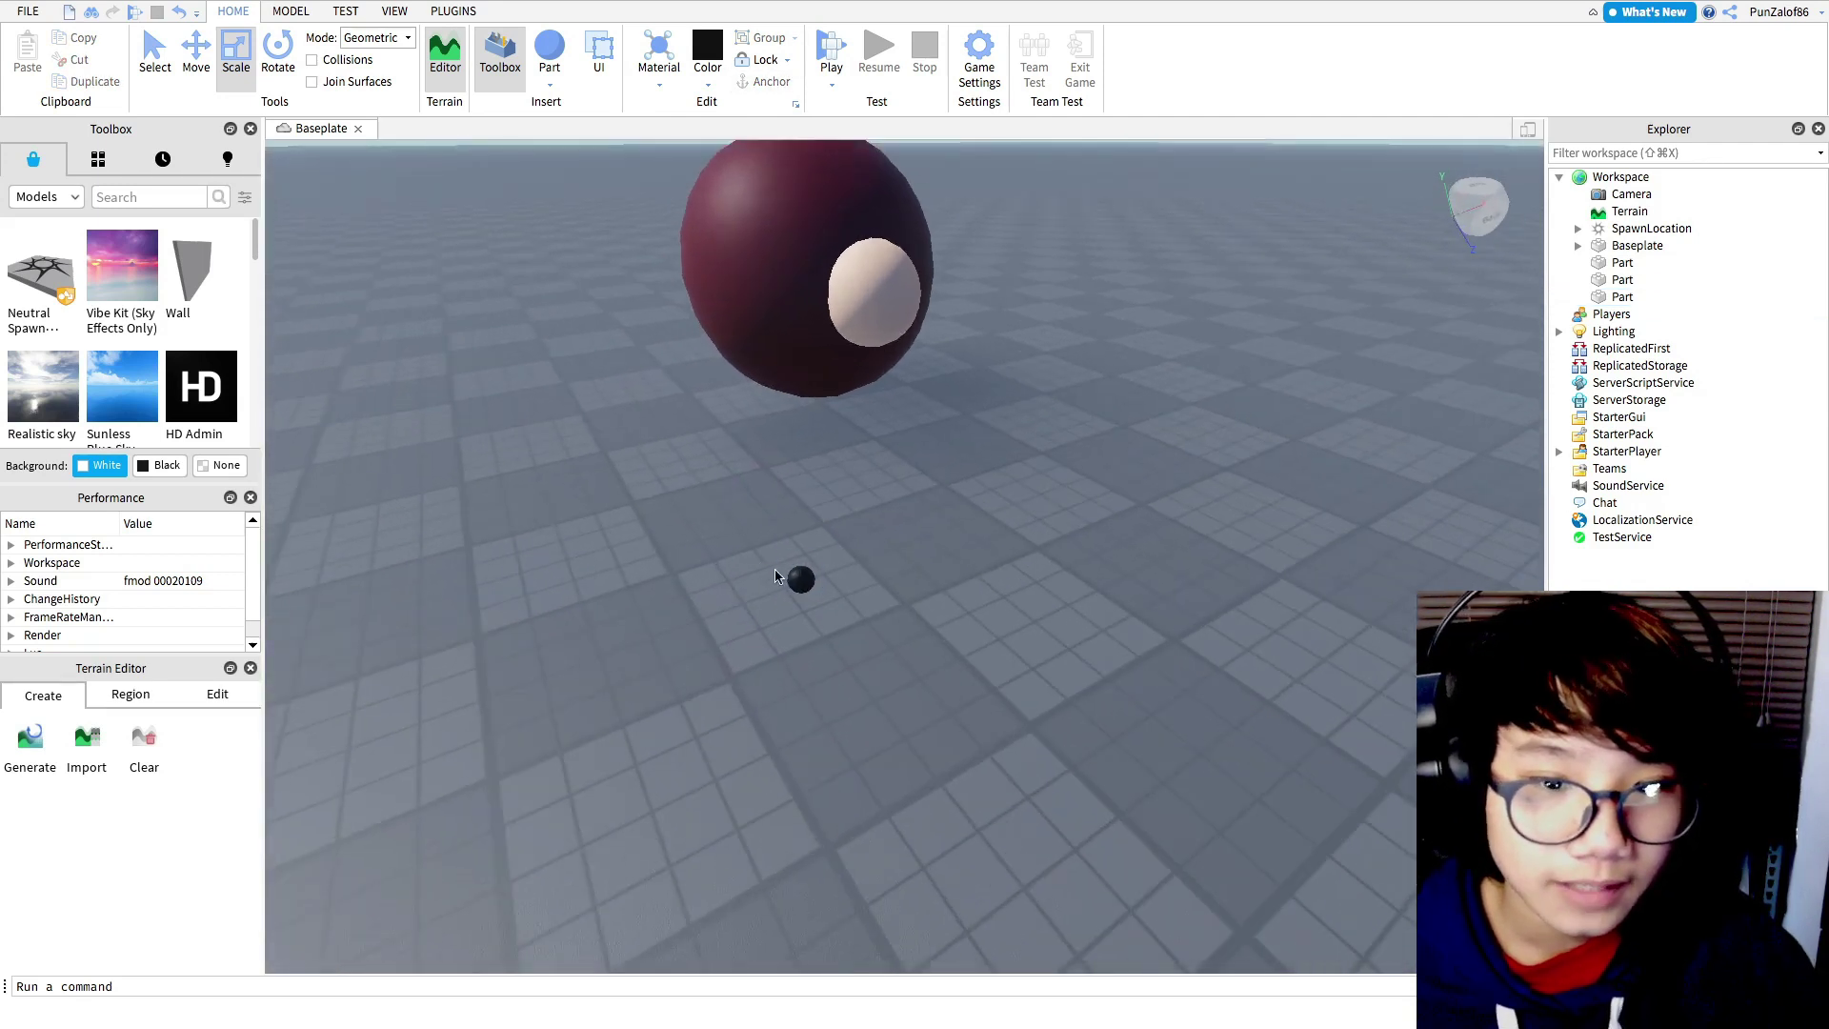
key("a")
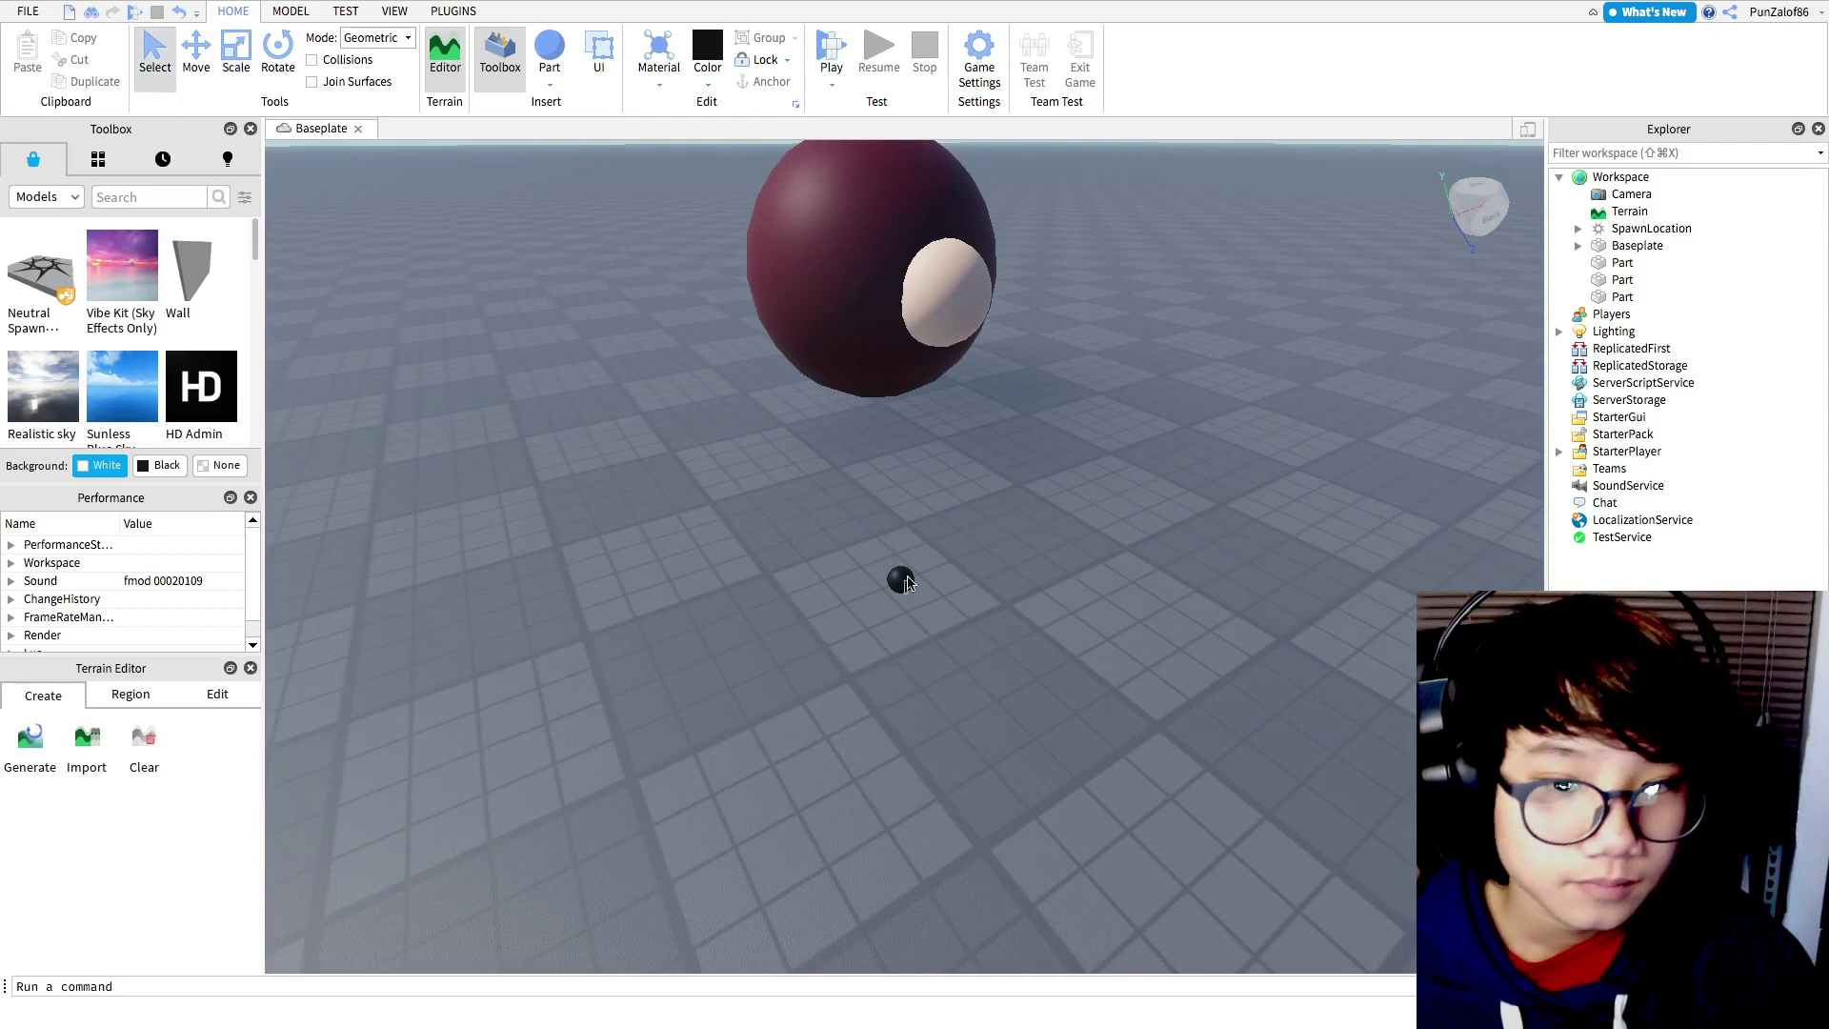
left_click_drag(904, 580, 932, 433)
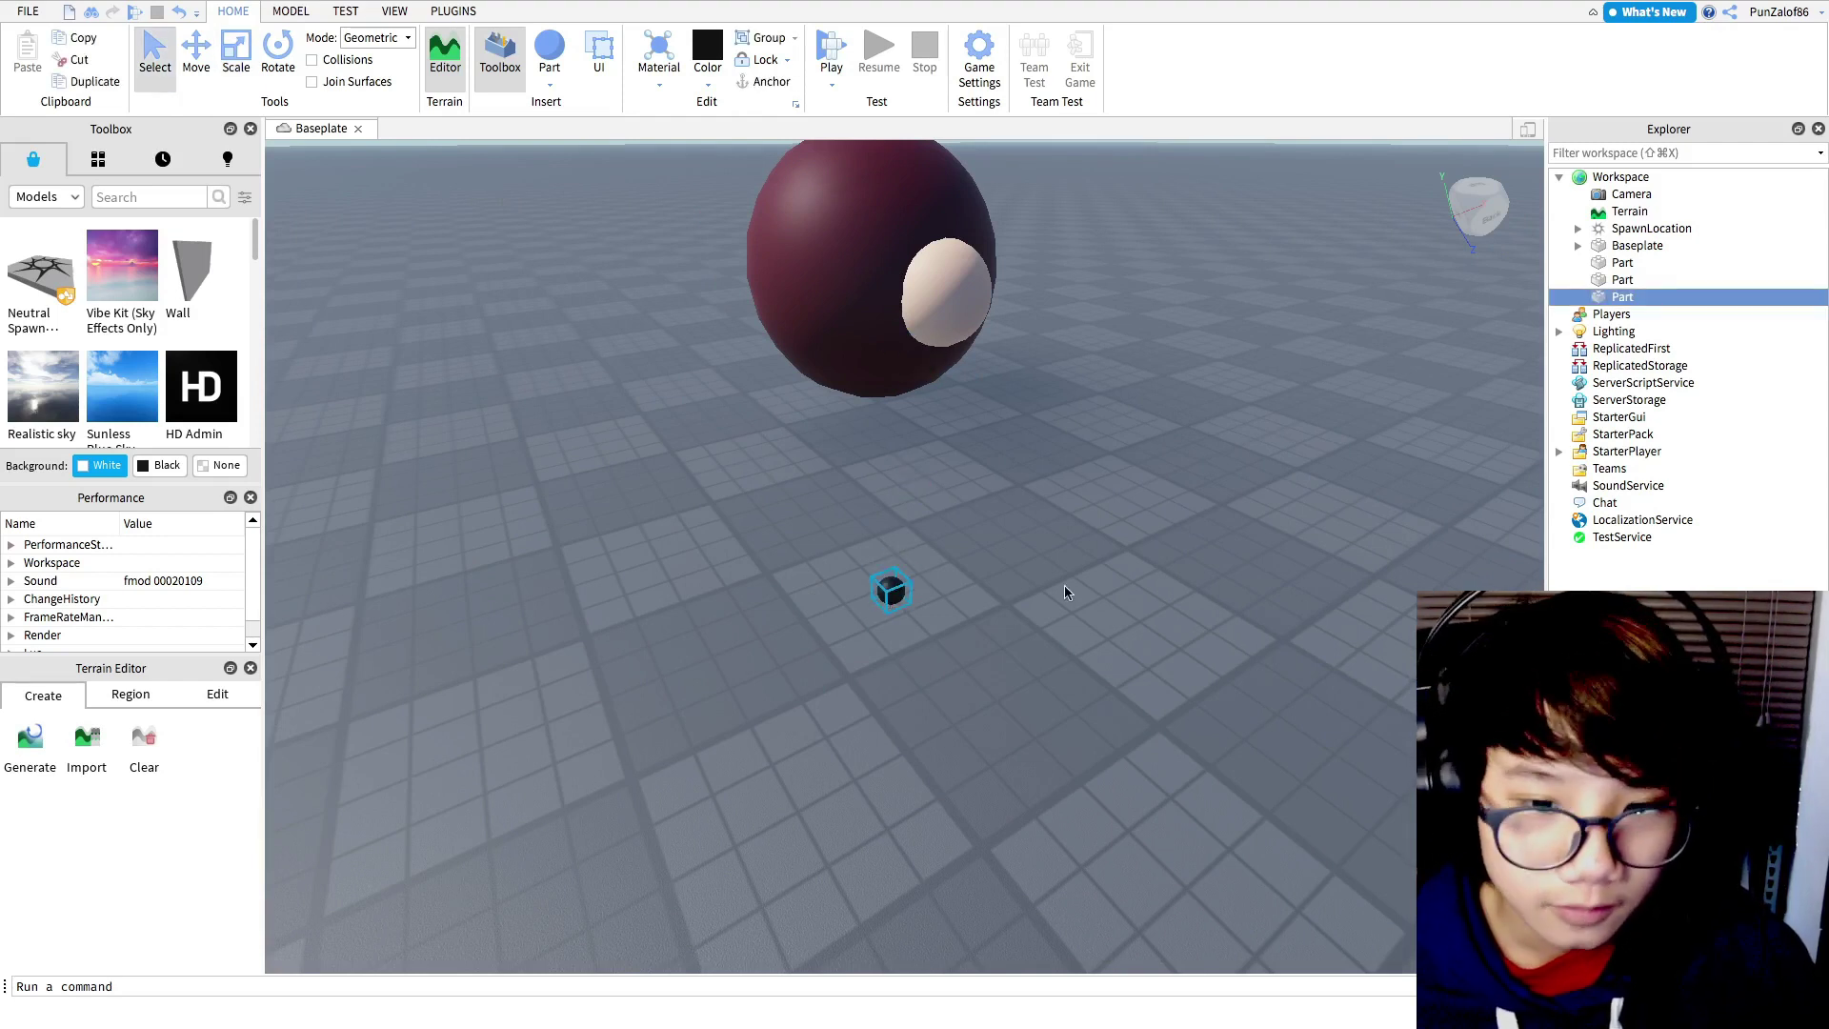
left_click_drag(898, 599, 982, 584)
key("s")
right_click_drag(1056, 614, 1065, 664)
left_click(1134, 639)
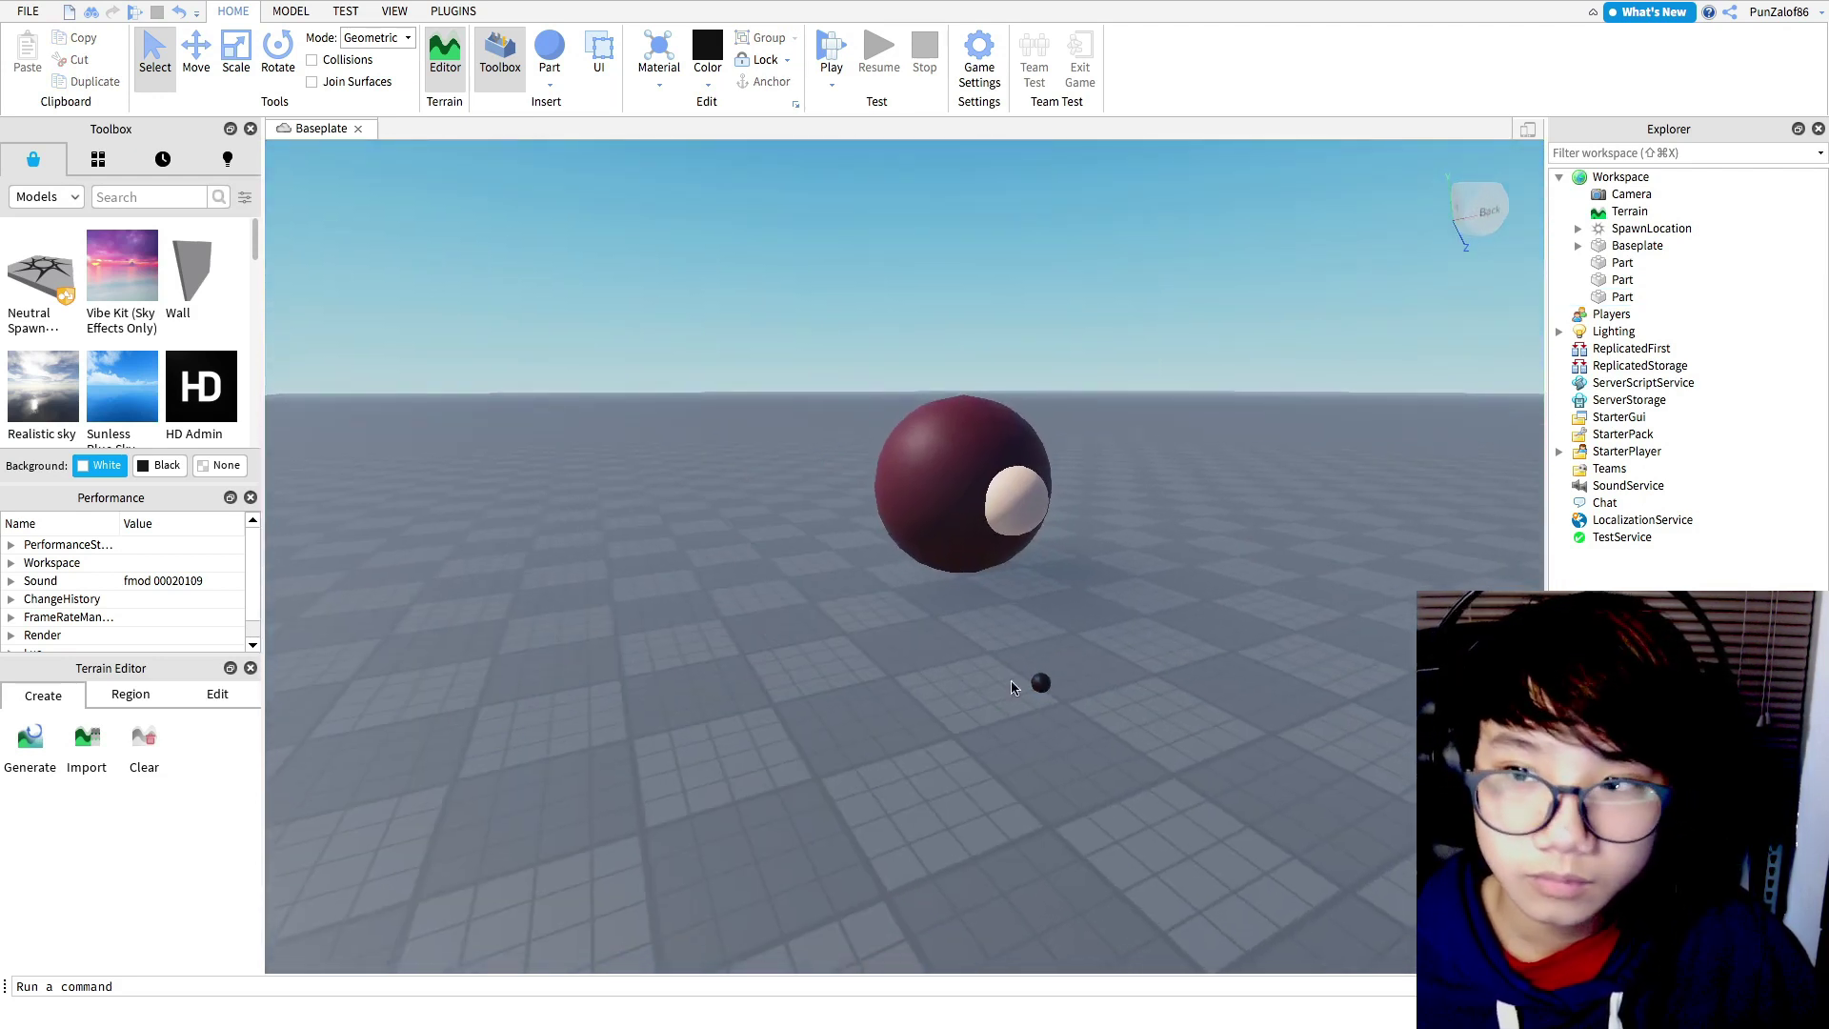
- Place the small black sphere on the large sphere's surface, just above the tan sphere
left_click(1040, 683)
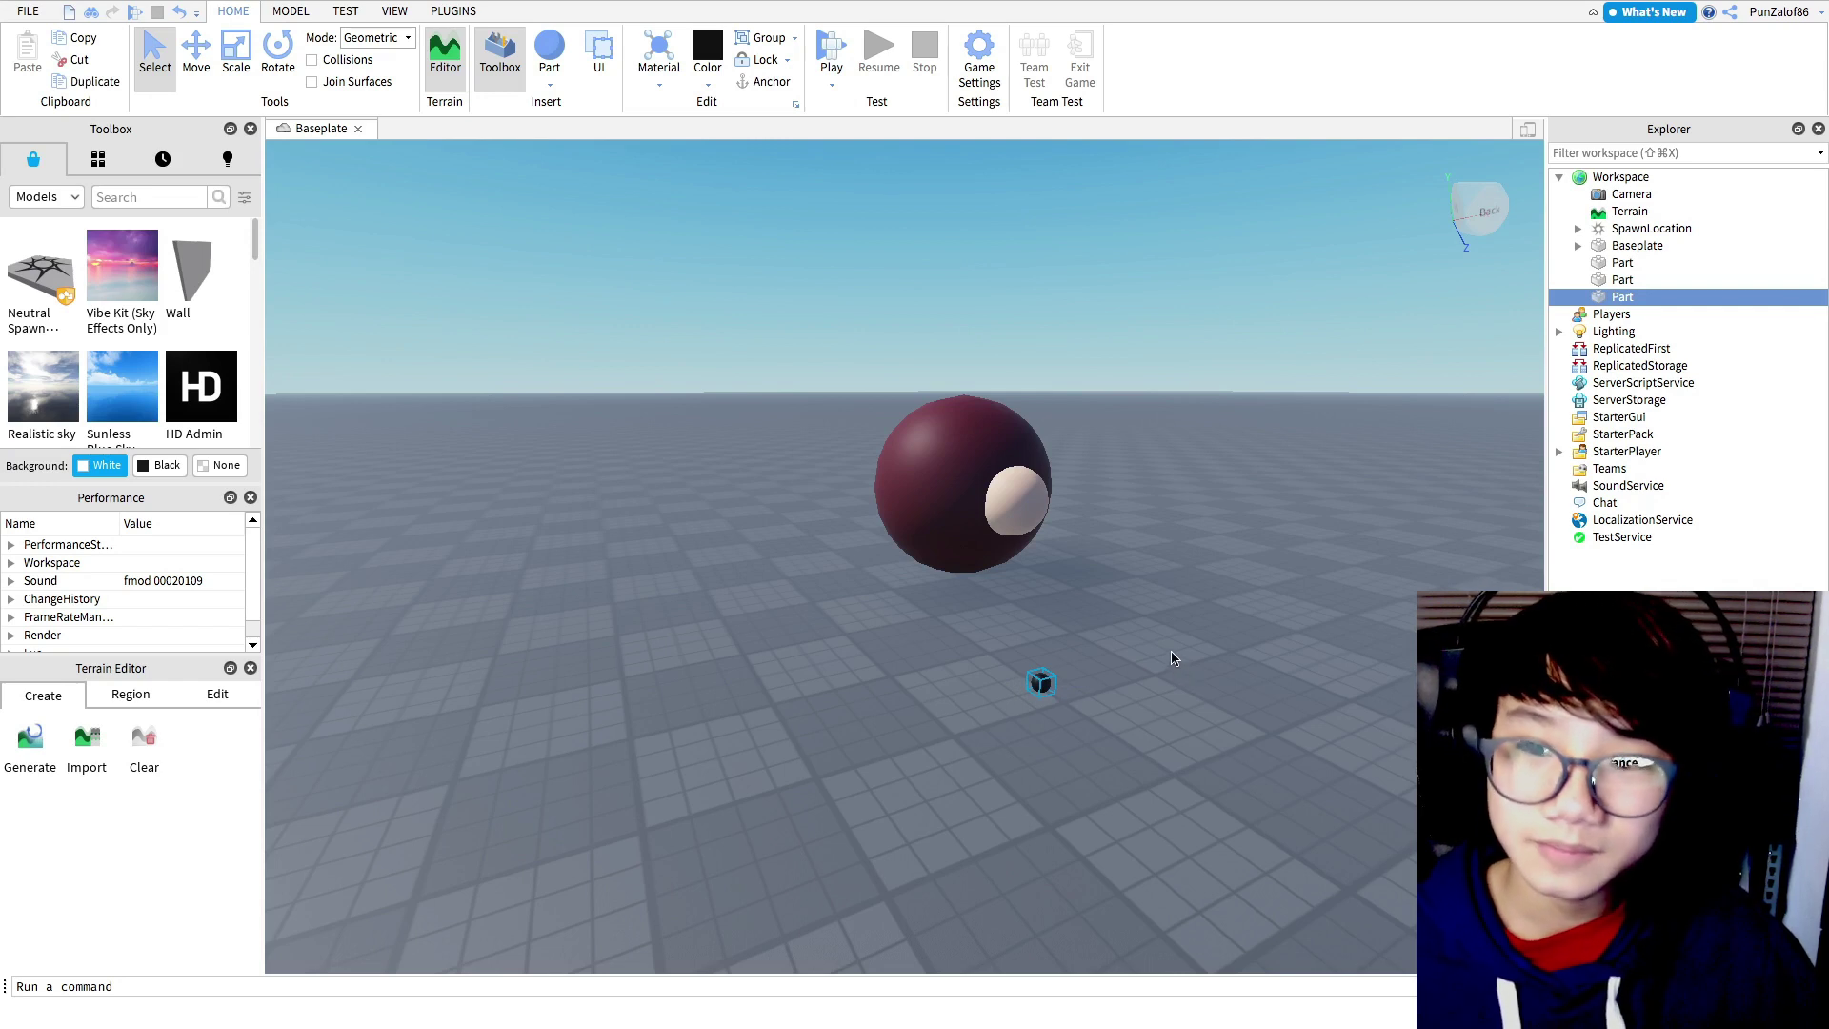
key("w")
key("d")
left_click_drag(1046, 686, 782, 316)
key("a")
key("a")
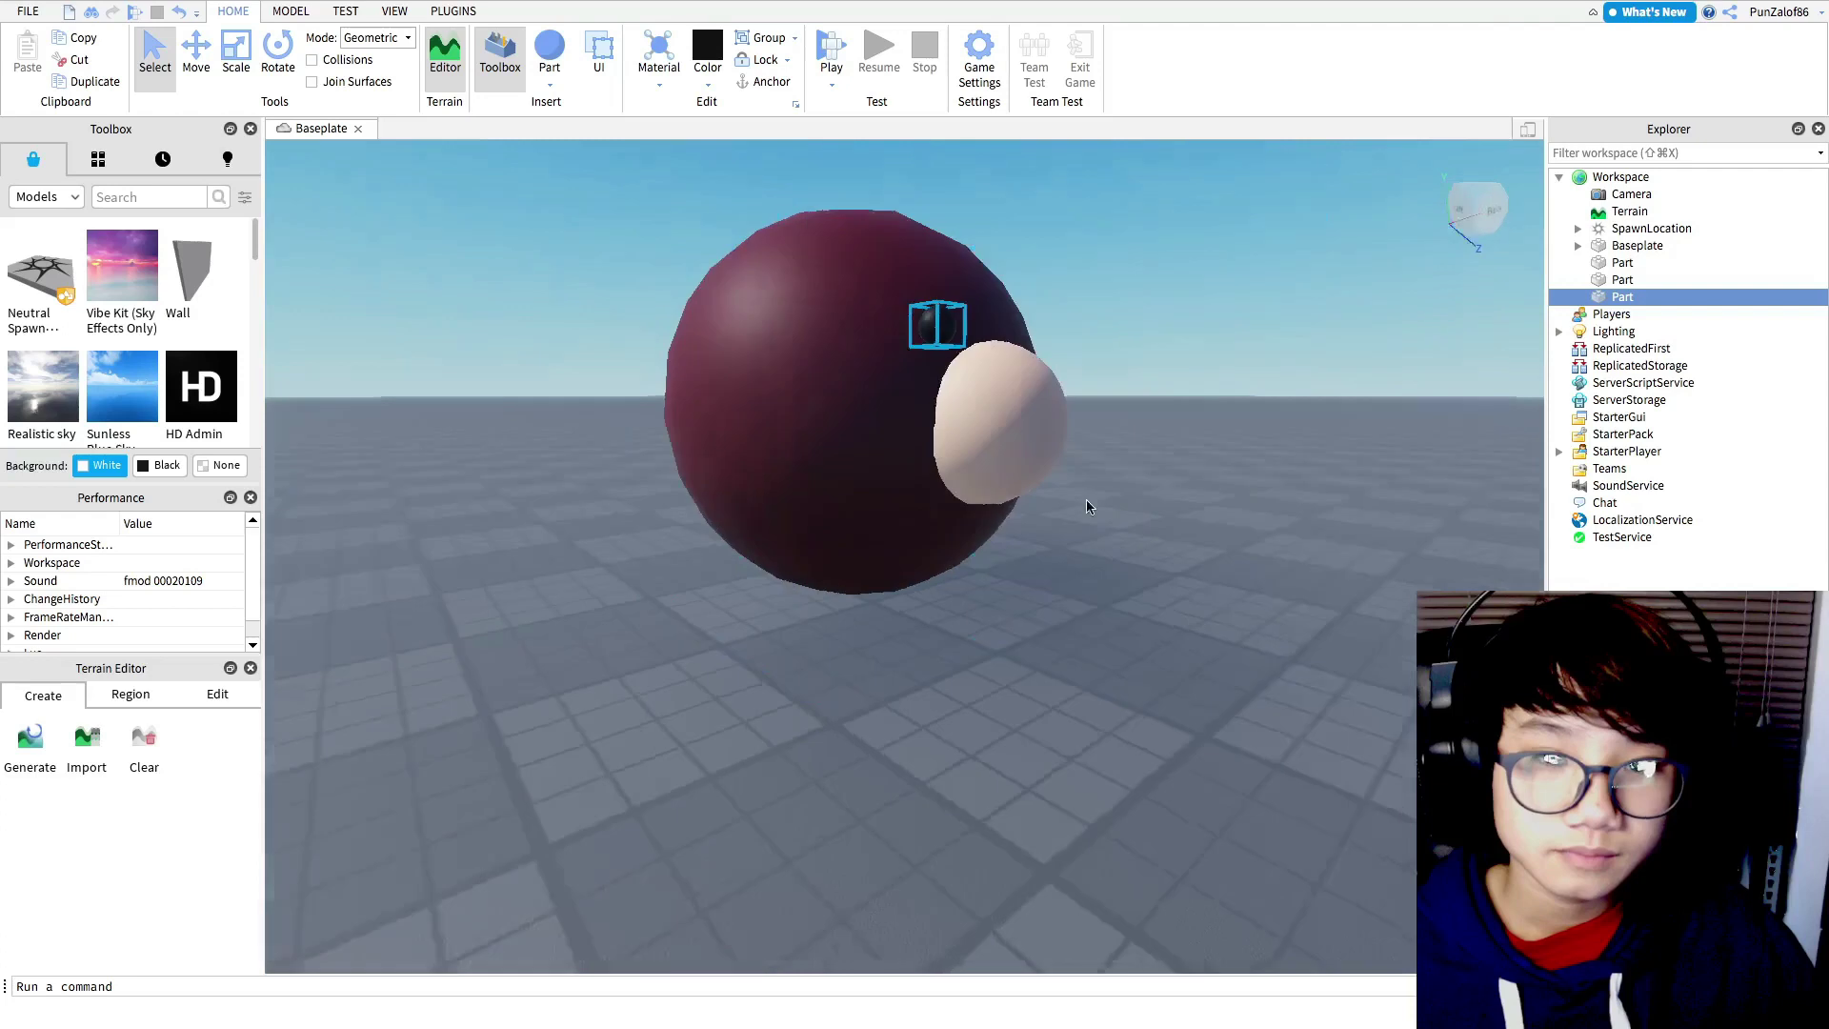
- Move the black sphere along the large sphere's front to the upper left of the tan sphere
right_click_drag(1087, 501, 1122, 493)
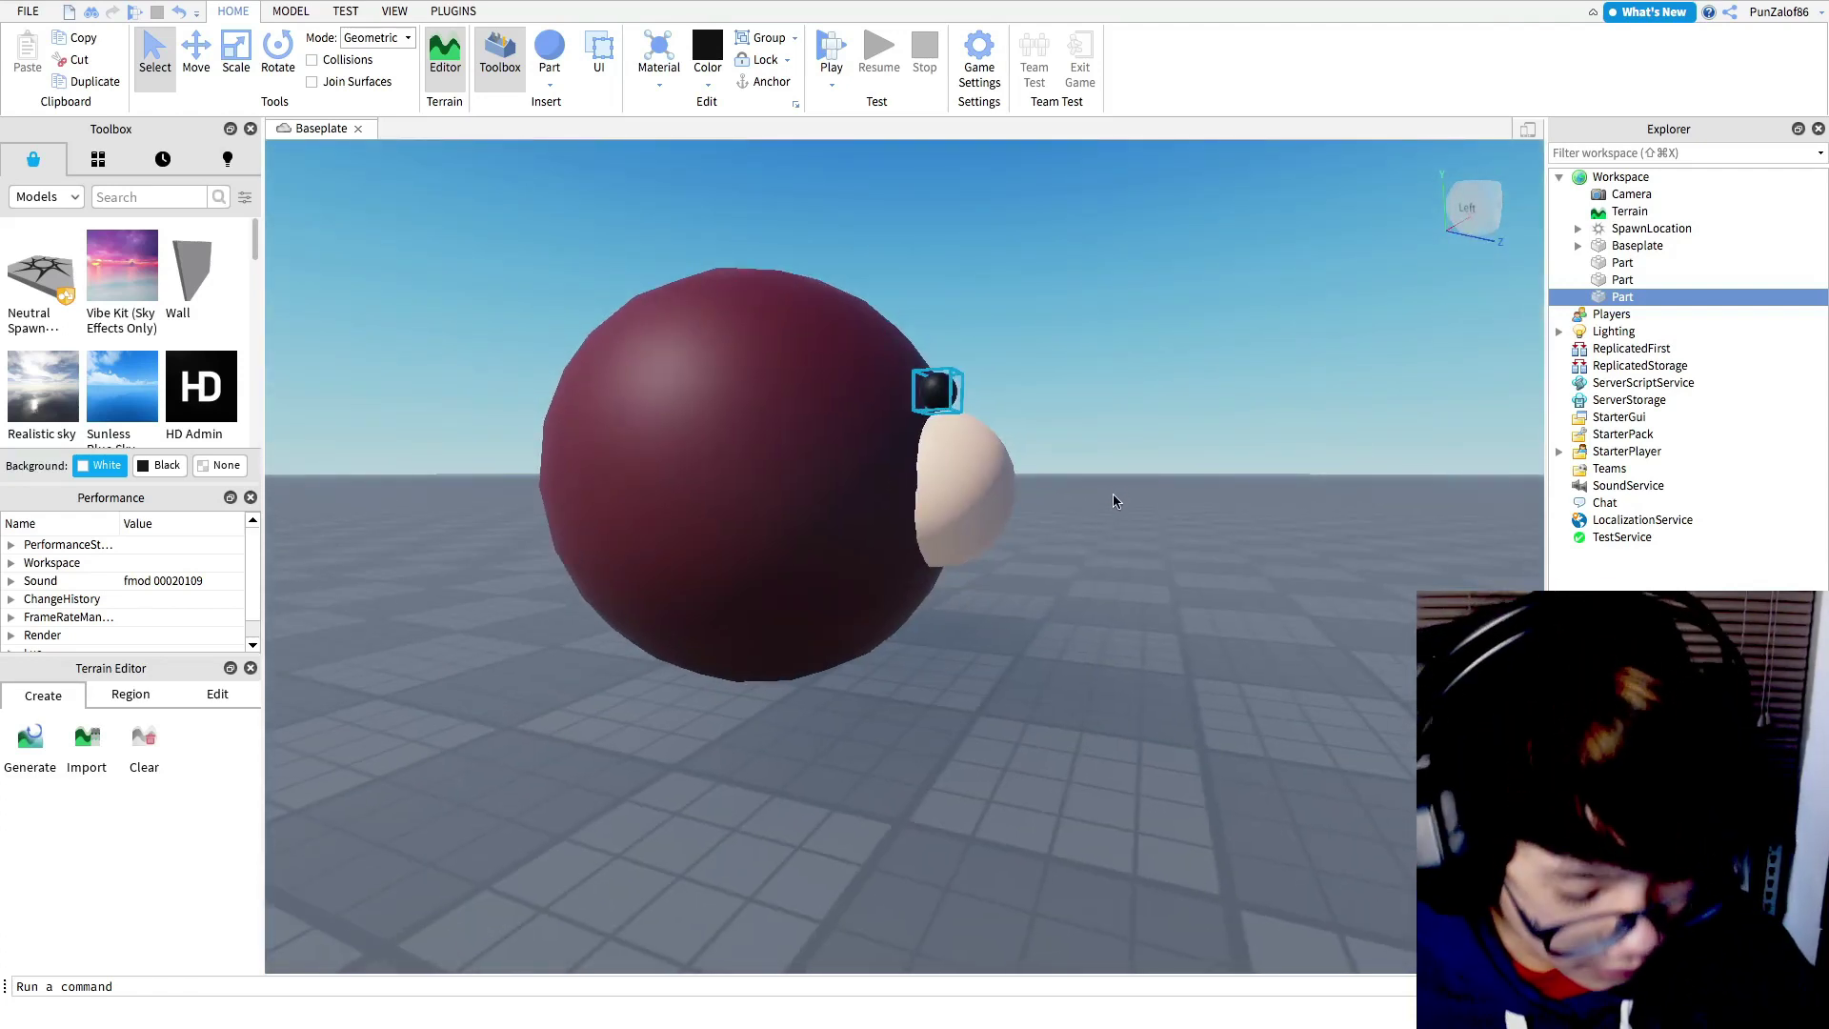
right_click_drag(1116, 501, 1163, 472)
key("w")
key("d")
key("a")
key("s")
right_click_drag(948, 559, 1122, 501)
key("w")
left_click_drag(1126, 486, 1162, 483)
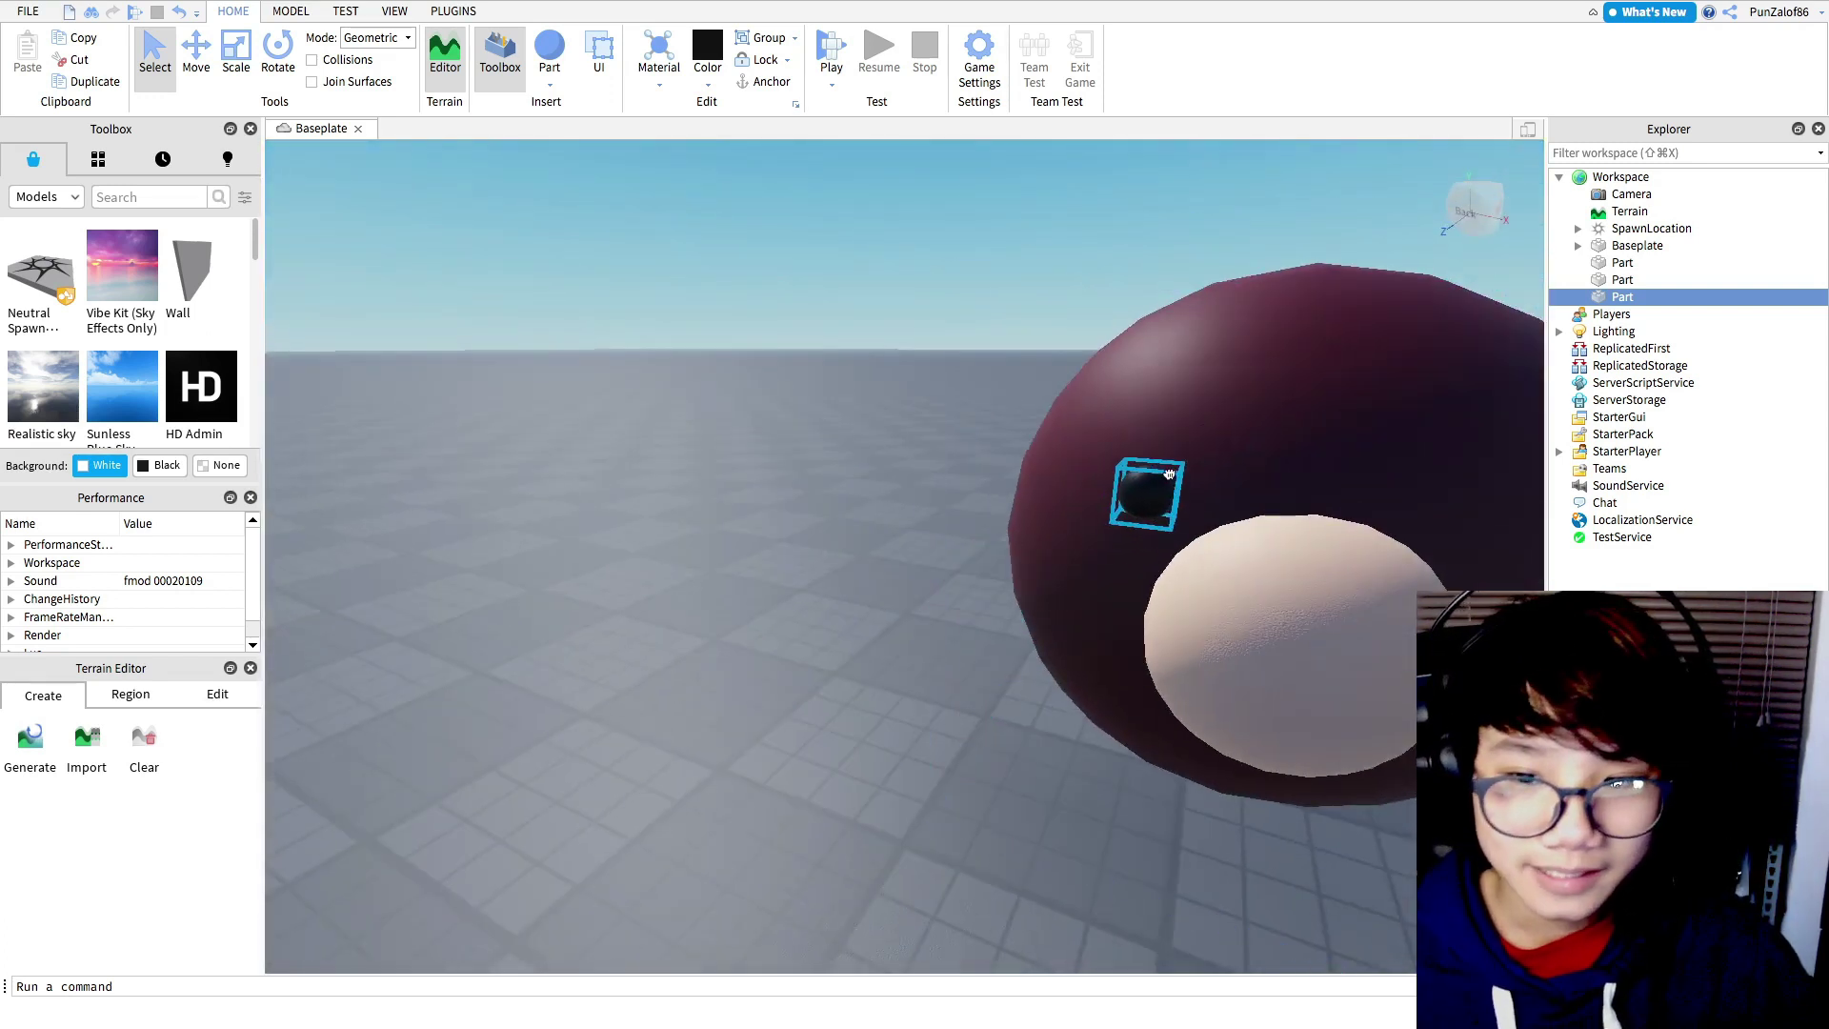
- Adjust the black eye's position on the large sphere with the Move tool and enlarge it slightly
left_click(206, 57)
right_click_drag(1163, 204, 1163, 204)
key("a")
left_click_drag(965, 549, 855, 559)
right_click_drag(1078, 542, 1077, 543)
key("d")
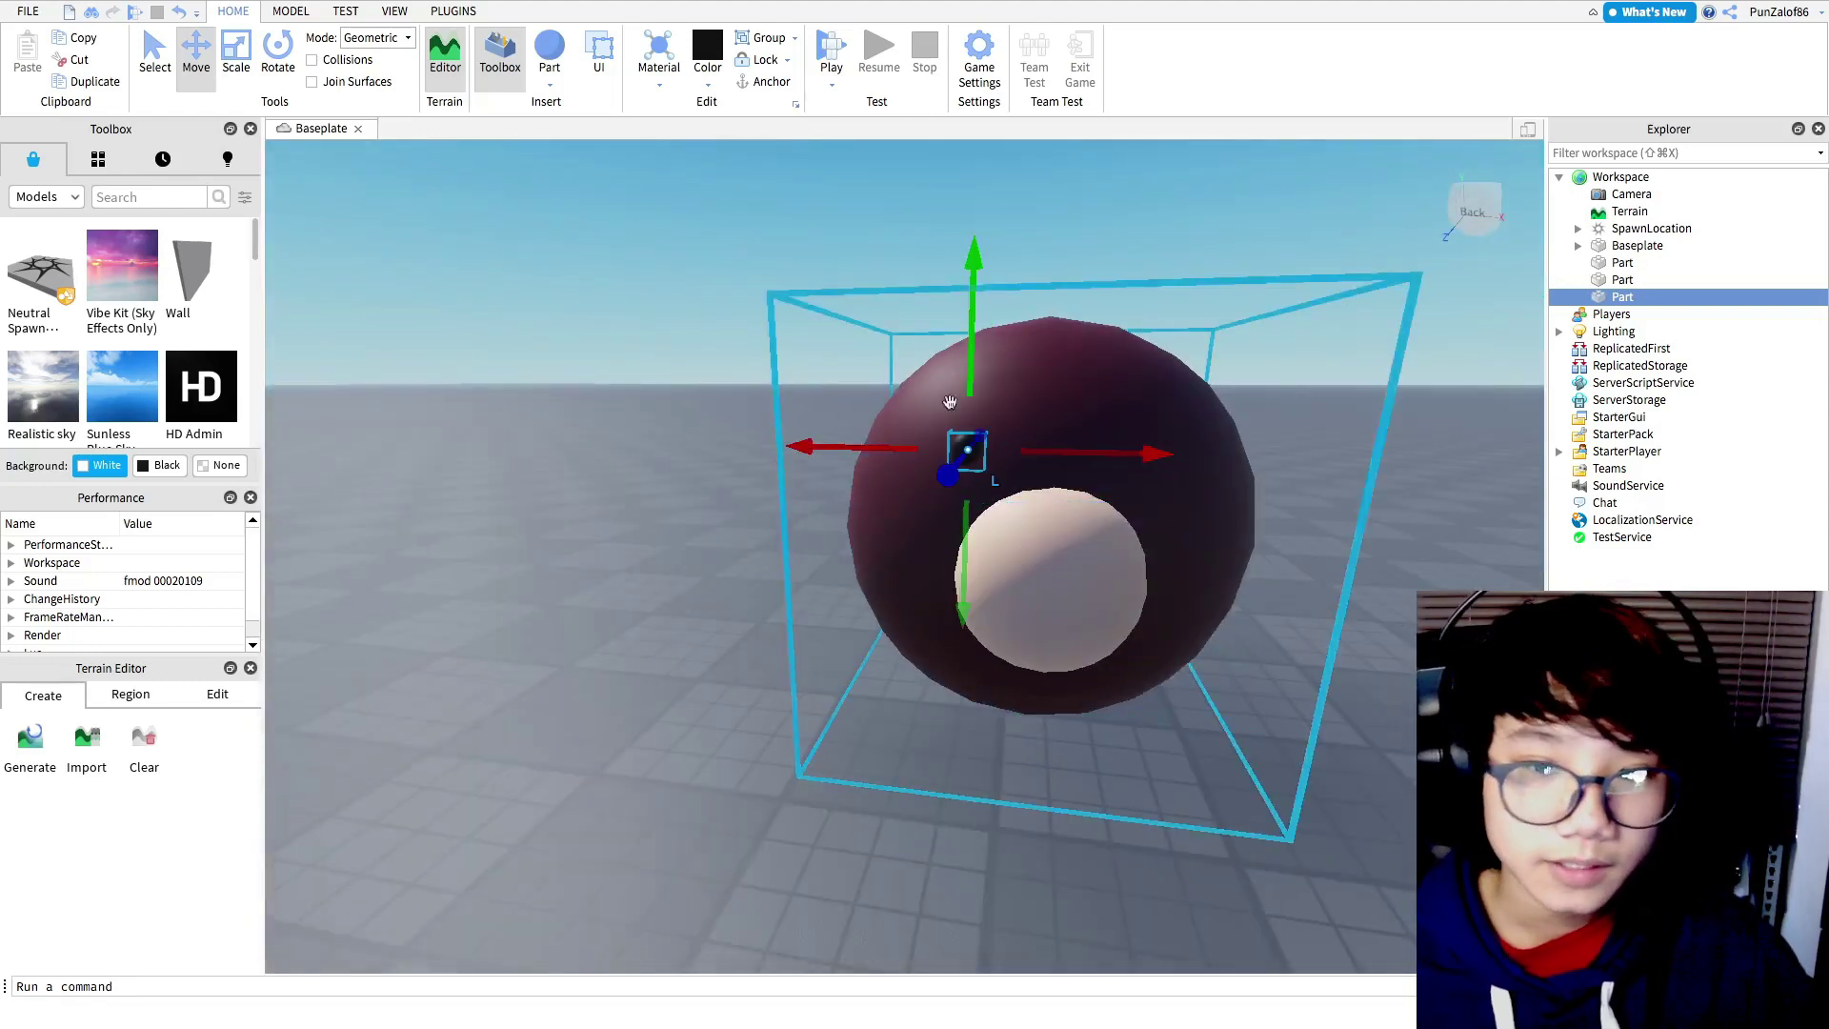
left_click(236, 52)
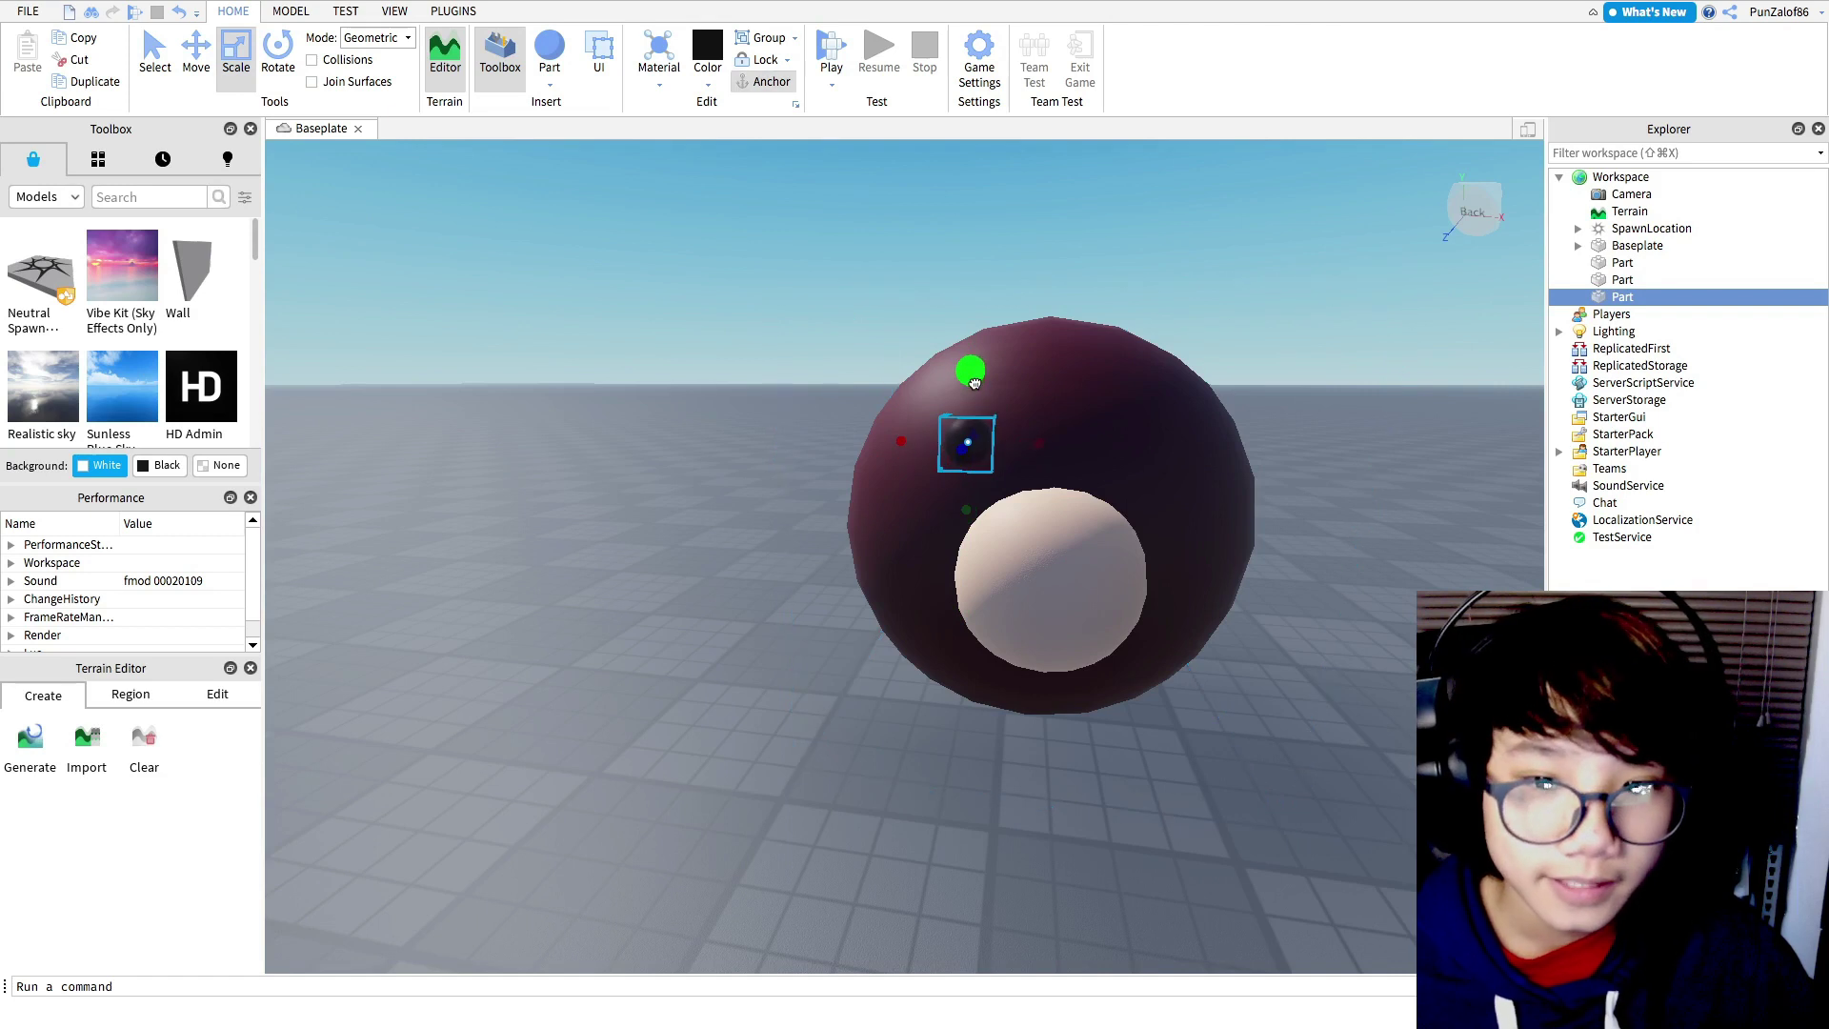
left_click(1312, 416)
- Insert a second black sphere and scale it down for the other eye
right_click_drag(1313, 416, 1314, 416)
left_click(550, 84)
left_click(564, 127)
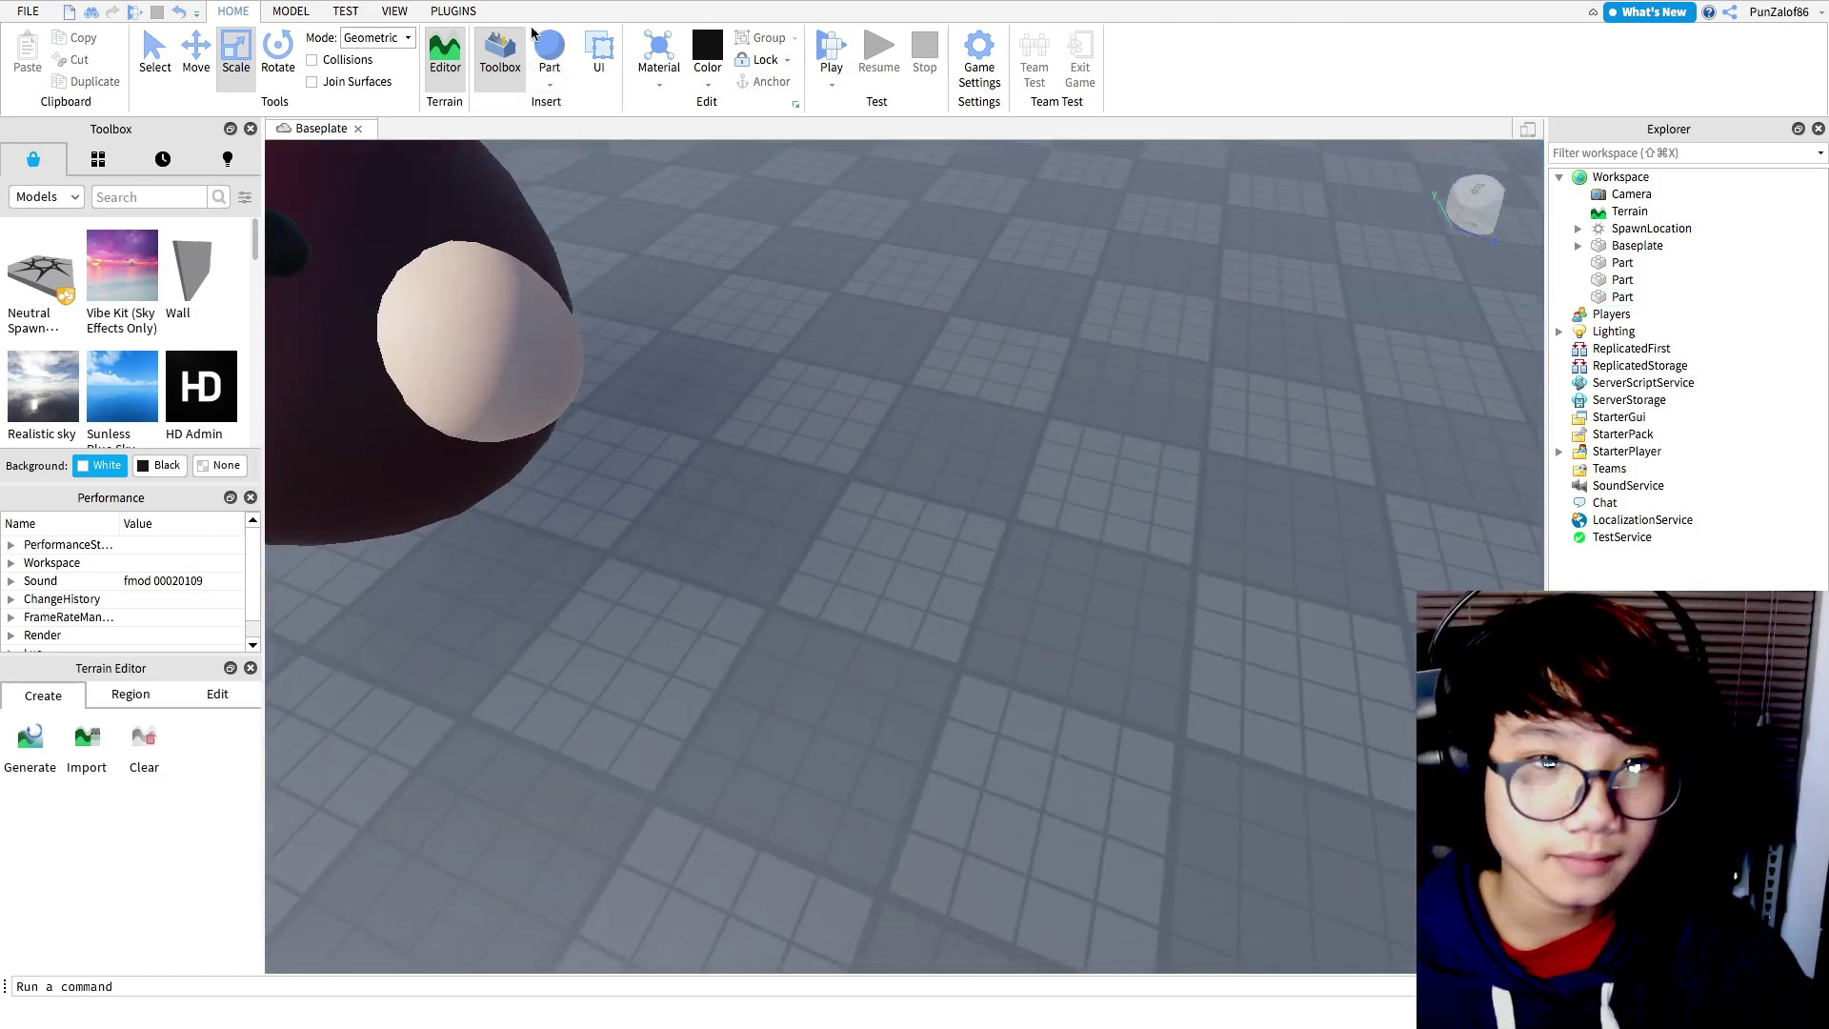
left_click(843, 397)
left_click(858, 412)
left_click_drag(904, 367, 915, 475)
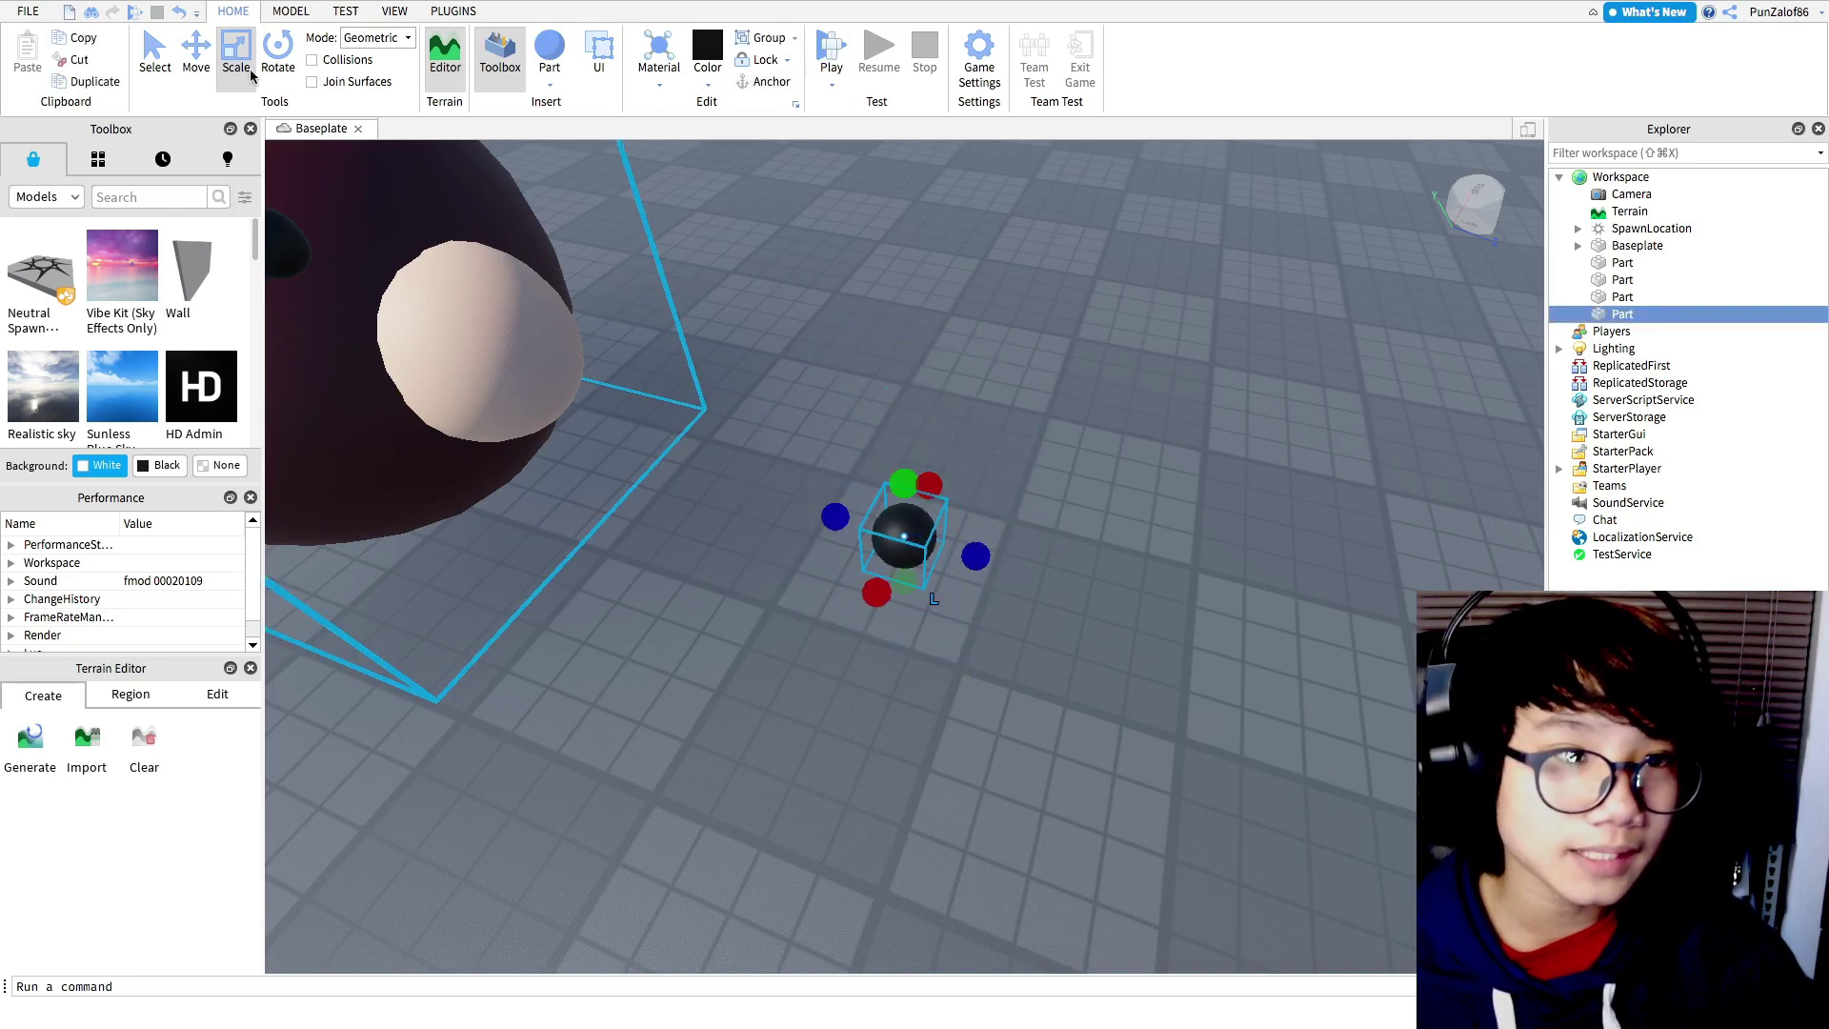
- Lift the second black sphere off the floor and move it toward the large sphere
left_click(196, 52)
left_click(895, 443)
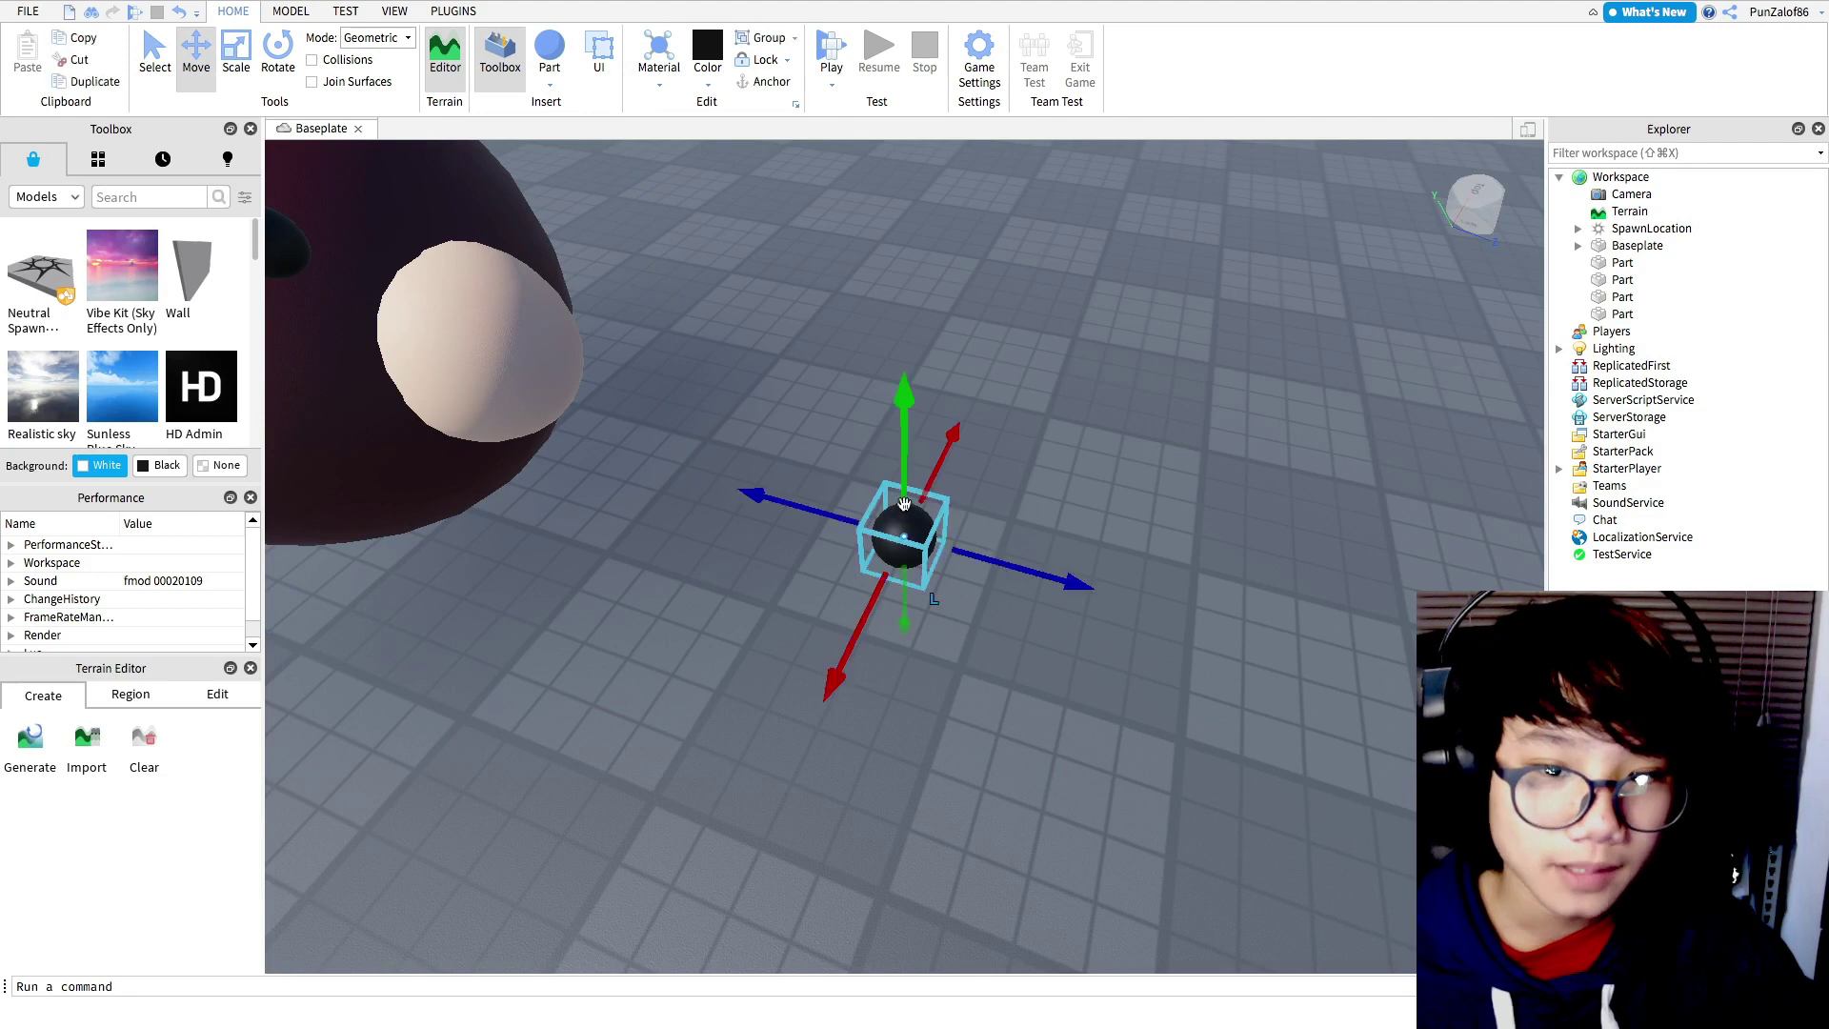
left_click(904, 511)
right_click_drag(1006, 435, 1000, 435)
left_click_drag(830, 541, 1159, 543)
left_click(1103, 376)
left_click(817, 473)
- Embed the second black sphere in the large sphere's front, on the opposite side from the first eye
right_click_drag(1171, 514, 1159, 542)
left_click_drag(1159, 542, 1100, 551)
right_click_drag(1159, 543, 1081, 582)
left_click(996, 569)
key("a")
key("s")
right_click_drag(1204, 563, 1065, 570)
key("w")
left_click_drag(698, 582, 581, 593)
key("d")
right_click_drag(991, 590, 1009, 583)
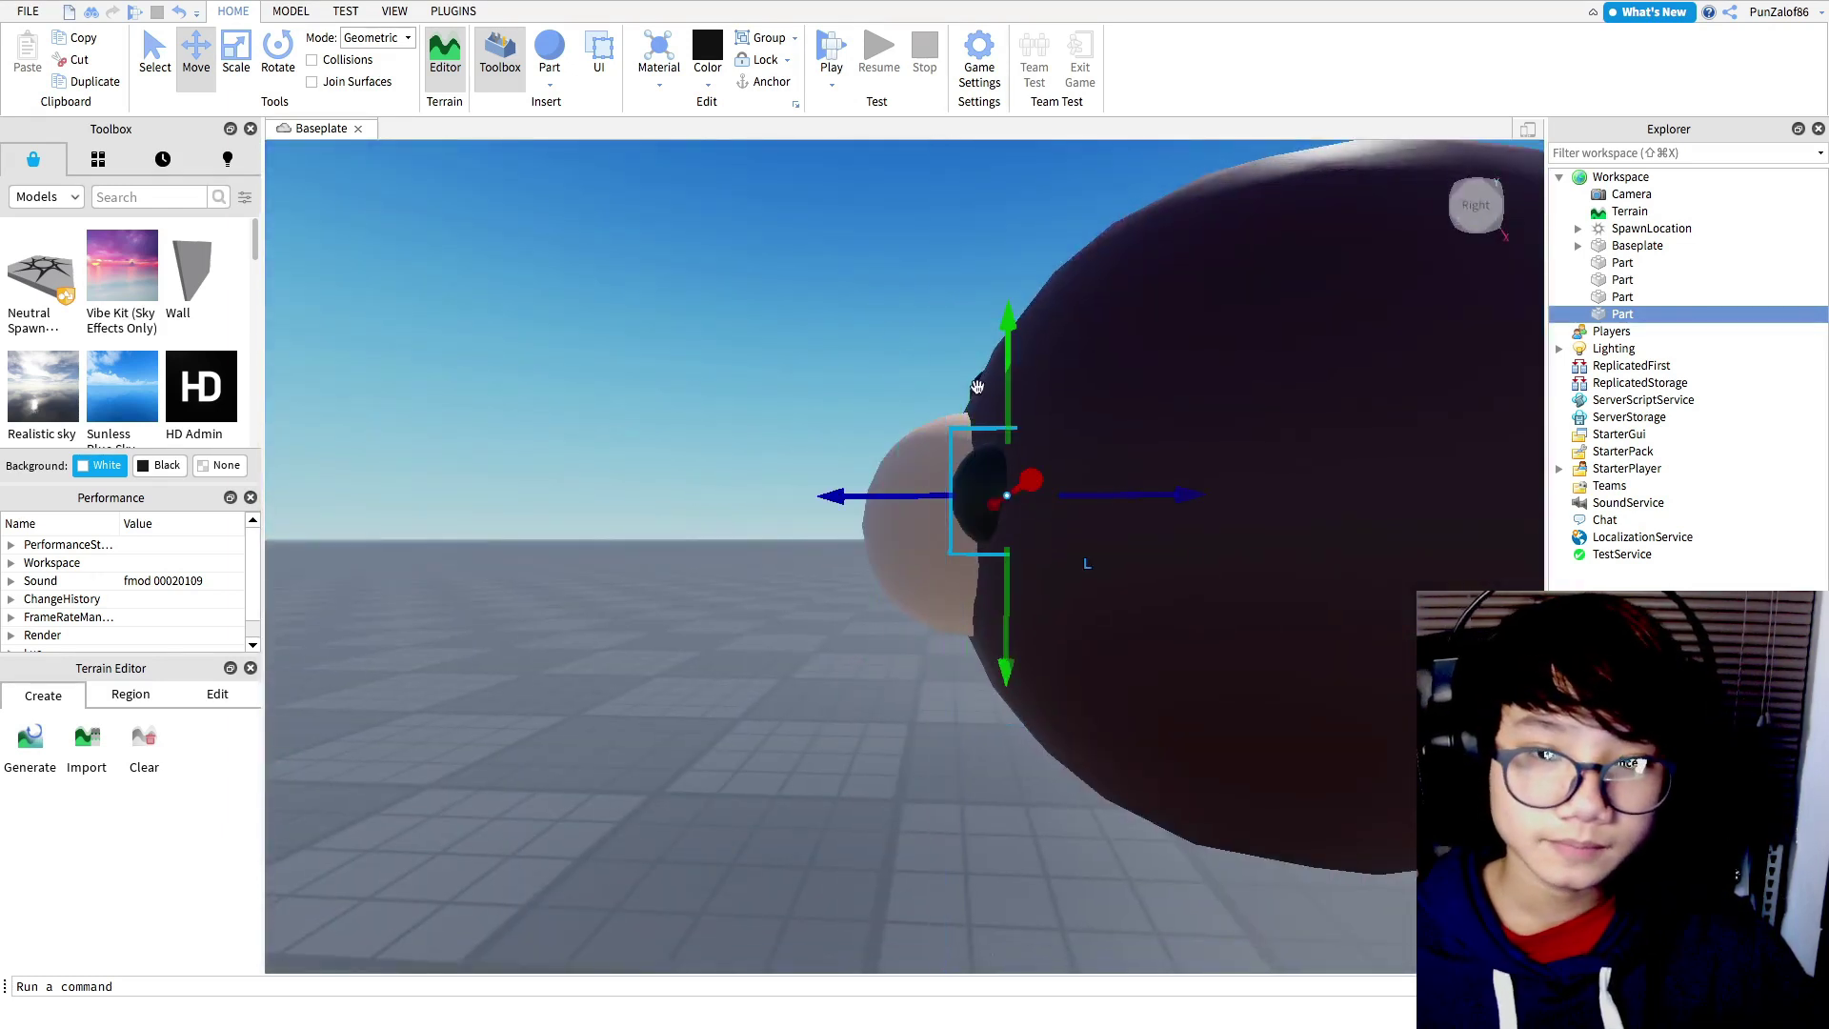
- Raise the second eye to the first eye's height and shrink it to a similar size
left_click(984, 476)
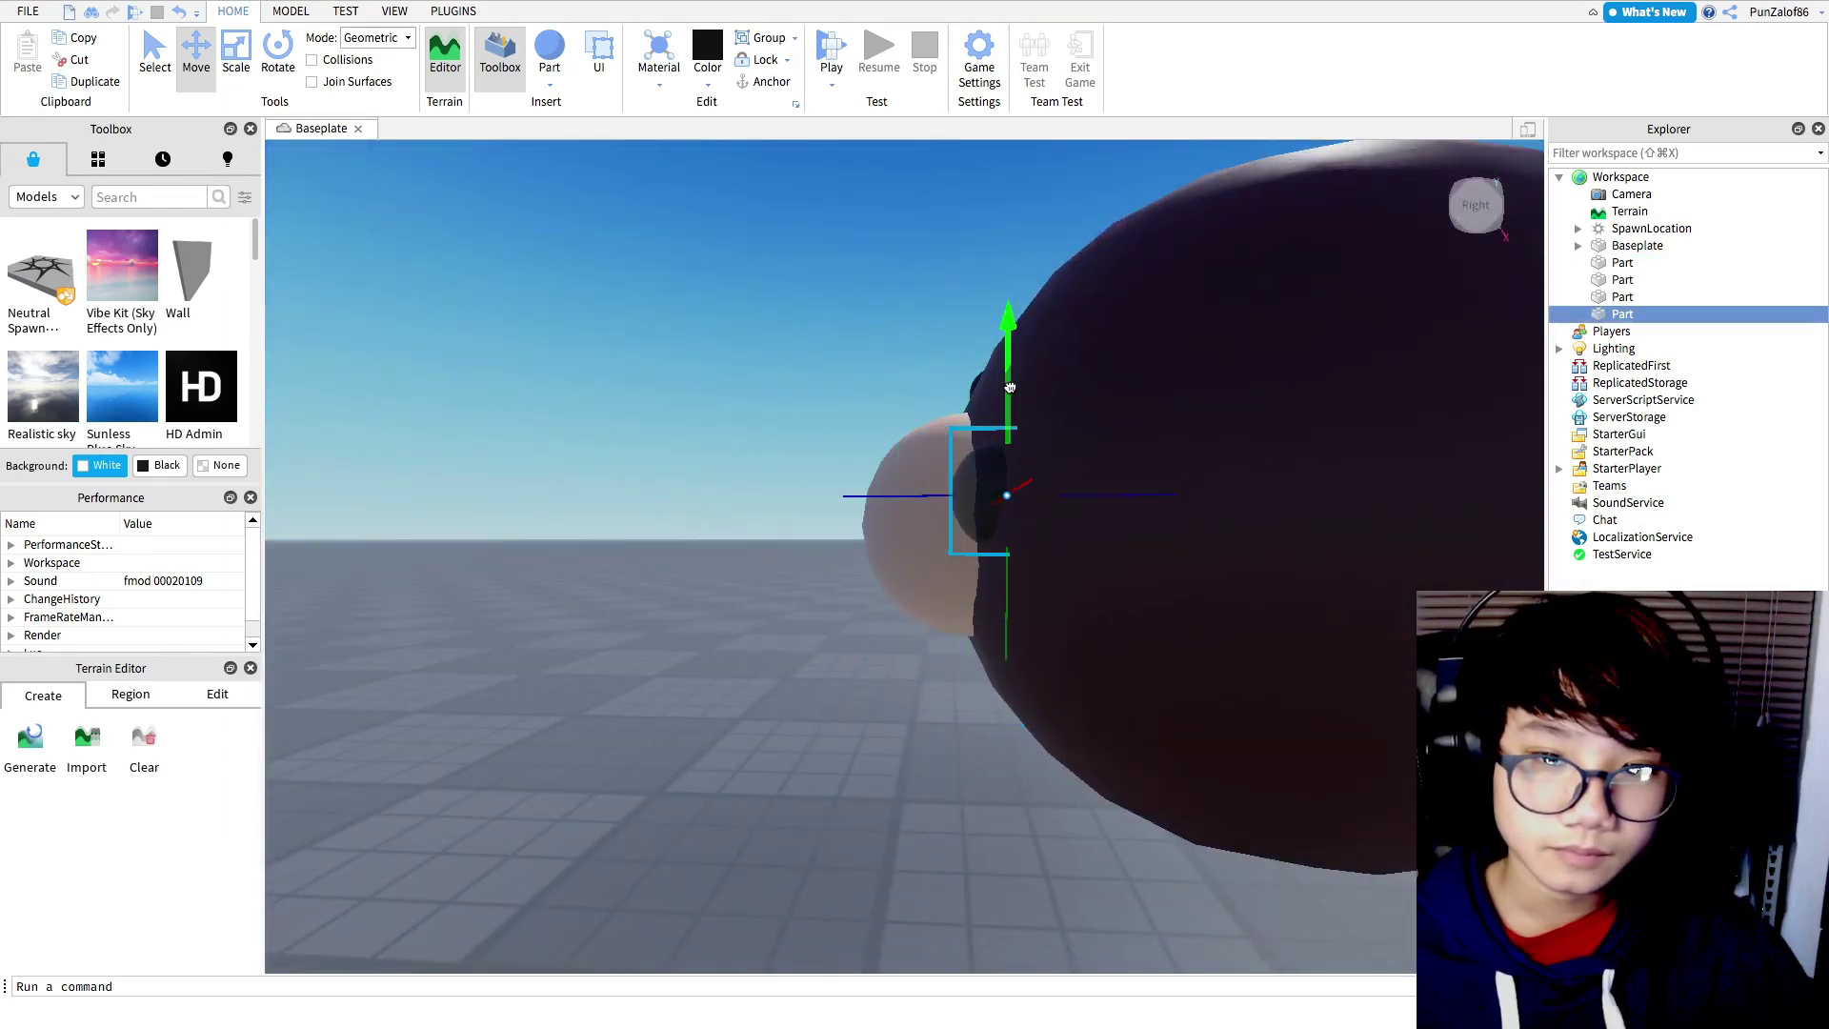
right_click_drag(1047, 329, 929, 531)
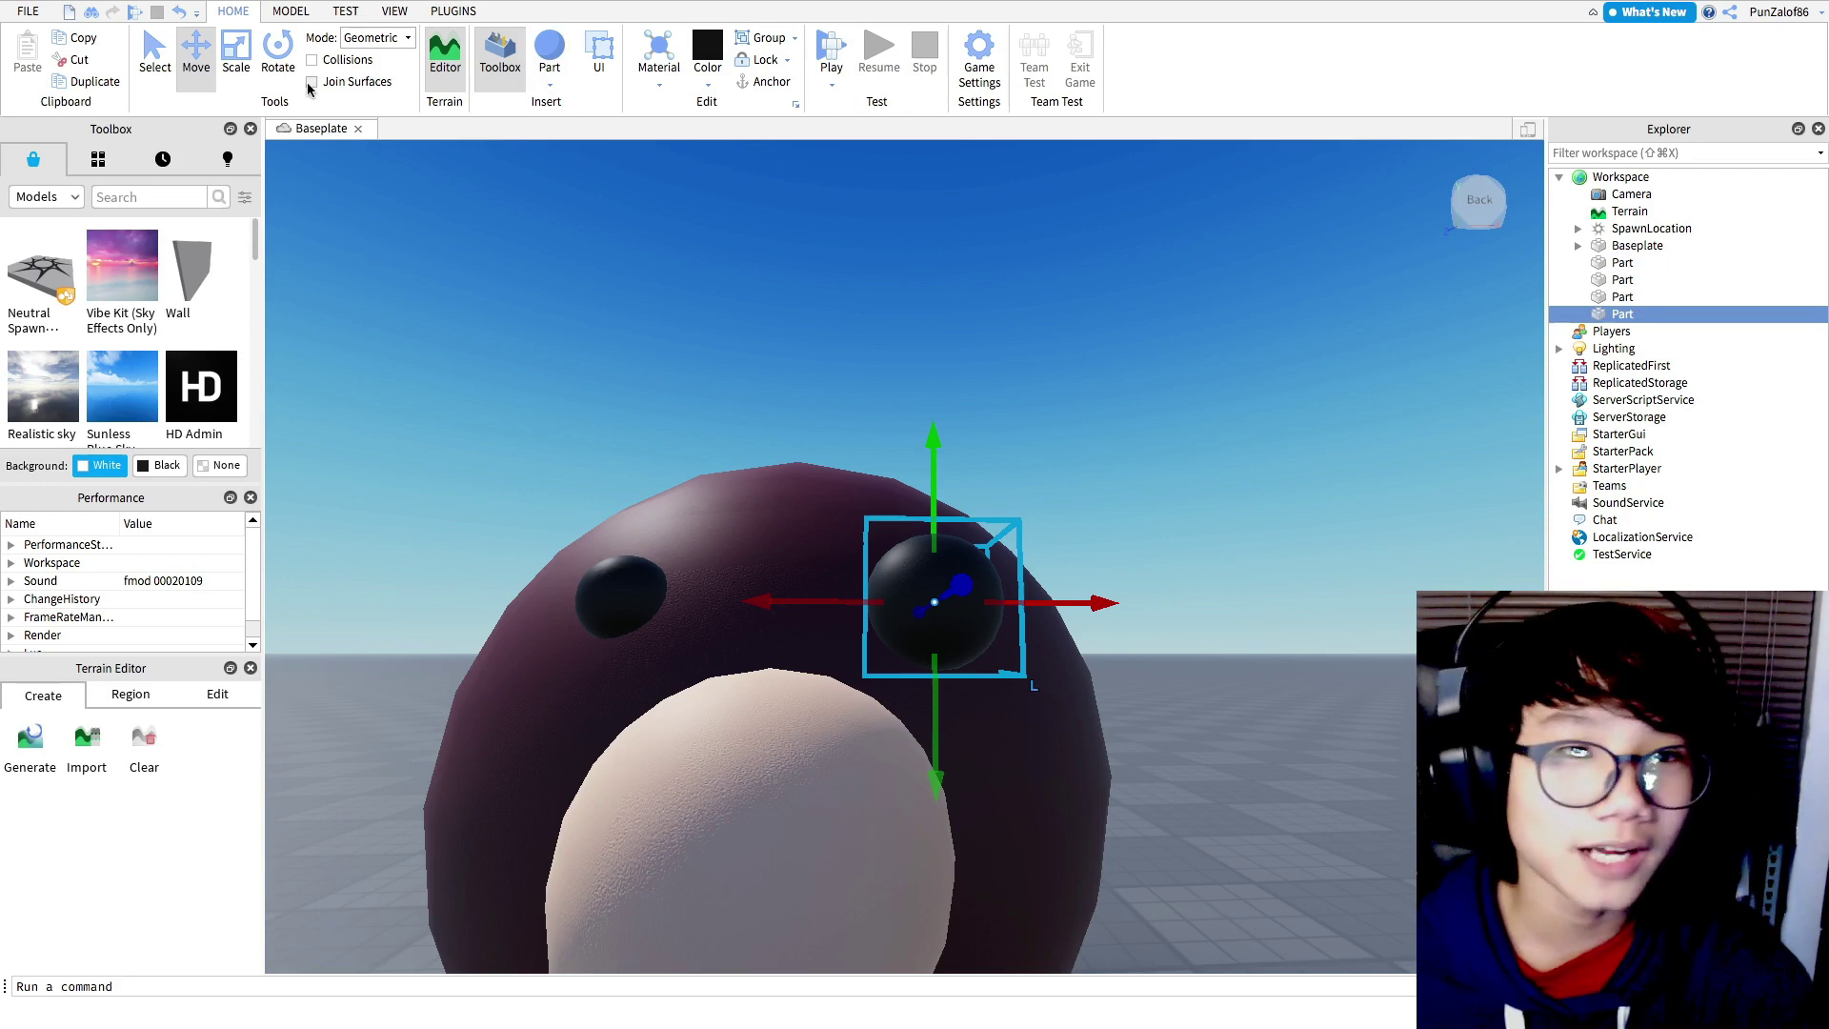
left_click(237, 63)
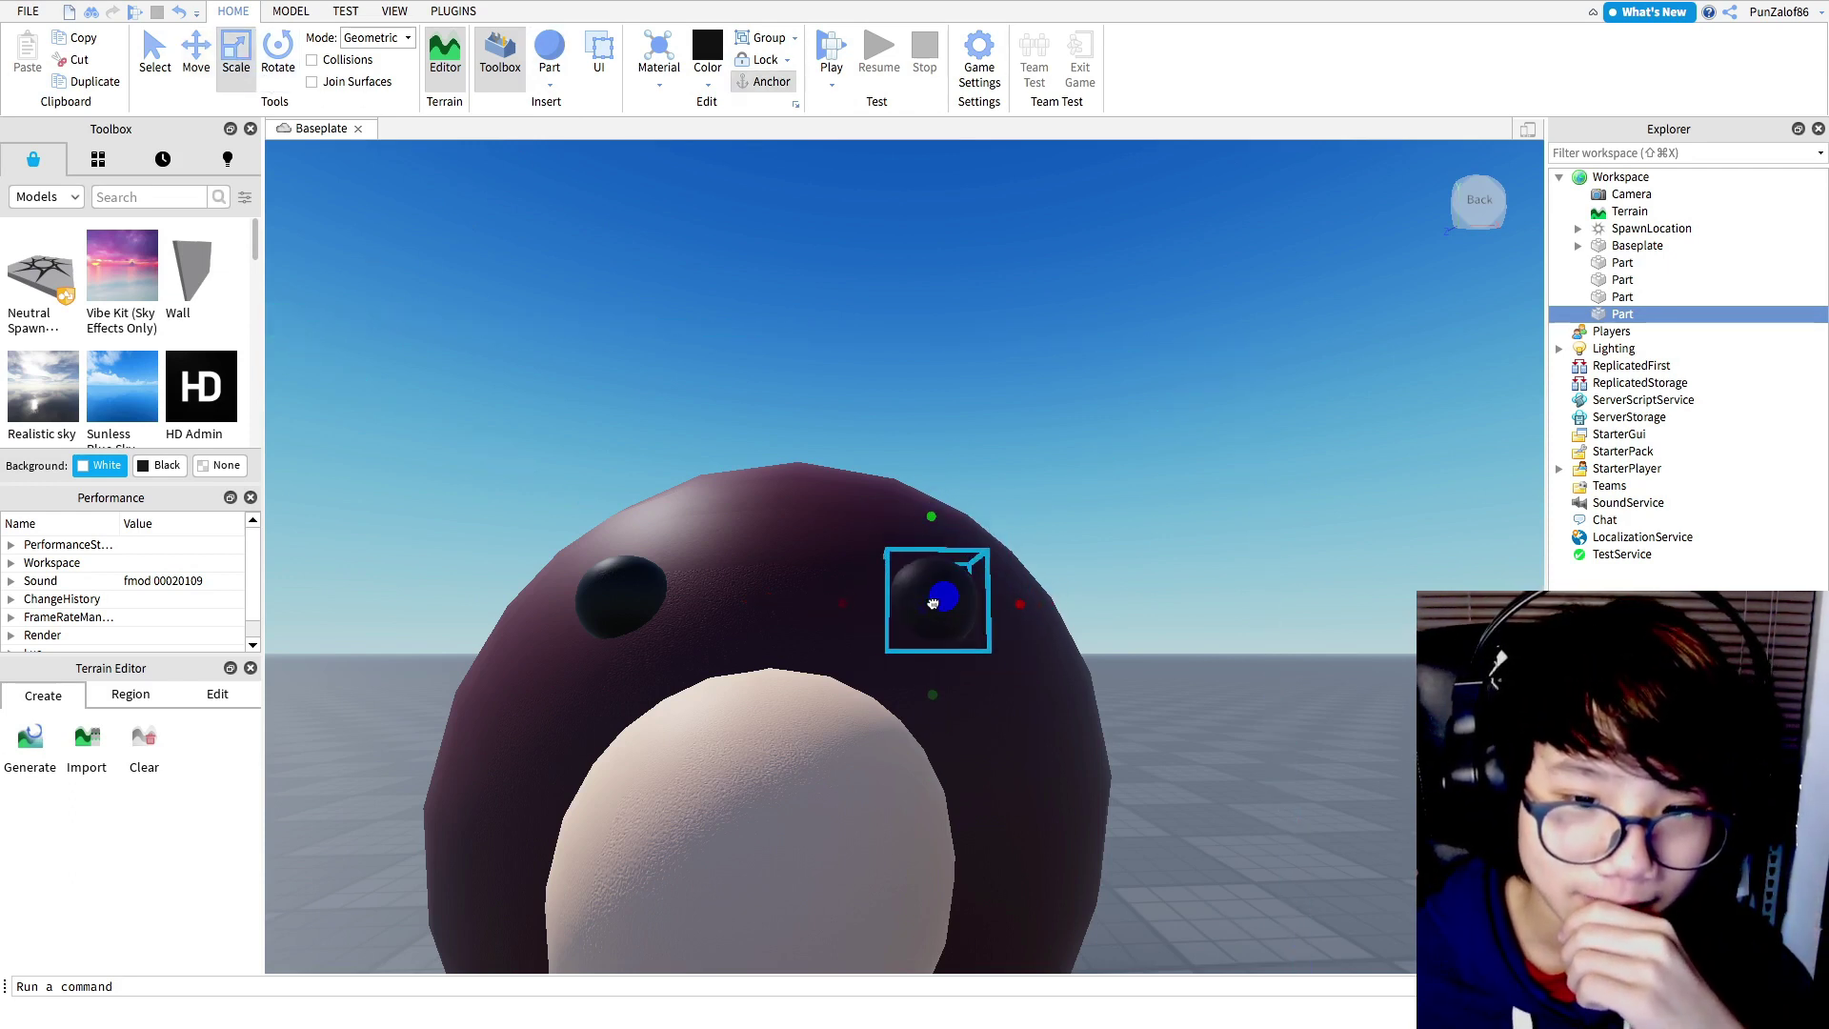
left_click(1281, 561)
scroll(1278, 552, "down", 10)
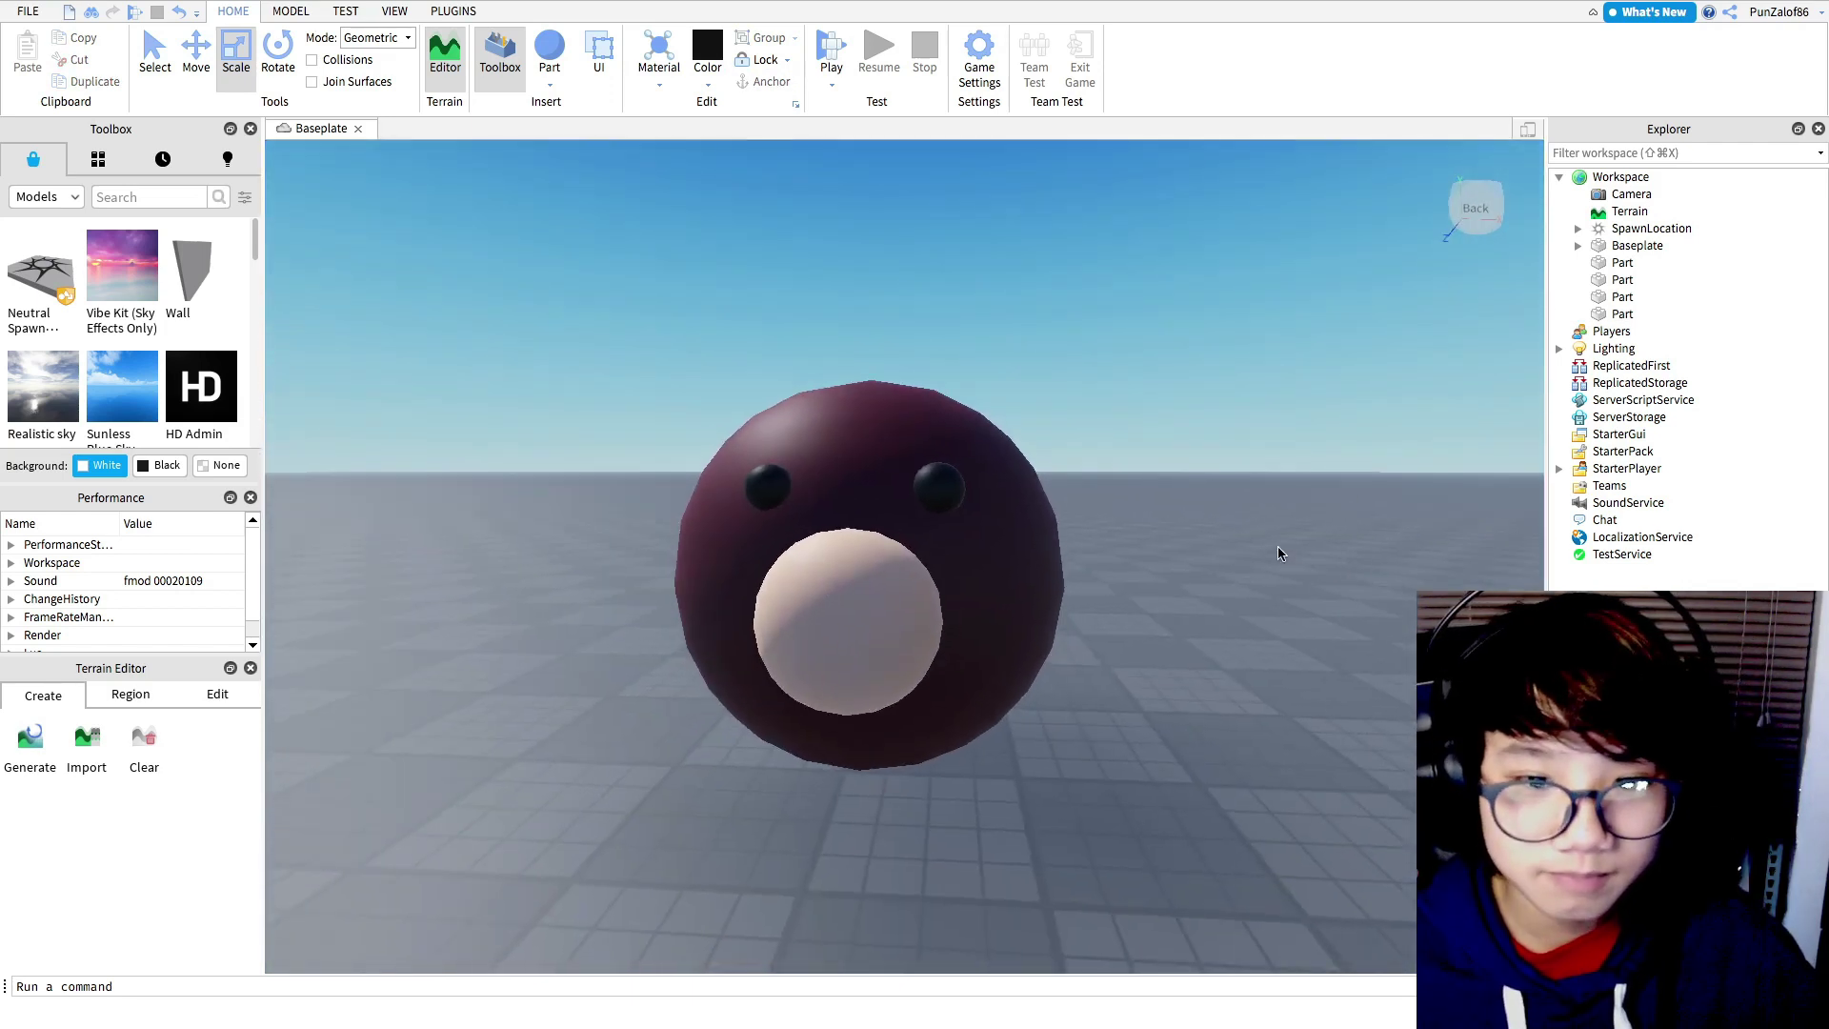
- Check the bear's face in the Google Chrome reference picture and return to Roblox Studio
key("ctrl+Up")
left_click(1053, 78)
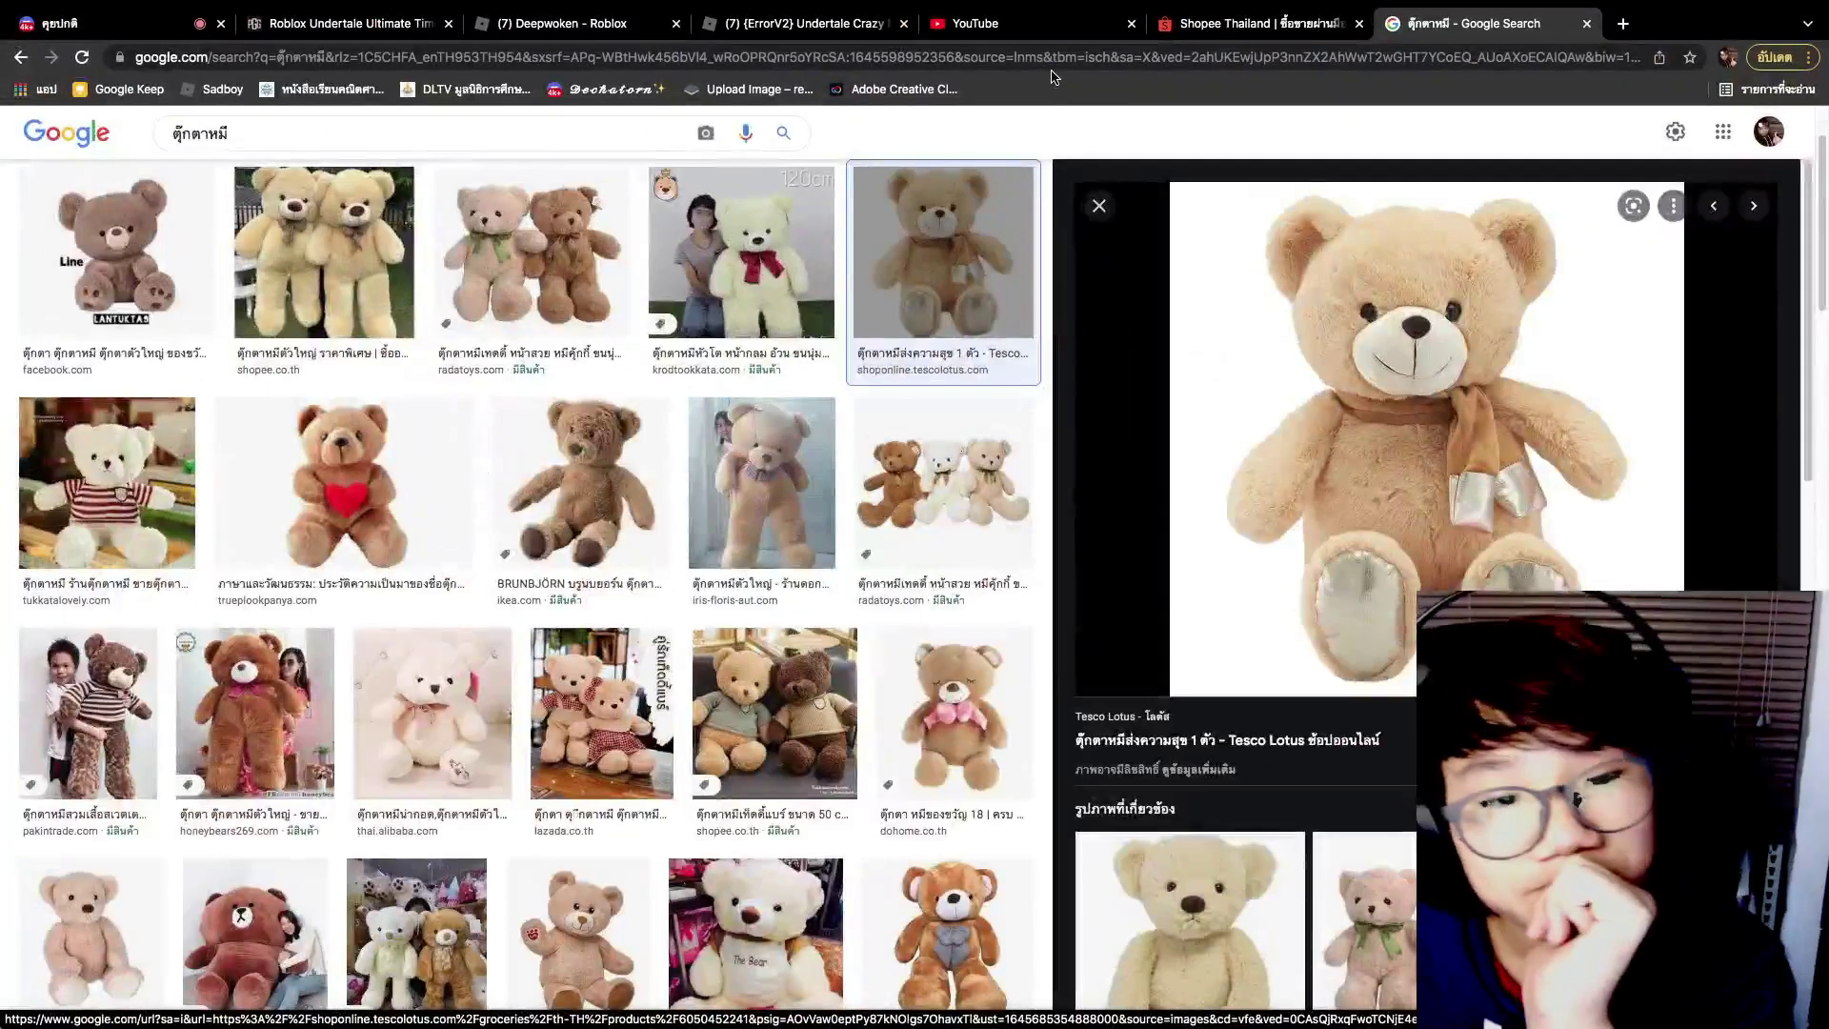
key("ctrl+Up")
left_click(823, 73)
- Insert a third black sphere in front of the bear's head and scale it down for the nose
right_click_drag(1108, 266, 1041, 273)
scroll(809, 213, "down", 3)
left_click(546, 53)
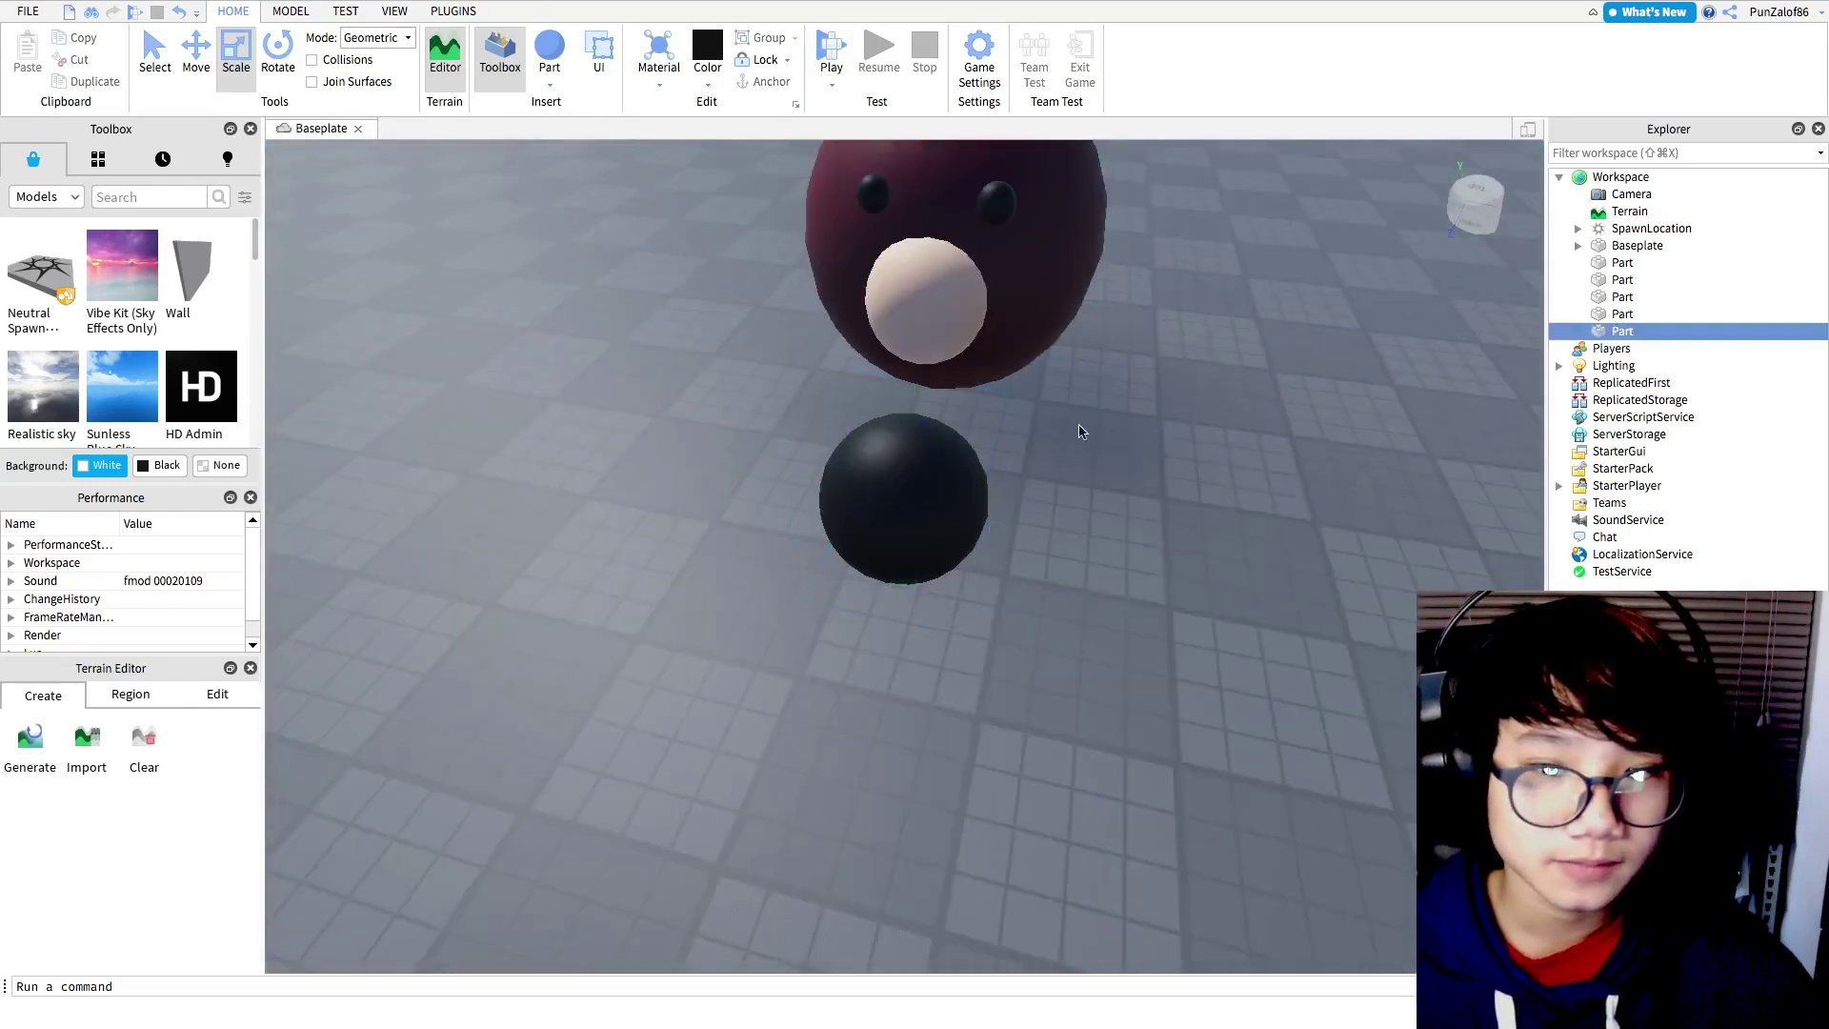
left_click(957, 493)
left_click_drag(1029, 523, 947, 522)
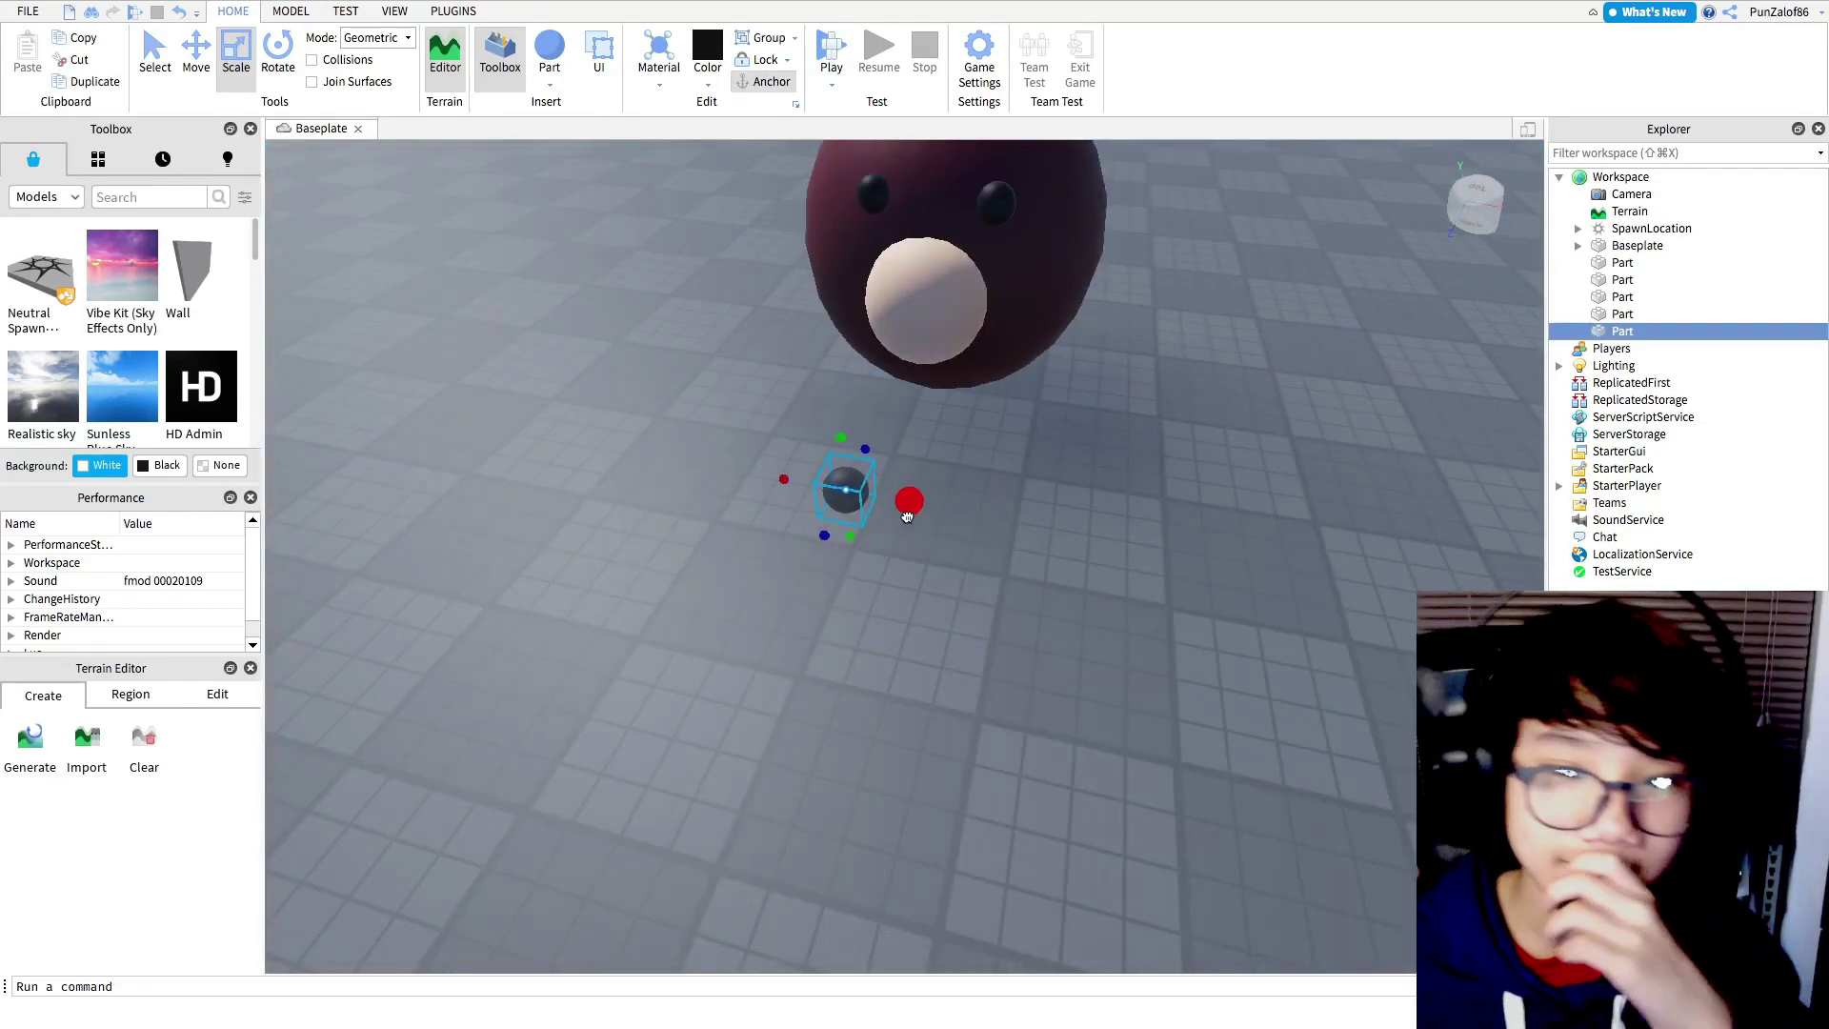
left_click(1111, 512)
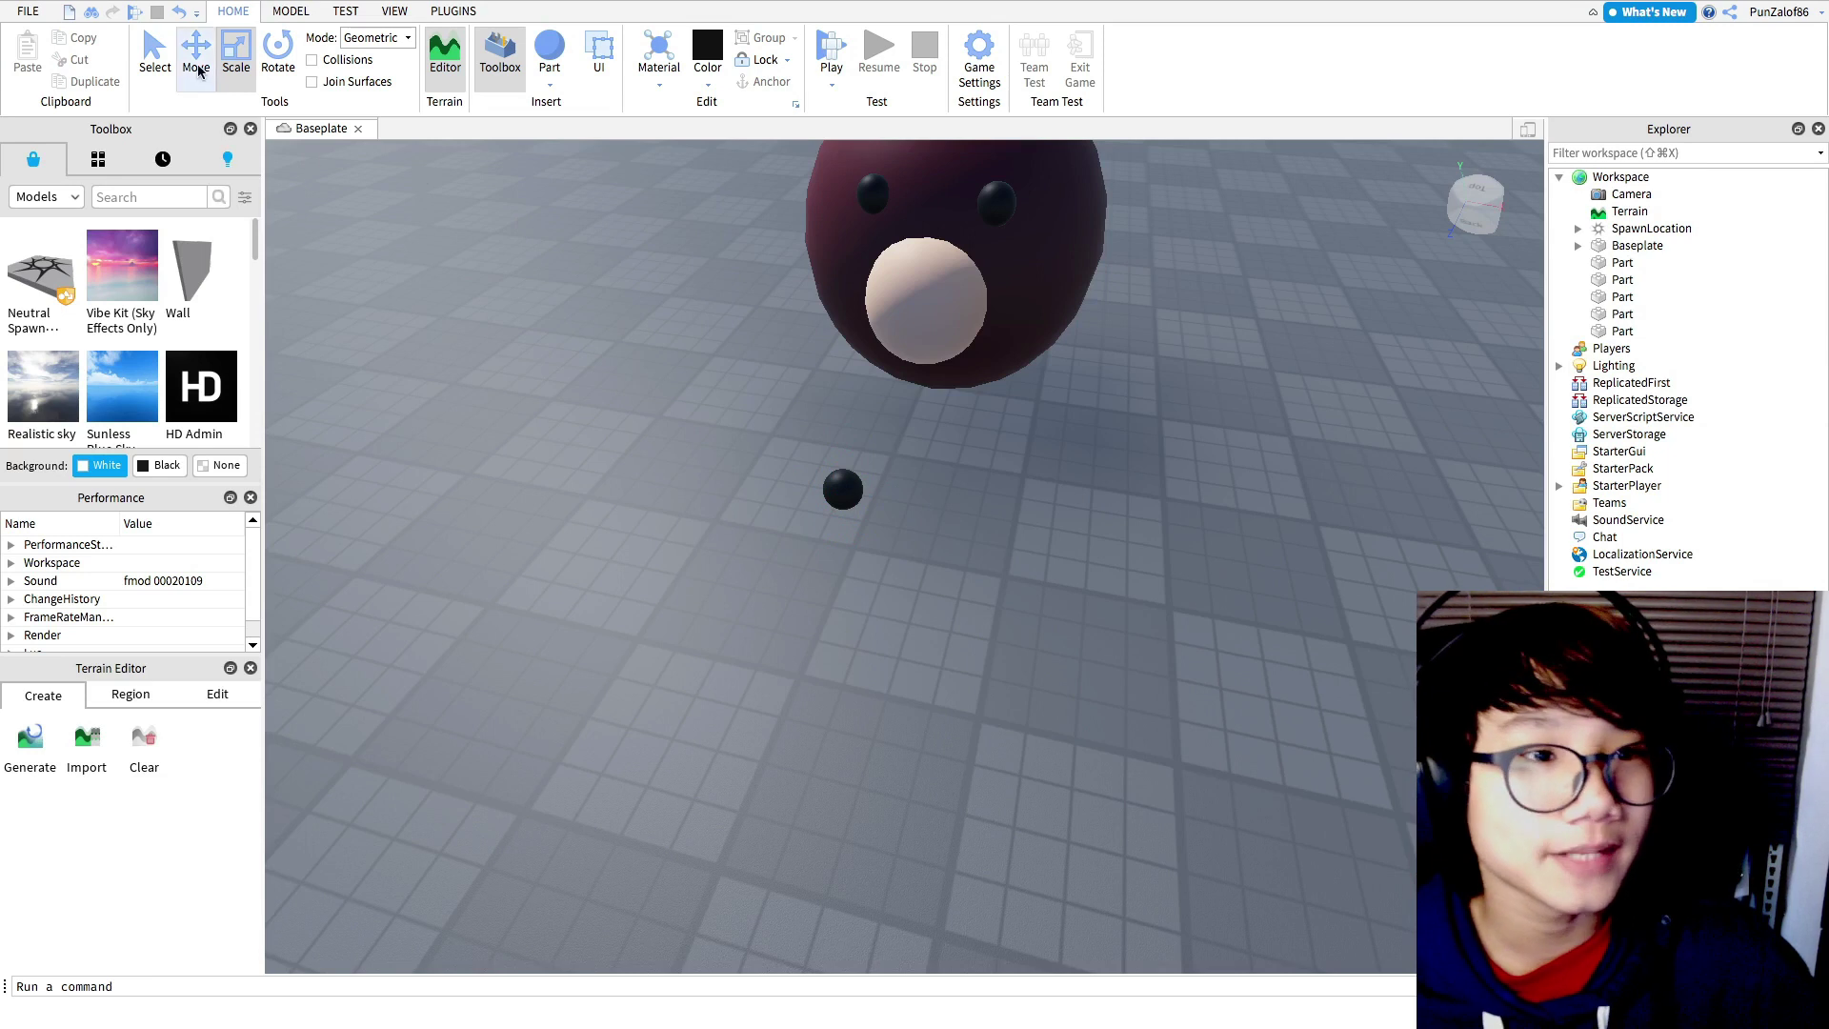
- Move the small black nose sphere onto the front center of the tan sphere
left_click(842, 489)
right_click_drag(821, 321, 1037, 512)
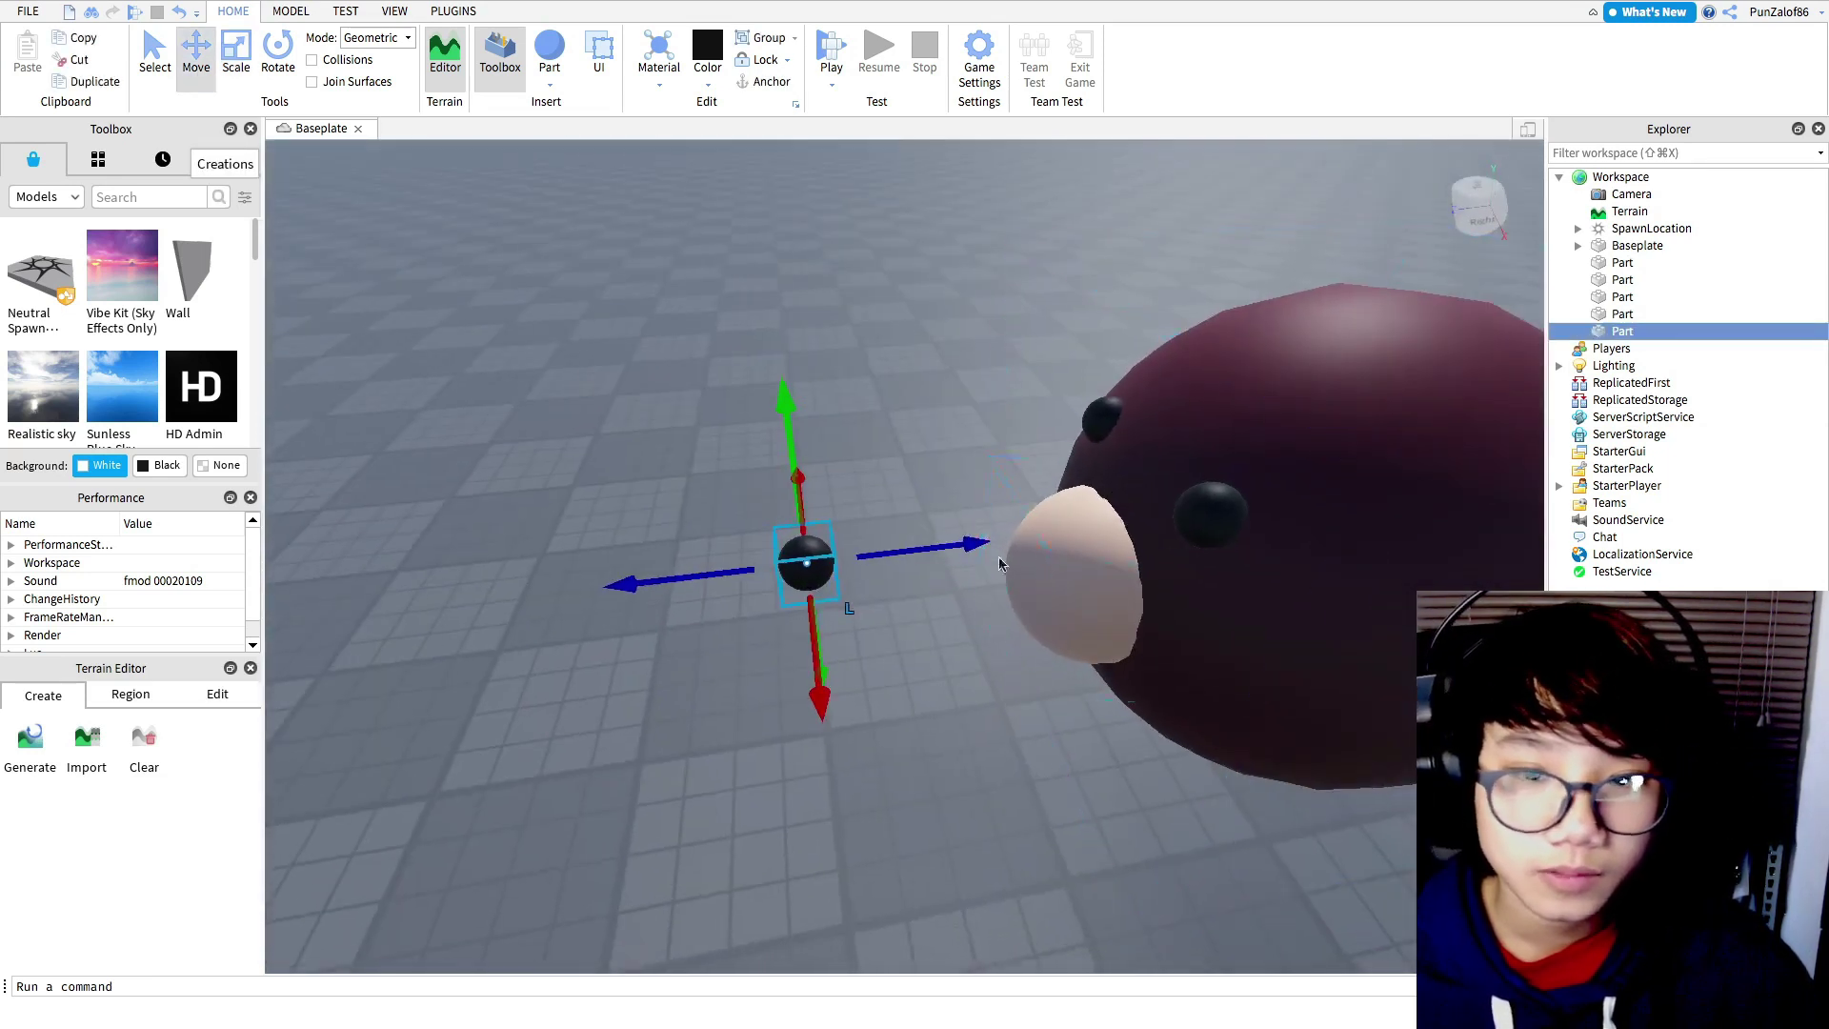
left_click(1151, 564)
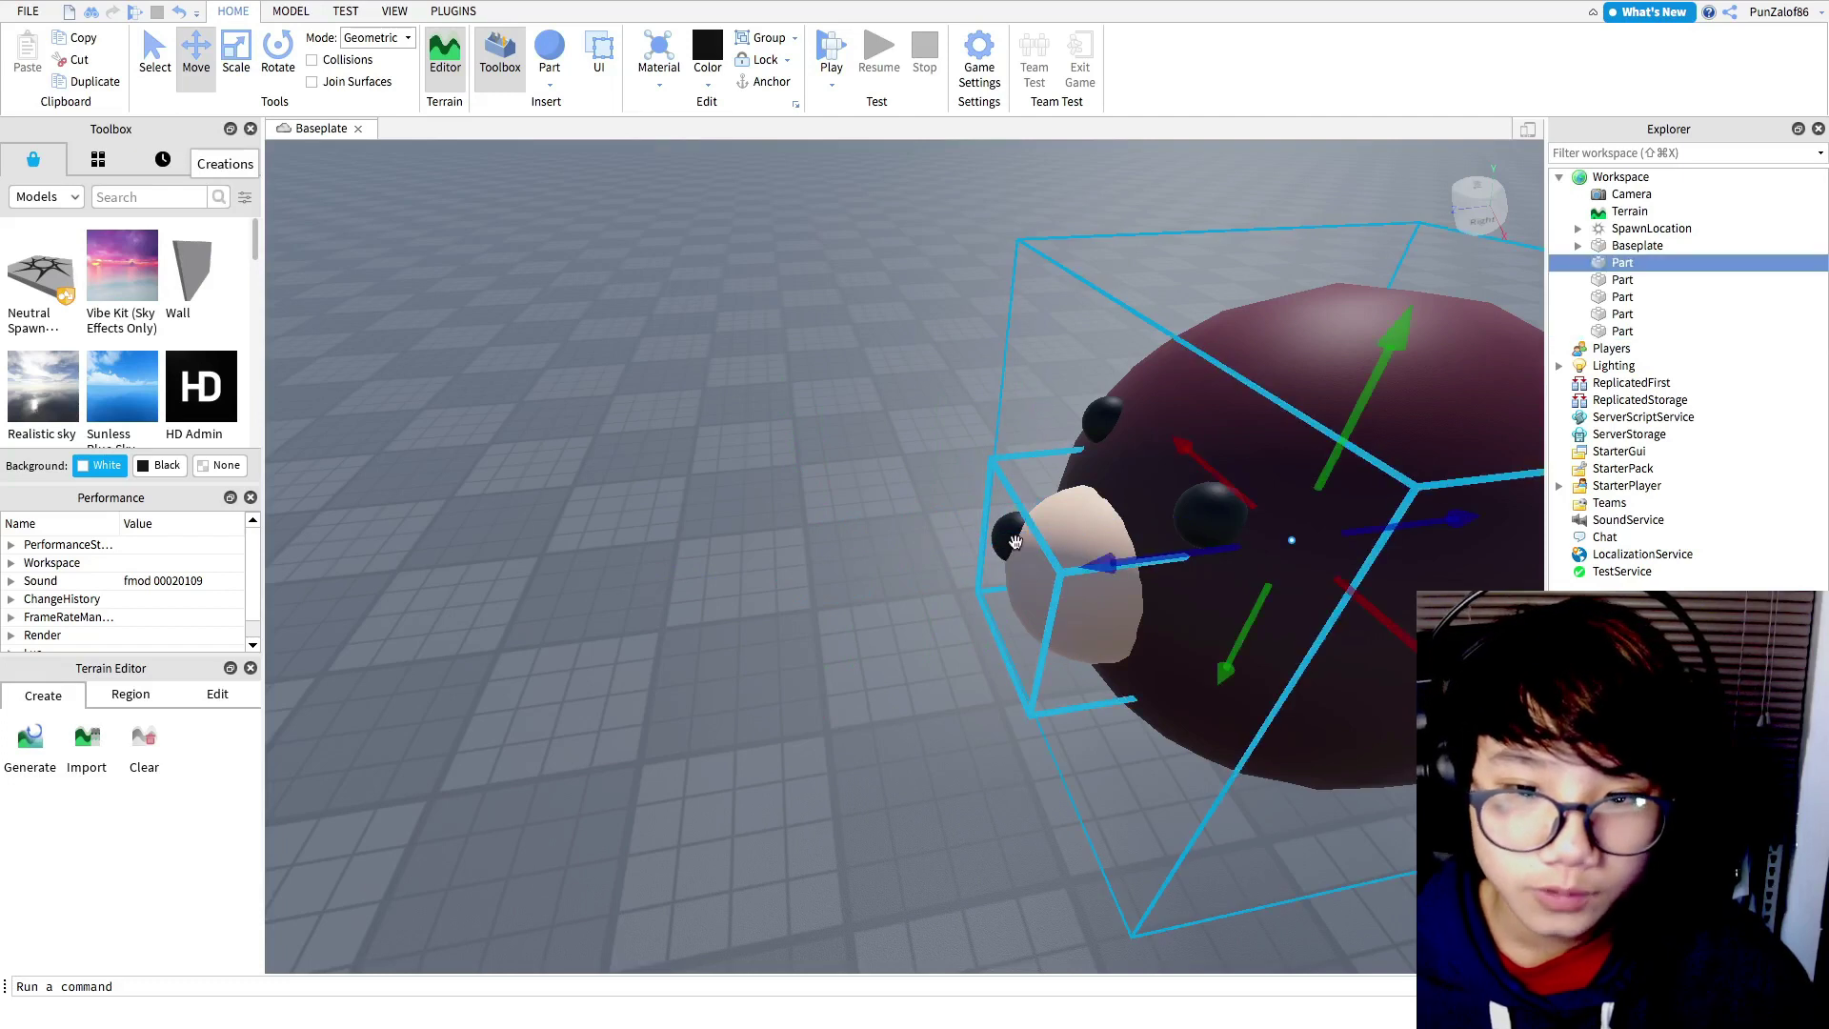
left_click(1016, 546)
left_click_drag(1071, 639, 1110, 677)
key("a")
right_click_drag(1110, 678, 1115, 678)
left_click(1205, 622)
right_click_drag(1204, 622, 1204, 623)
key("a")
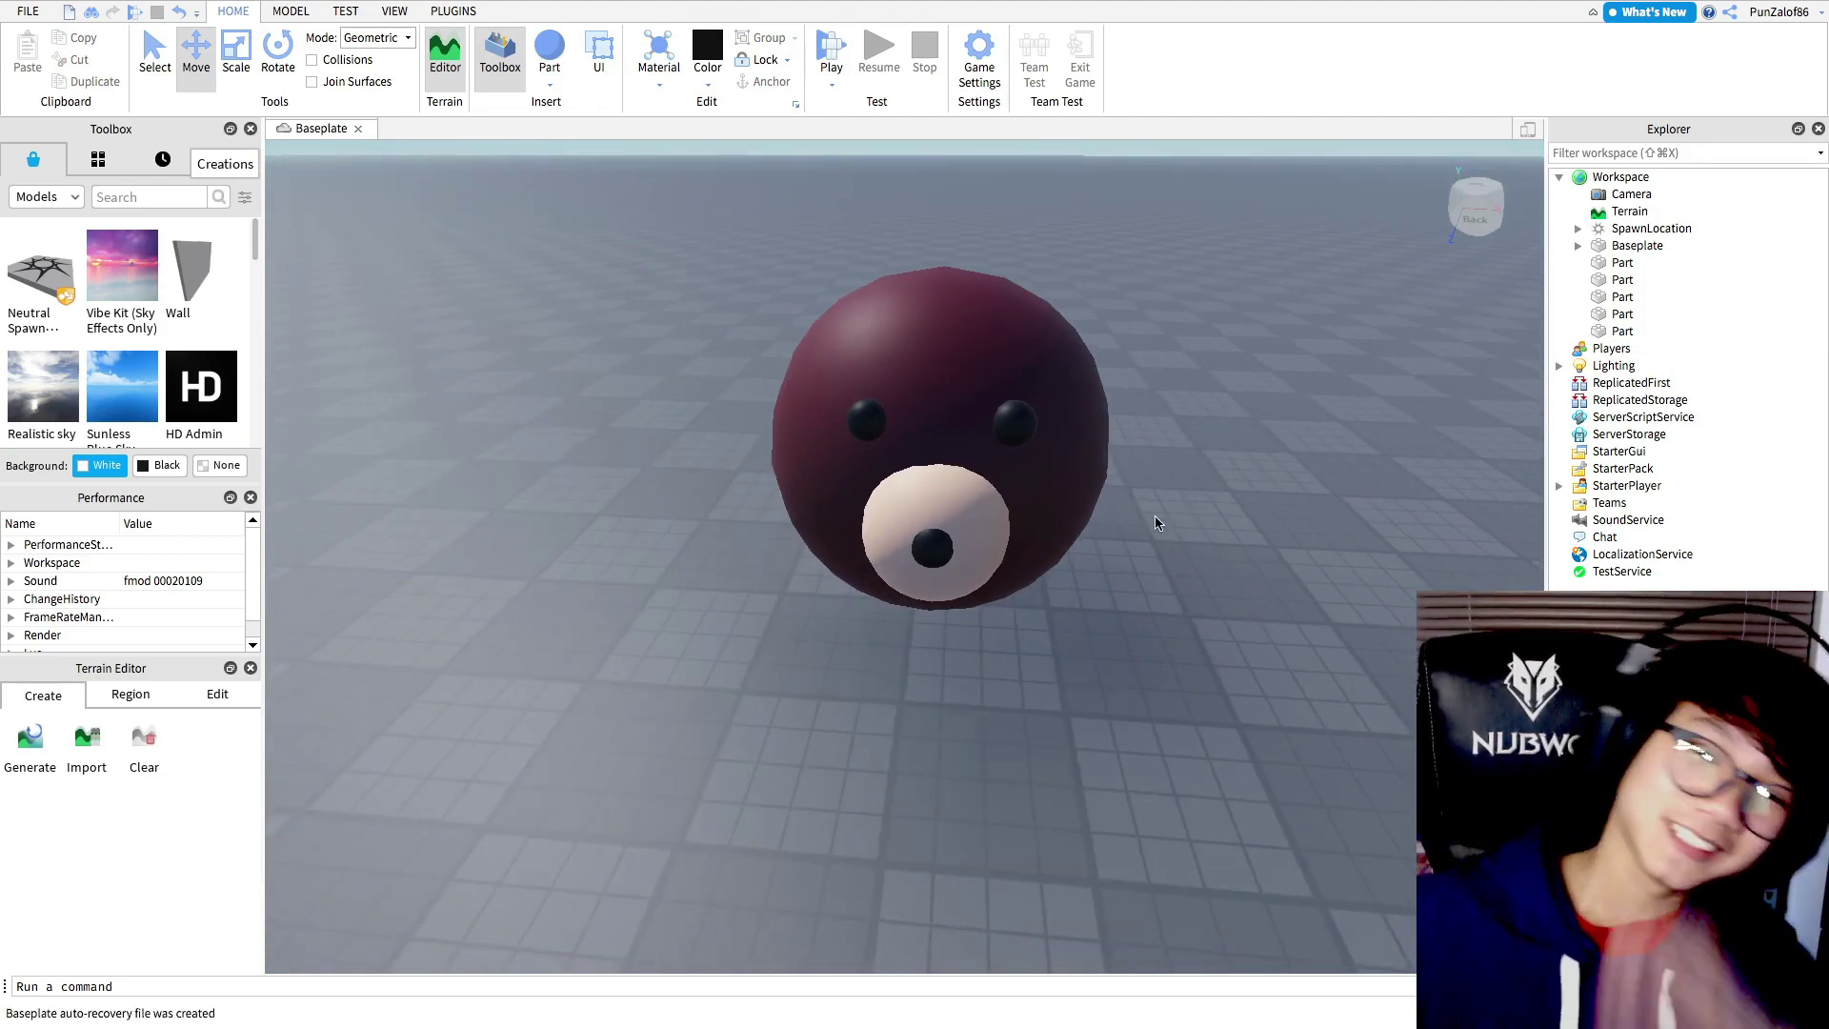
- Inspect the placement of the eyes, nose and muzzle from the front, the side and above
scroll(1162, 483, "up", 3)
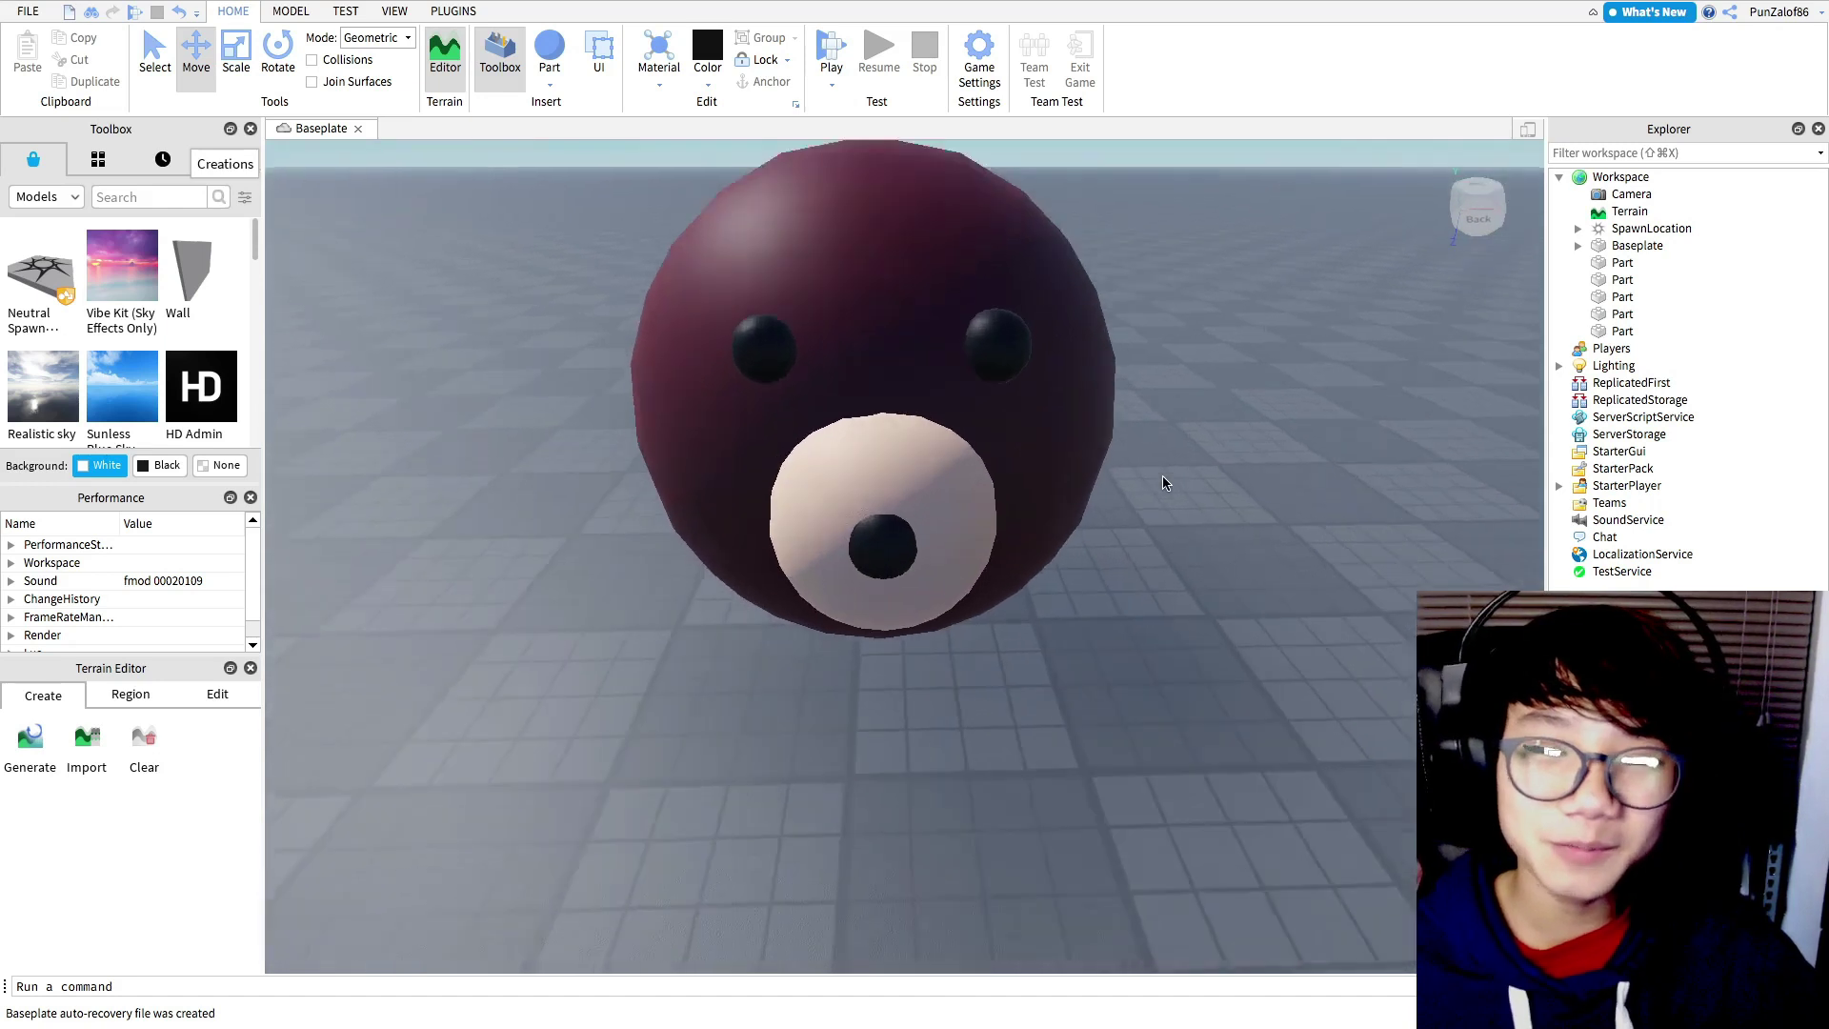
key("d")
right_click_drag(1161, 483, 1048, 431)
key("a")
key("s")
key("w")
key("s")
key("s")
key("w")
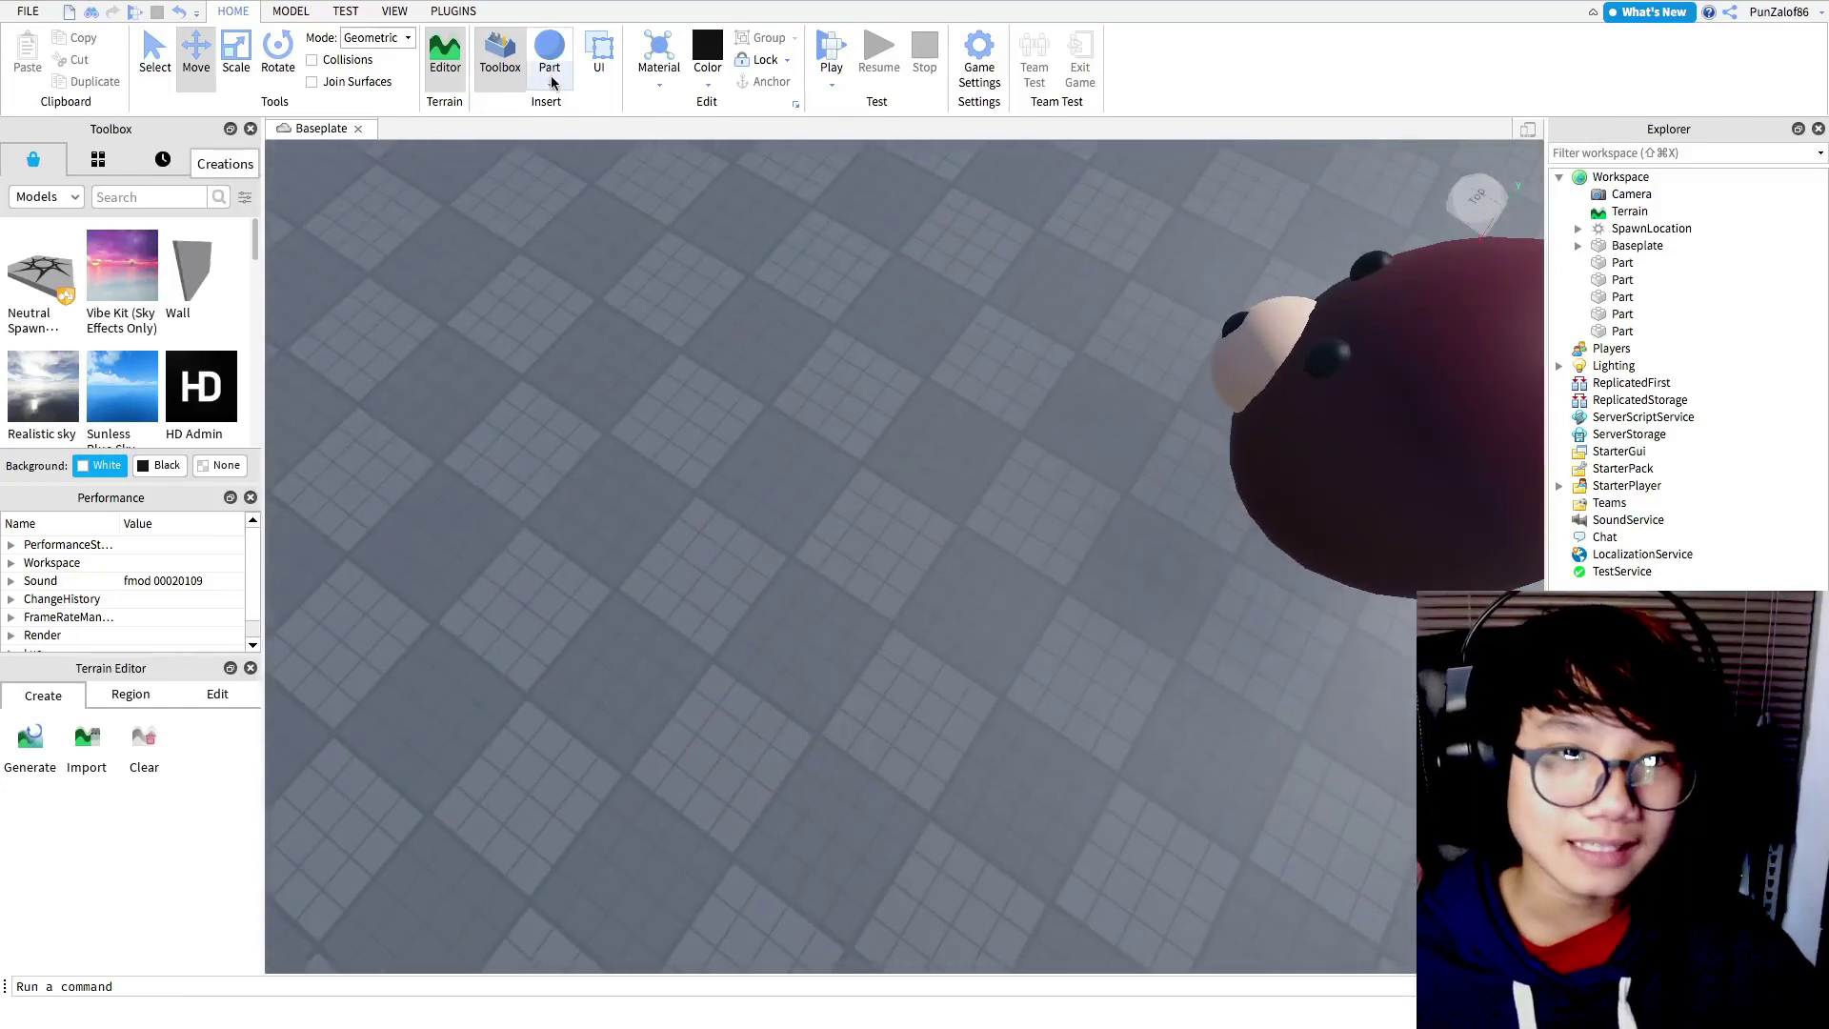
- Insert a black cylinder on the floor in front of the bear's head
left_click(551, 83)
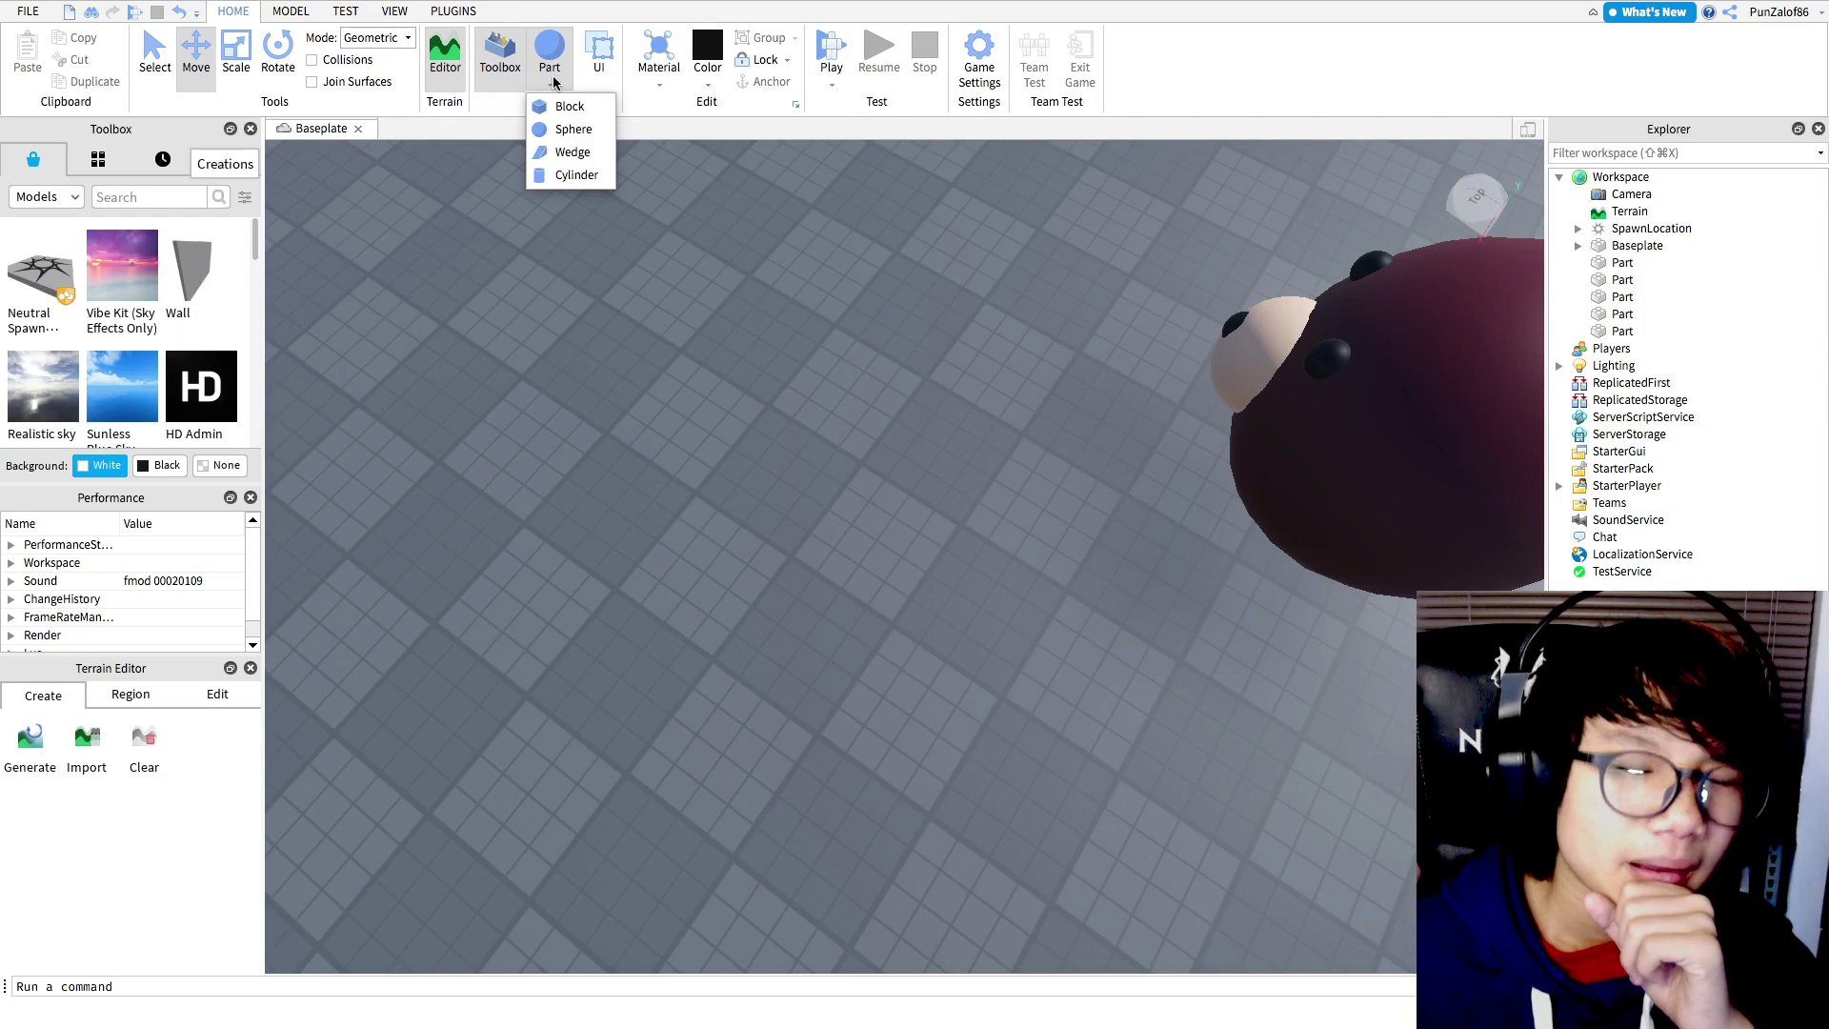
left_click(580, 175)
left_click(890, 313)
right_click_drag(889, 312, 887, 315)
left_click_drag(910, 619, 906, 609)
right_click_drag(912, 620, 906, 609)
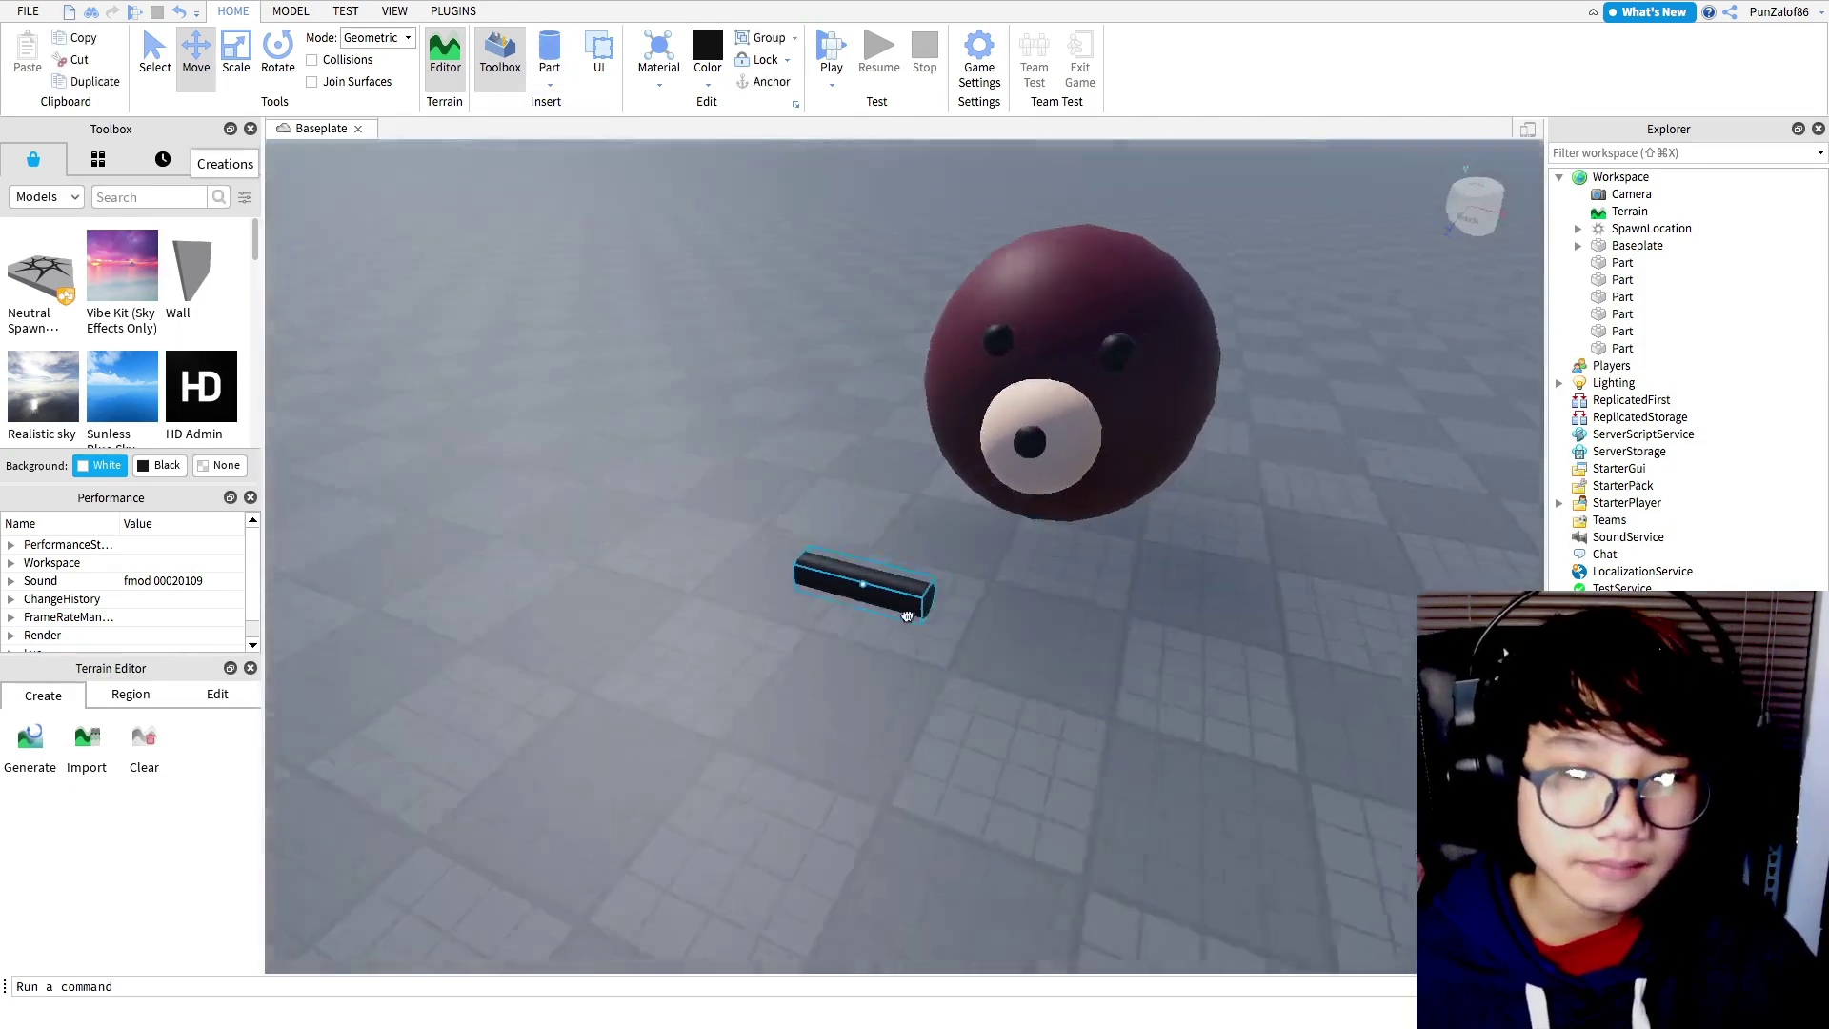
- Scale the black cylinder in front of the bear's head down to a short, thin bar
left_click_drag(906, 609, 1057, 591)
right_click_drag(906, 609, 1057, 591)
left_click_drag(1057, 592, 813, 661)
right_click_drag(1057, 592, 888, 638)
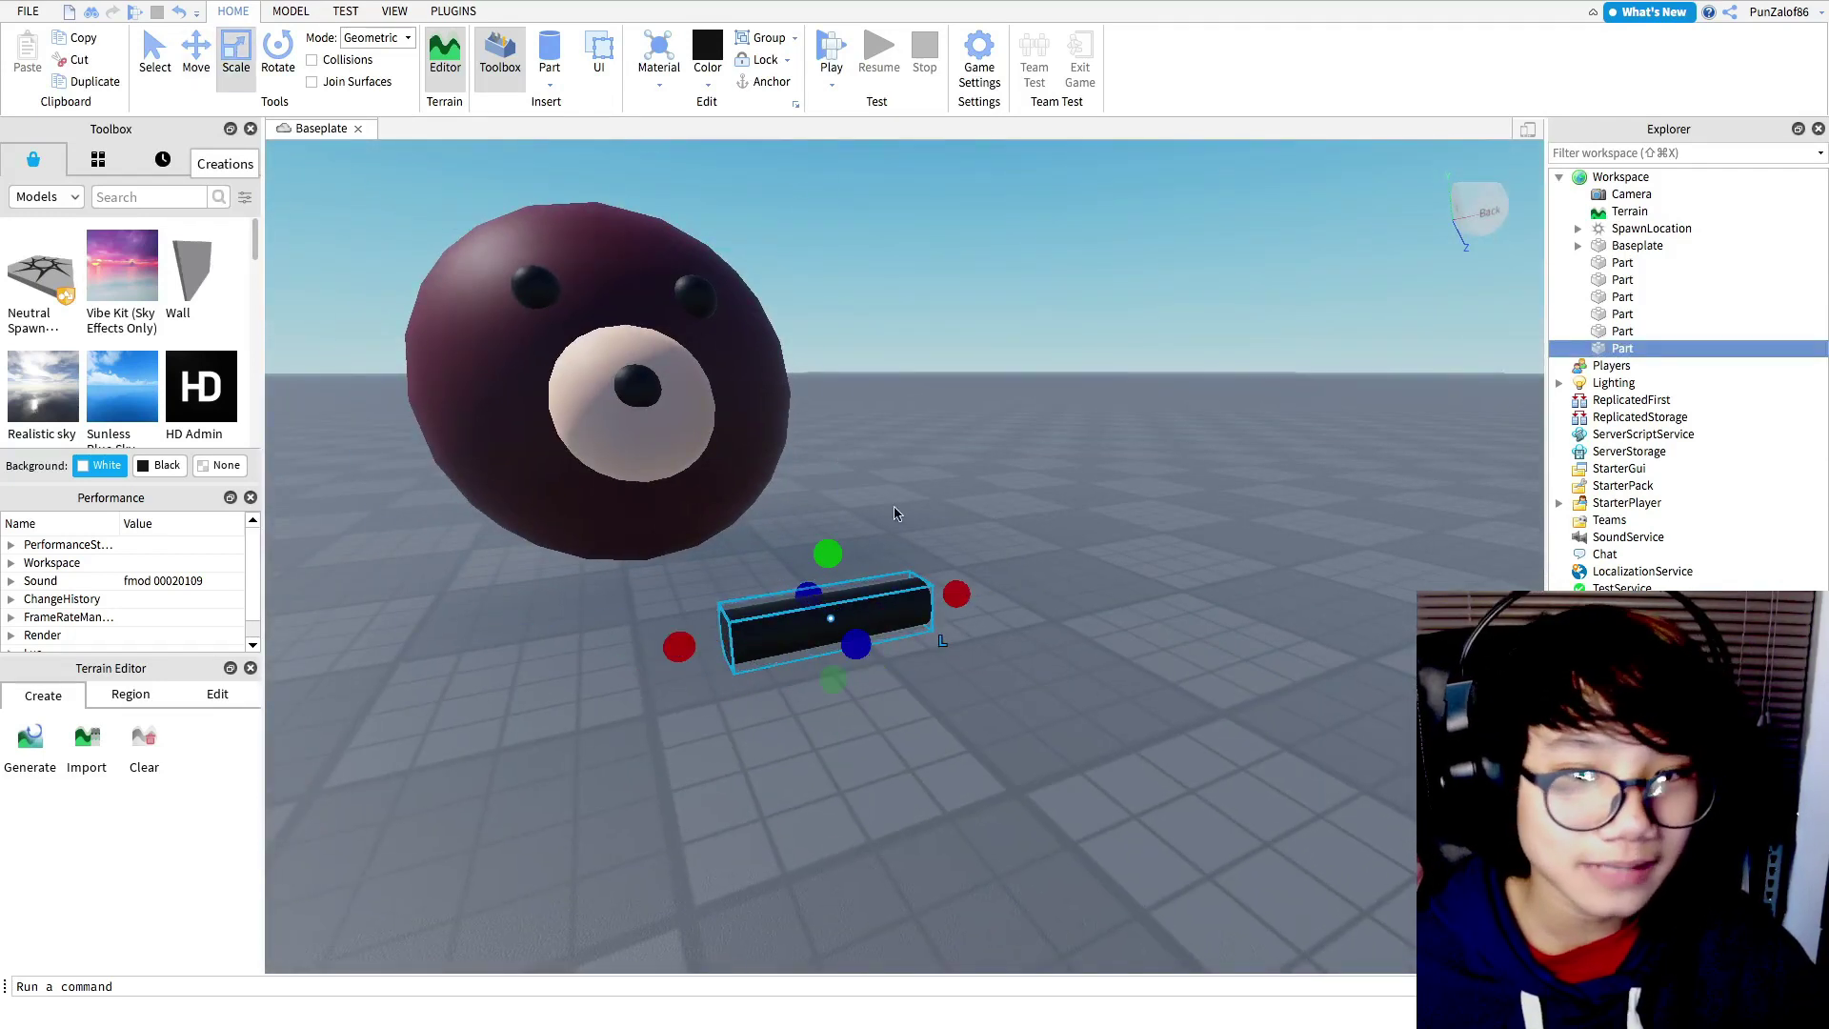
left_click_drag(828, 554, 842, 577)
left_click_drag(694, 673, 817, 657)
left_click_drag(878, 579, 892, 621)
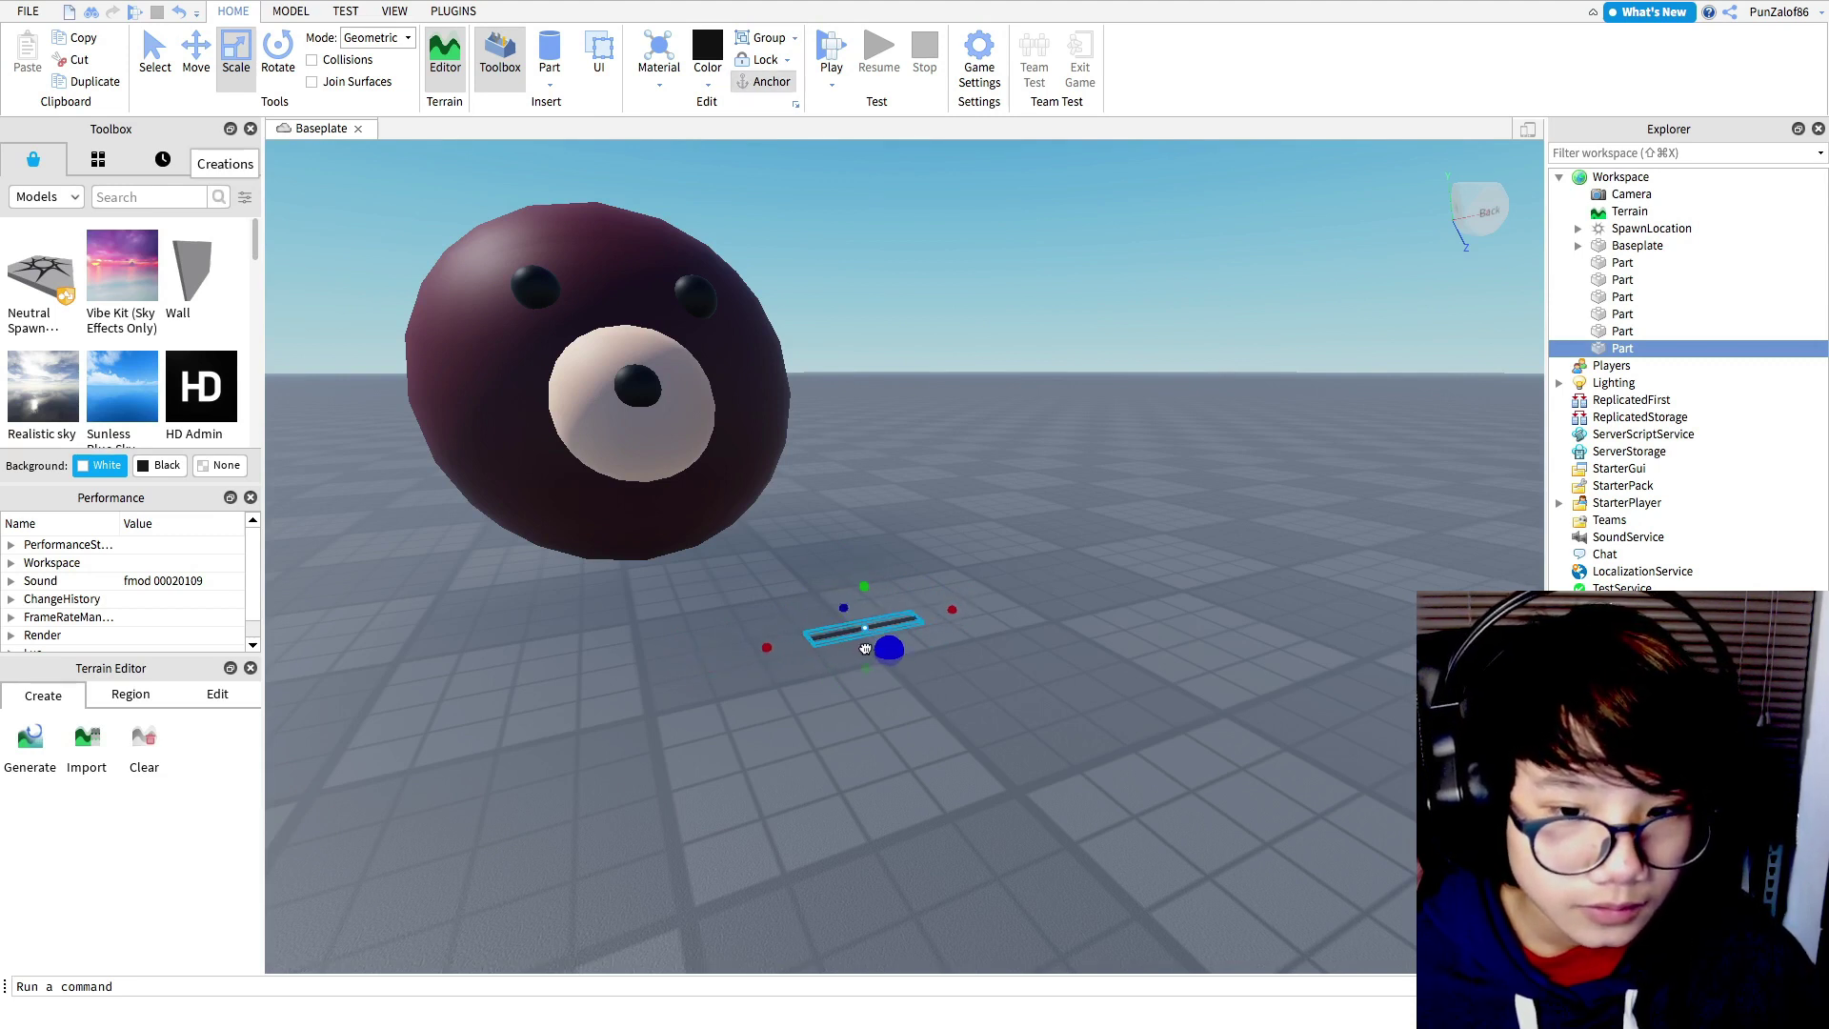
- Try to place the thin black bar on the tan muzzle just below the nose as a mouth
left_click(207, 54)
left_click_drag(869, 522, 900, 372)
right_click_drag(1125, 394, 1124, 394)
key("a")
left_click_drag(803, 519, 801, 519)
right_click_drag(1020, 498, 1020, 499)
key("d")
left_click_drag(1182, 671, 1198, 685)
left_click_drag(985, 649, 681, 669)
left_click_drag(800, 574, 716, 595)
right_click_drag(716, 595, 917, 588)
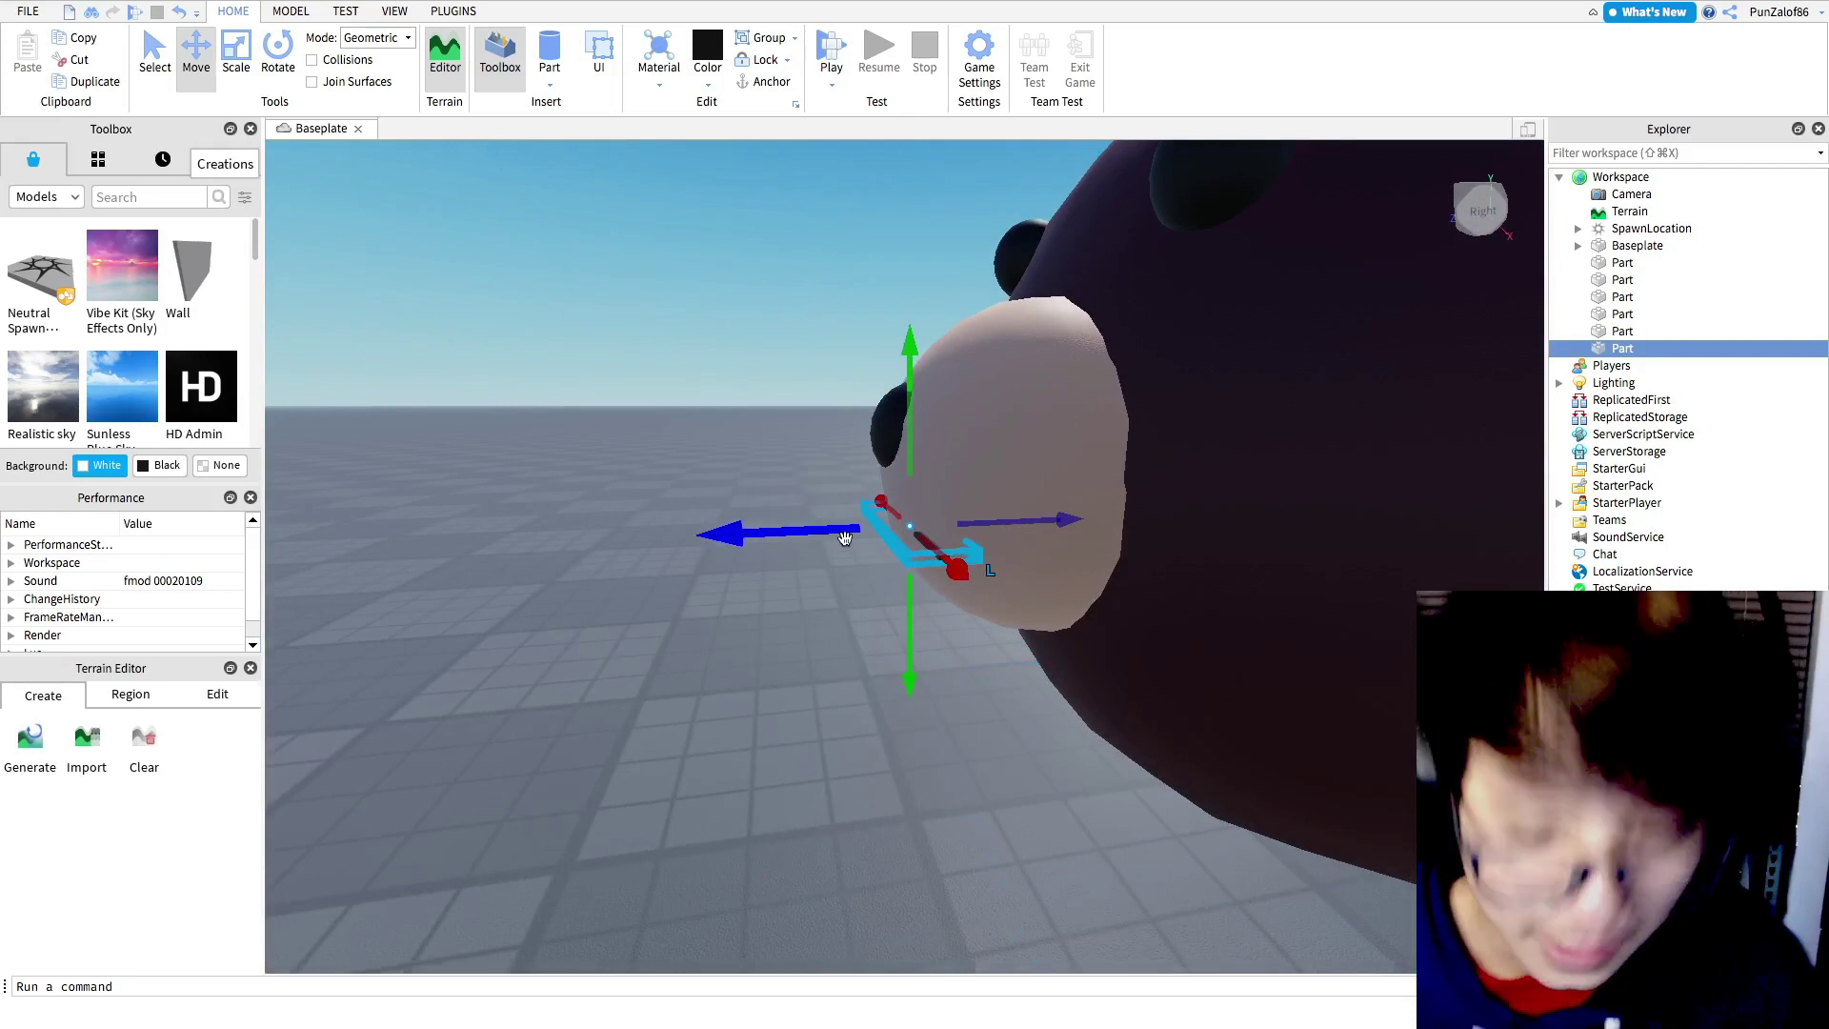
- Delete the thin black cylinder from the bear's muzzle
key("Delete")
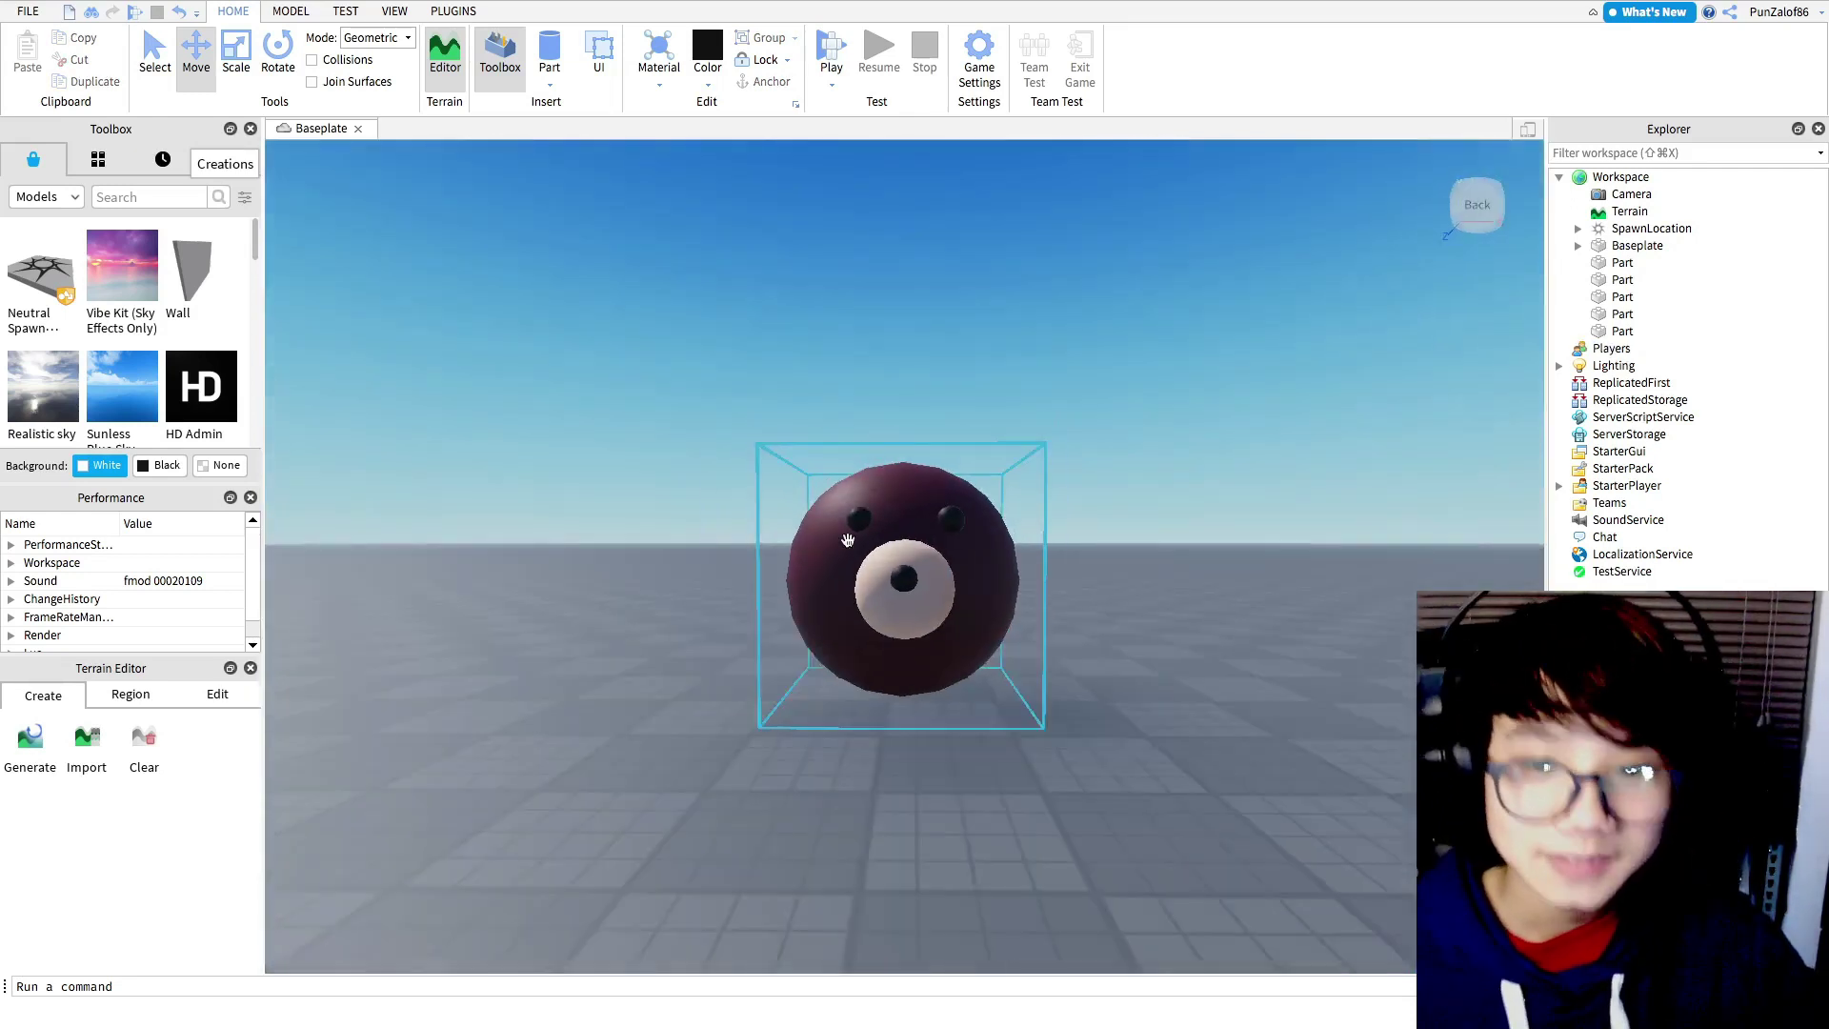
right_click_drag(1010, 533, 1054, 416)
key("w")
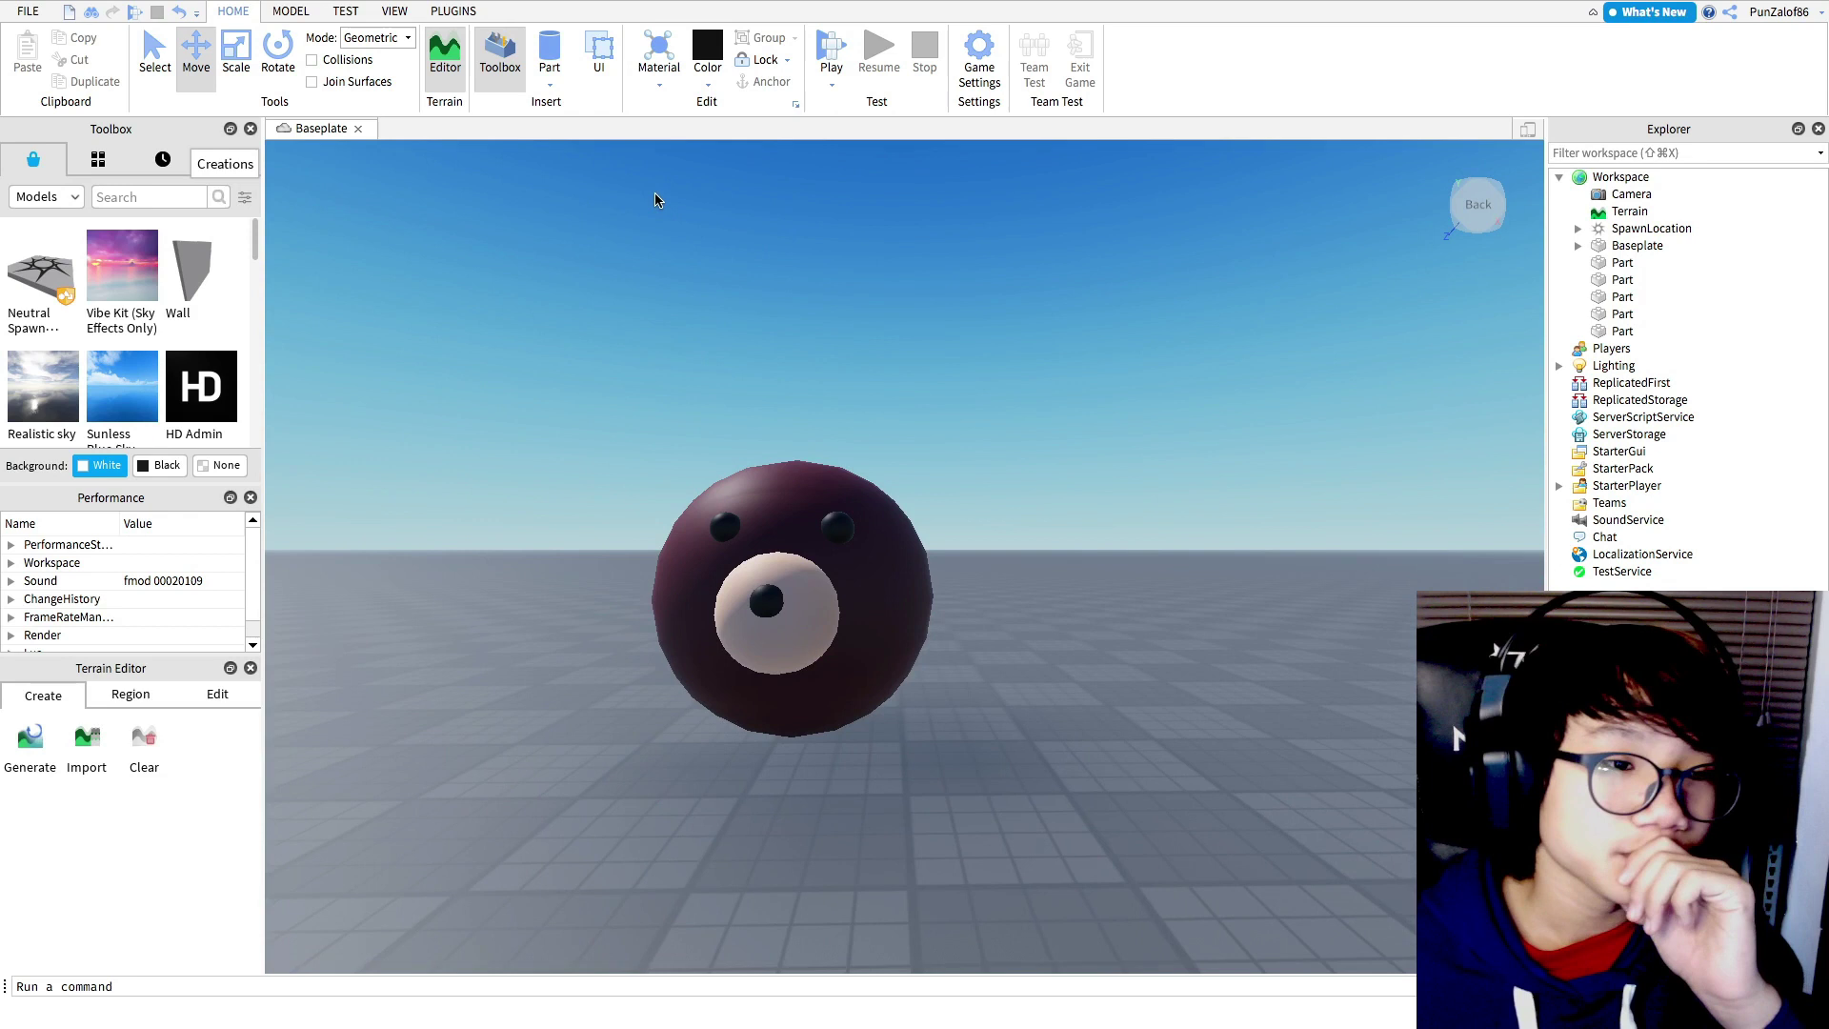
- Insert a new sphere part next to the bear's head as the base for the first ear
key("w")
right_click_drag(914, 232, 914, 232)
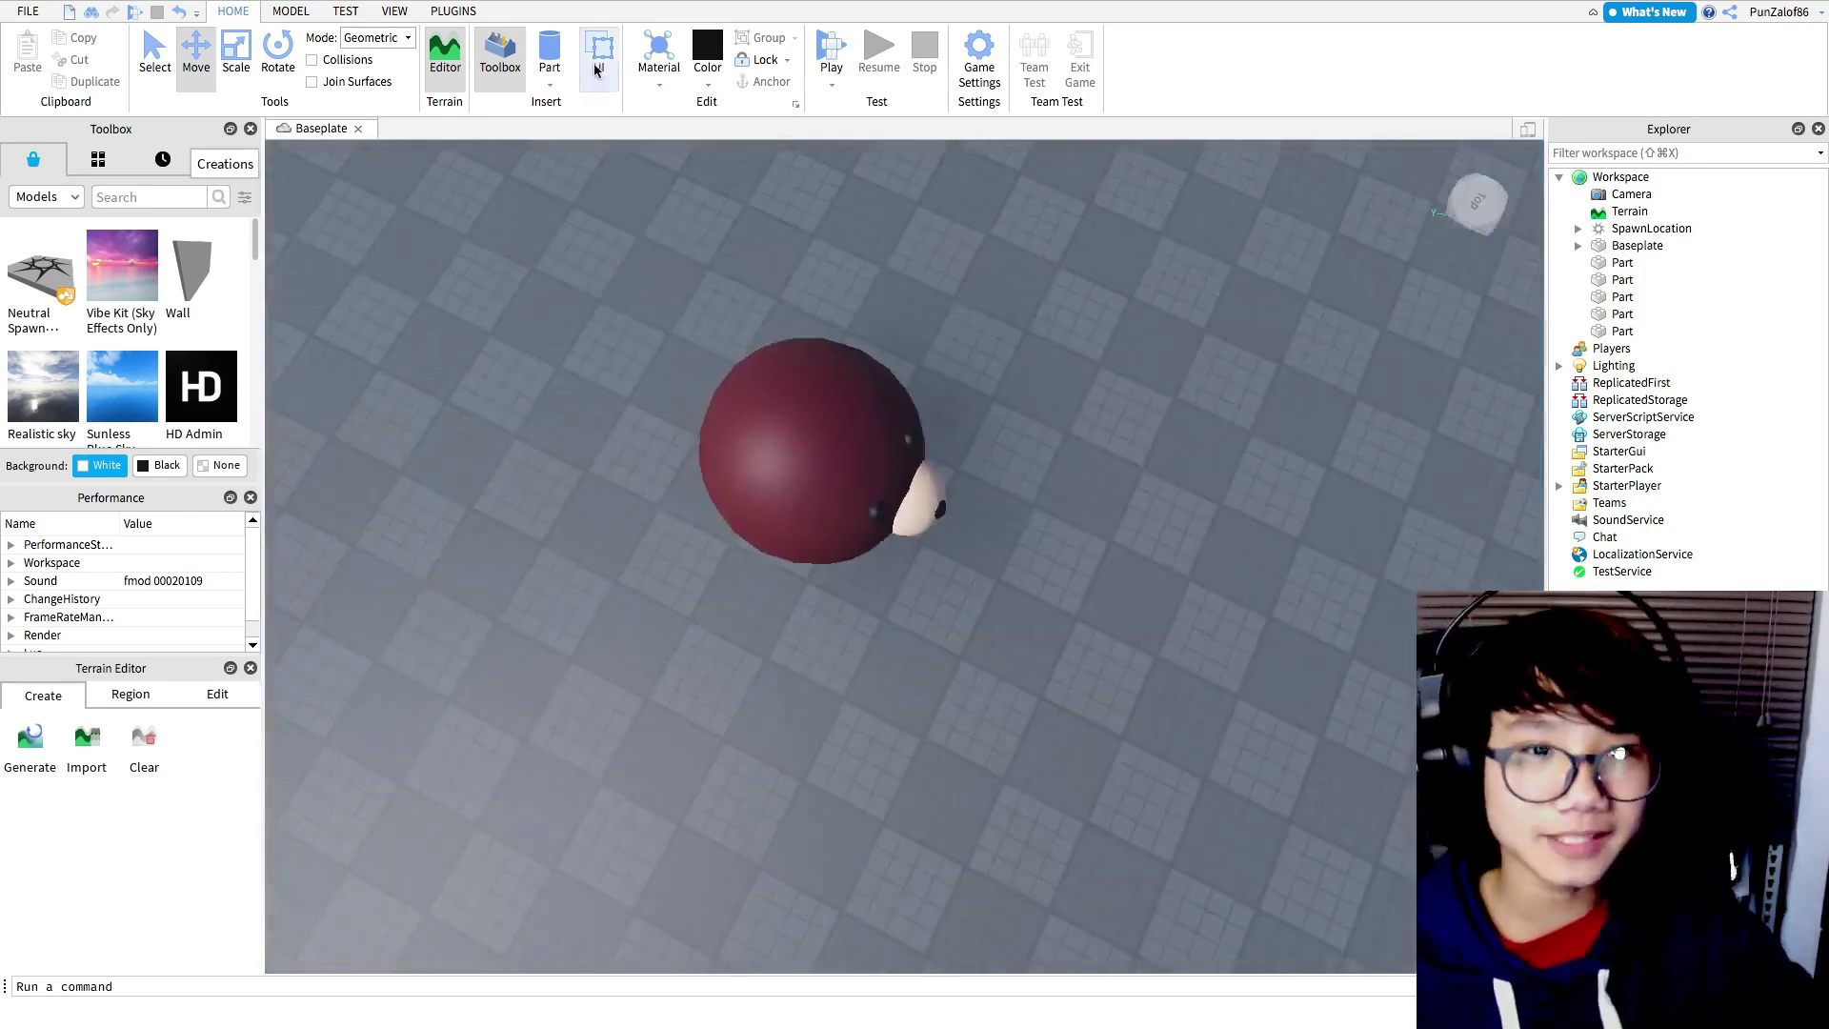
left_click(550, 78)
left_click(590, 138)
right_click_drag(1102, 314, 1077, 384)
key("d")
left_click(1077, 383)
left_click(824, 477)
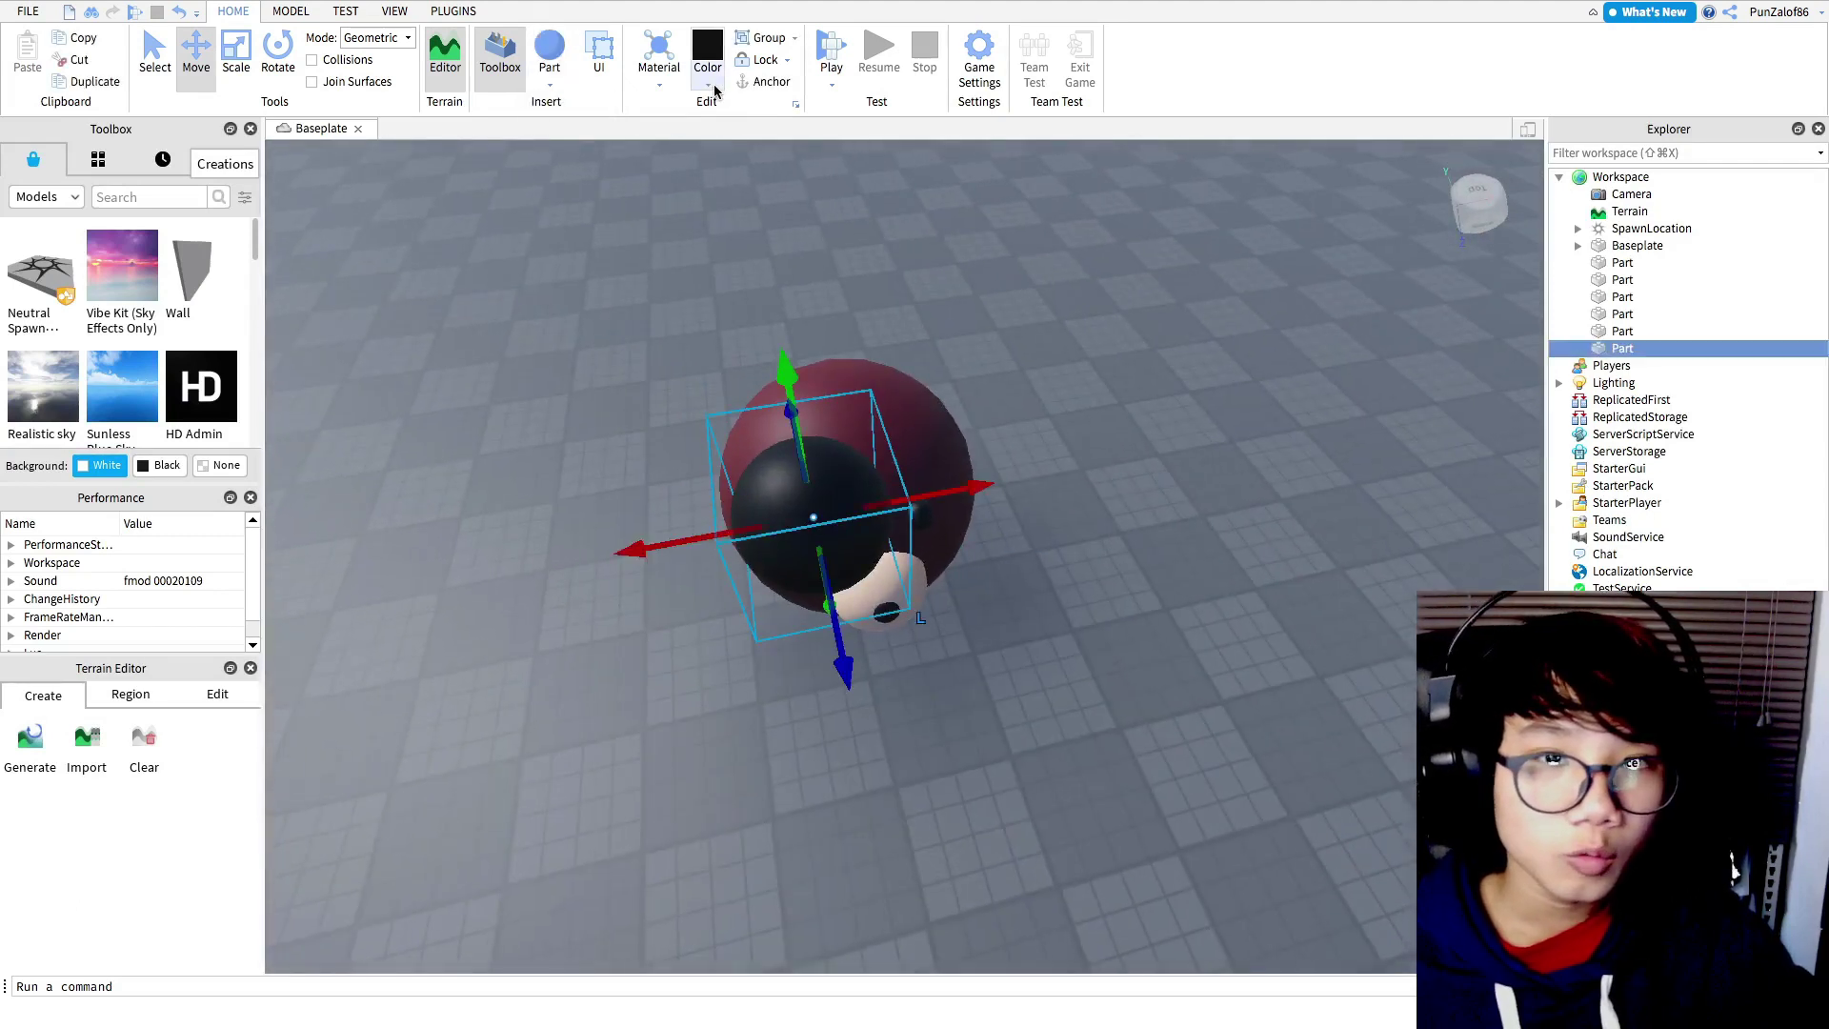
- Color the new sphere the same dark maroon as the bear's head
left_click(708, 85)
left_click(1011, 276)
right_click_drag(1260, 308, 1259, 309)
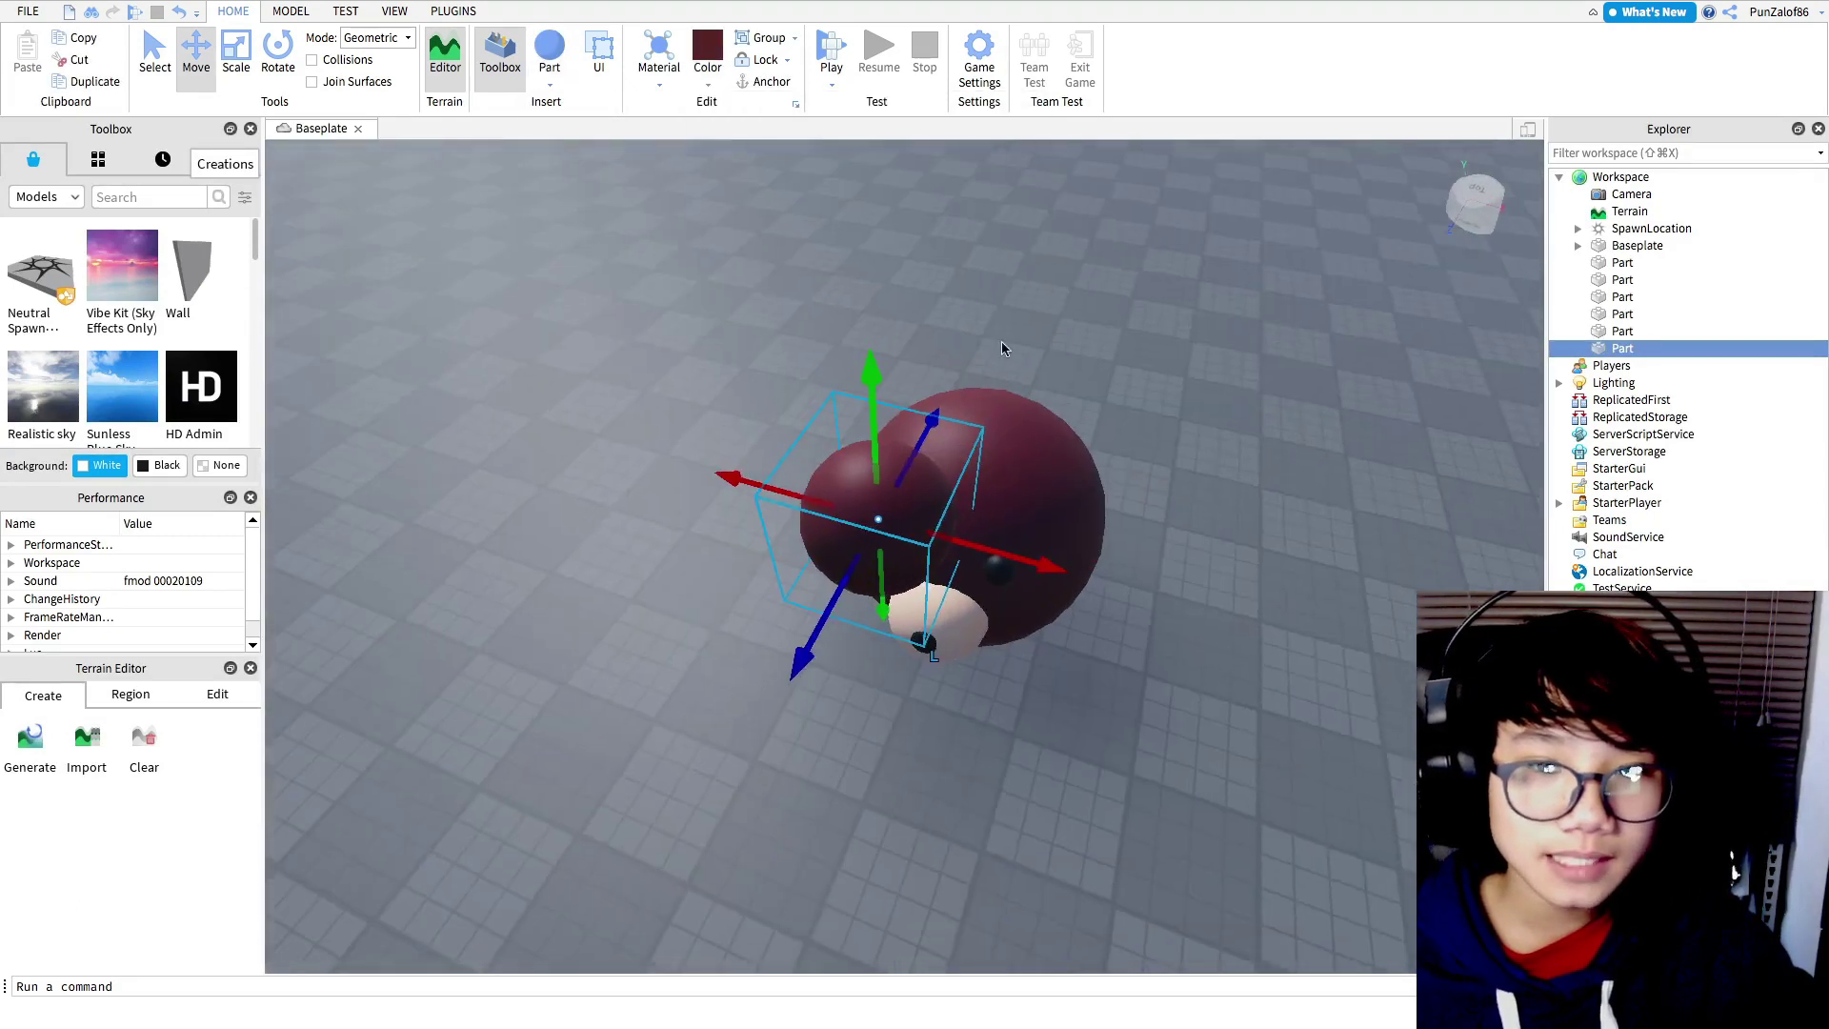
- Move the maroon sphere up and back so it sits on top of the bear's head
left_click_drag(931, 396, 1008, 261)
left_click(934, 406)
left_click_drag(954, 421, 906, 520)
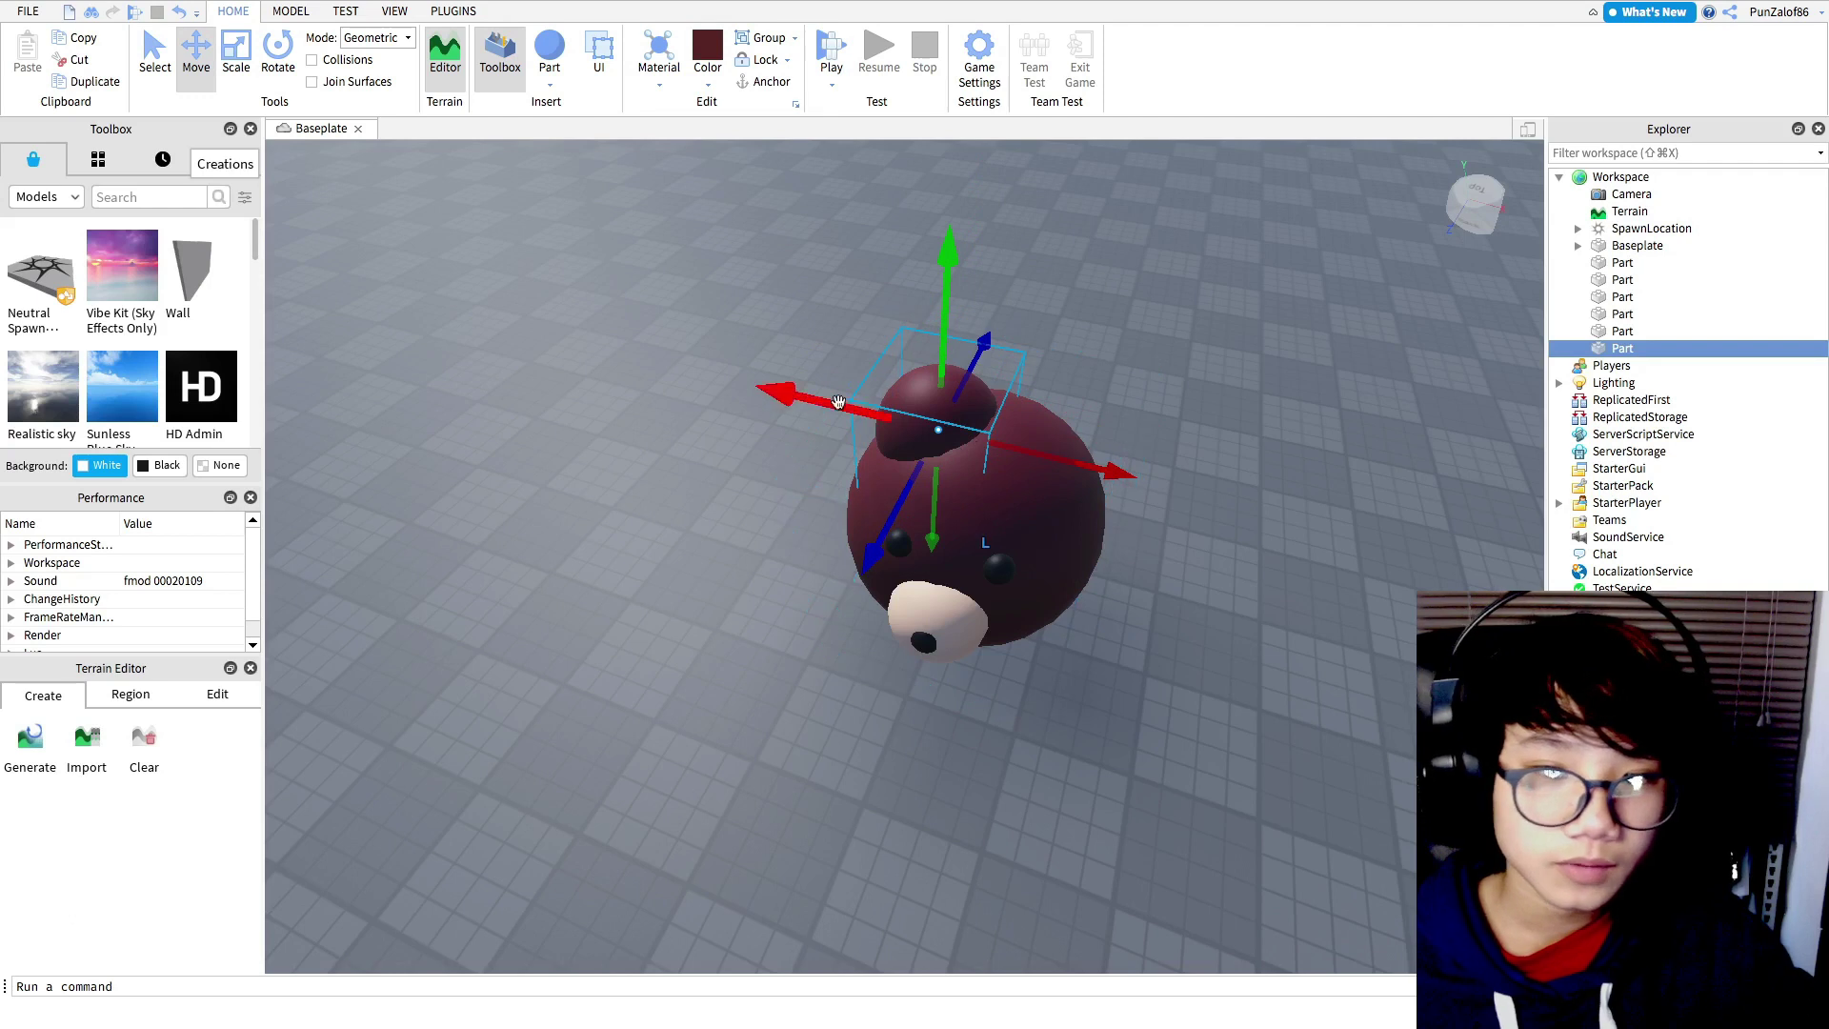
- Scale the maroon sphere on top of the head down to the size of a small ear
left_click(238, 48)
key("w")
key("d")
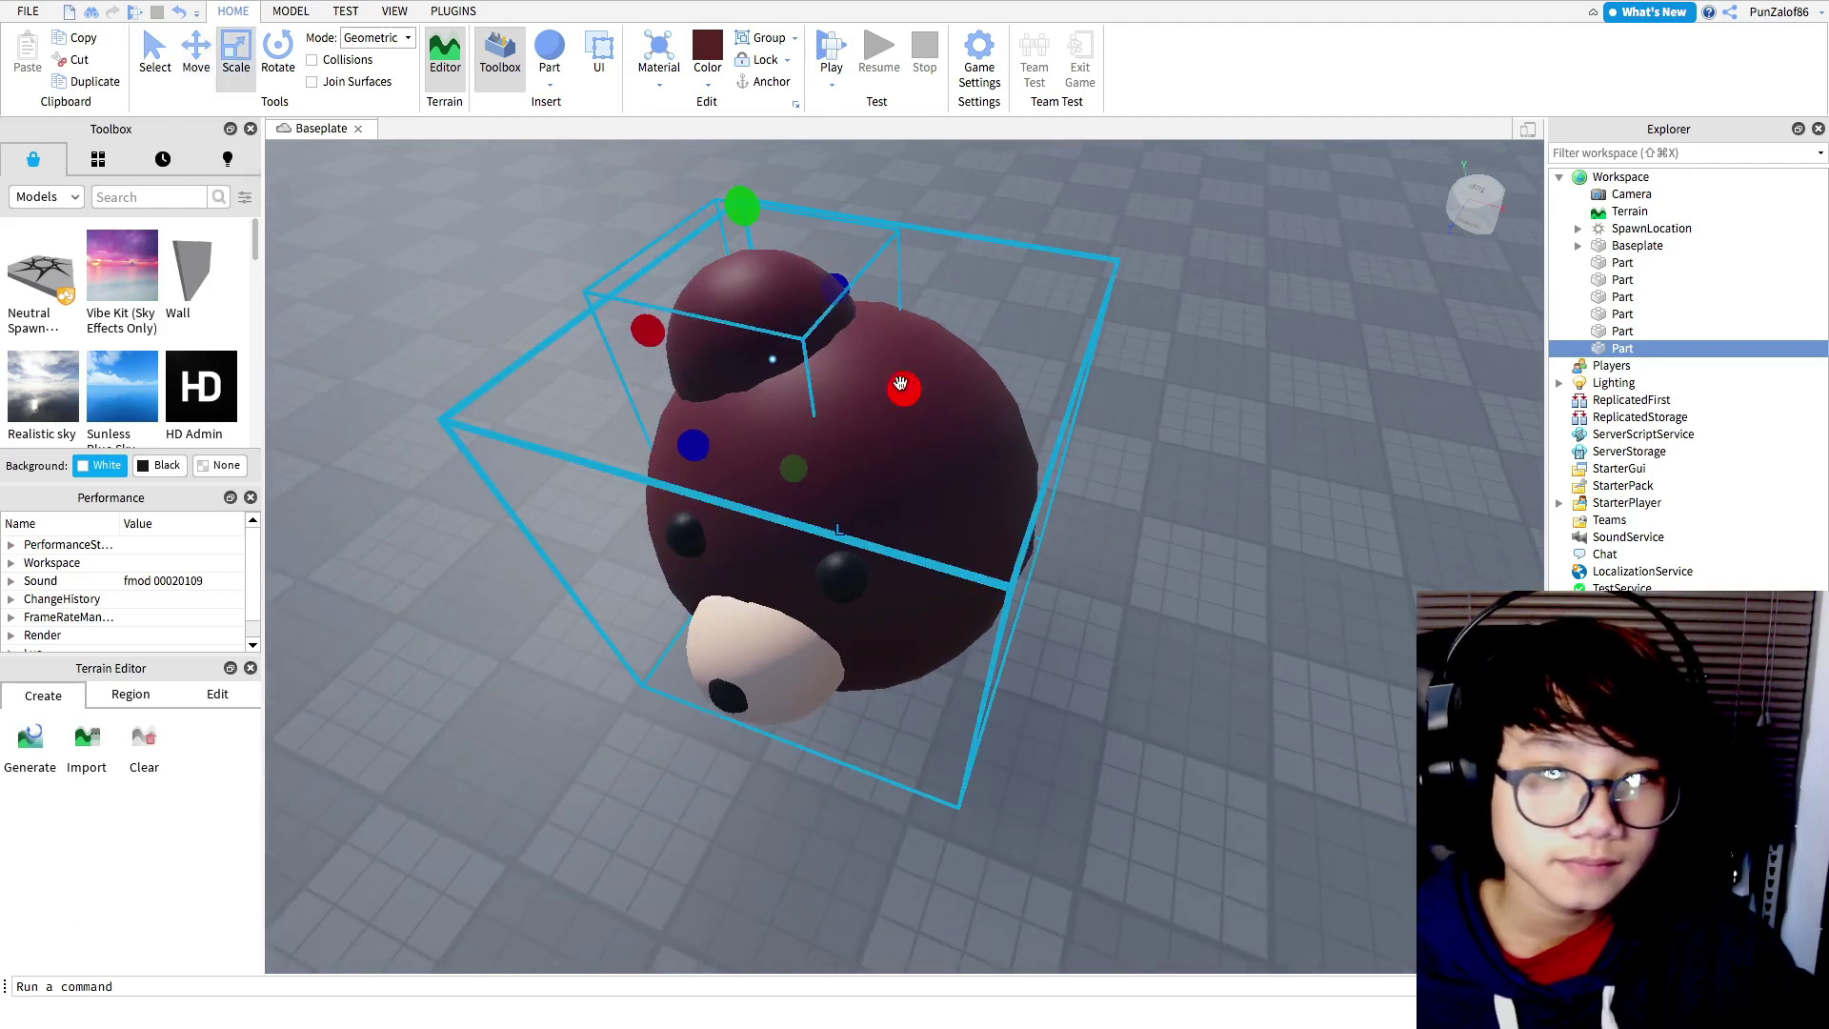
left_click_drag(901, 389, 825, 372)
left_click_drag(670, 329, 666, 332)
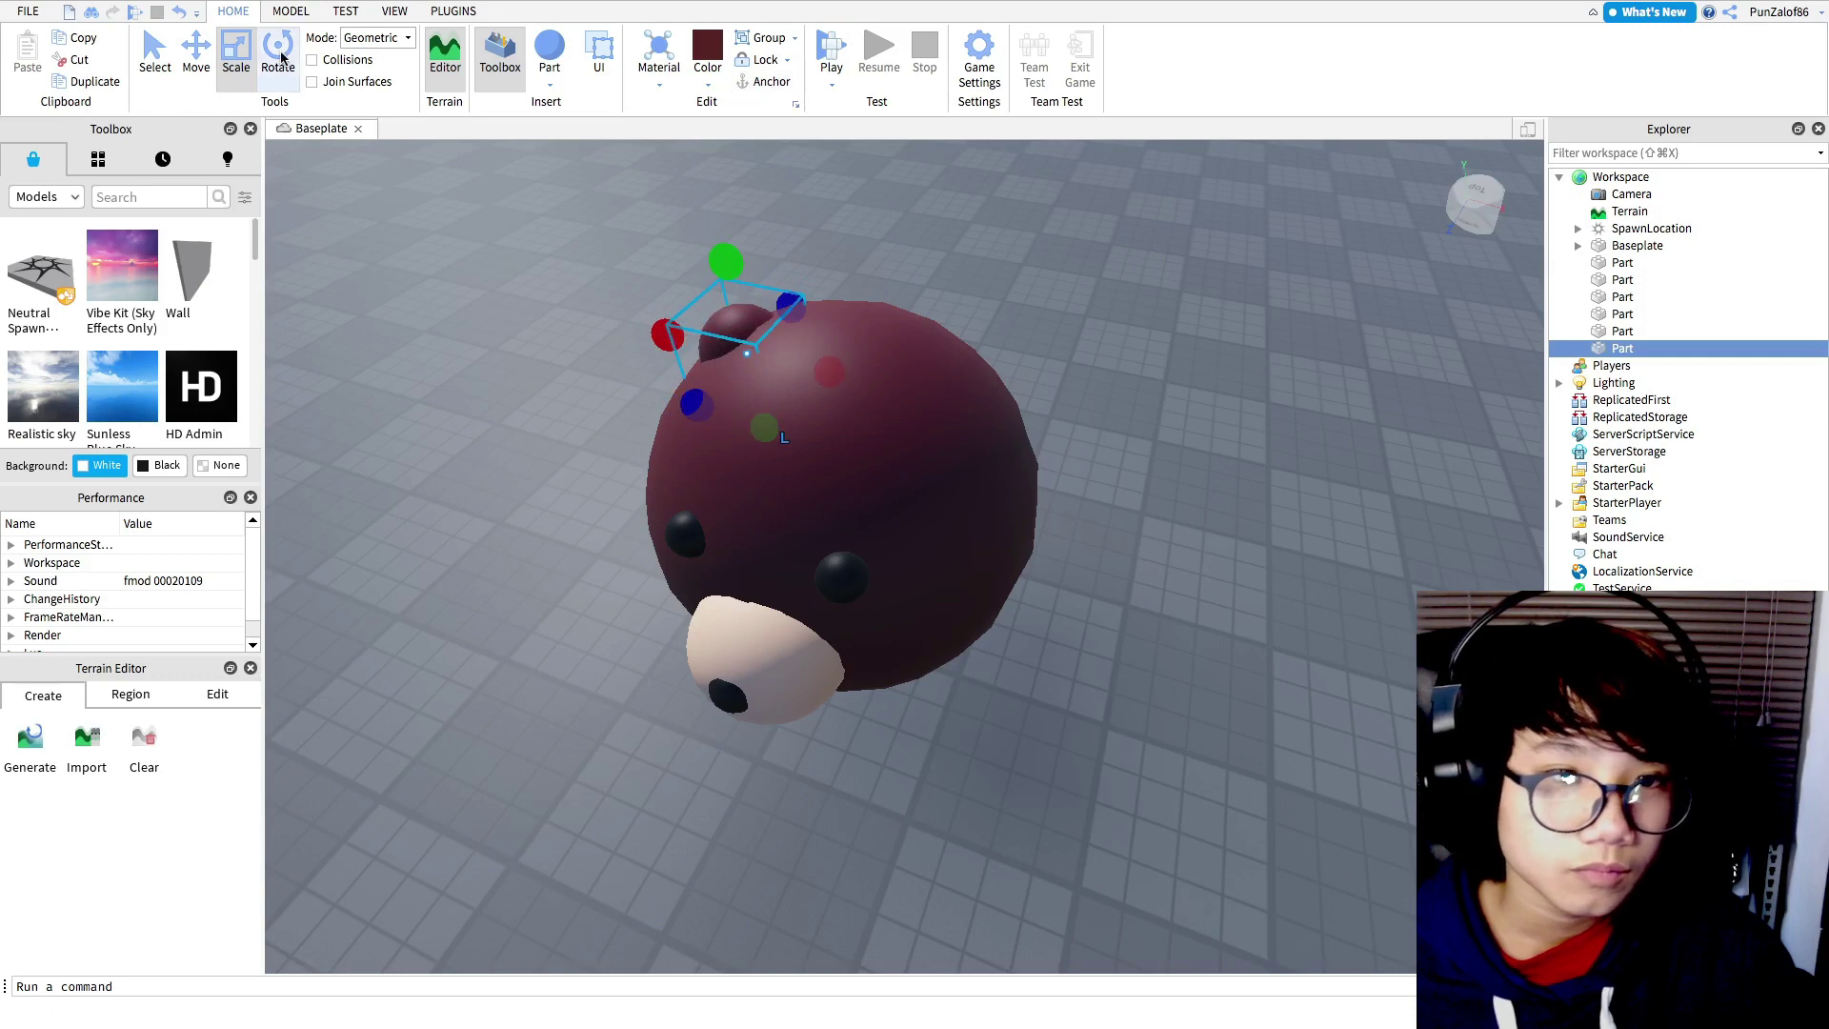
- Move the small ear sphere outward and up onto the upper side of the head, then deselect it
left_click(204, 61)
left_click_drag(654, 451, 617, 487)
left_click_drag(764, 334, 779, 321)
left_click_drag(702, 274, 700, 258)
left_click(1080, 248)
- Insert a second maroon sphere and move it to just above the bear's head
right_click_drag(1080, 248, 1080, 252)
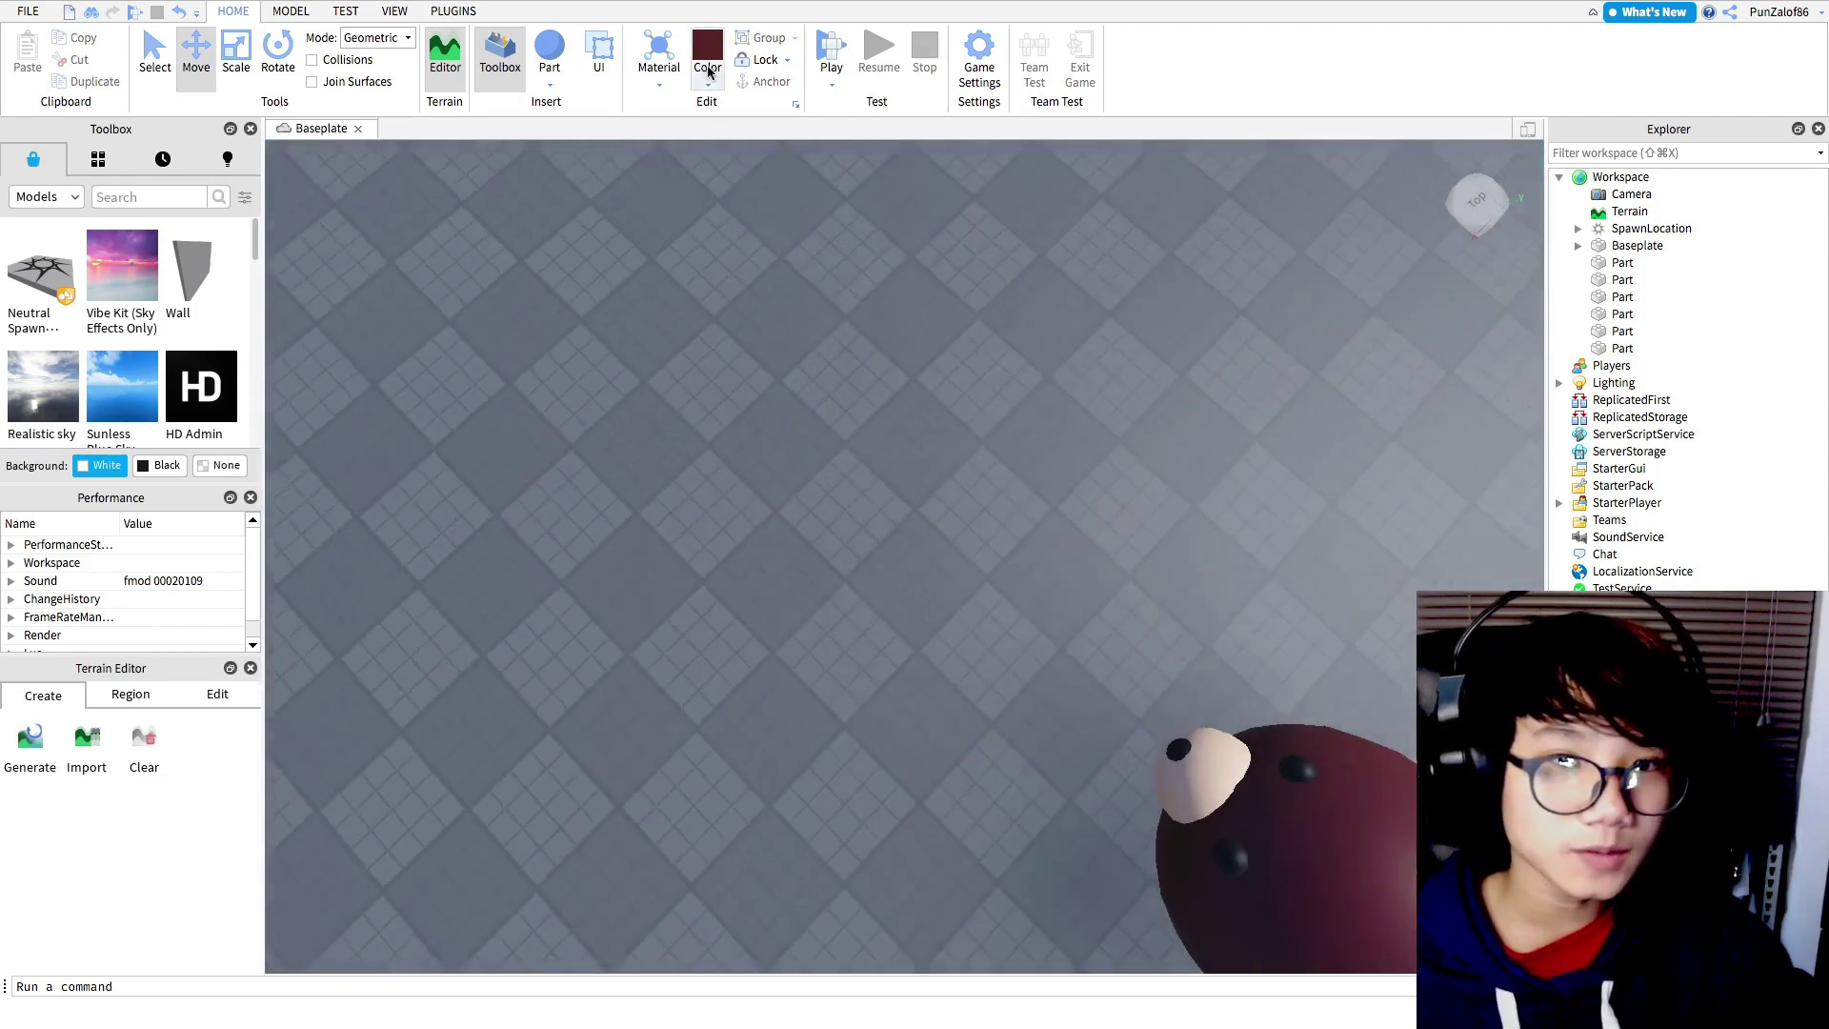
left_click(559, 64)
right_click_drag(980, 244, 1000, 248)
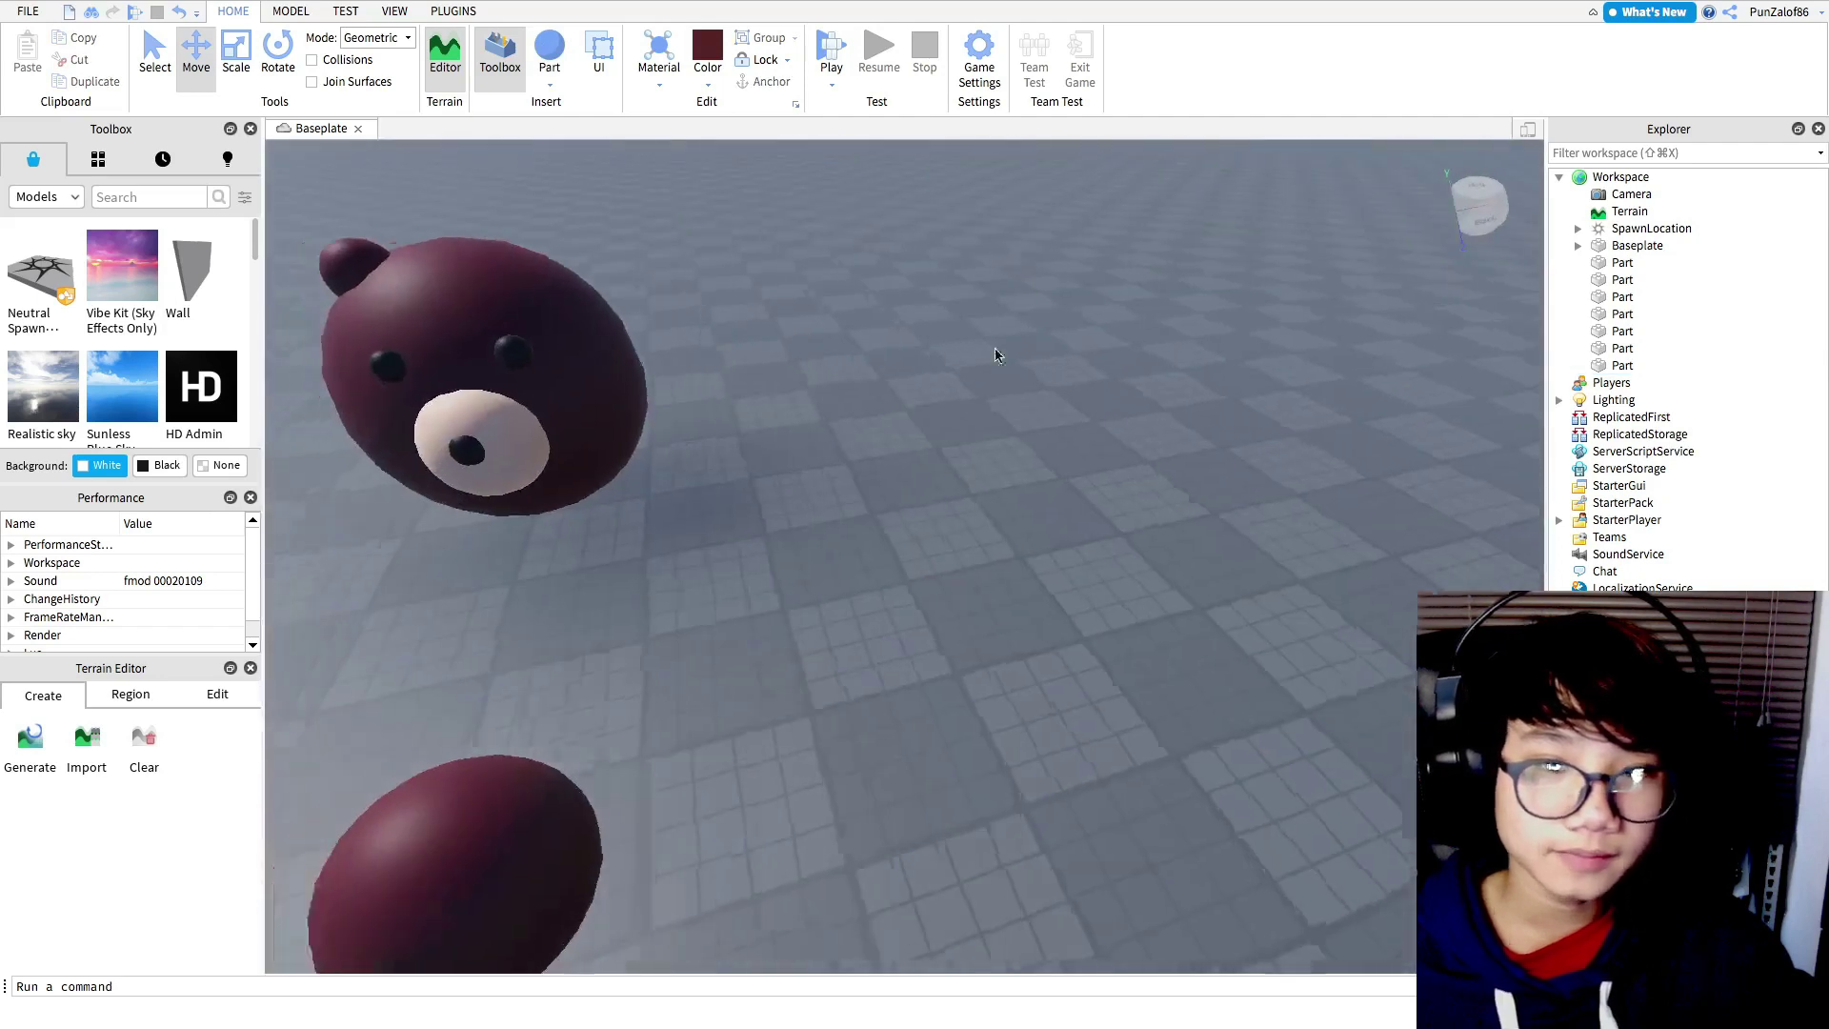
key("a")
scroll(995, 356, "down", 2)
left_click_drag(922, 706, 783, 343)
scroll(906, 337, "up", 2)
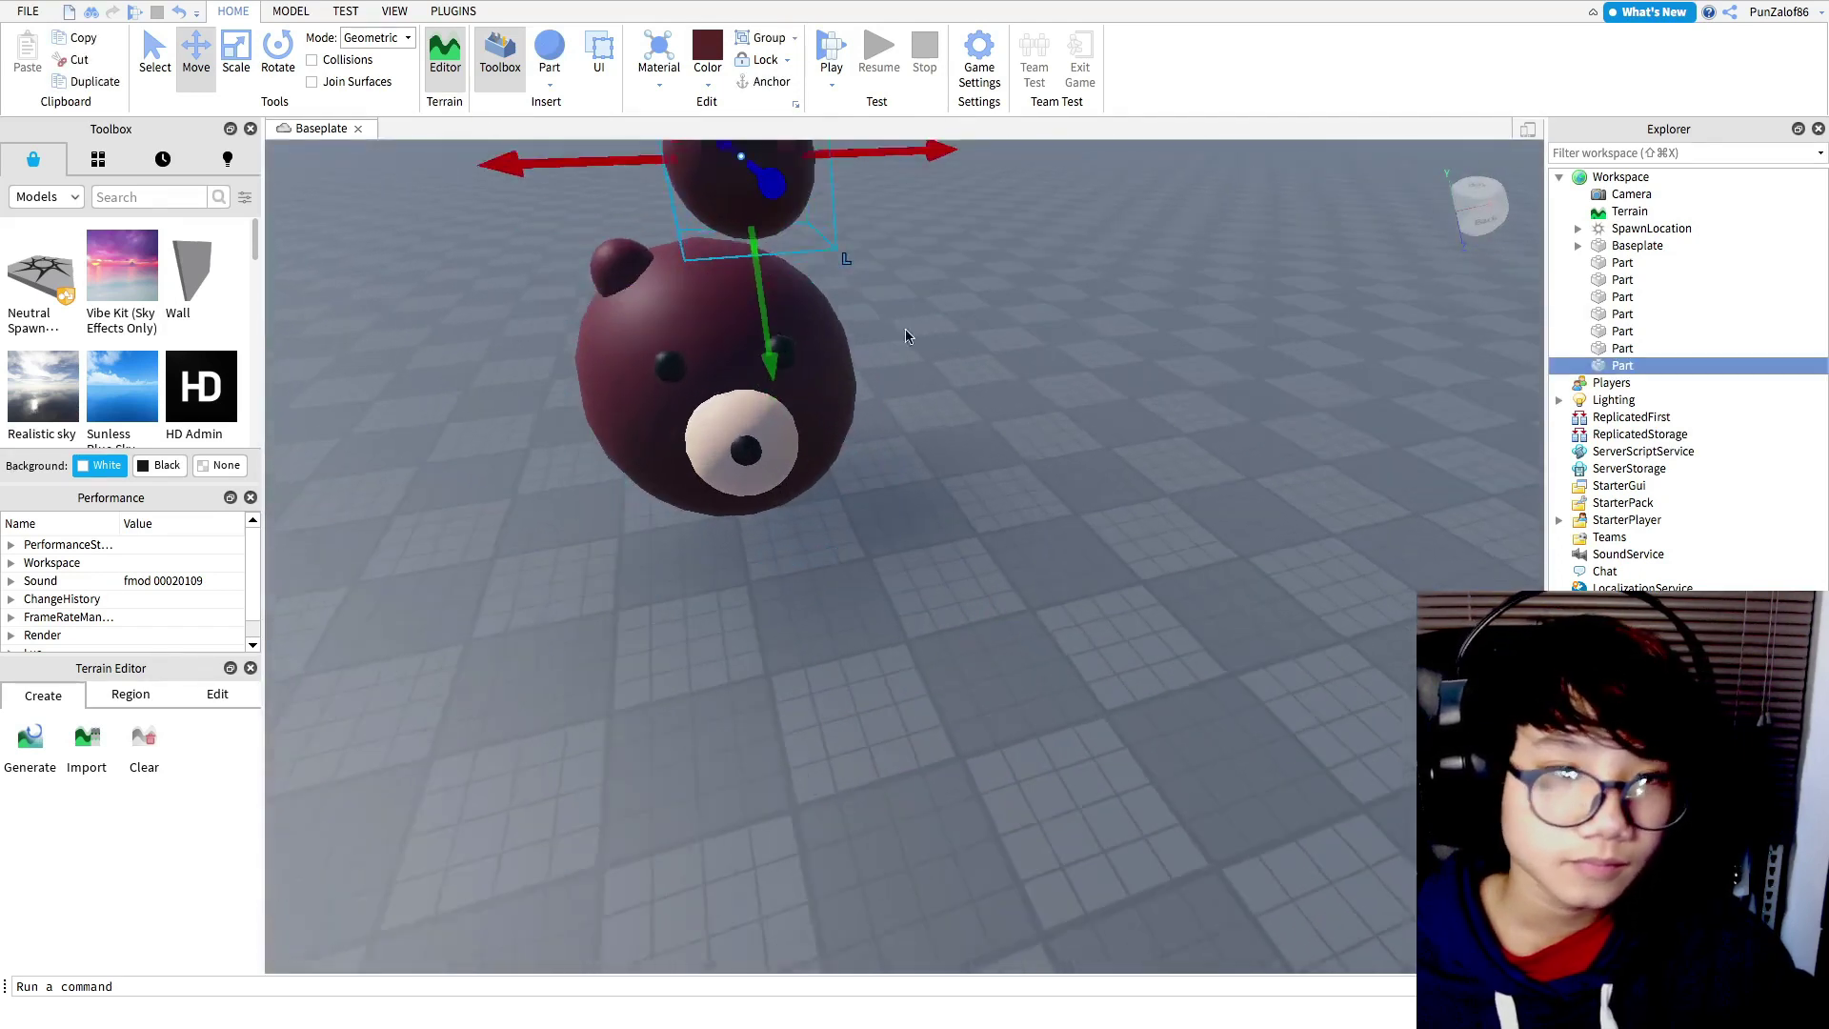
- Scale the second maroon sphere down to about the size of the first ear
left_click(250, 52)
key("f")
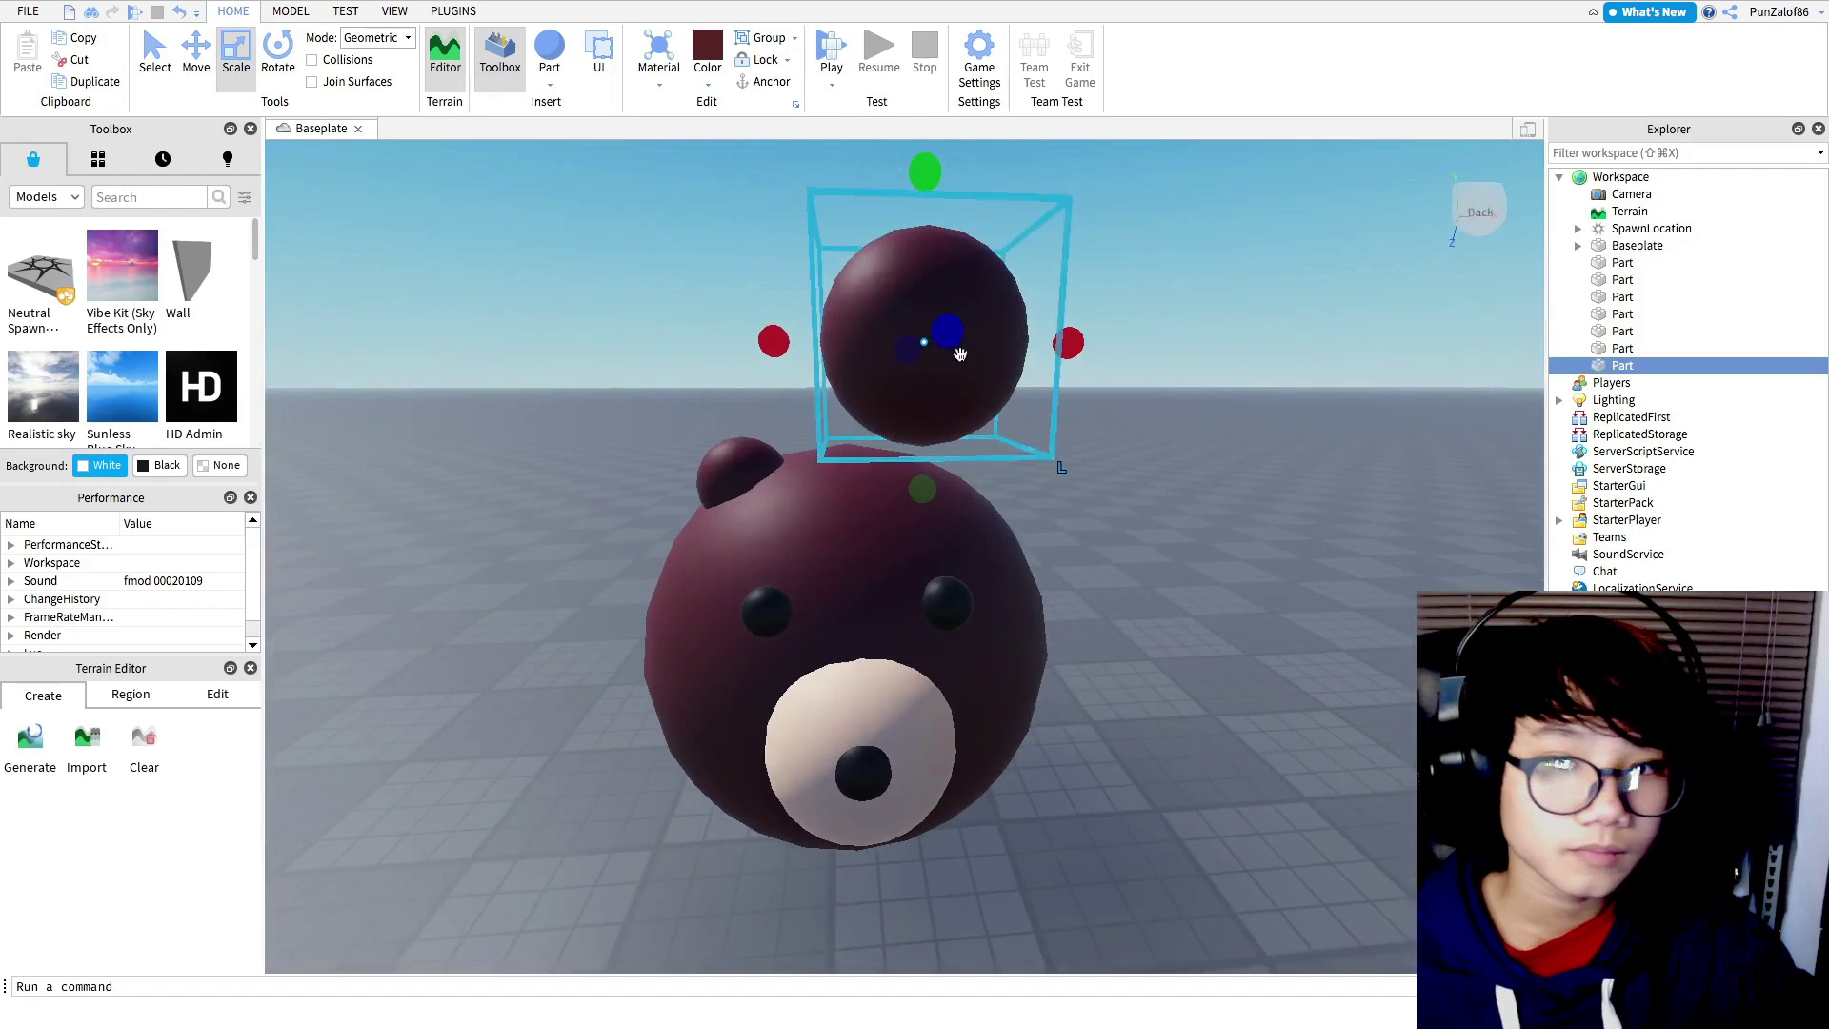
left_click_drag(773, 341, 919, 483)
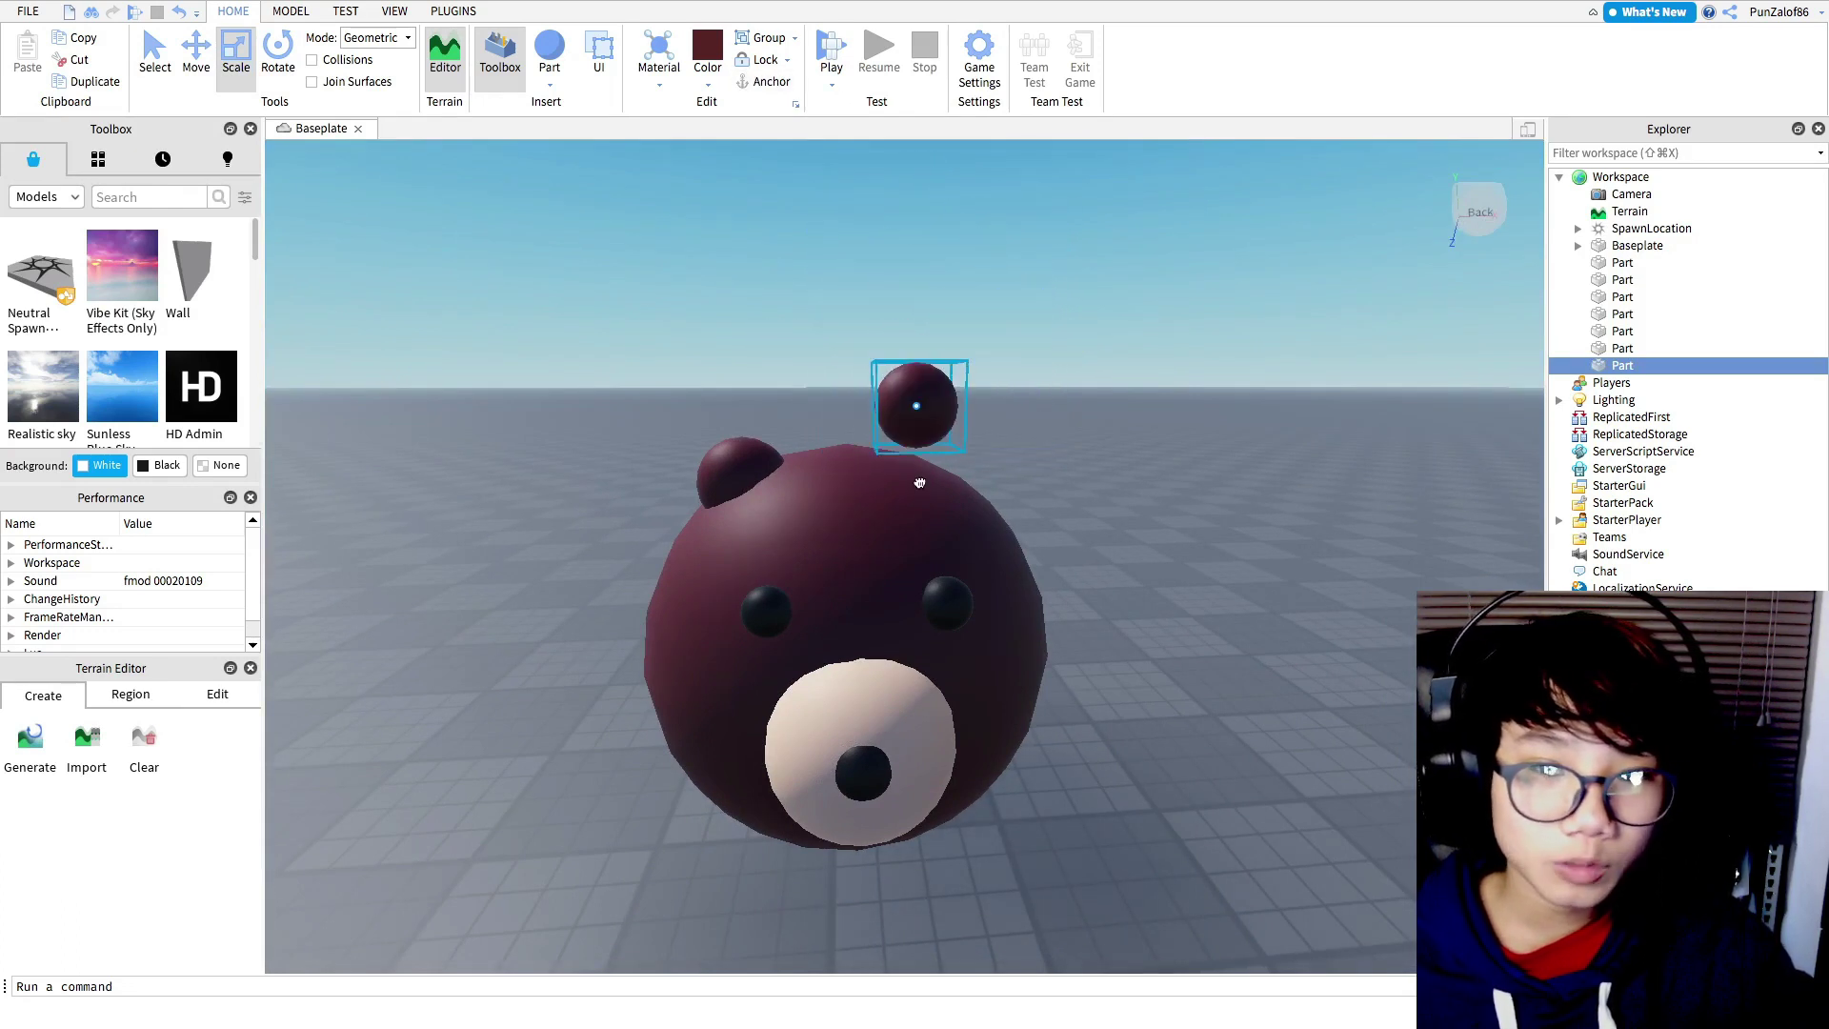
- Lower the second ear onto the head and shift it outward to mirror the first ear
left_click(193, 65)
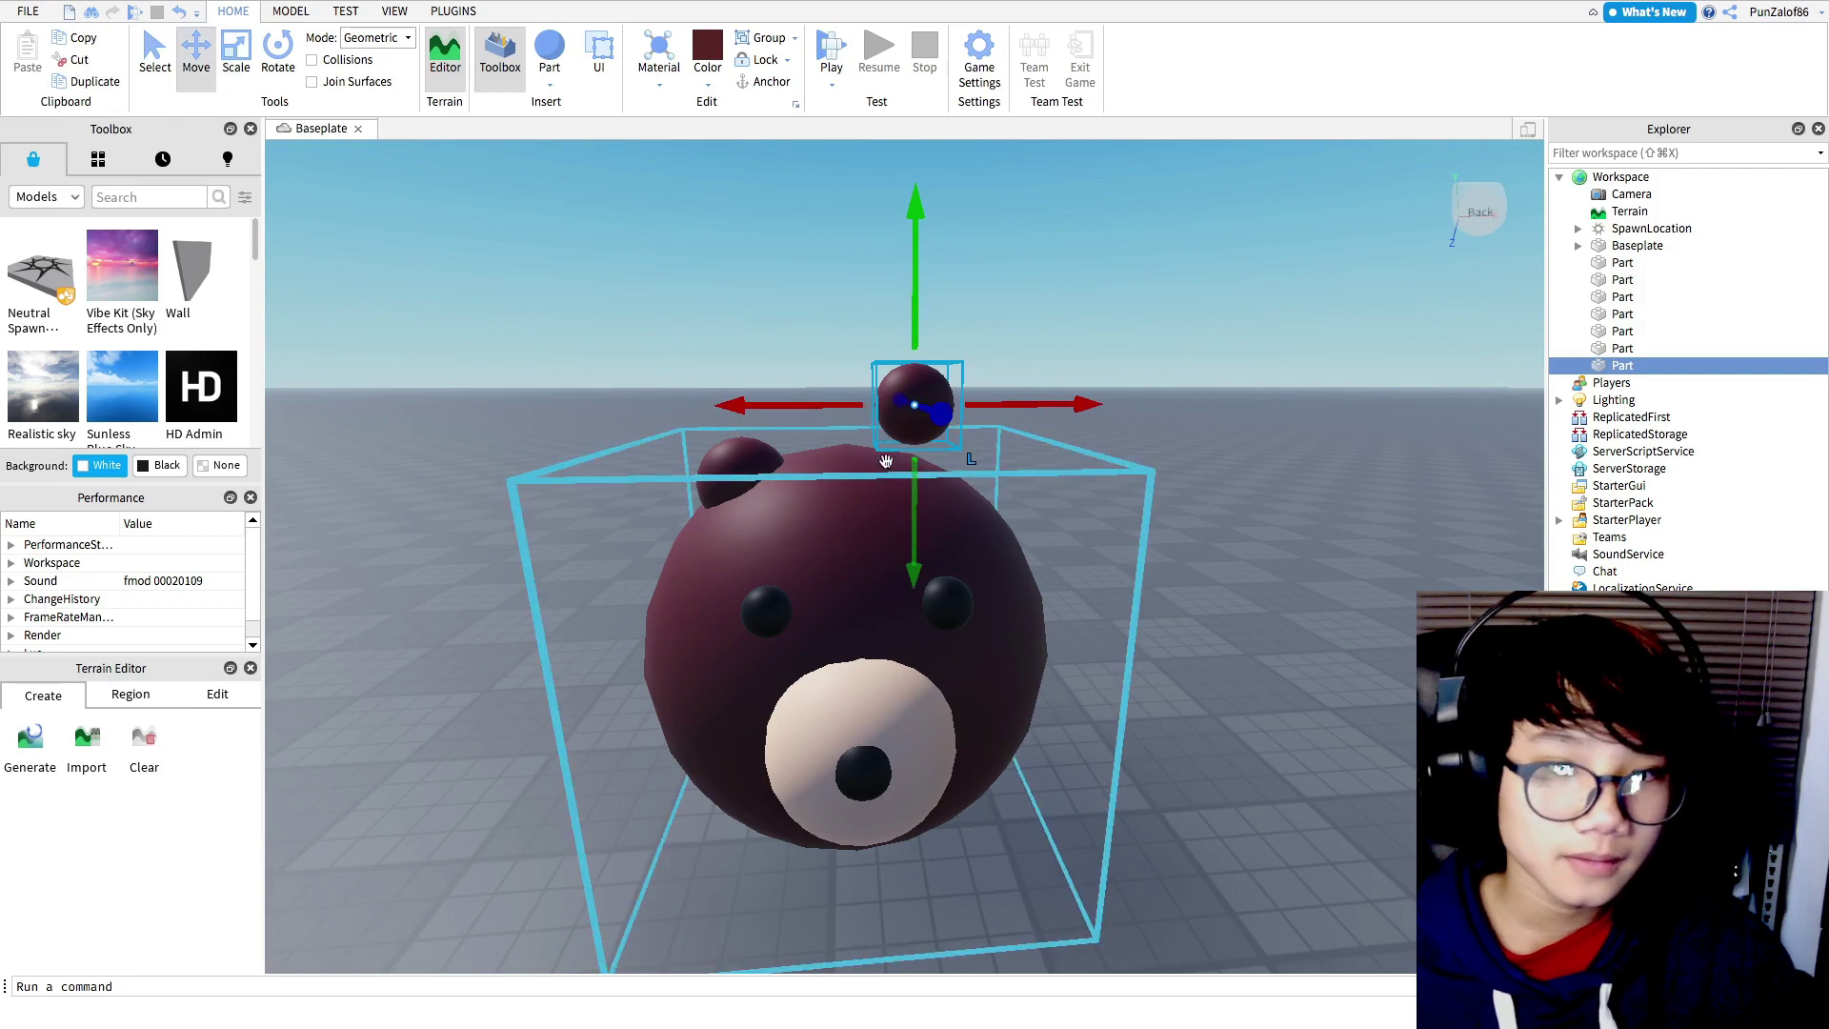
left_click_drag(919, 481, 924, 527)
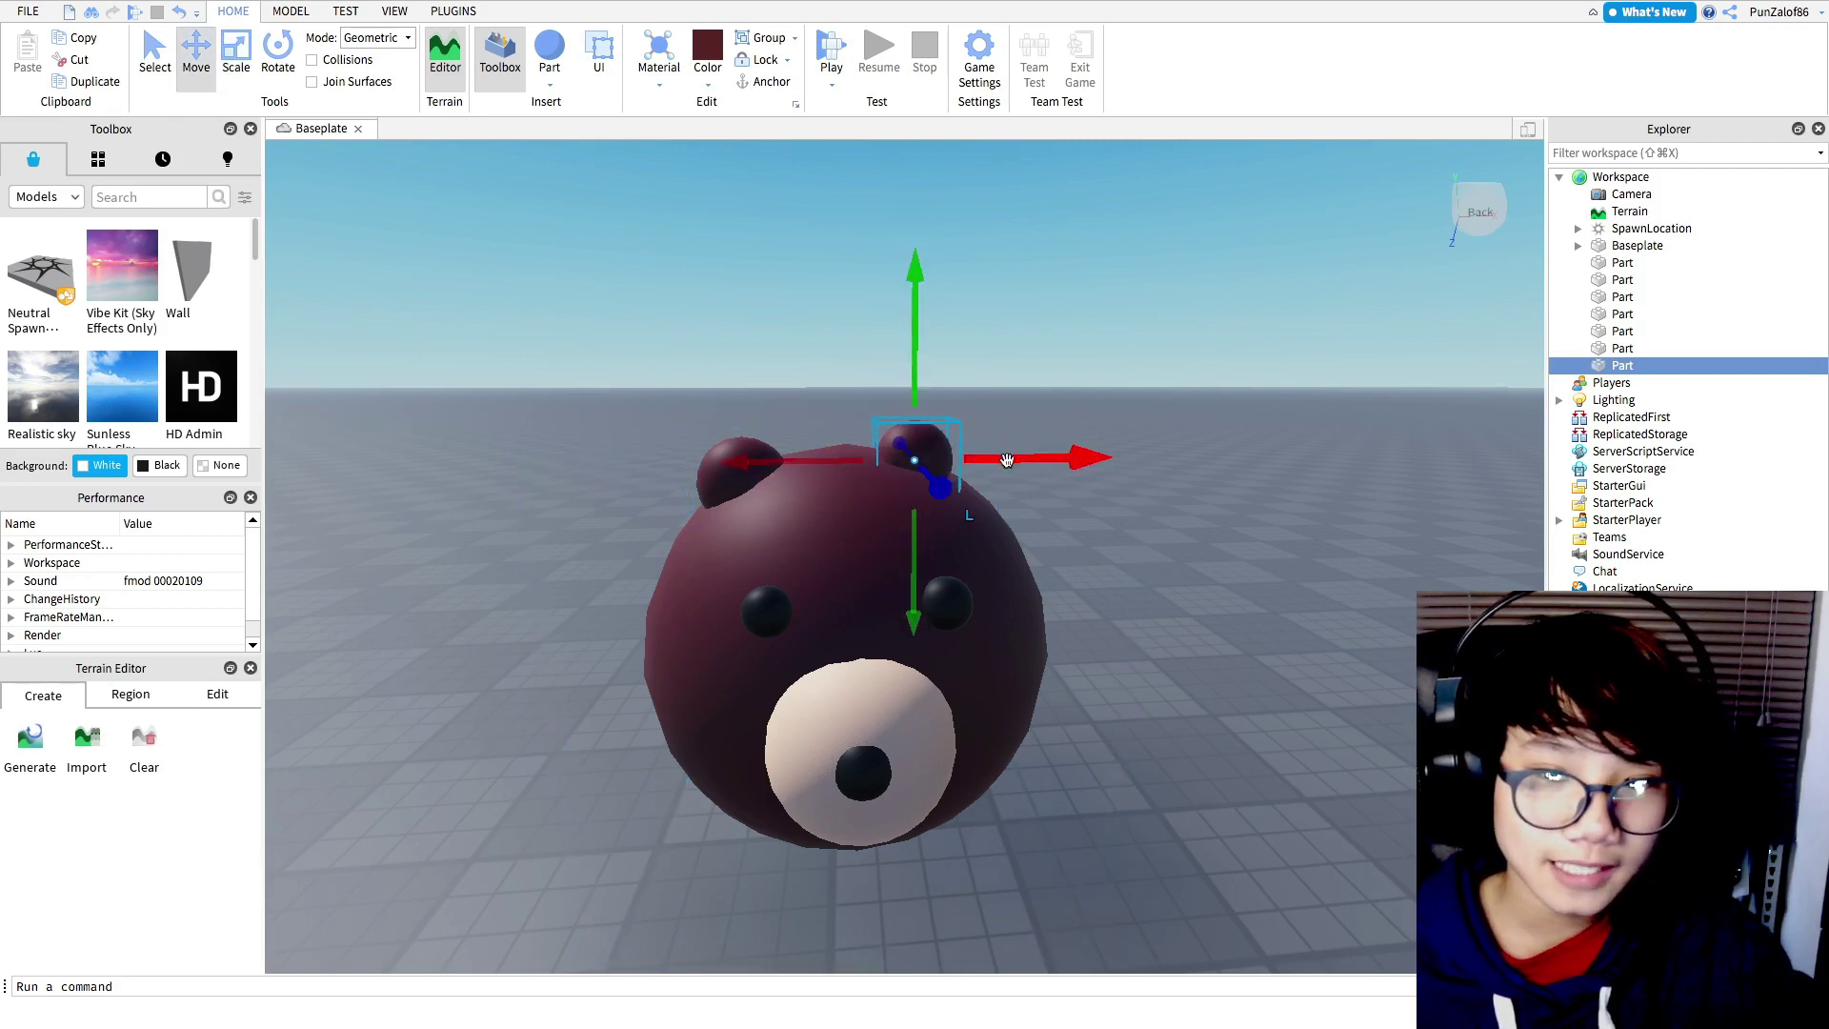
left_click_drag(996, 459, 1025, 470)
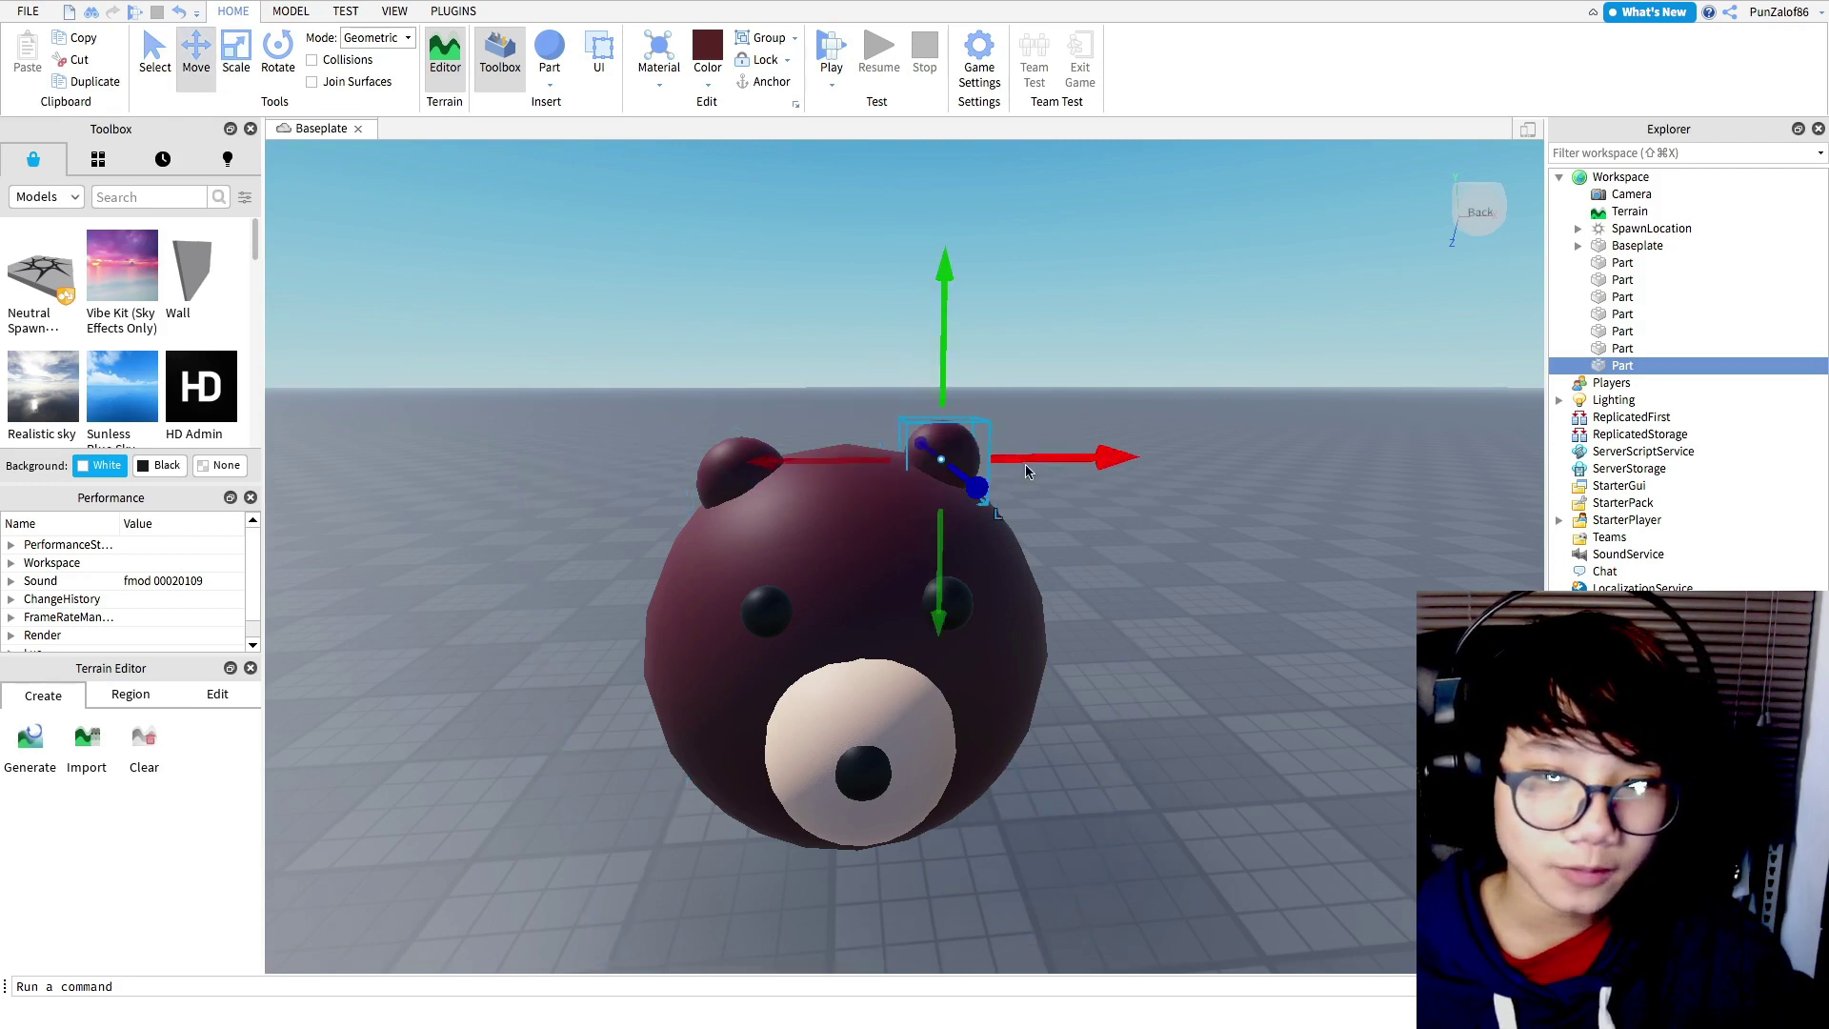
- Rotate the second ear slightly, deselect it and check both ears from the front
left_click(277, 49)
left_click_drag(1068, 472, 1086, 488)
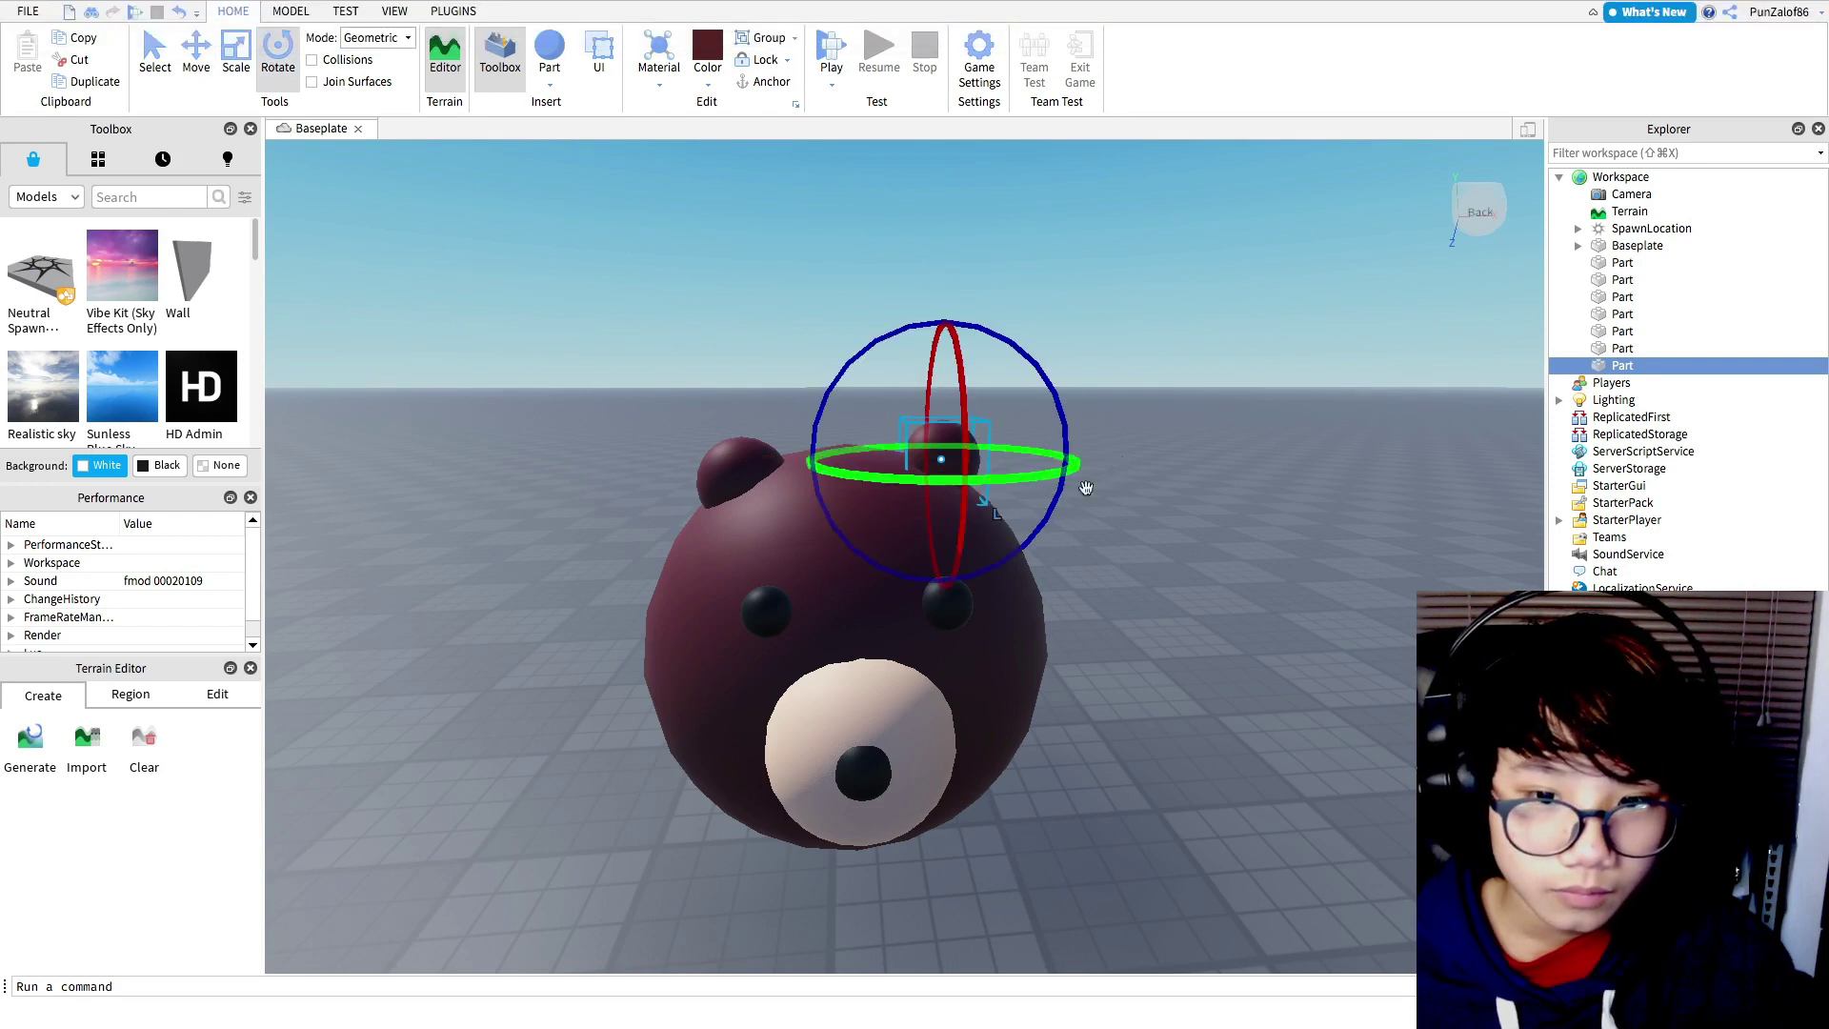
mouse_move(943, 331)
left_mouse_down()
mouse_move(939, 306)
mouse_move(908, 322)
mouse_move(957, 328)
left_mouse_up()
left_click(1048, 370)
scroll(1037, 499, "up", 1)
right_click(1037, 499)
left_click(1028, 506)
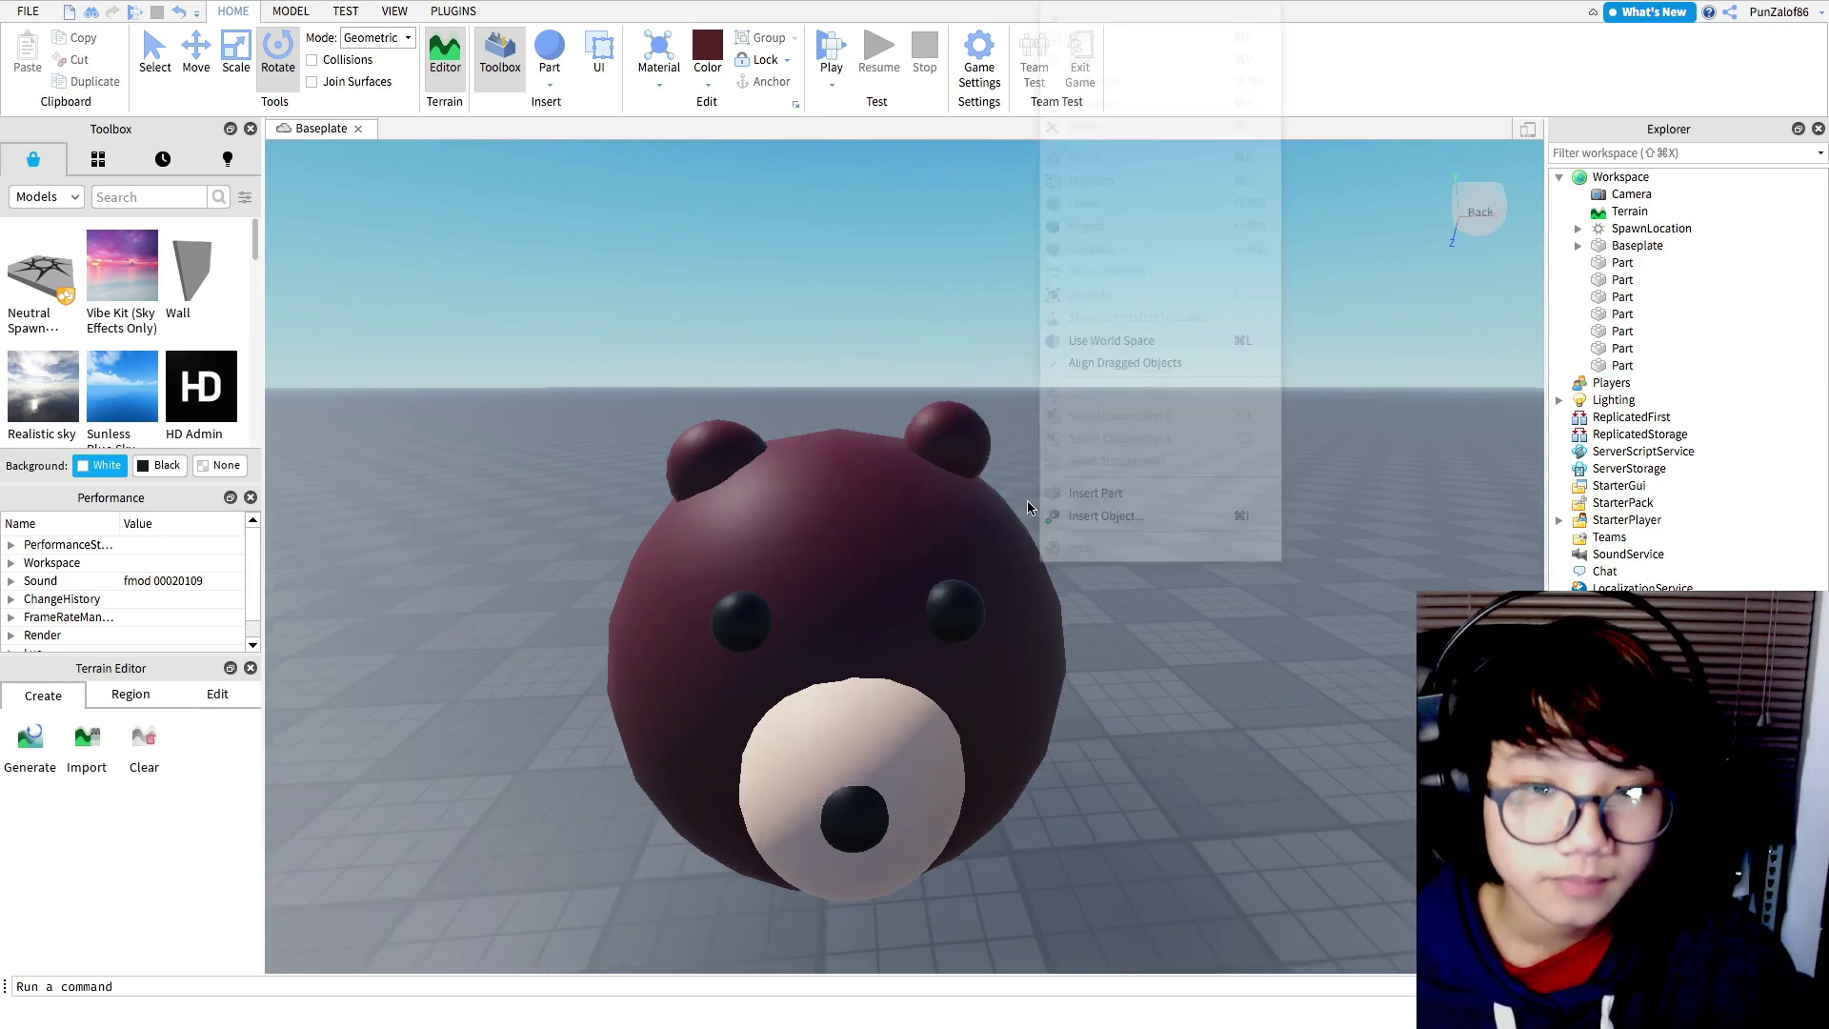
scroll(906, 334, "down", 3)
scroll(907, 334, "up", 5)
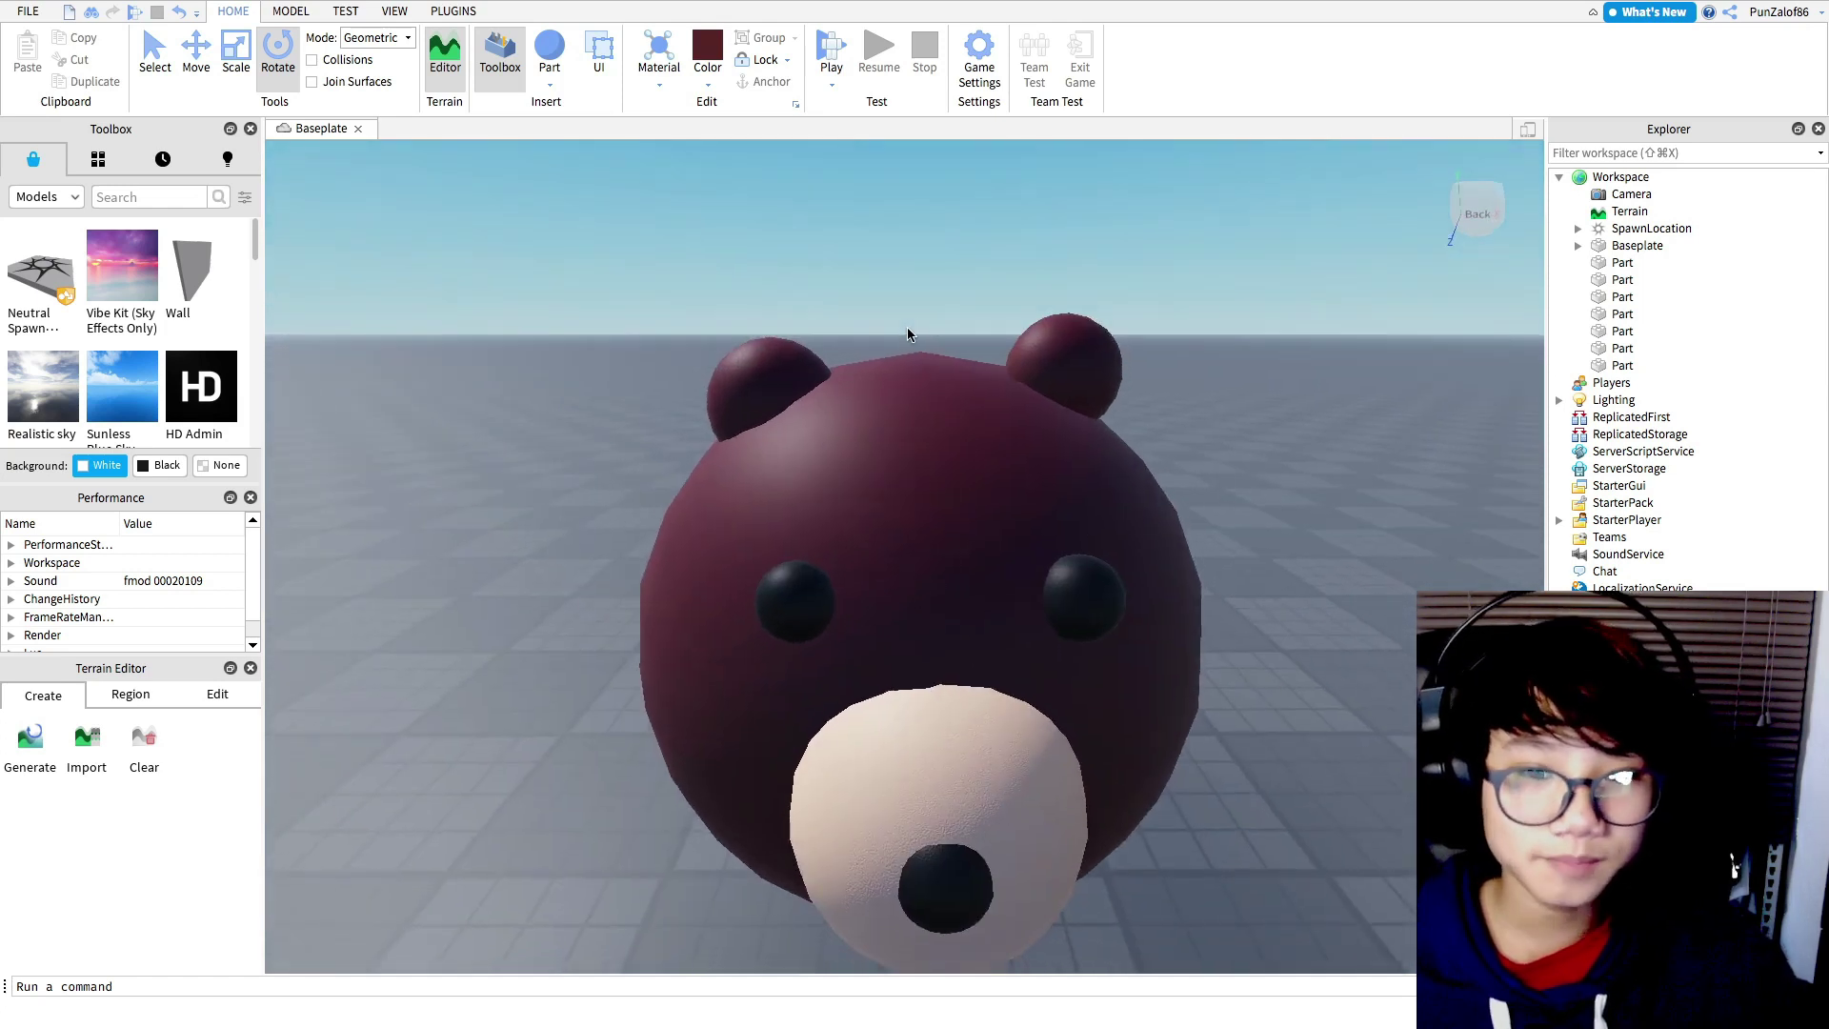
- Compare the two ears by selecting each, and nudge the second one slightly outward
left_click(775, 366)
left_click(192, 61)
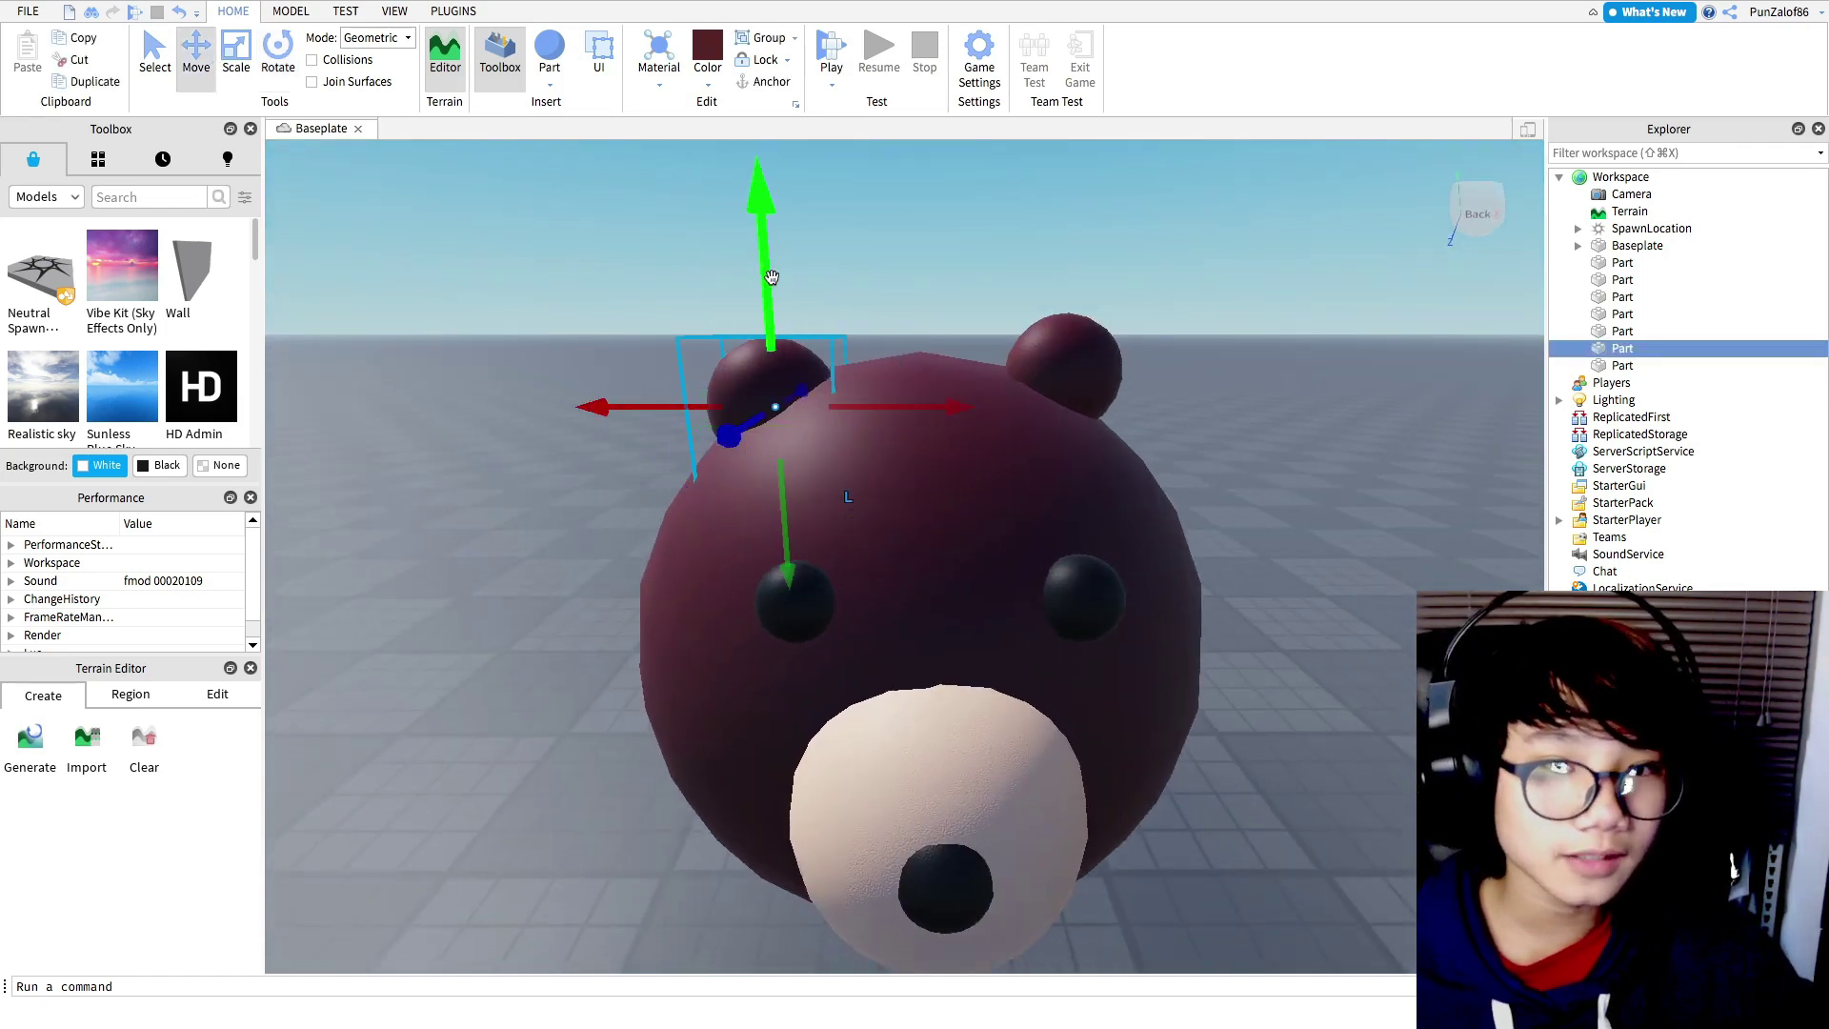
left_click(1072, 361)
left_click_drag(1115, 413, 1124, 411)
right_click_drag(1123, 412, 1177, 471)
scroll(1134, 419, "down", 3)
left_click(1188, 430)
- Pick a light peach part color for the inner ears
scroll(1179, 467, "up", 2)
left_click(708, 52)
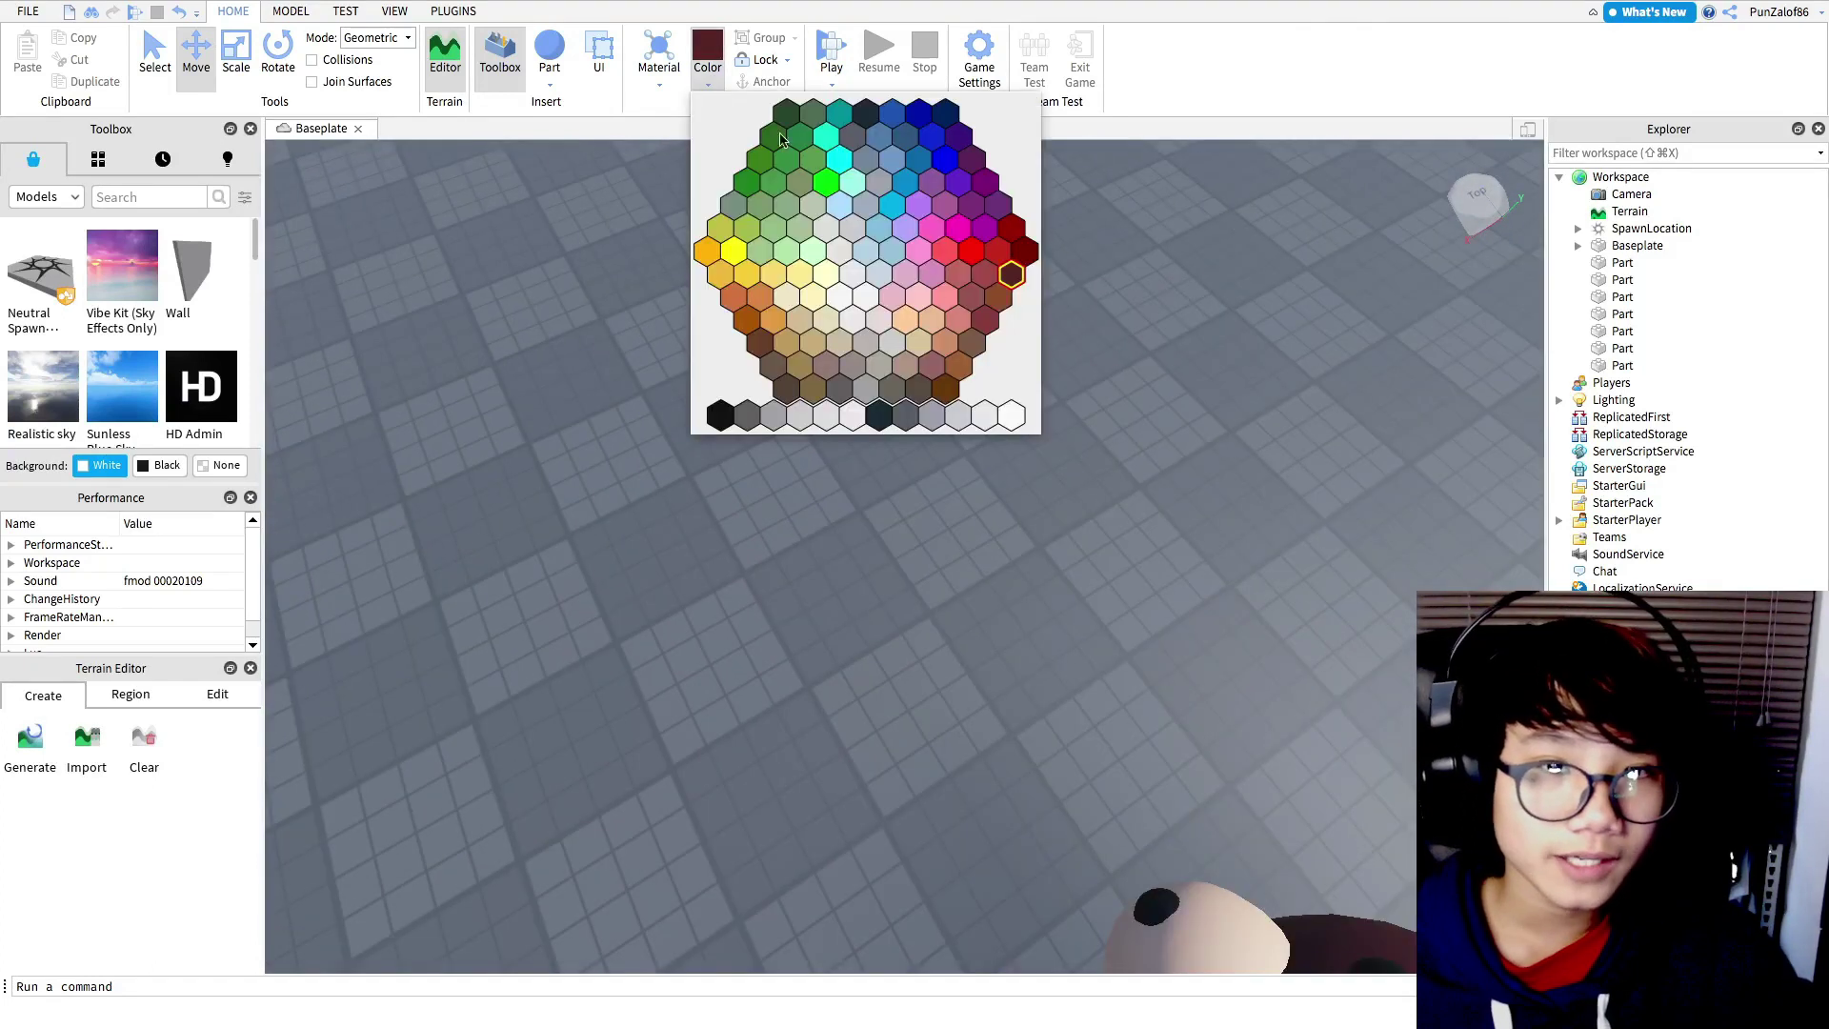
left_click(906, 322)
left_click(710, 85)
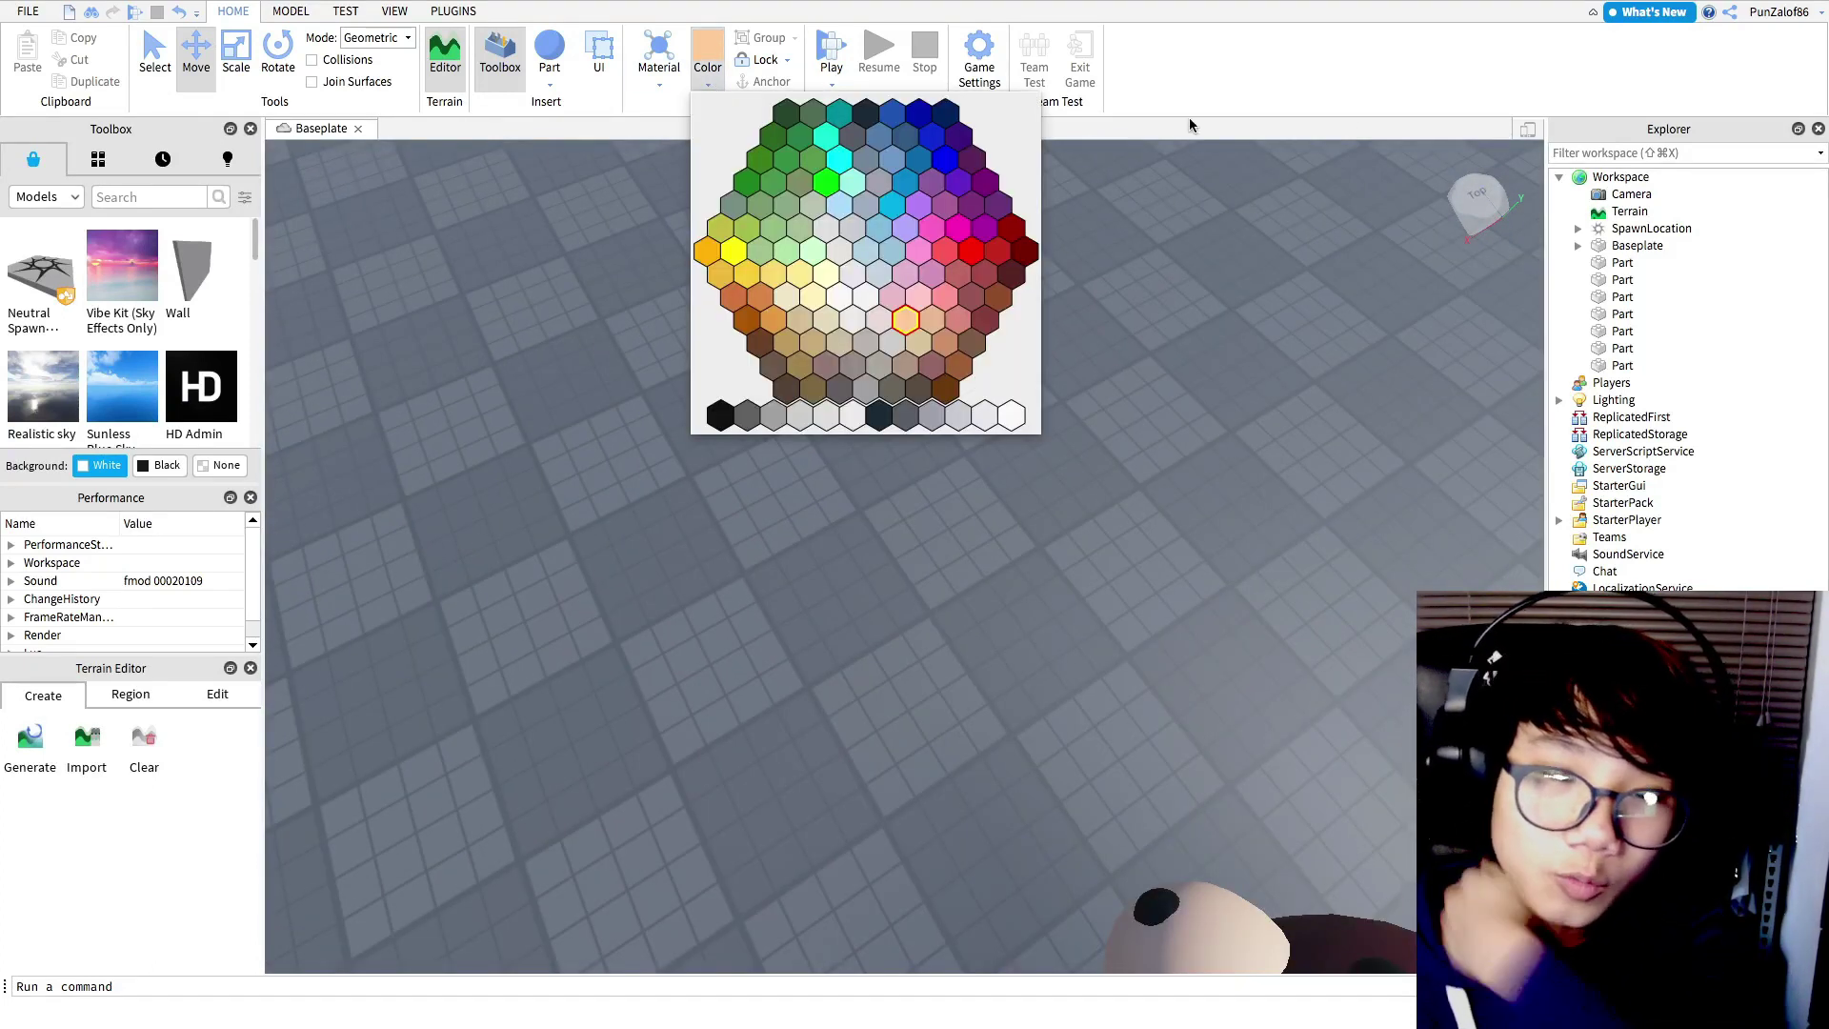
- Switch to the browser's image results, examine the inner ears of the brown bear with the grey bow, and return to Roblox Studio
key("ctrl+Up")
left_click(1009, 70)
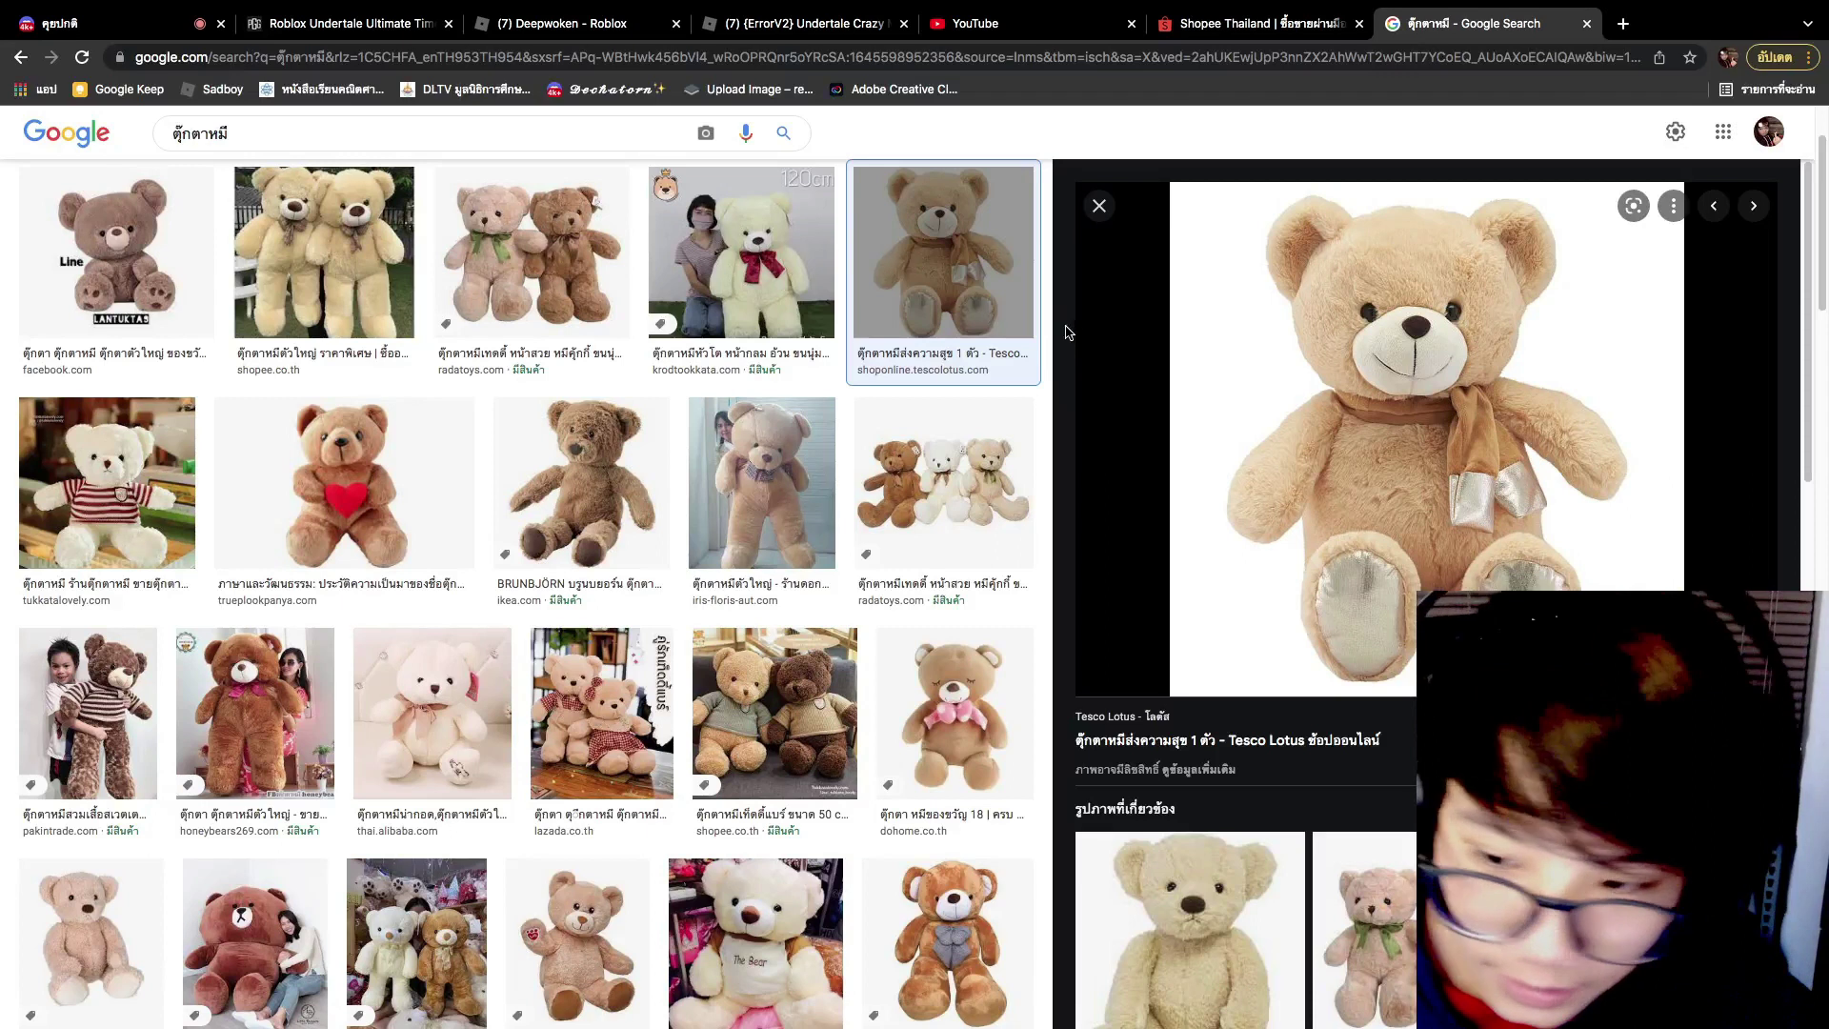
left_click(943, 938)
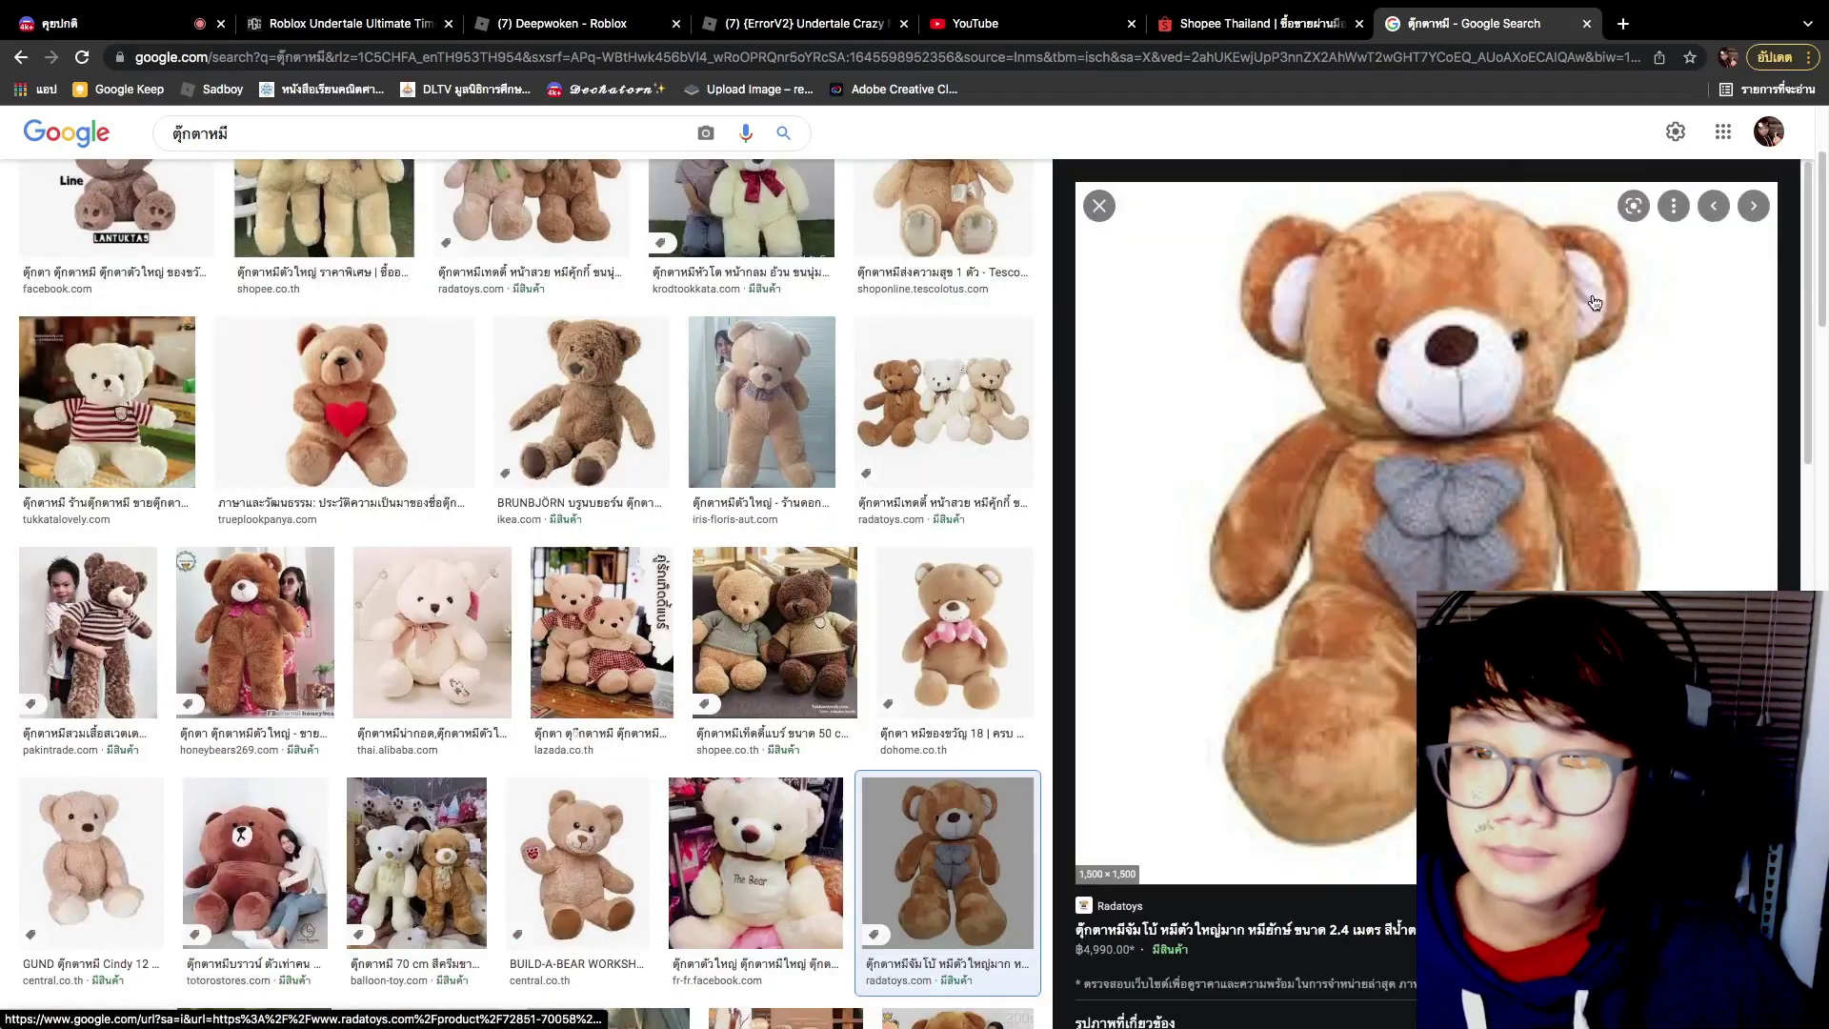
key("ctrl+Up")
left_click(830, 74)
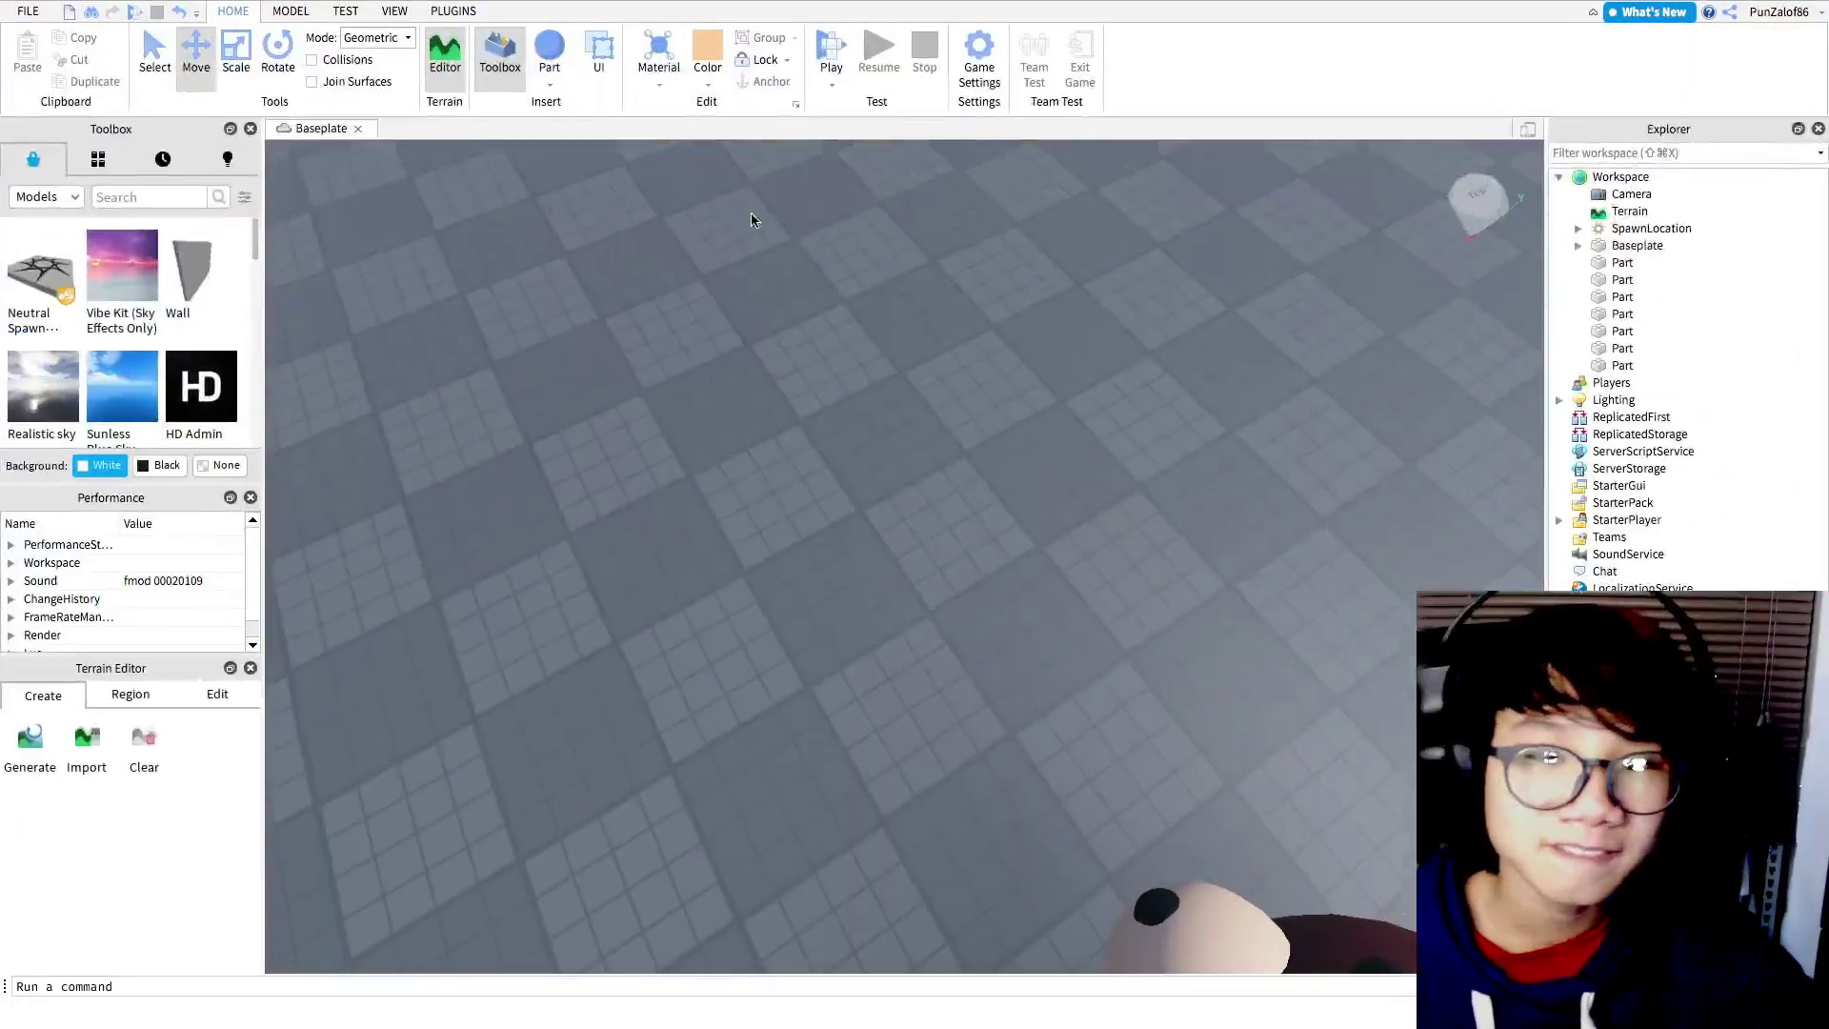
key("ctrl+Up")
left_click(1014, 78)
key("ctrl+Up")
left_click(889, 82)
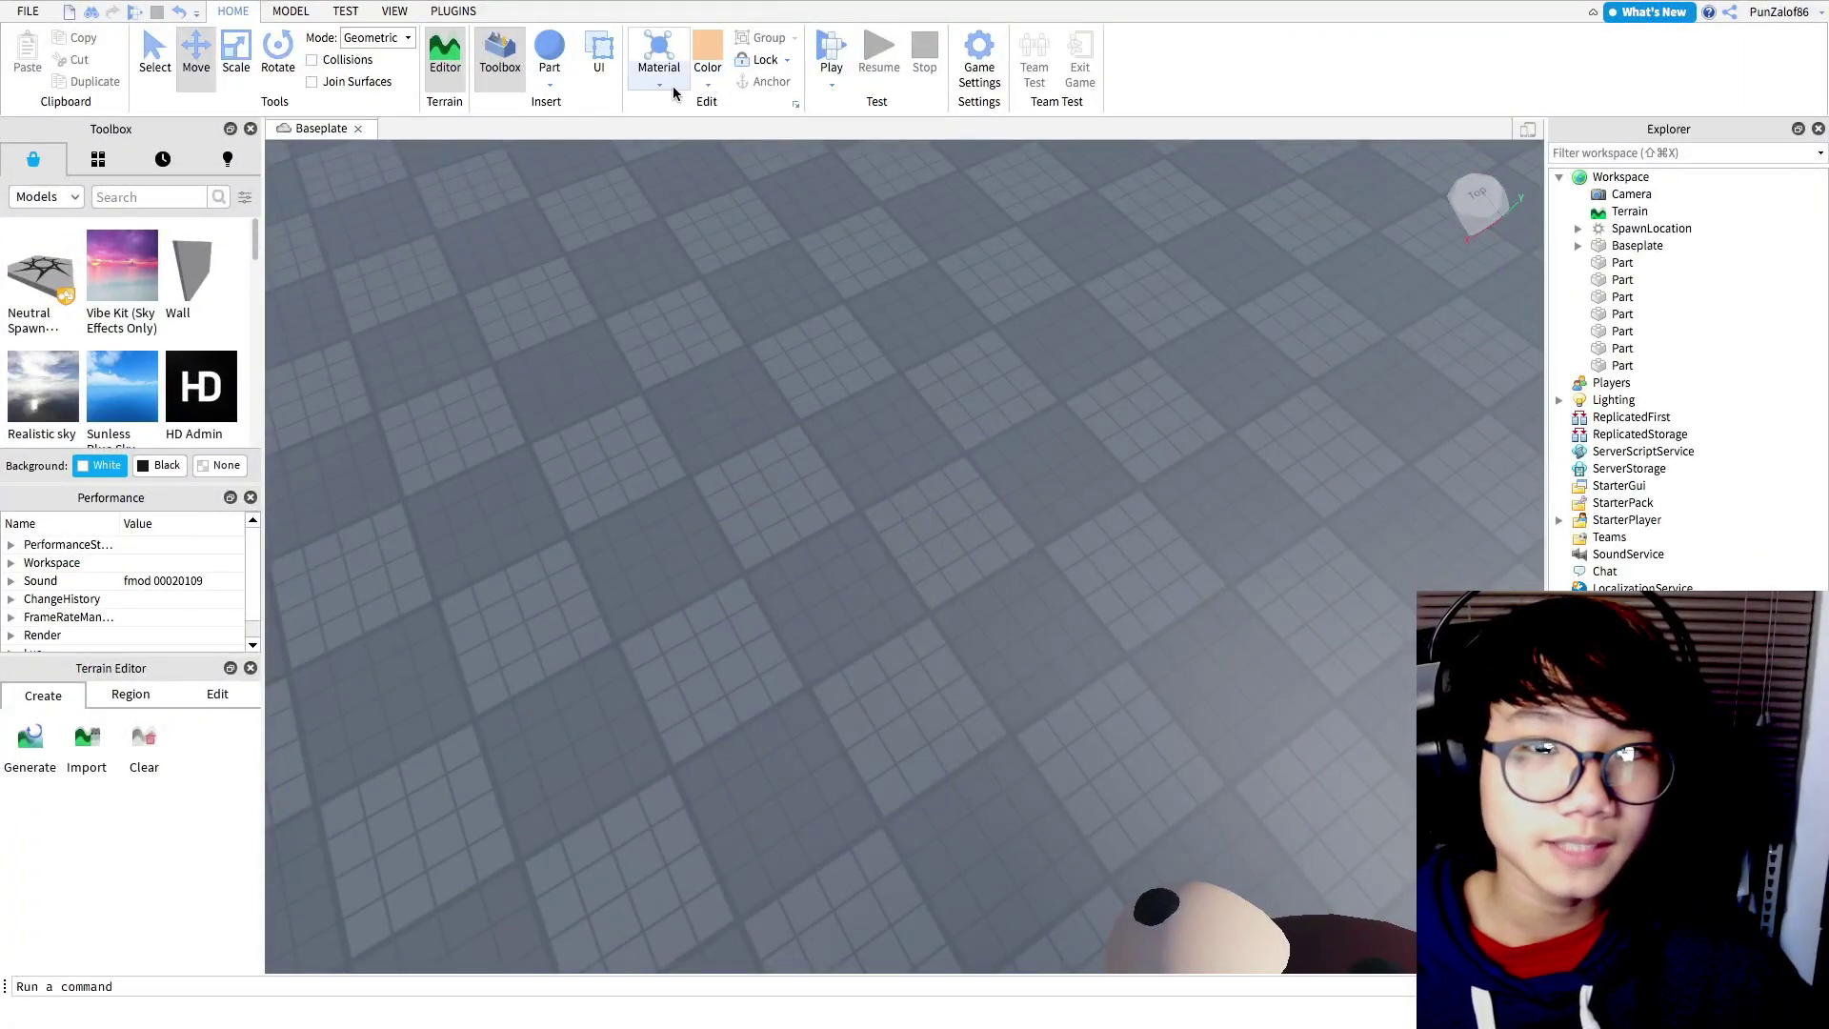
- Set the part color to light peach and insert a sphere in front of the bear's head for the inner ear
left_click(707, 76)
left_click(934, 319)
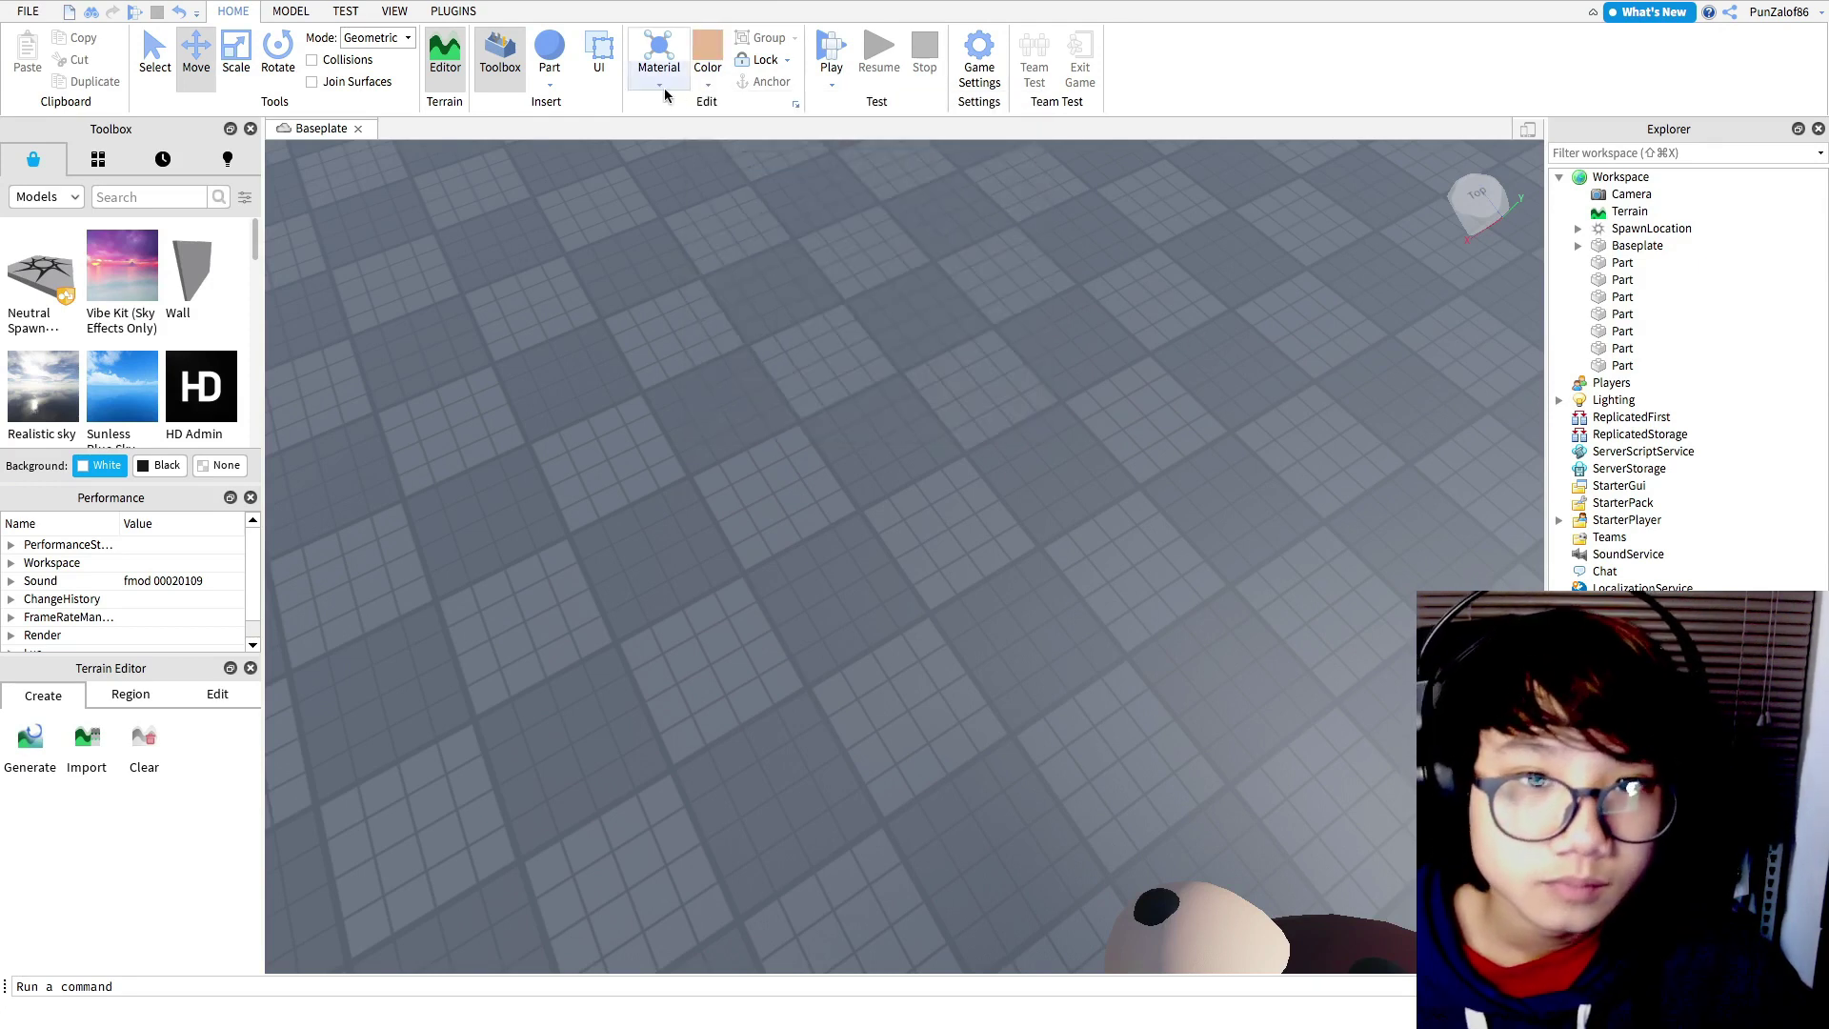
left_click(708, 78)
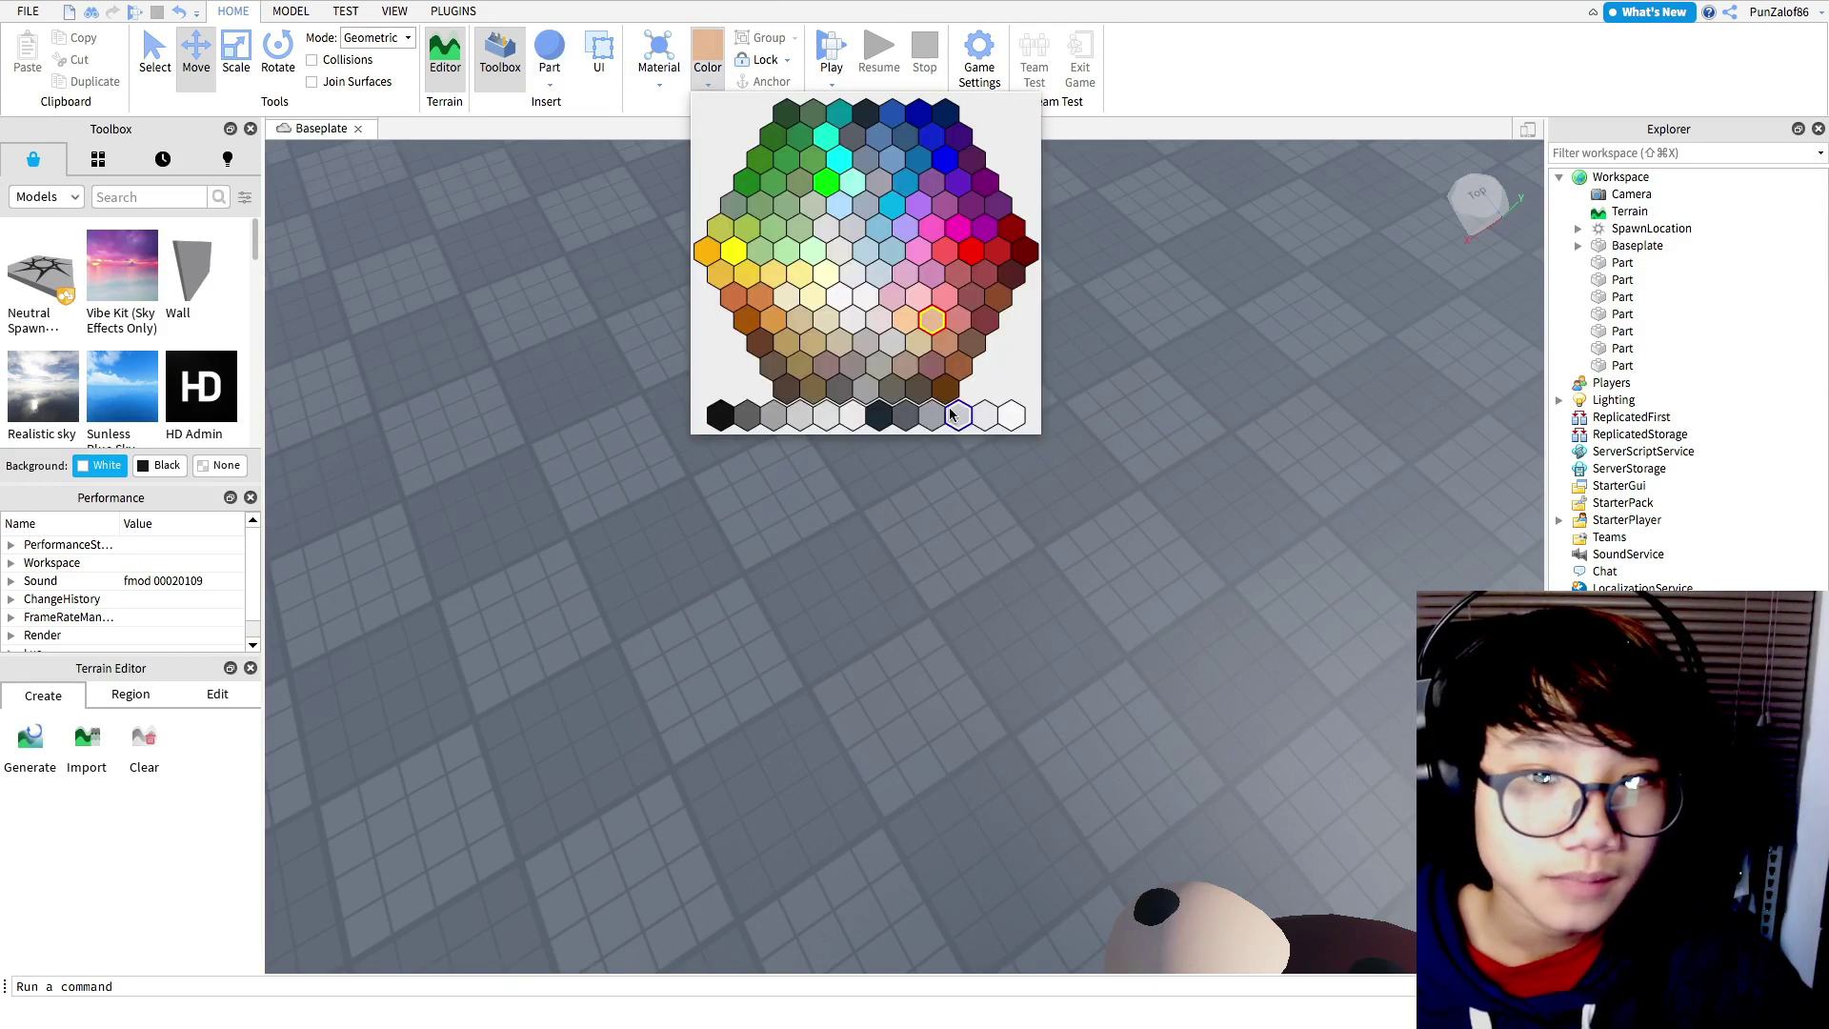
left_click(905, 326)
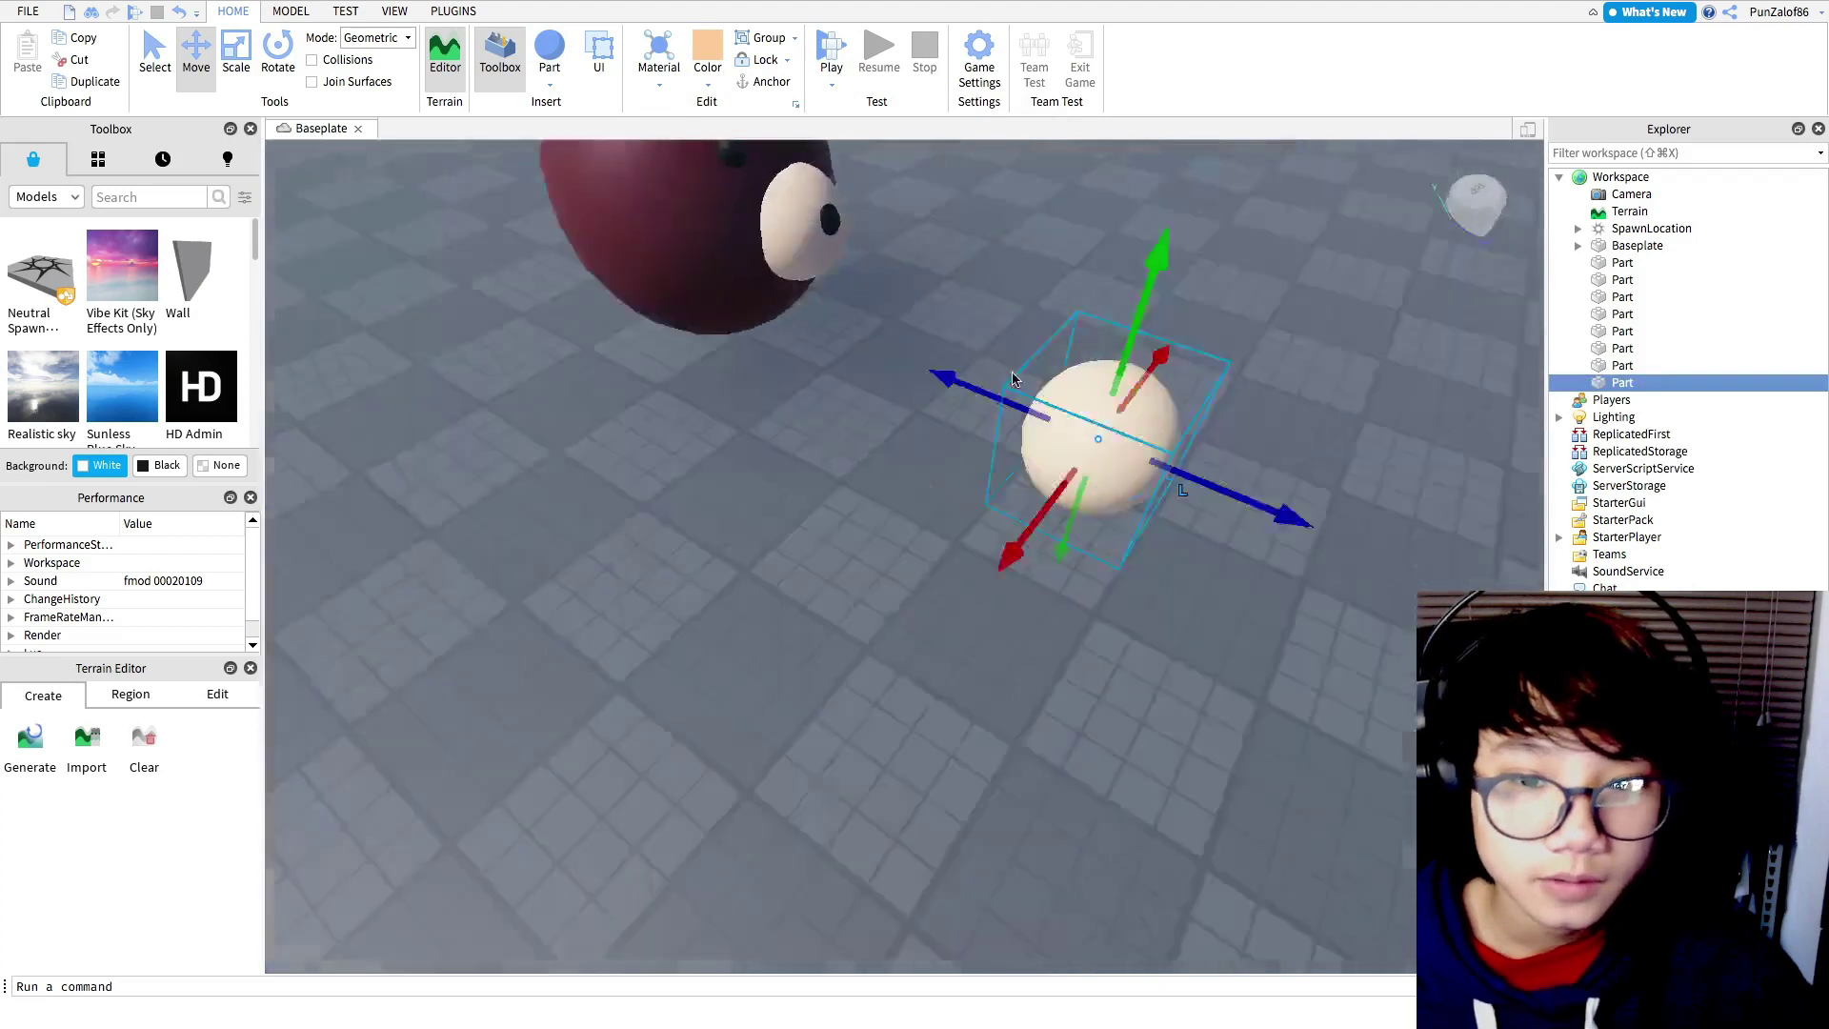
- Scale the light sphere down to fit inside an ear
left_click(266, 57)
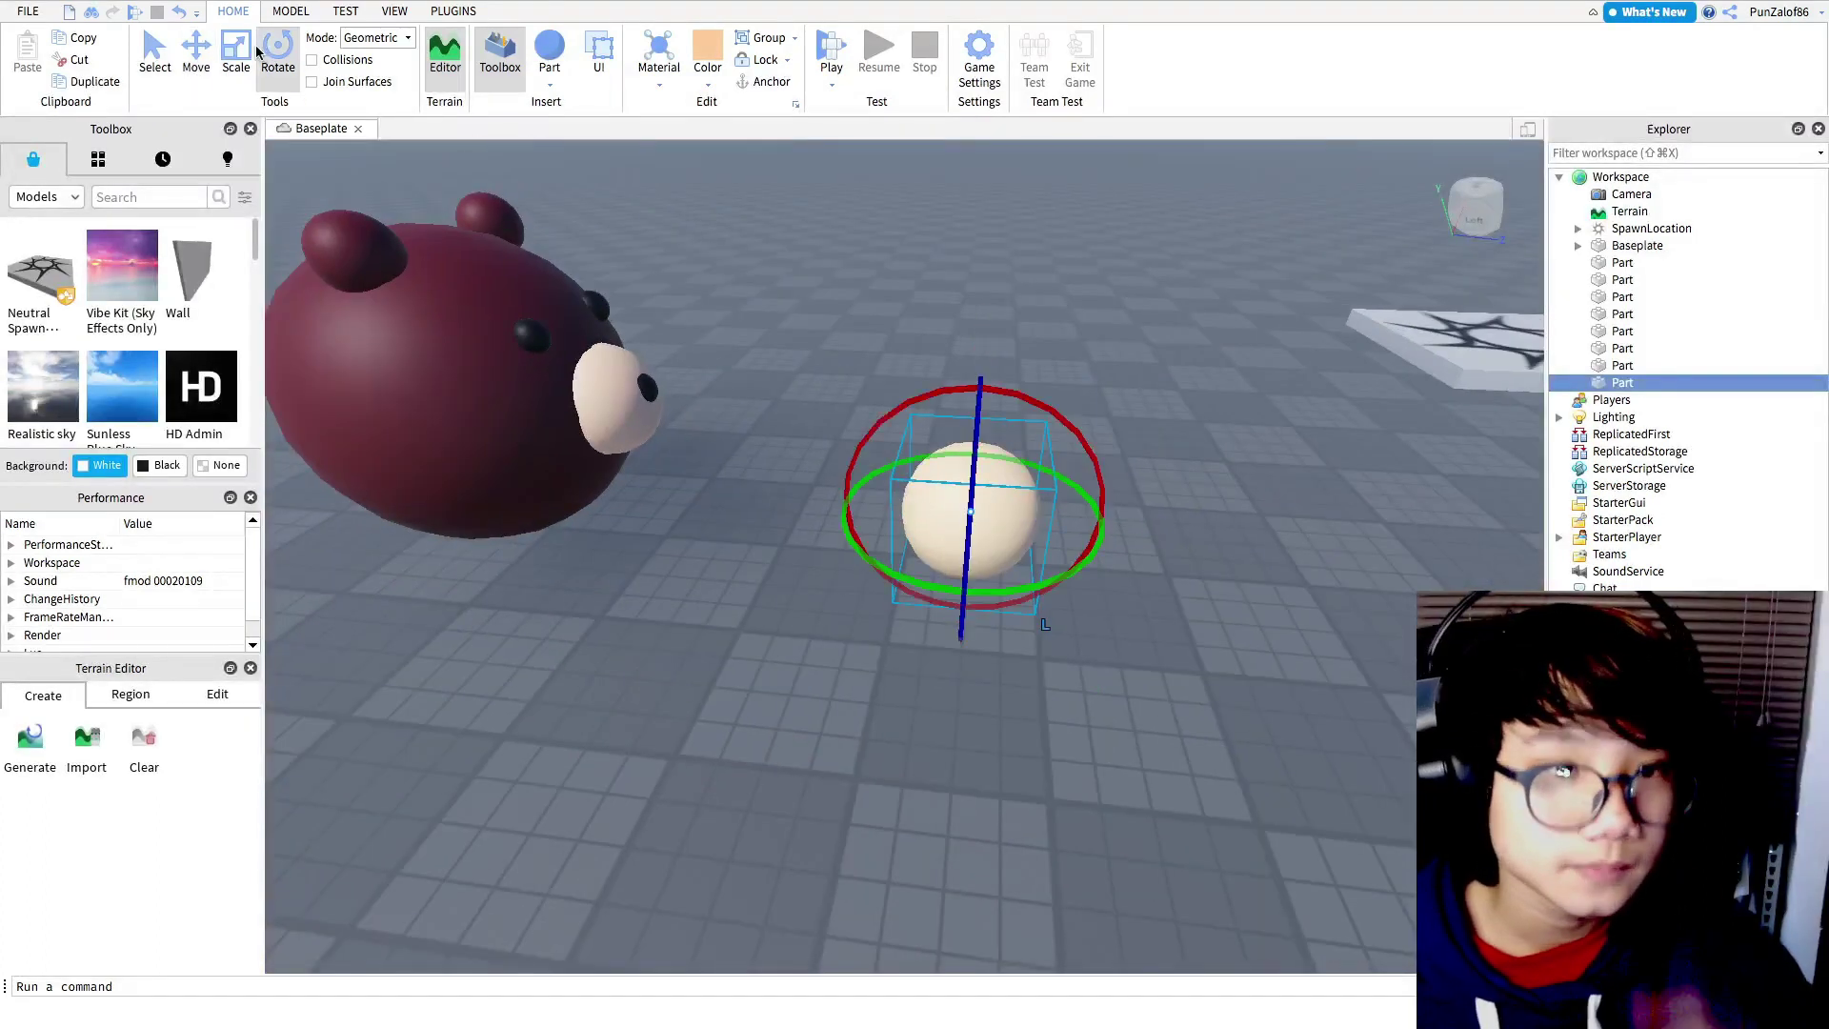
left_click(238, 63)
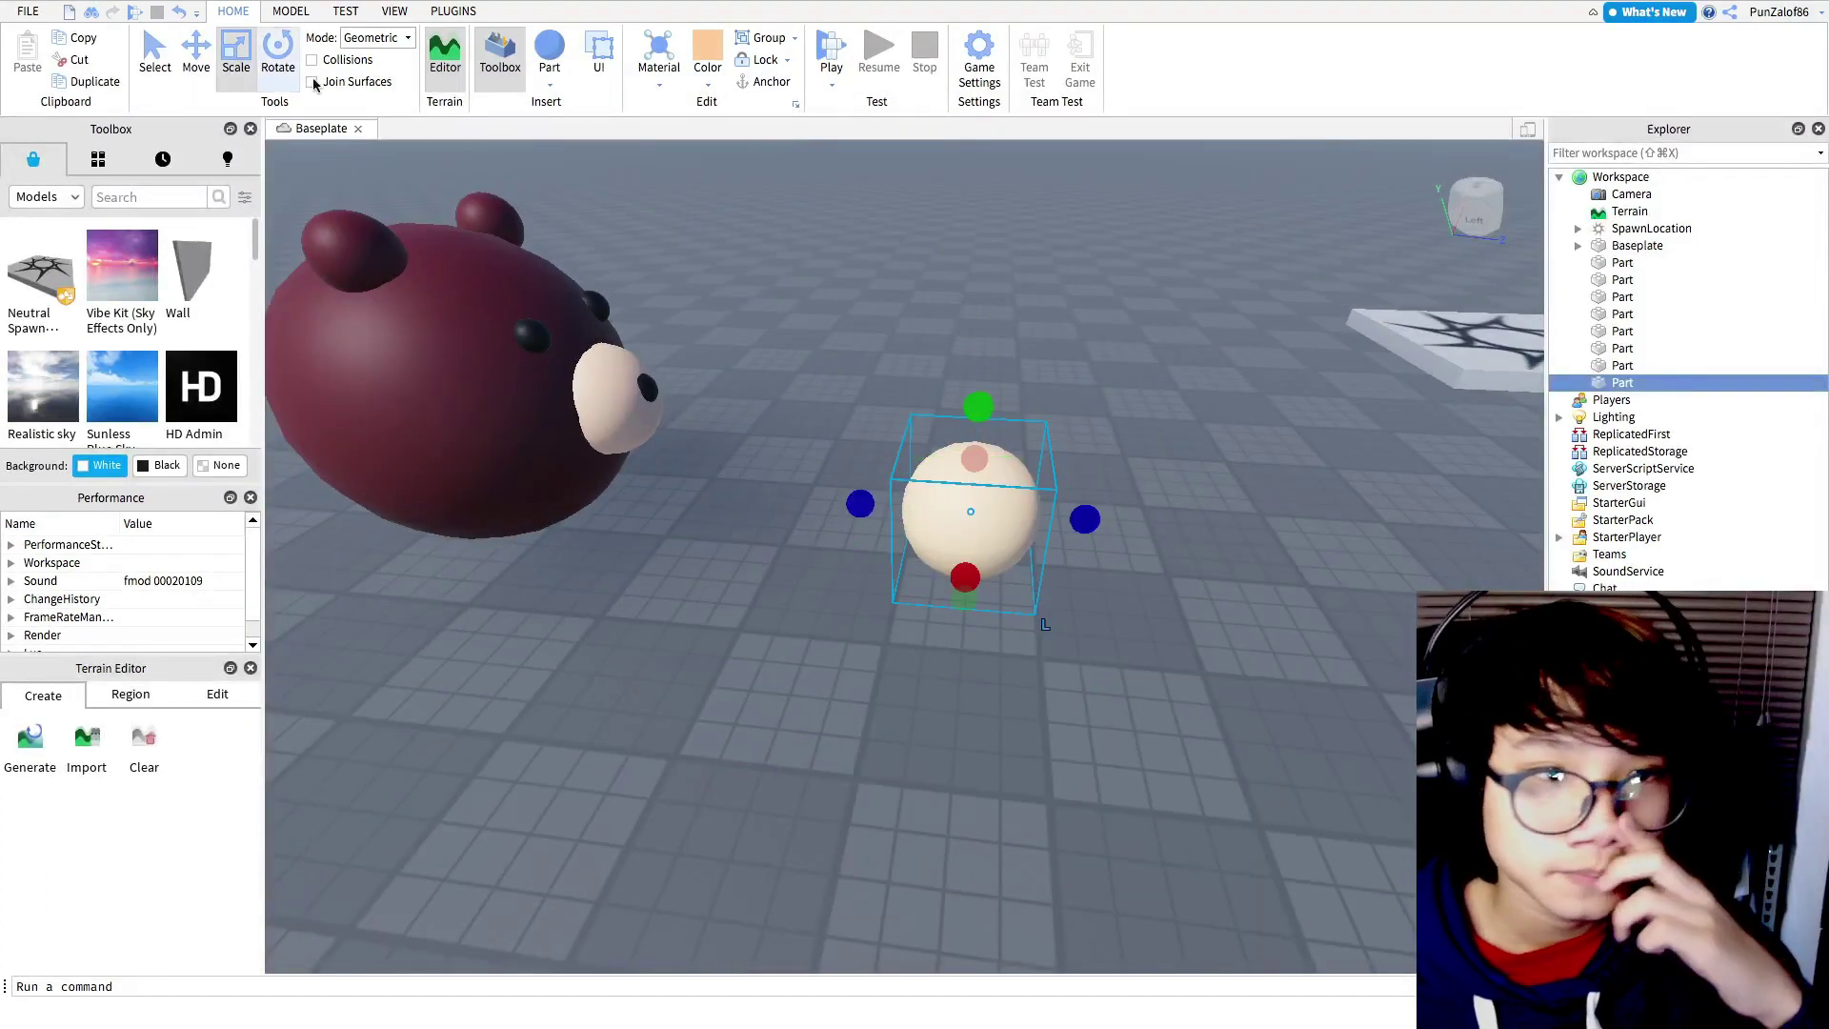
left_click_drag(977, 409, 984, 294)
- Move the small light sphere back to the bear's head and raise it toward the ears
left_click(191, 53)
left_click_drag(877, 388, 454, 366)
right_click_drag(911, 370, 809, 498)
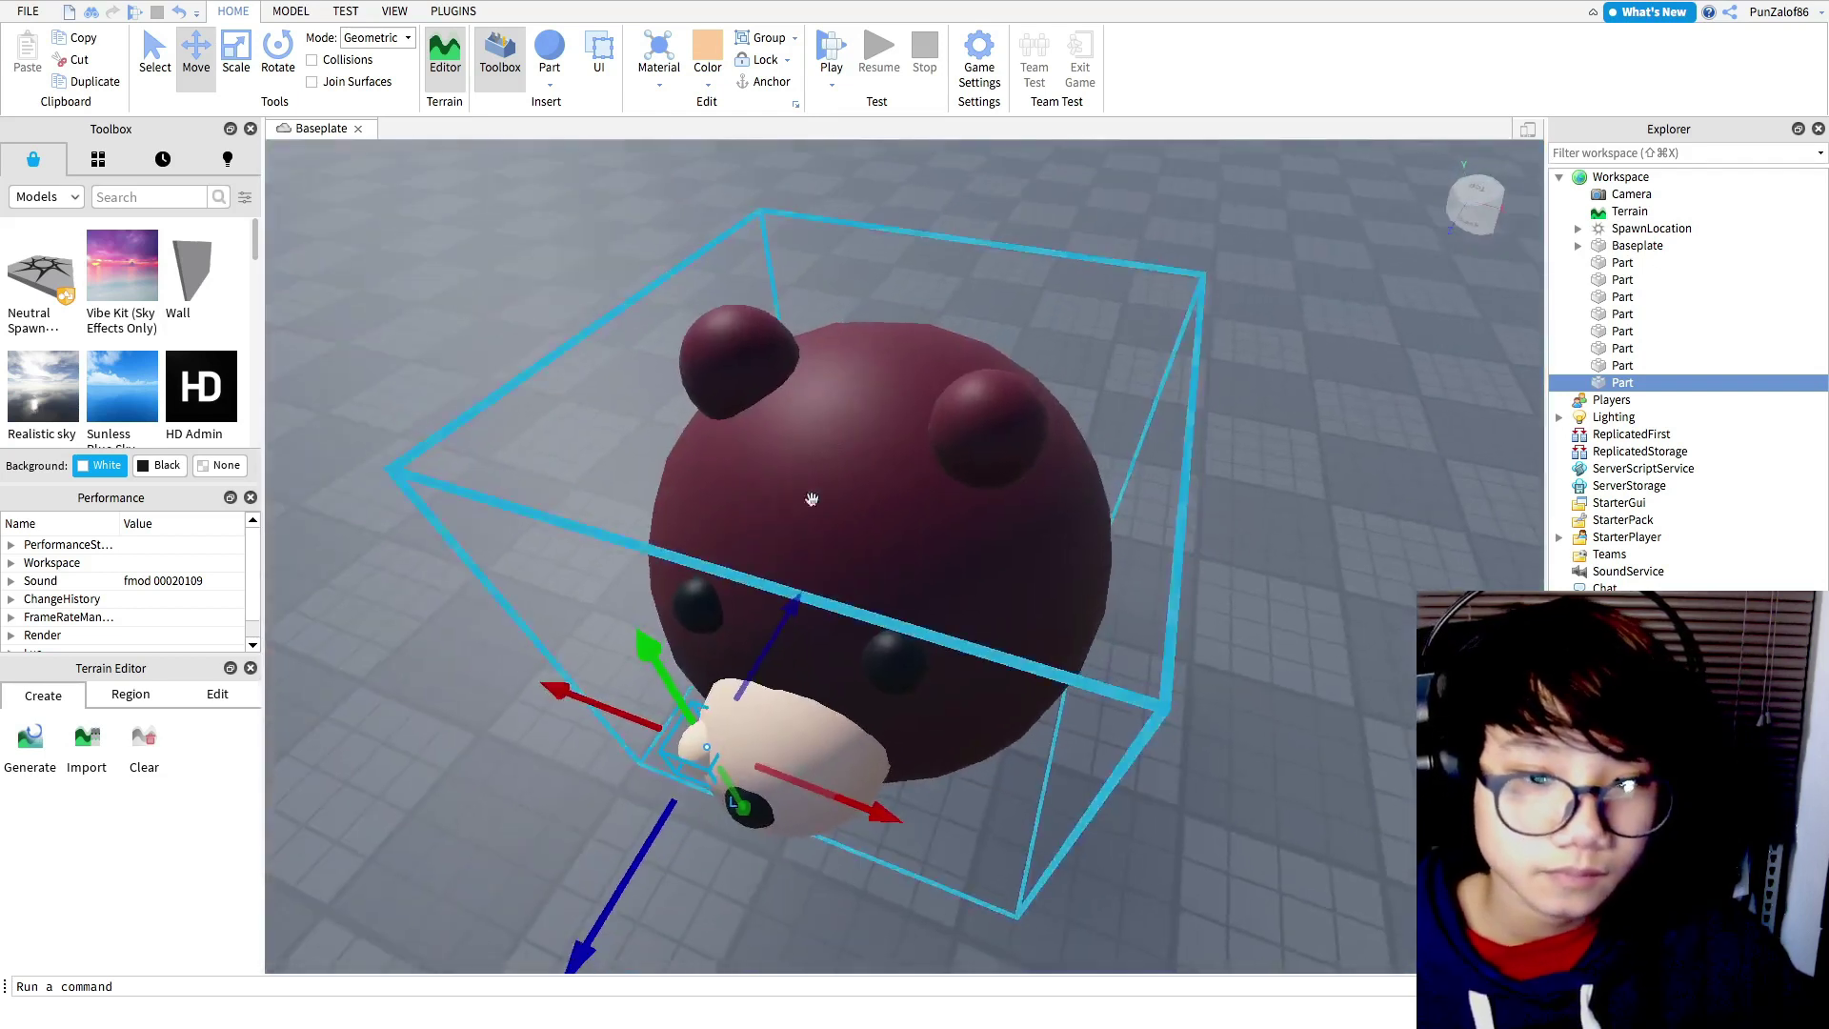
left_click_drag(653, 654, 661, 379)
left_click_drag(714, 471, 746, 414)
right_click_drag(1146, 402, 1199, 438)
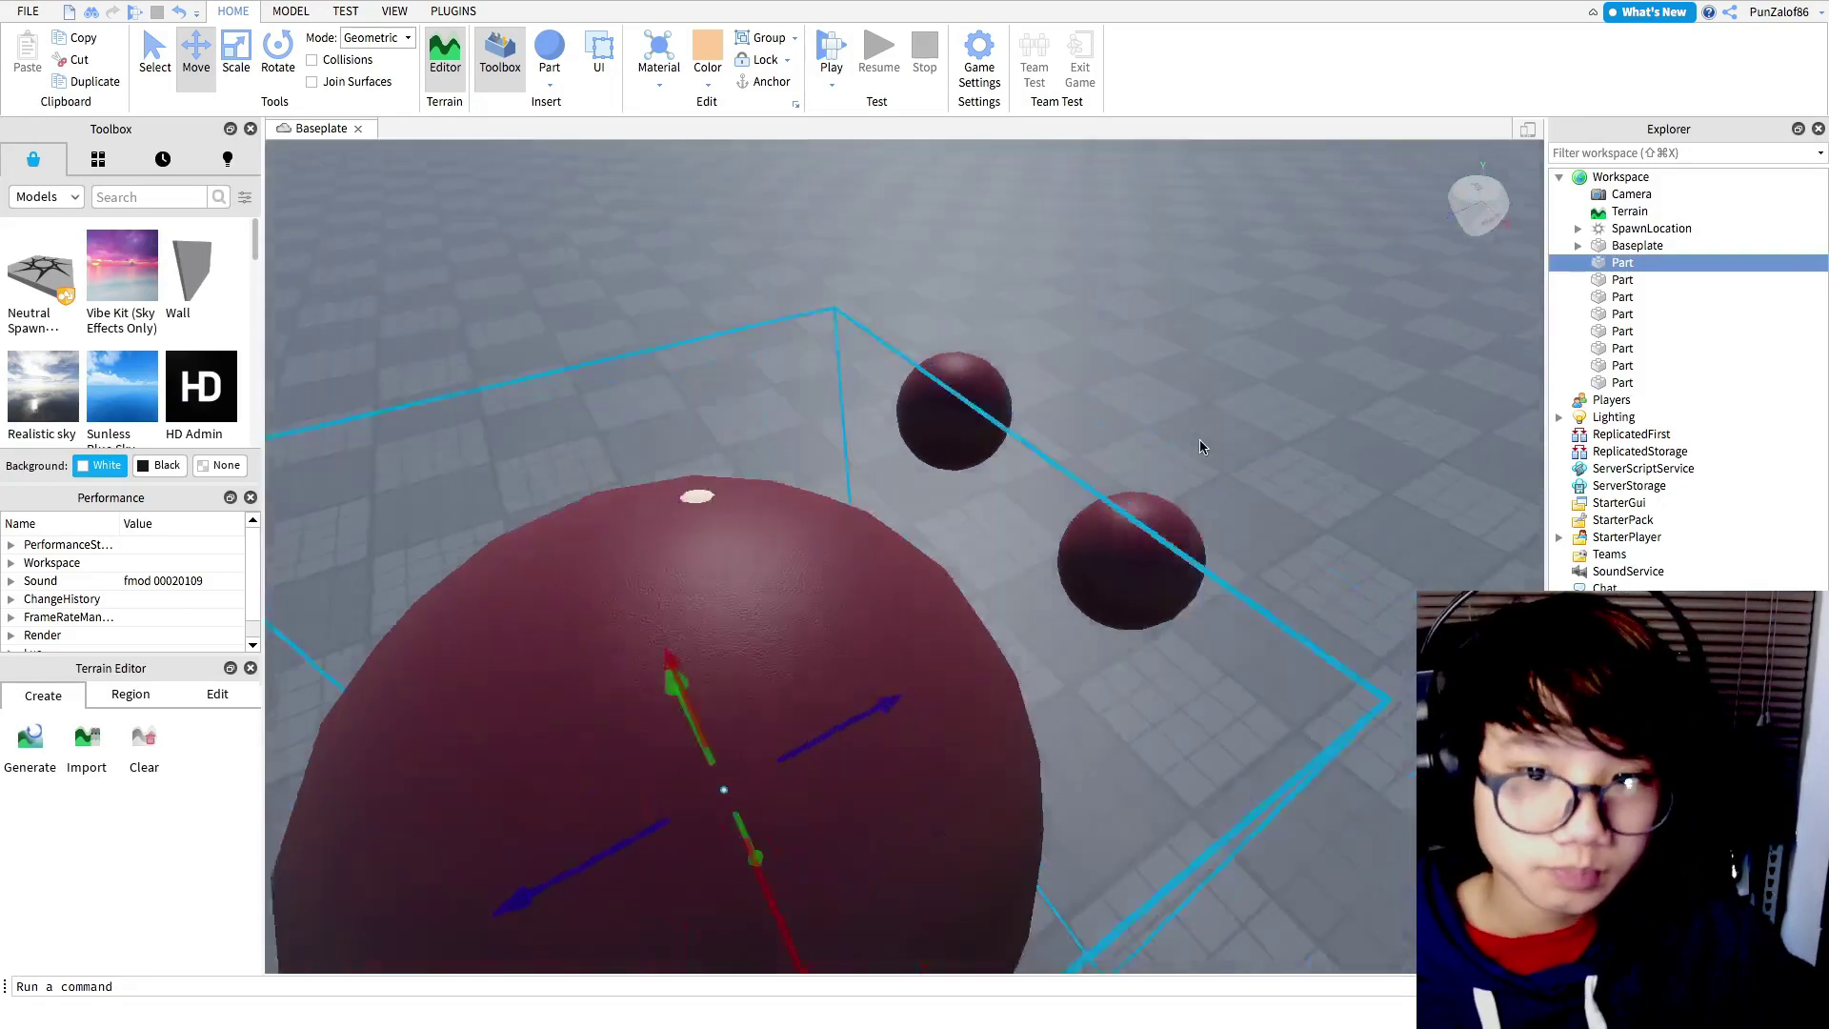
scroll(1198, 438, "down", 5)
left_click(1278, 505)
right_click_drag(1278, 505, 1148, 562)
scroll(1197, 520, "up", 2)
left_click(1162, 560)
right_click_drag(941, 586, 1097, 576)
left_click(1104, 257)
right_click_drag(1105, 256, 1107, 255)
- Fit the small light sphere into the front of the ear on the viewer's left as its inner ear
left_click(748, 671)
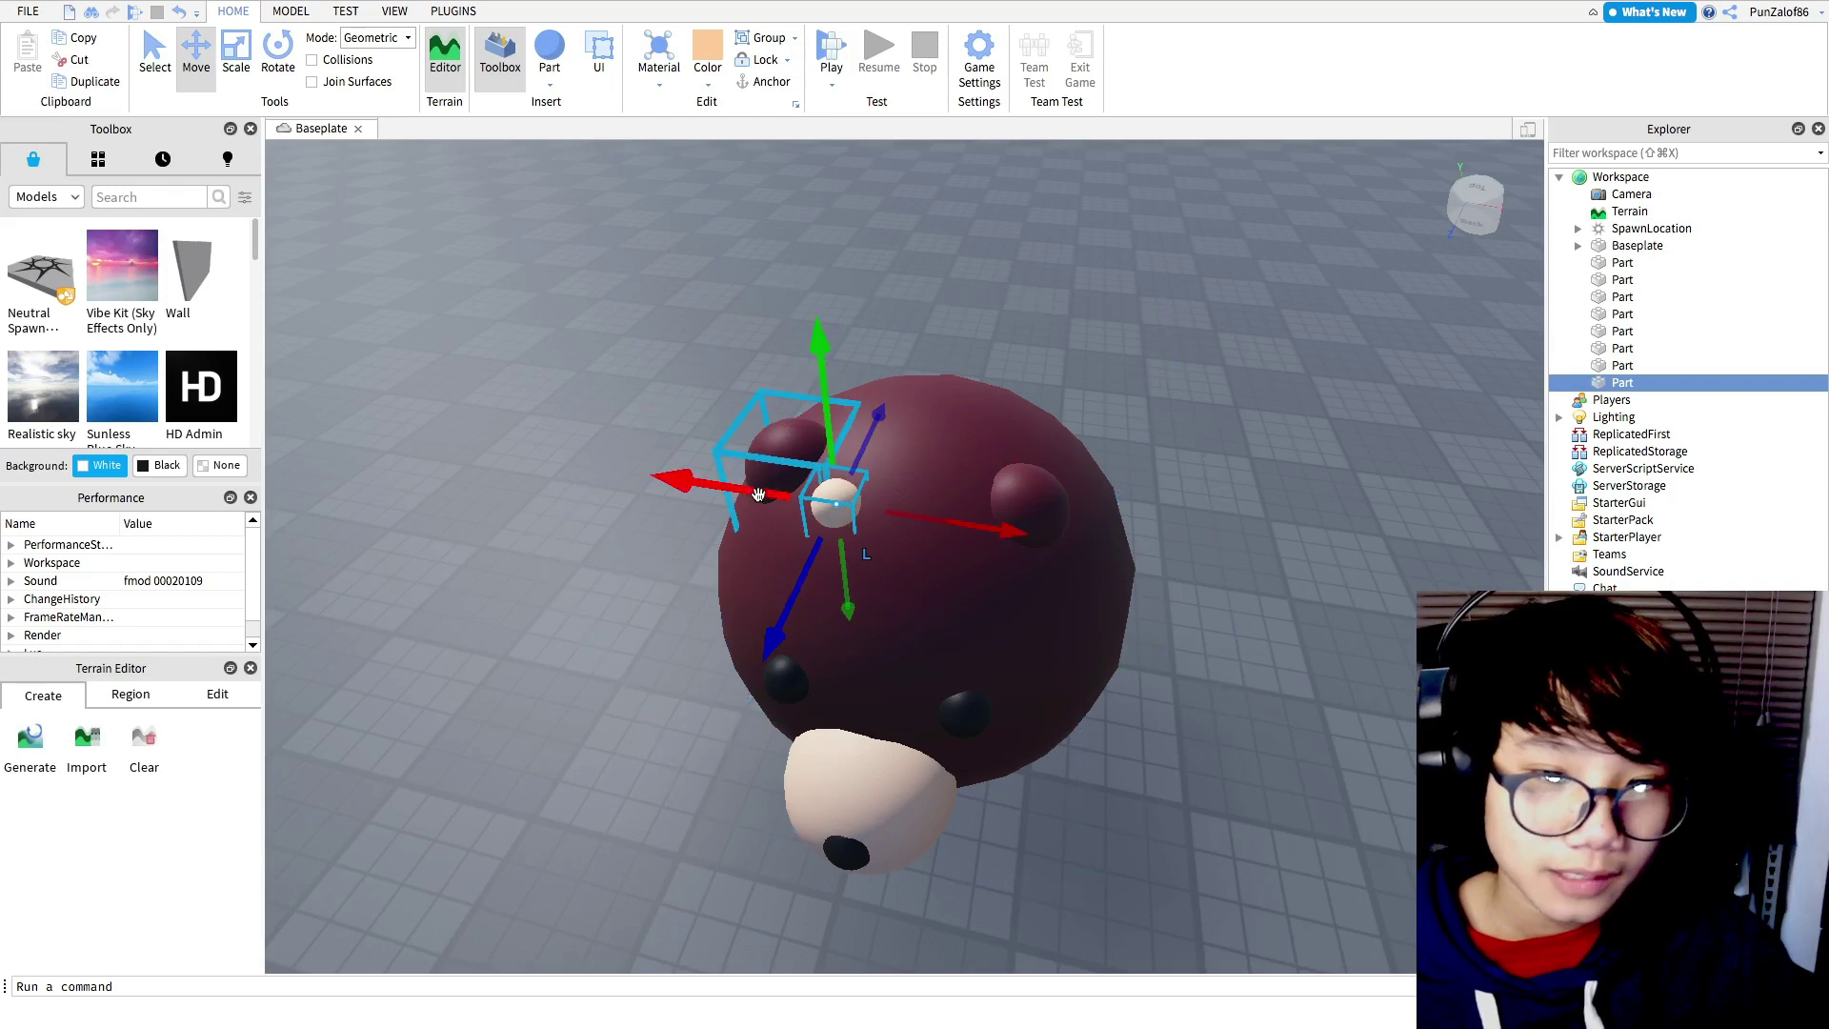
mouse_move(813, 433)
left_mouse_down()
mouse_move(781, 426)
mouse_move(799, 427)
left_mouse_up()
left_click_drag(782, 531, 738, 535)
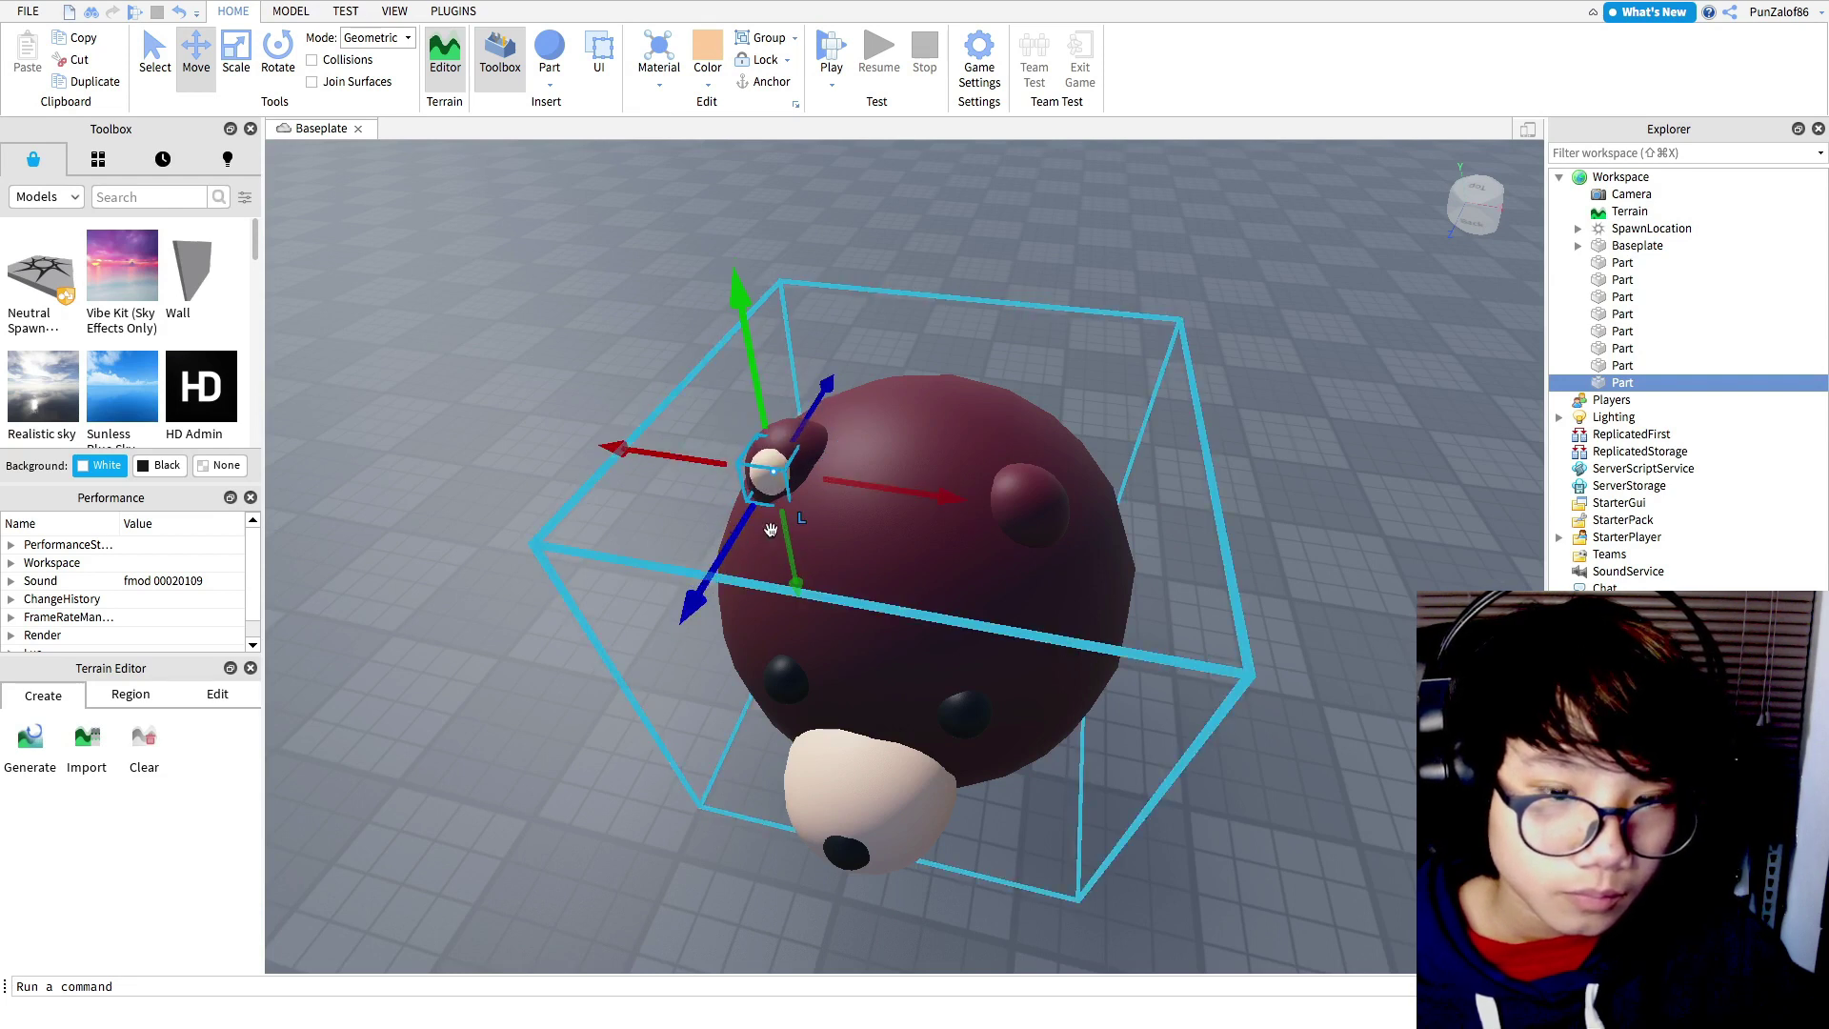
left_click(1082, 273)
right_click_drag(1074, 362, 1072, 365)
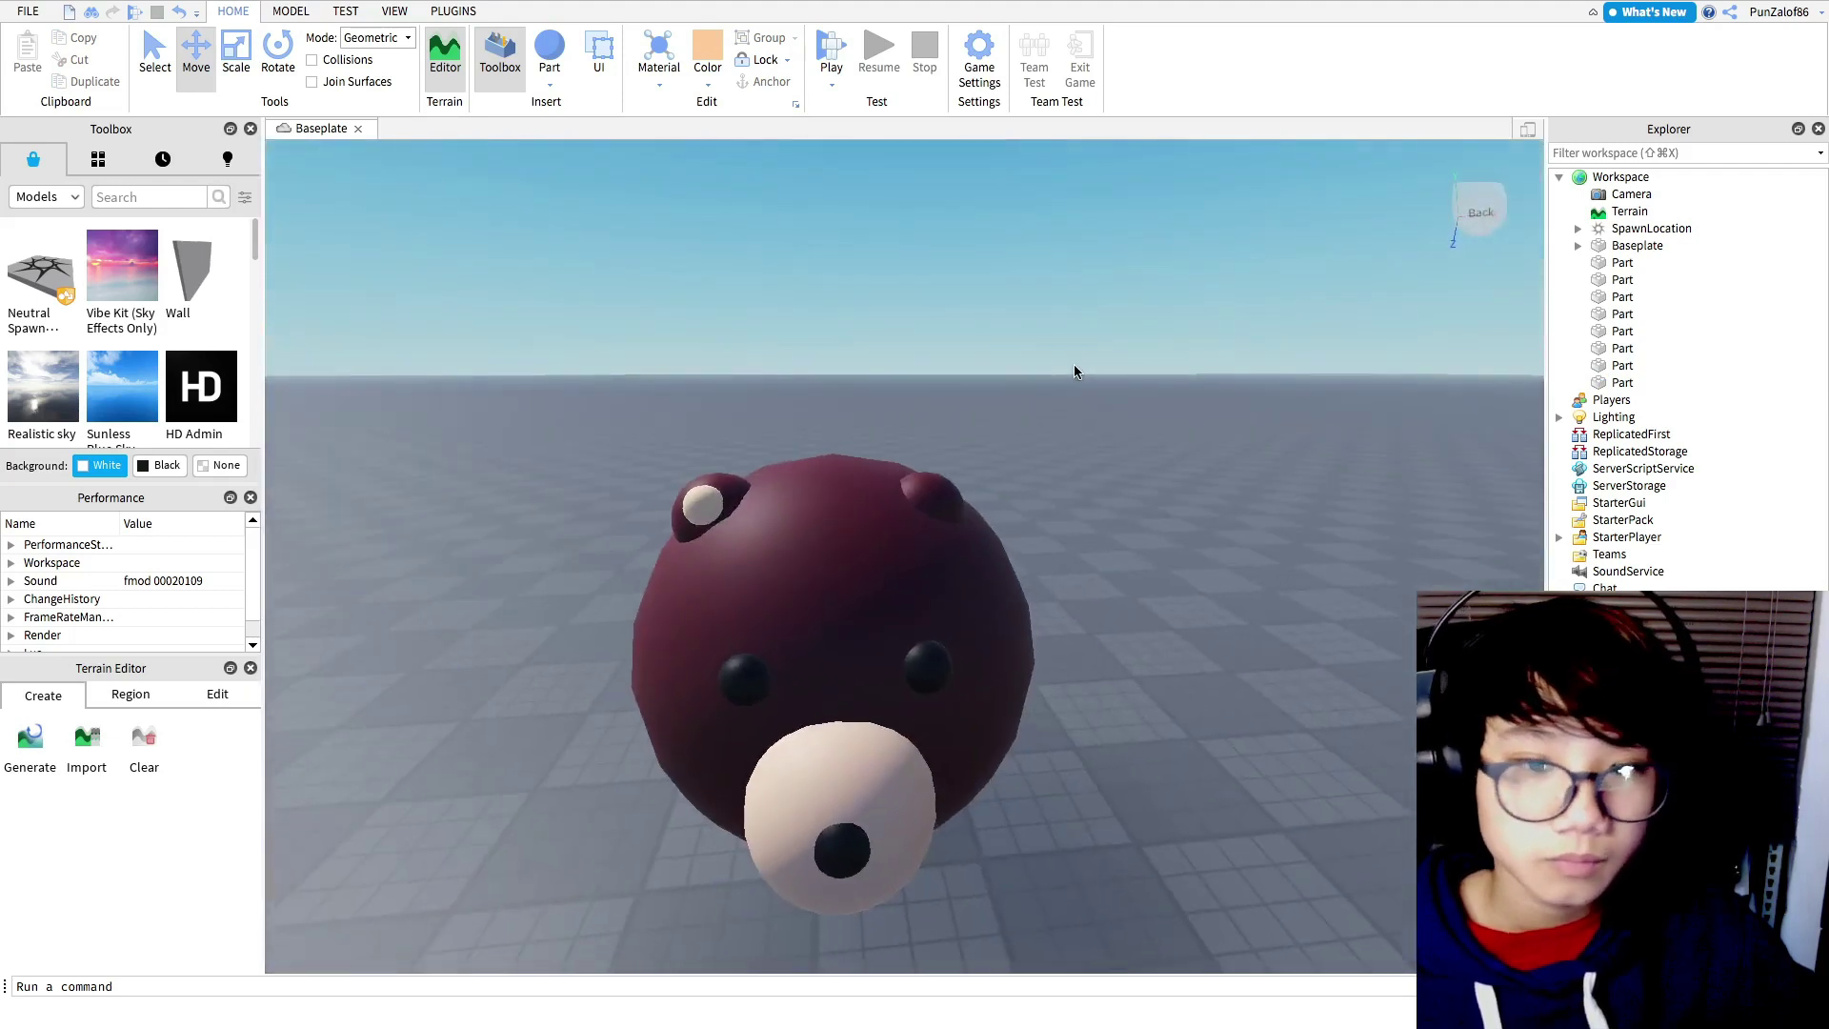
left_click(729, 487)
left_click_drag(711, 442, 710, 436)
left_click_drag(630, 515, 623, 515)
- Insert another light peach sphere and place it by the ear on the viewer's right
left_click(922, 368)
right_click_drag(948, 386, 951, 384)
left_click(549, 63)
left_click(1170, 586)
left_click_drag(922, 511, 928, 499)
- Scale down the new light sphere above the ear on the viewer's right and switch to the Move tool
left_click(250, 52)
left_click_drag(918, 346, 550, 188)
right_click_drag(871, 321, 941, 324)
left_click(196, 54)
key("w")
key("w")
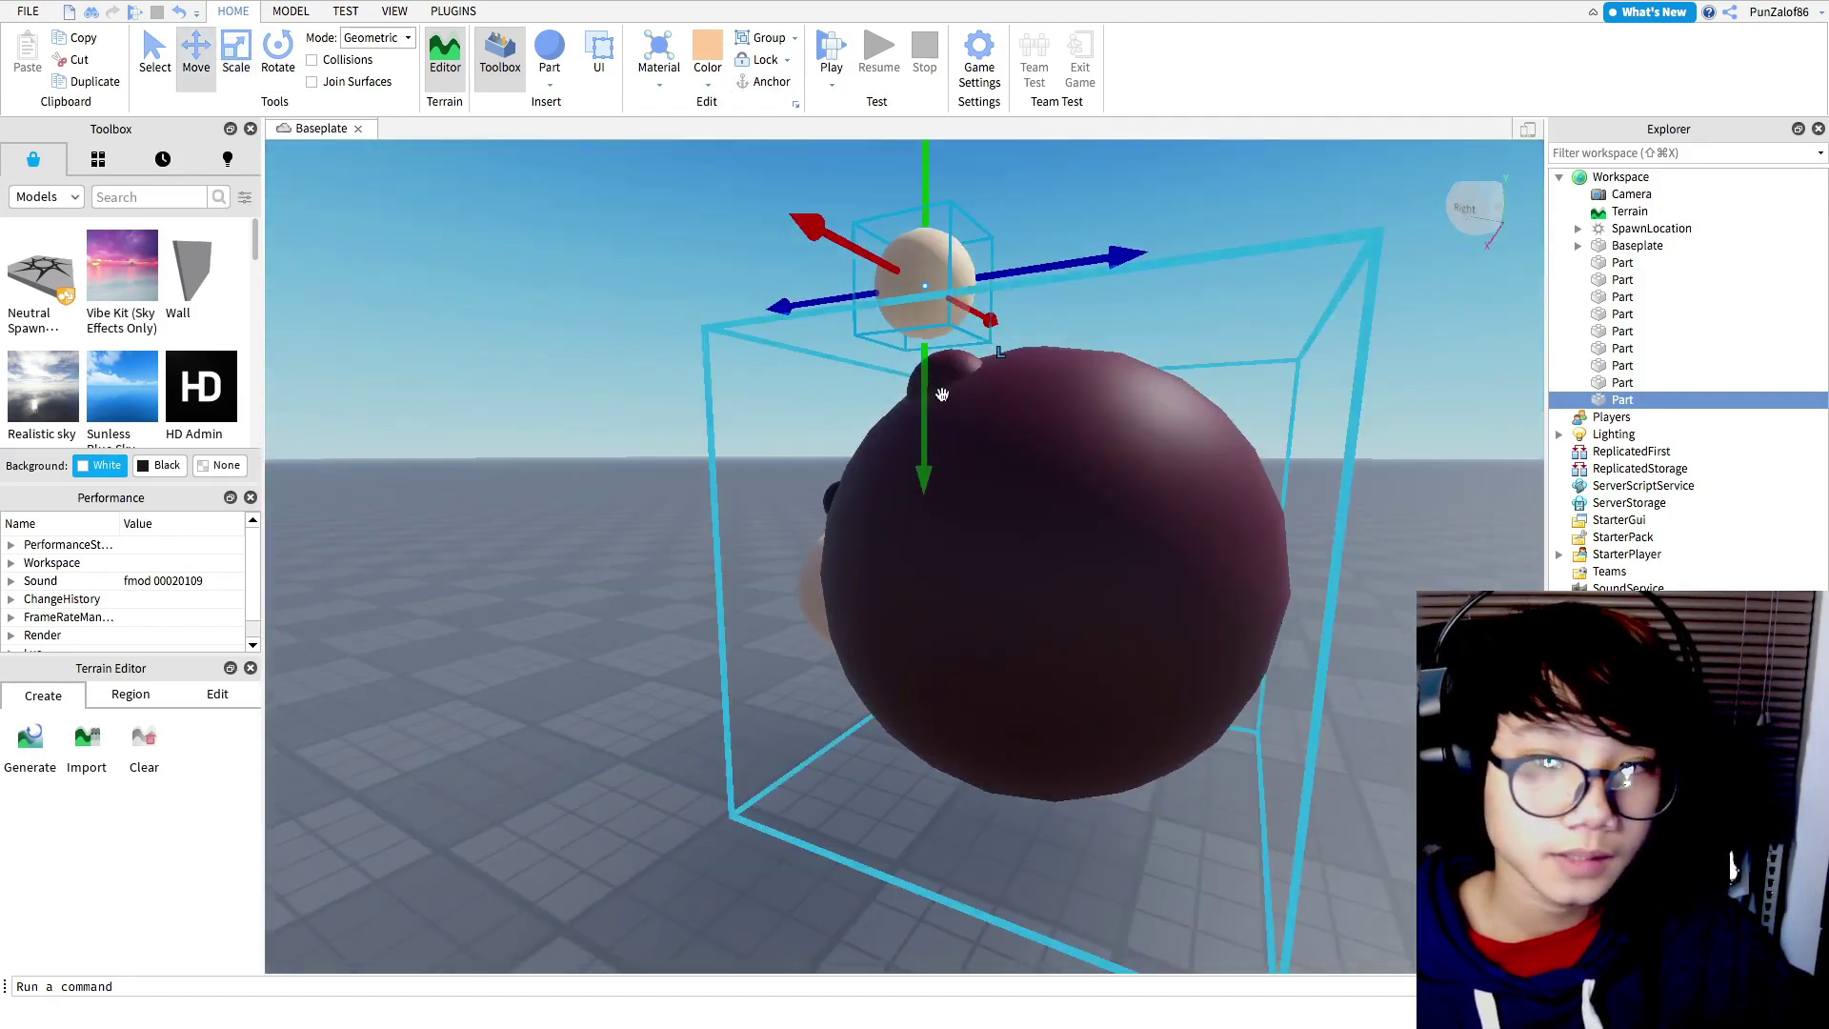
- Shift the dark ear on the viewer's right slightly outward and up on the head
left_click(938, 375)
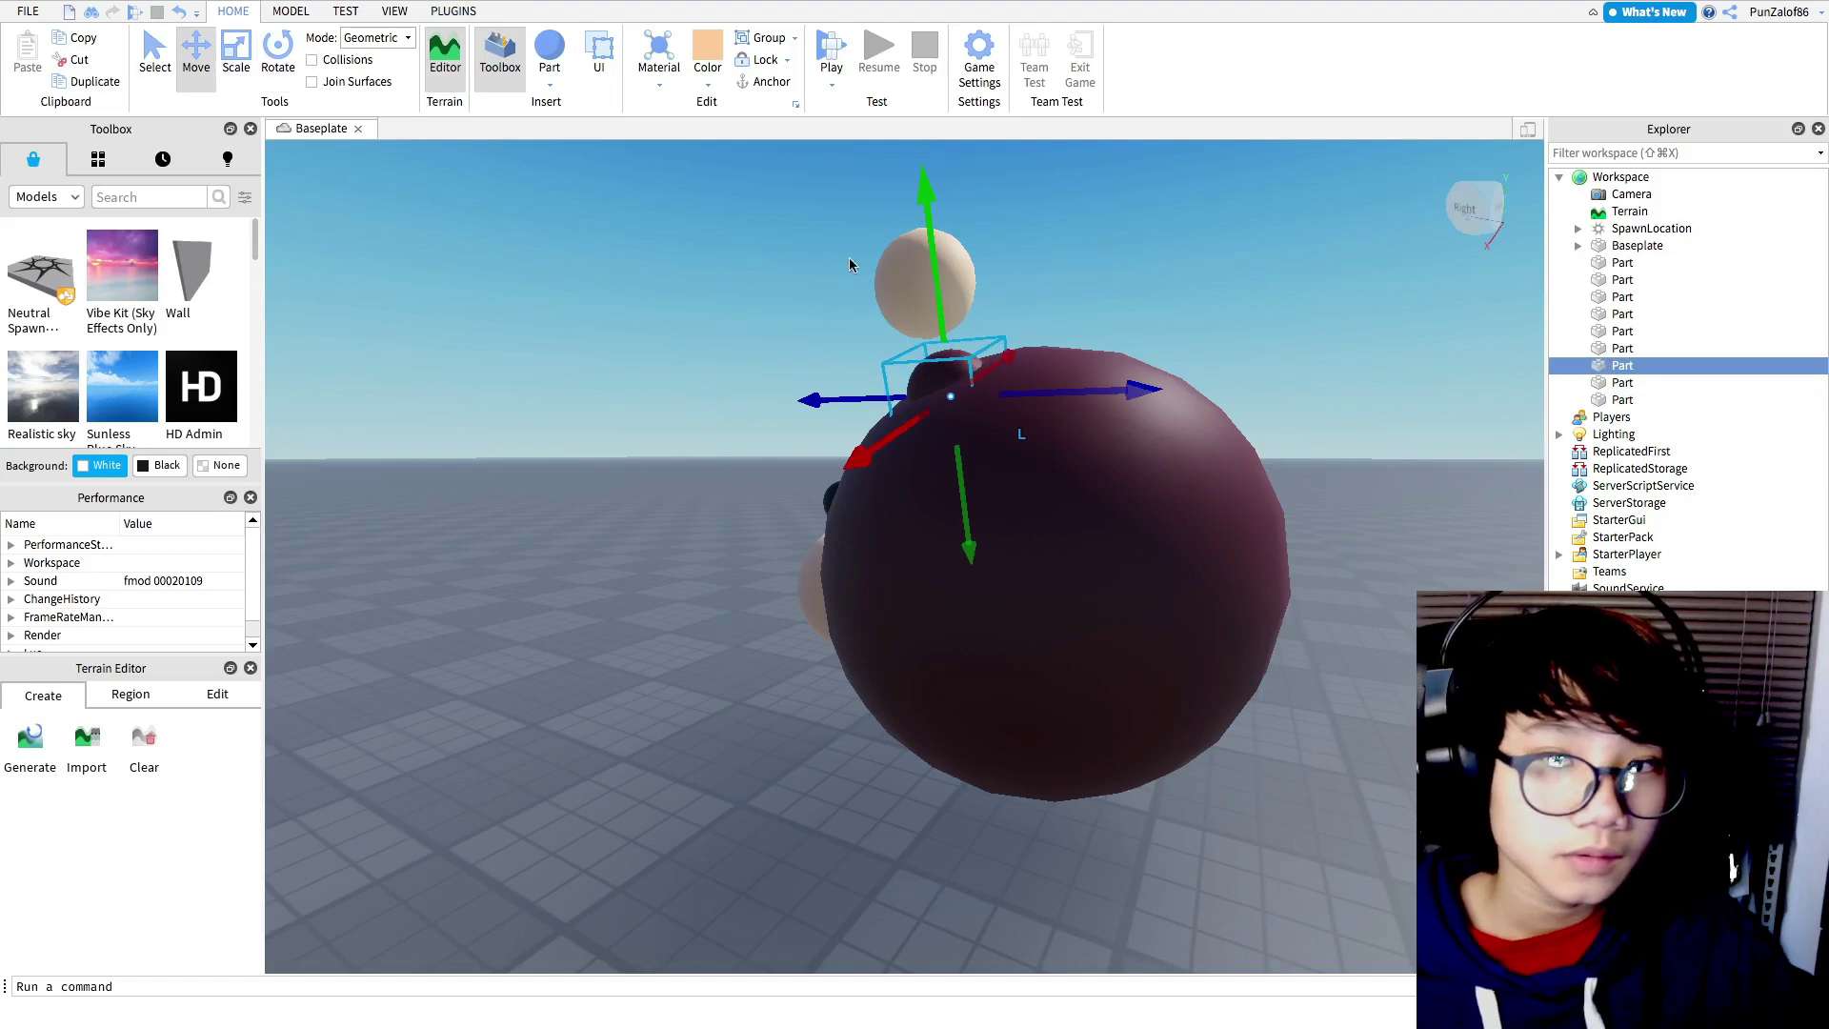
left_click_drag(898, 430, 889, 436)
left_click_drag(937, 302, 936, 284)
right_click_drag(1015, 343, 1017, 313)
key("w")
key("s")
left_click(1118, 308)
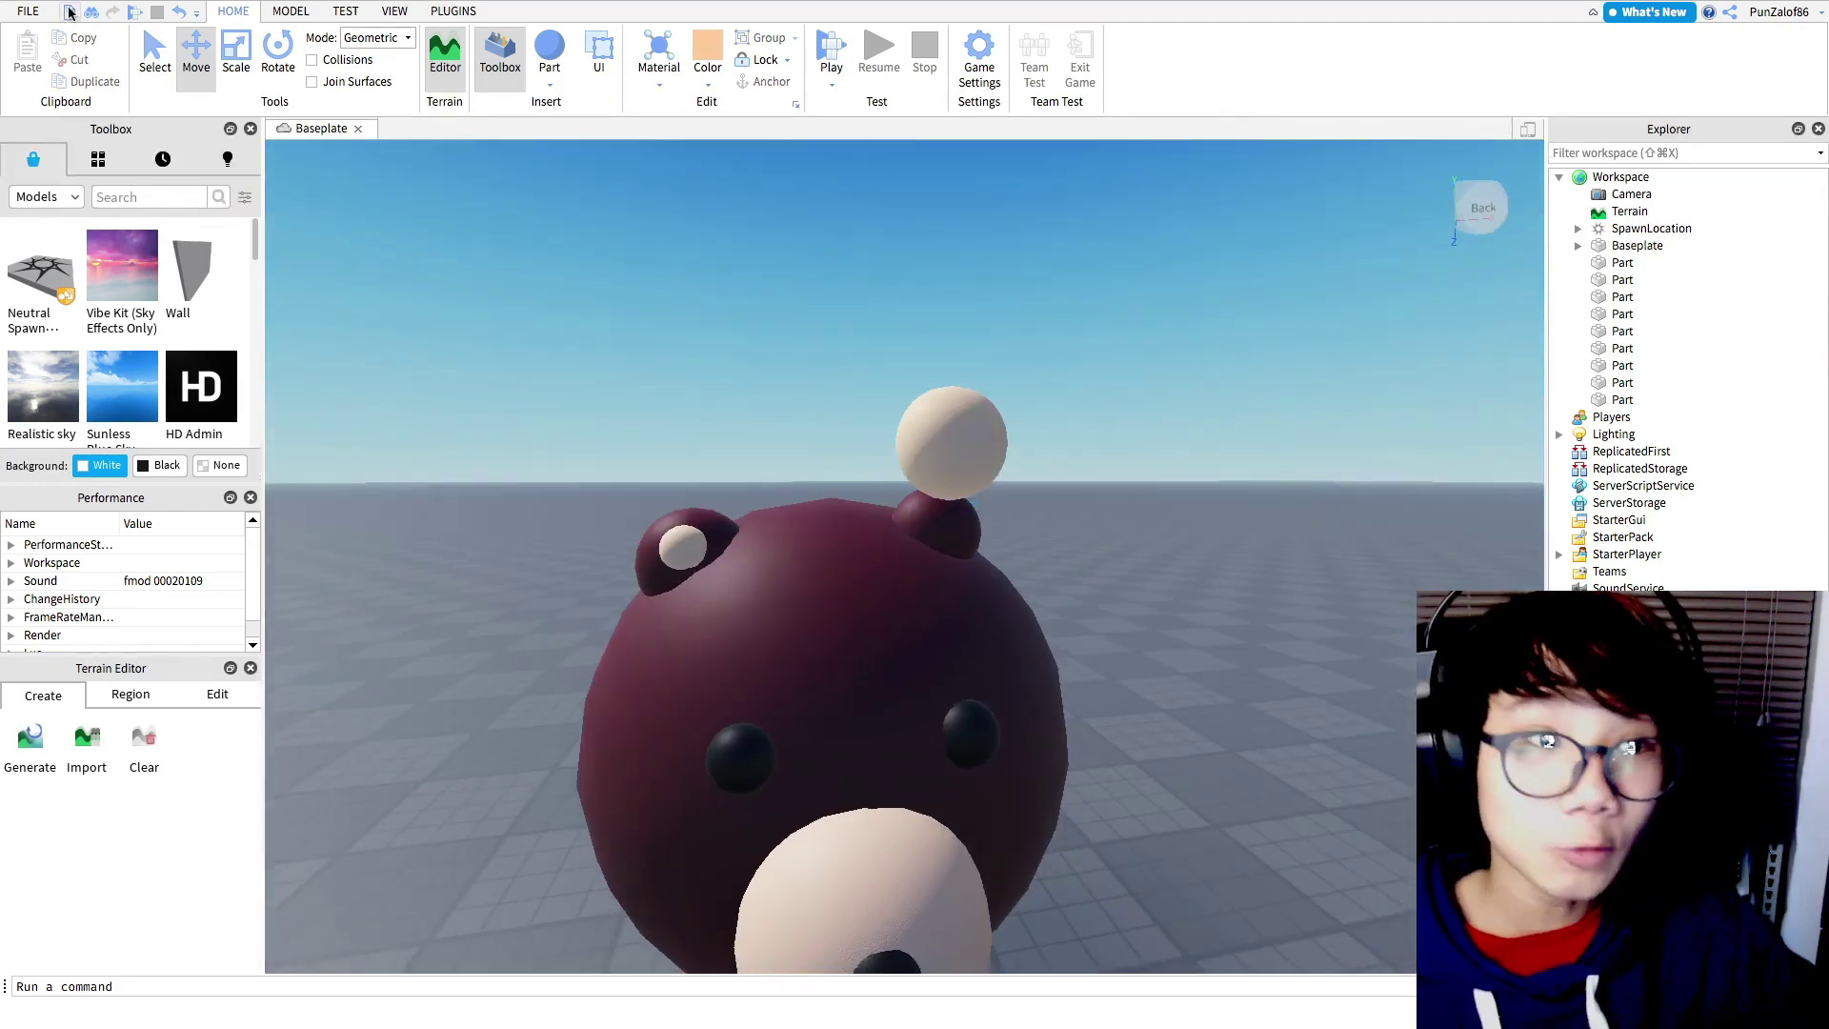
- Scale the second light sphere down further to match the inner ear already placed
left_click(970, 424)
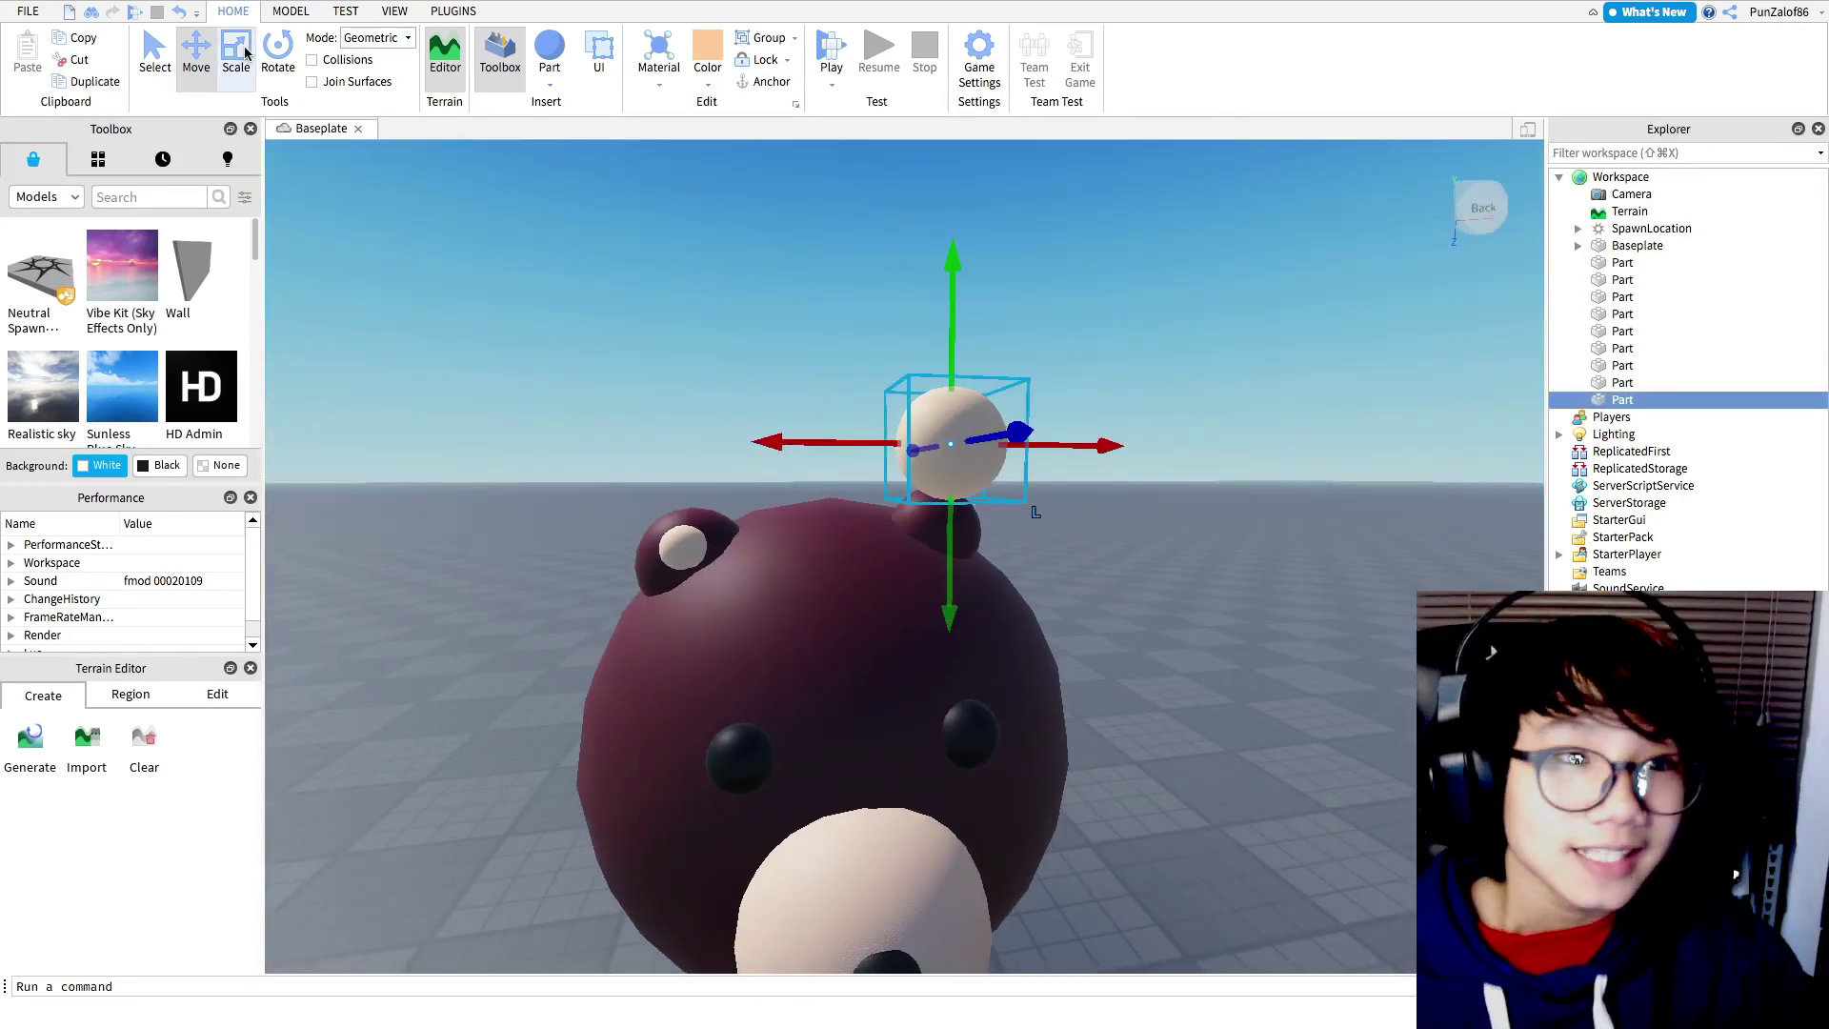
left_click(238, 52)
left_click_drag(930, 448, 963, 453)
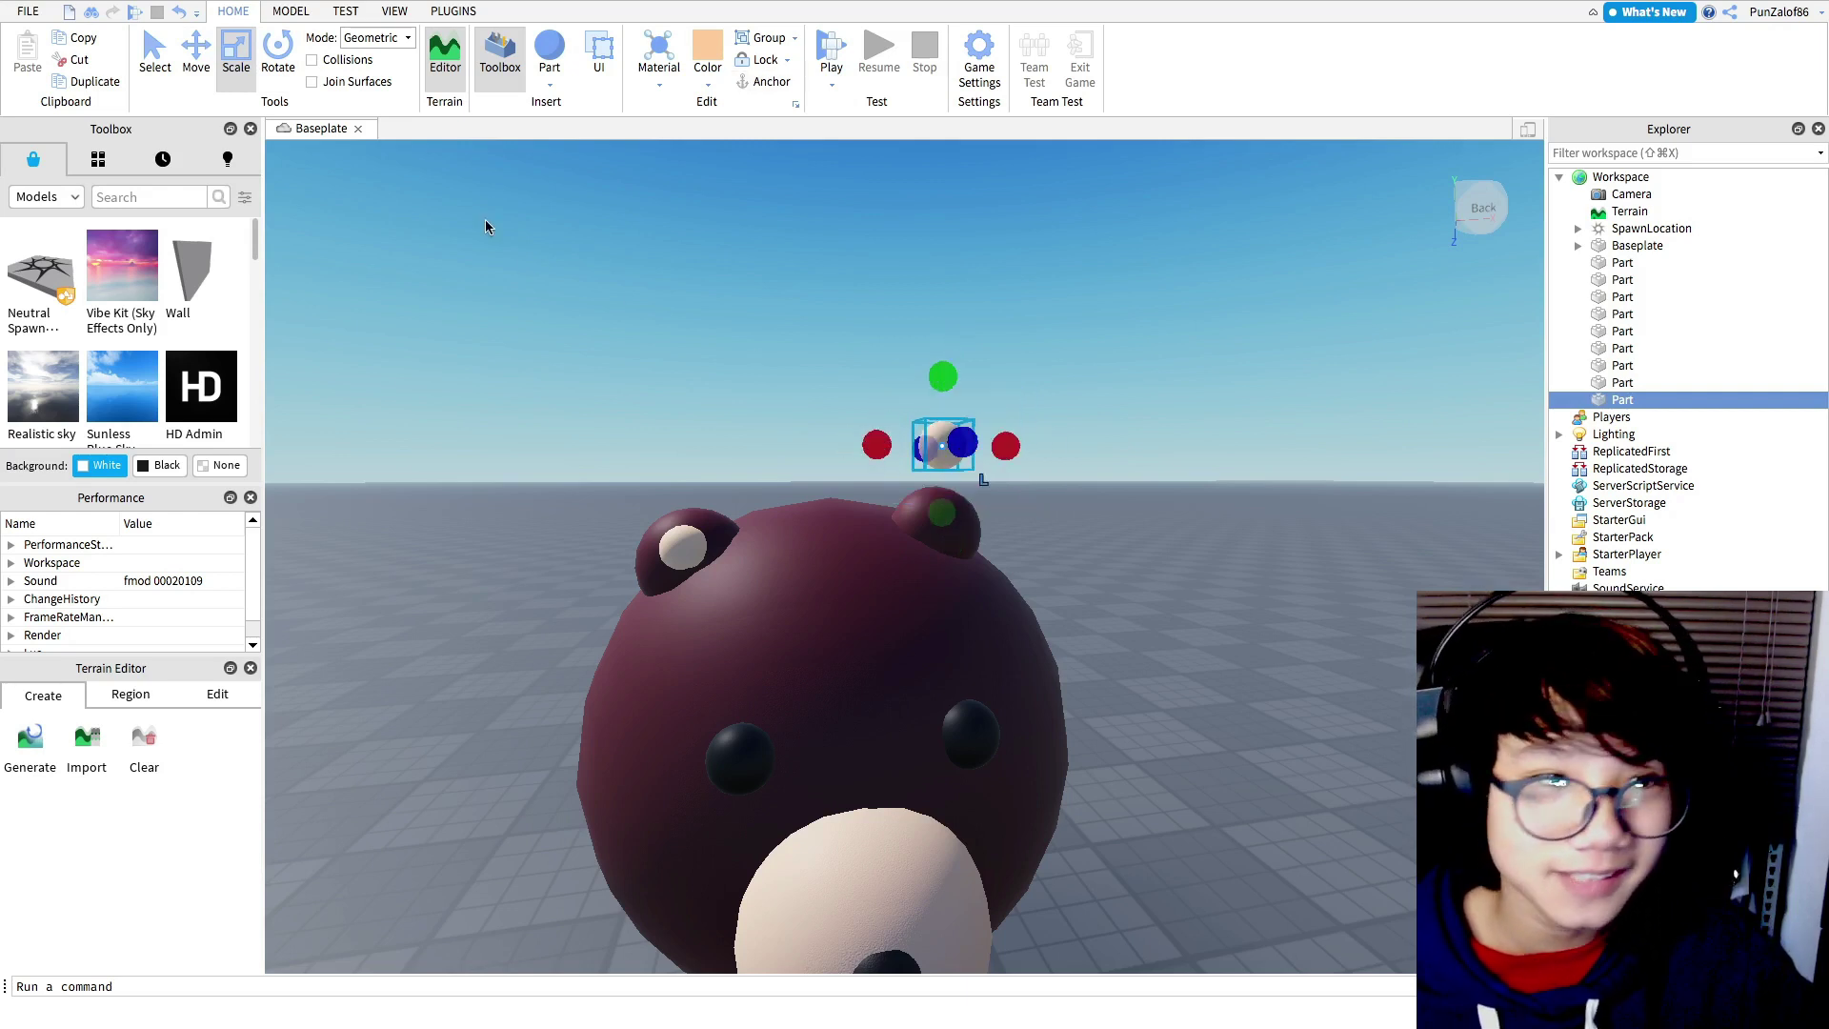
- Lower the second light sphere and fit it into the front of the ear on the viewer's right
left_click(208, 84)
left_click_drag(939, 547, 938, 636)
left_click_drag(1000, 534, 990, 574)
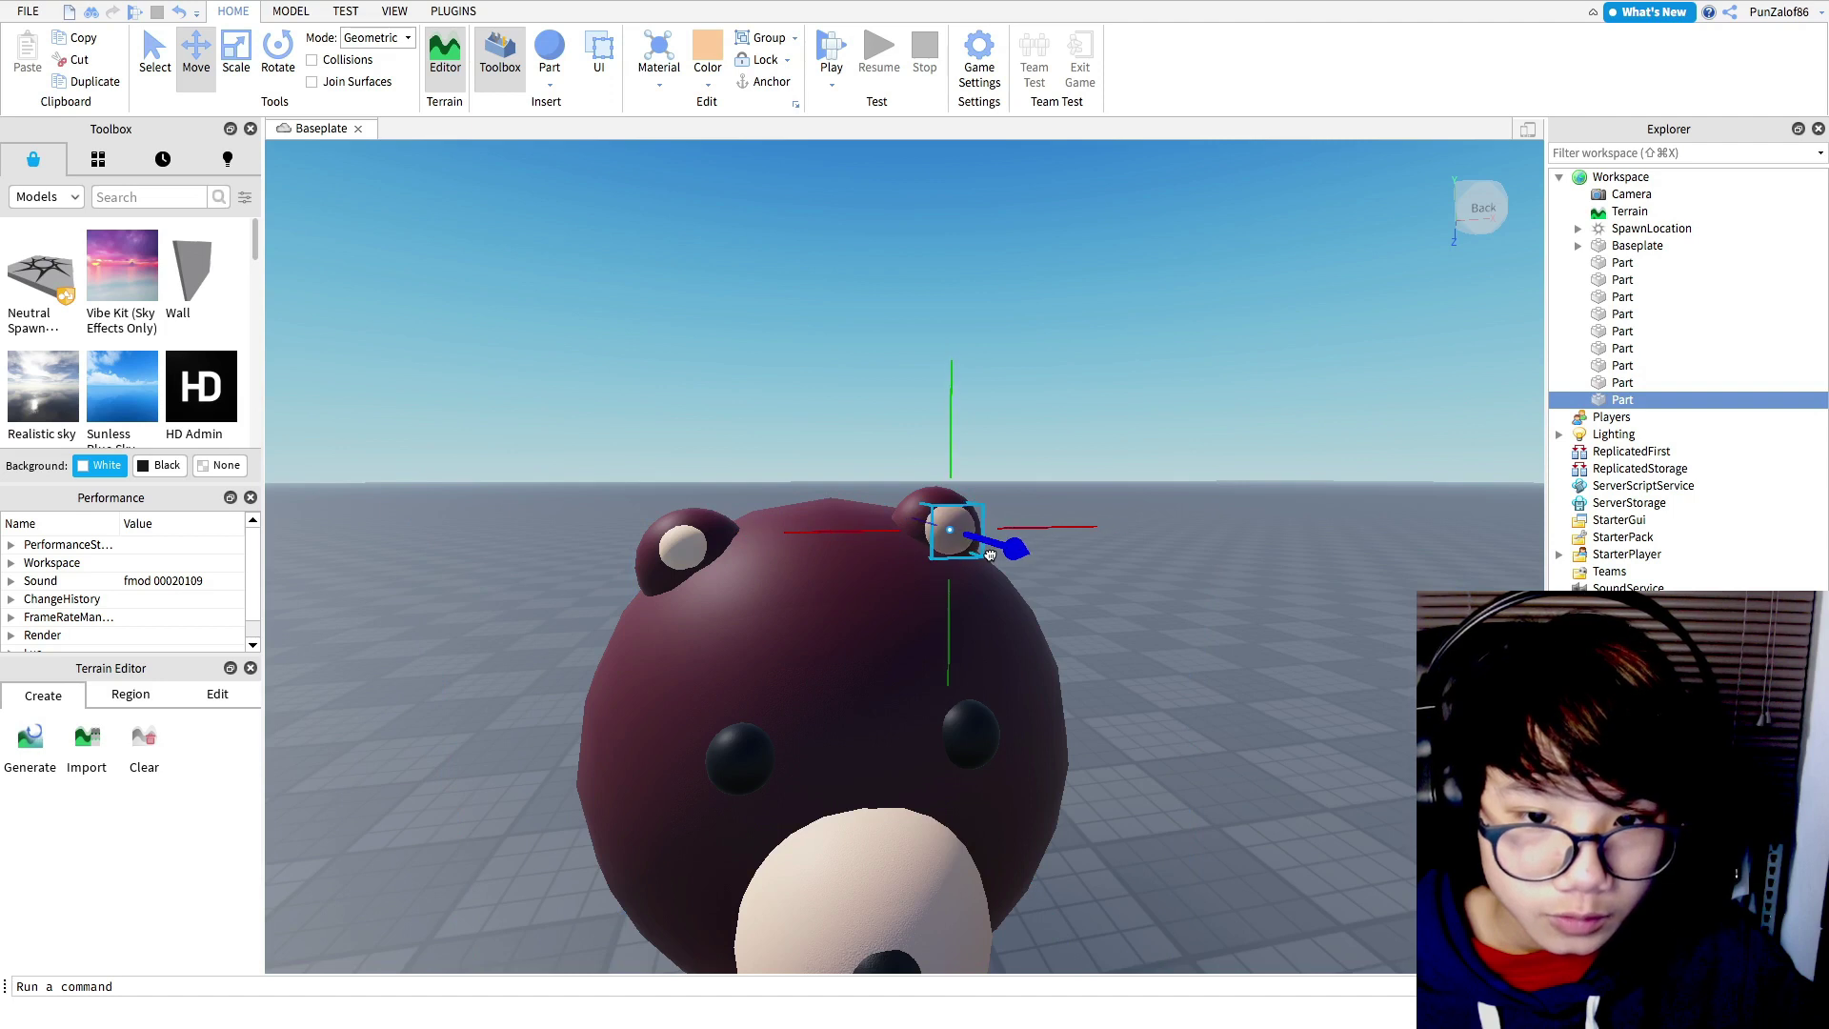
left_click_drag(988, 551, 988, 551)
- Examine the bear's head from the front with both inner ears in place
left_click(1083, 429)
key("d")
right_click_drag(1083, 428, 1082, 429)
key("s")
key("w")
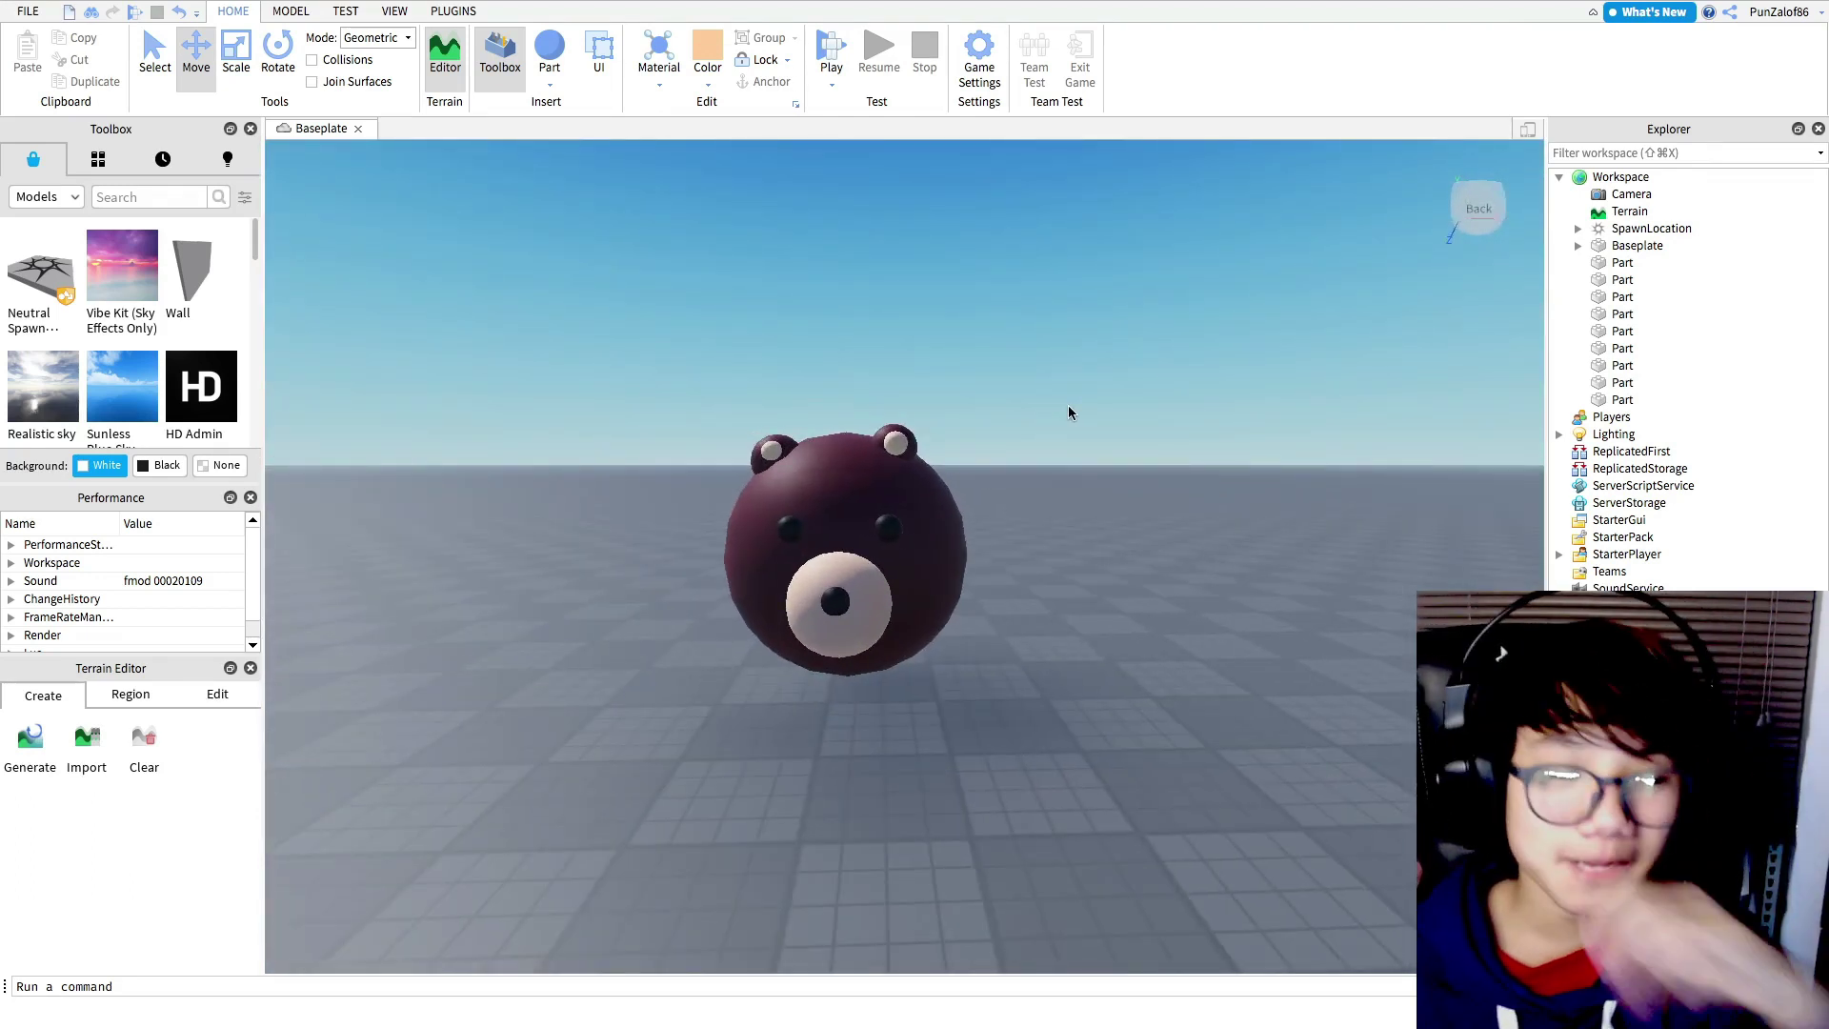
right_click(1066, 411)
left_click(1076, 286)
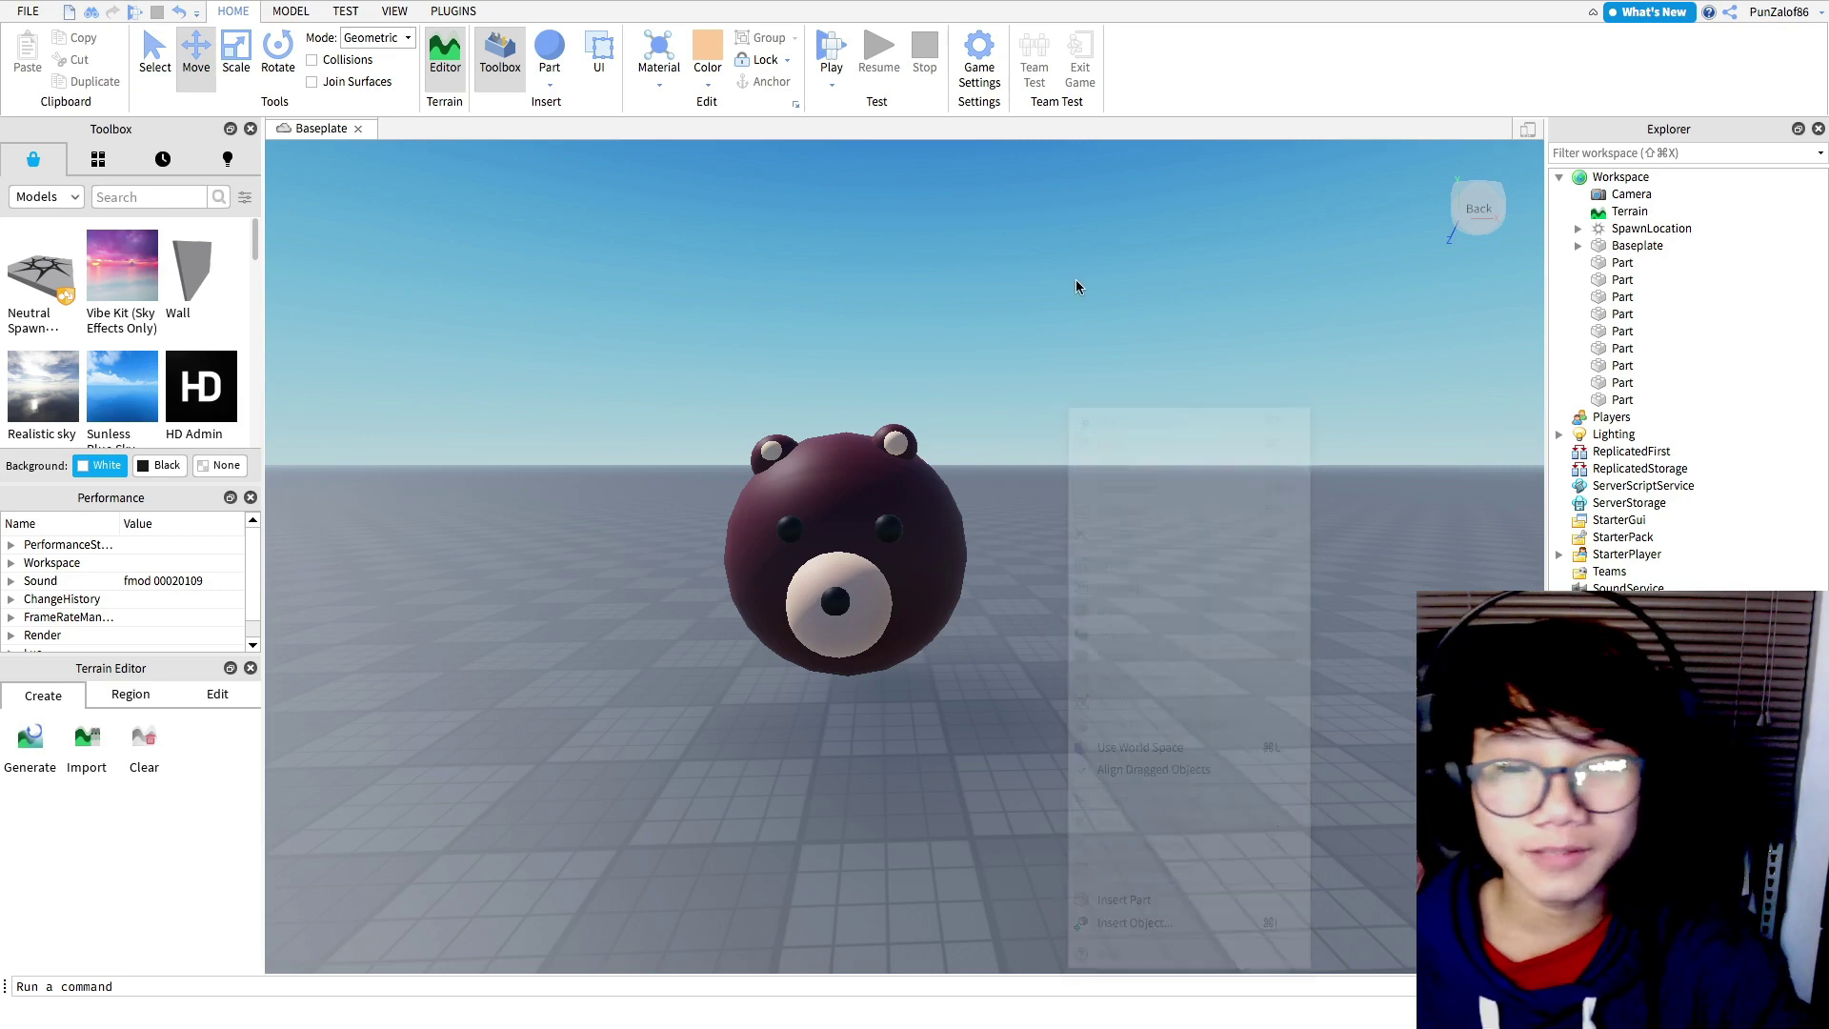
key("w")
right_click_drag(1066, 311, 1066, 311)
key("s")
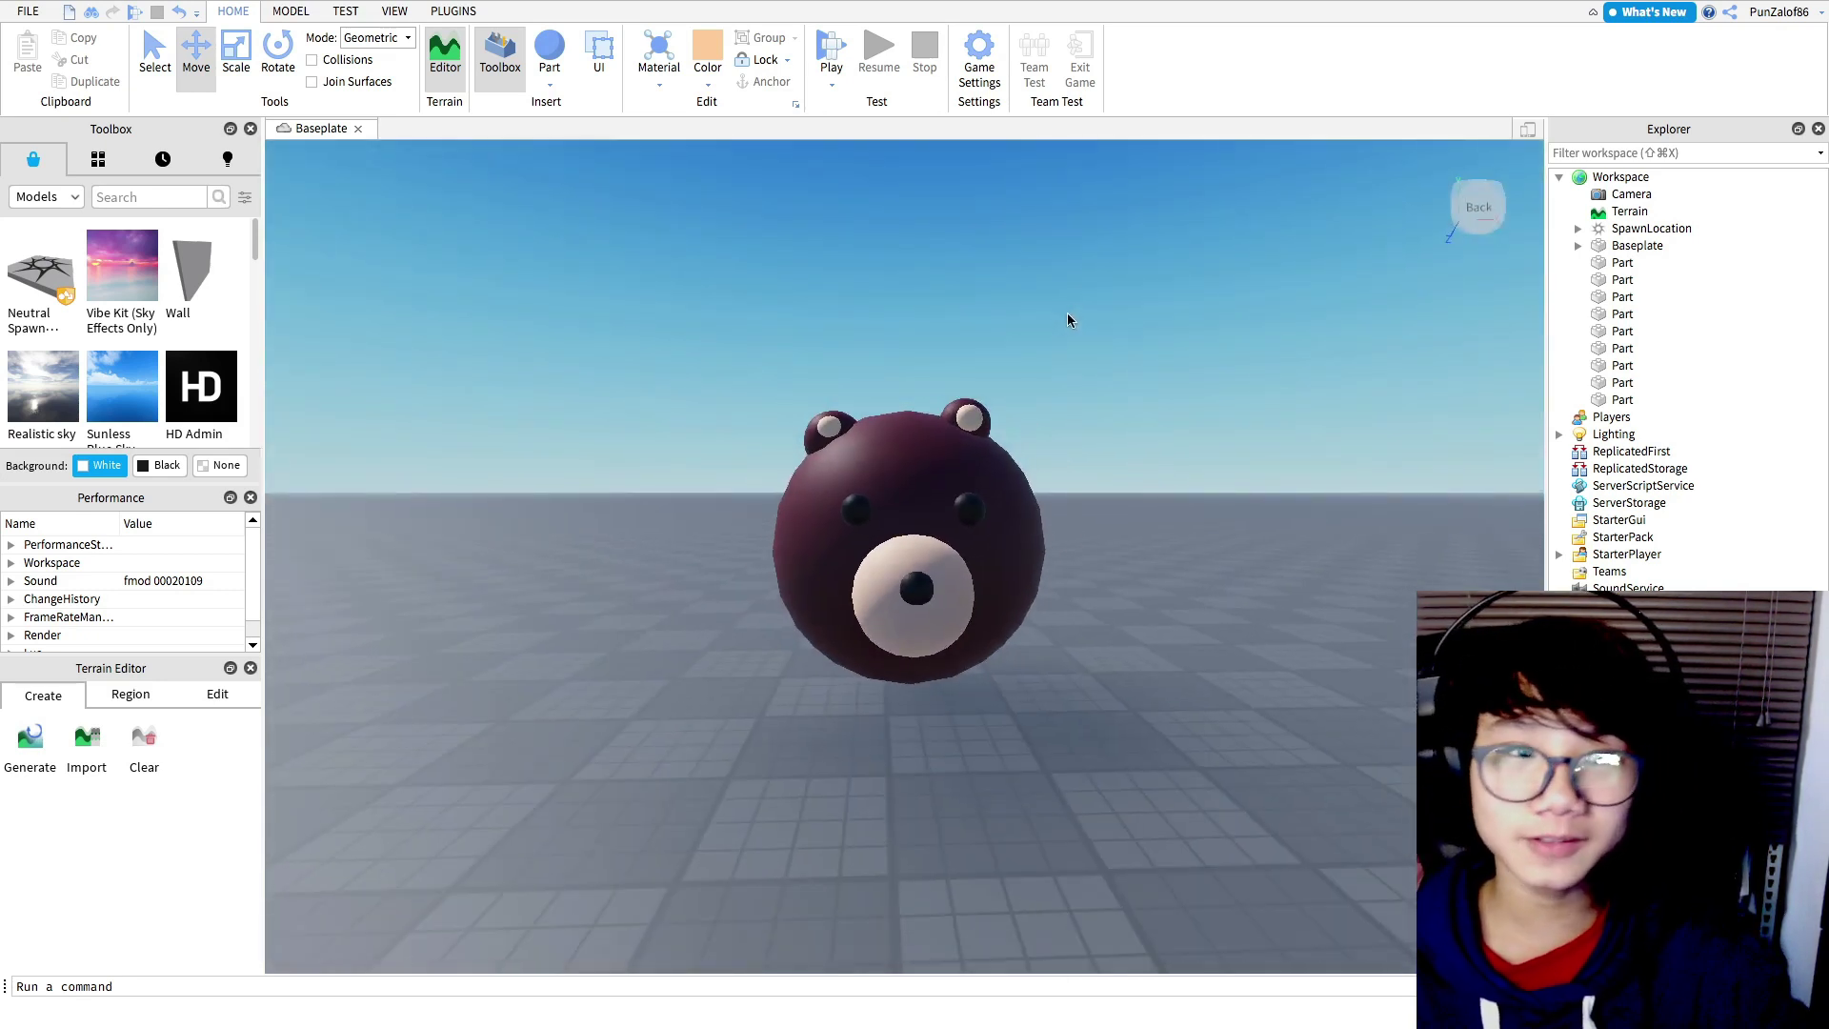
- Switch to OBS to check the recording, return to Roblox Studio and view the bear's head from the front
key("ctrl+Up")
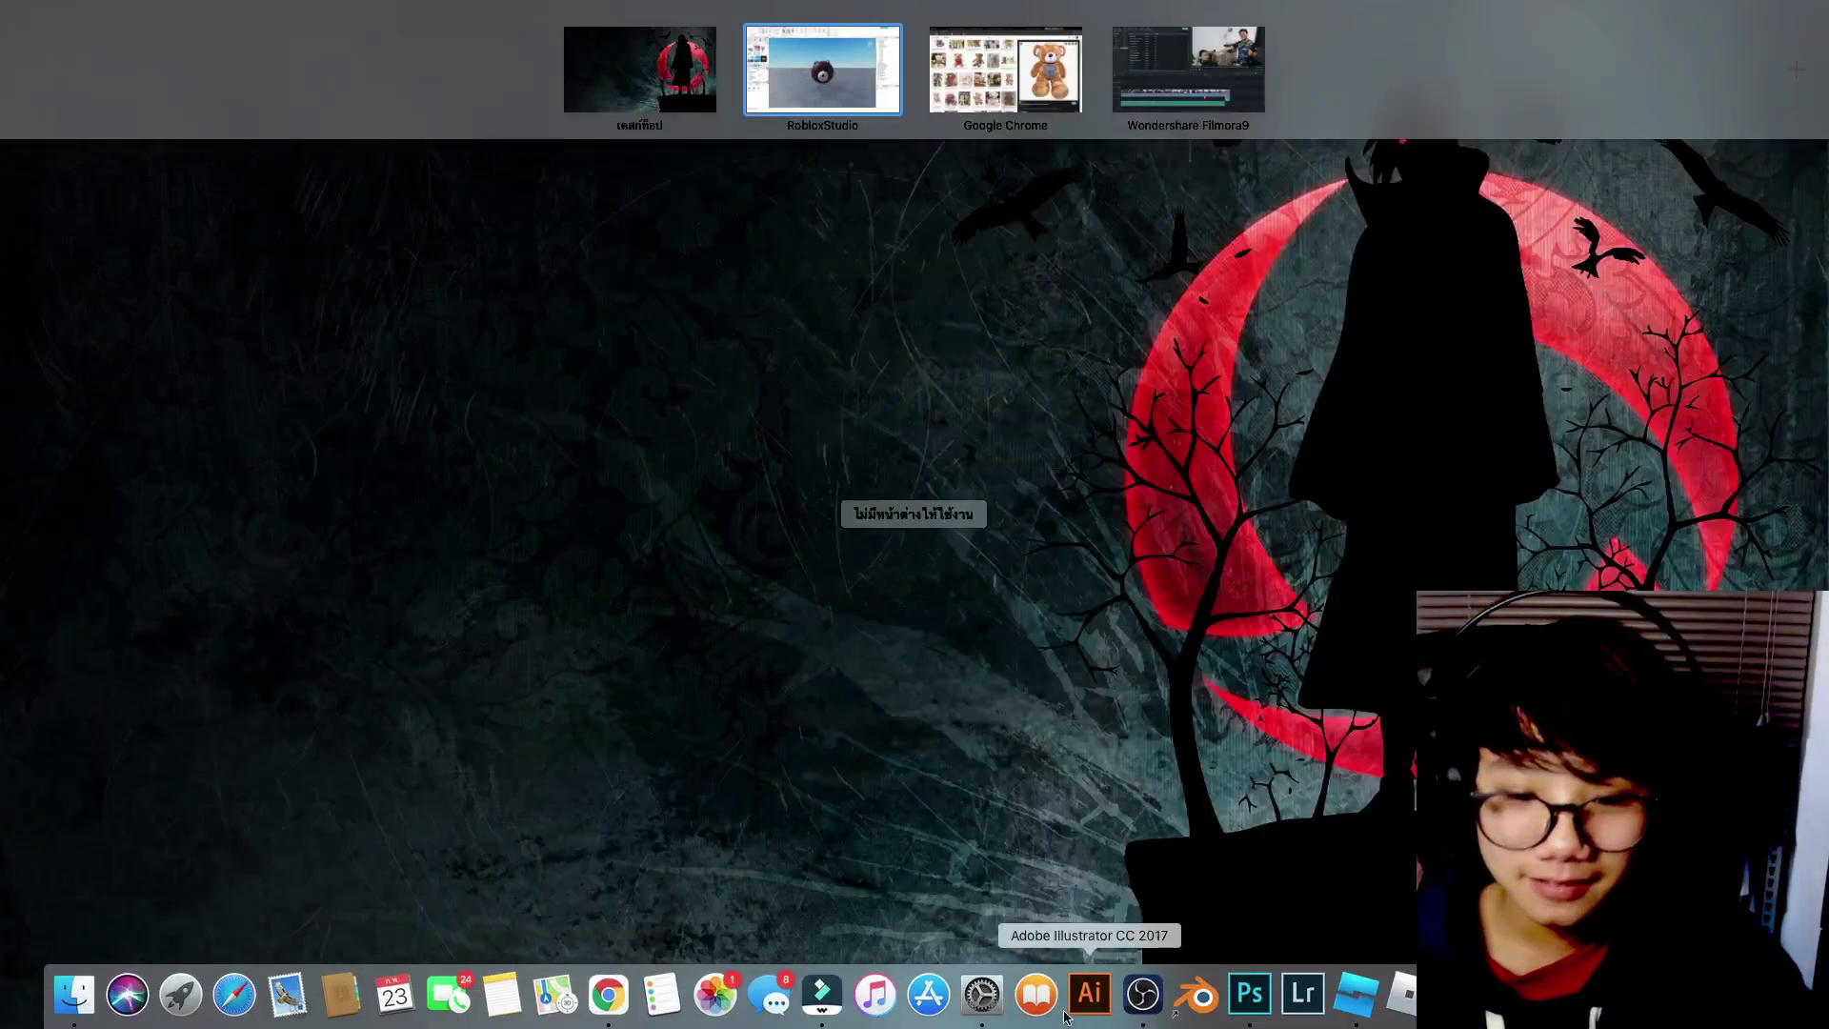
left_click(1146, 996)
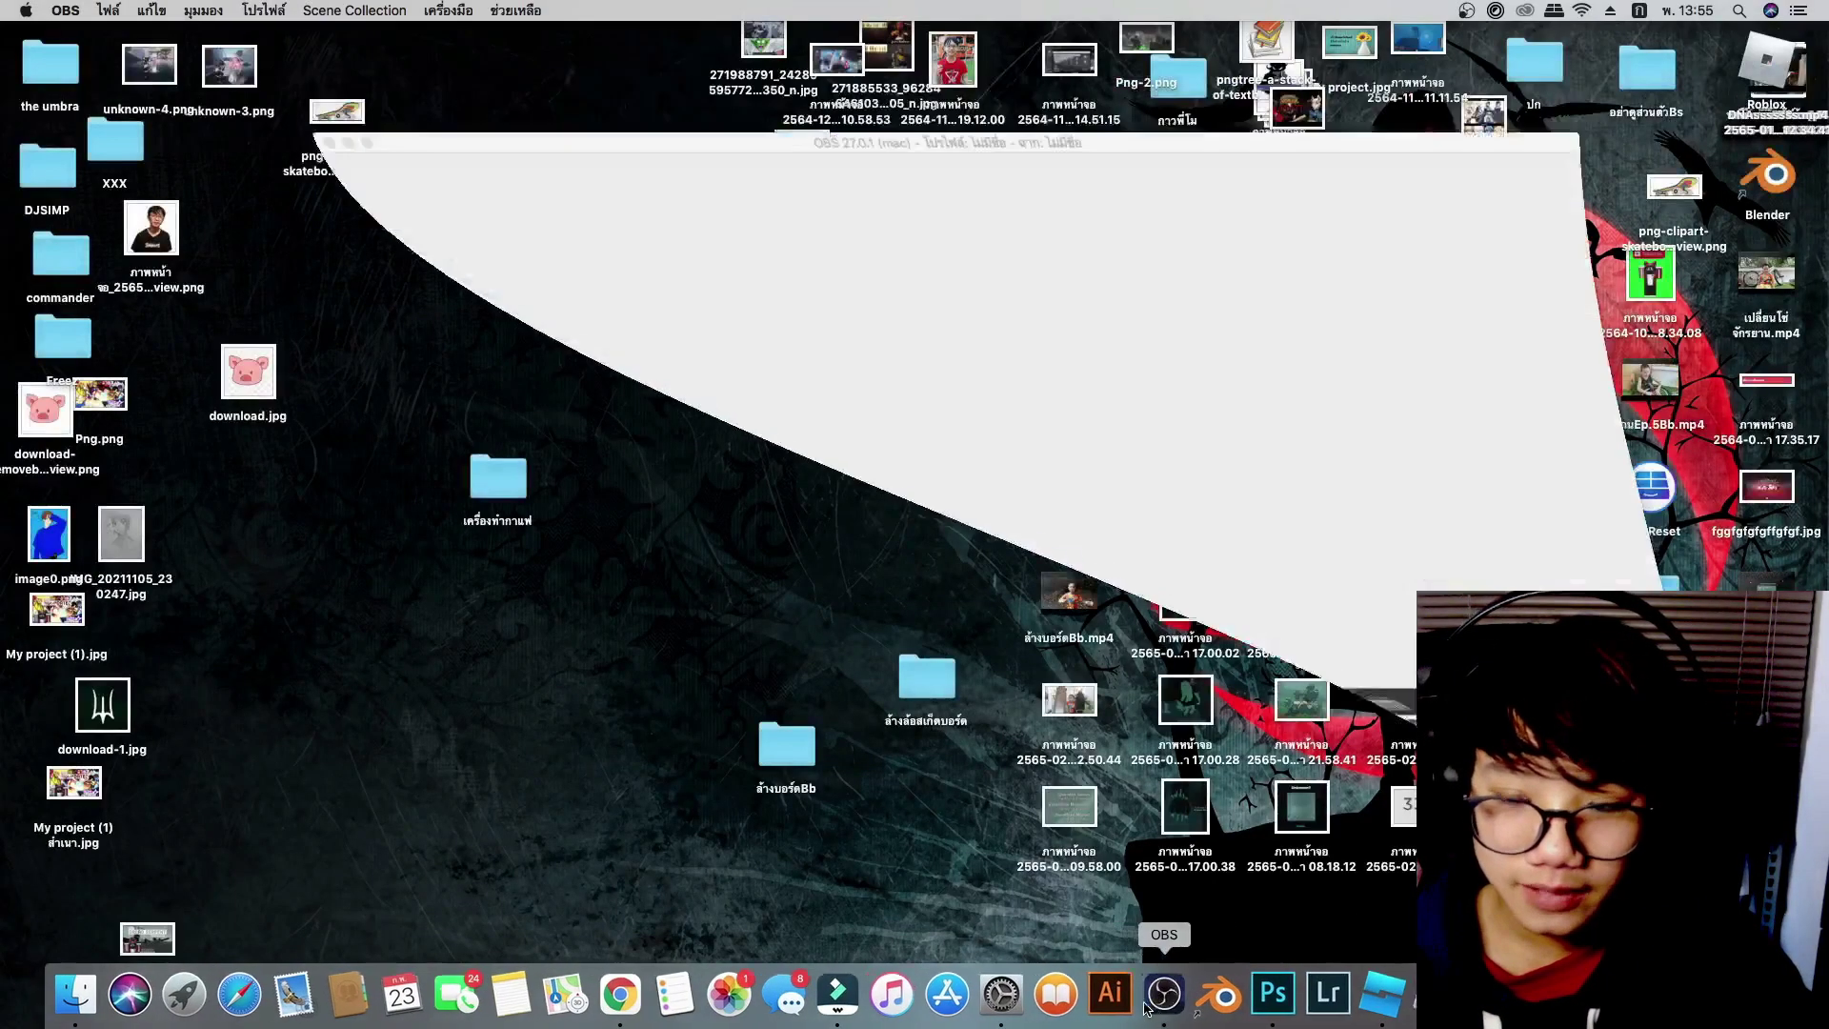
key("ctrl+Up")
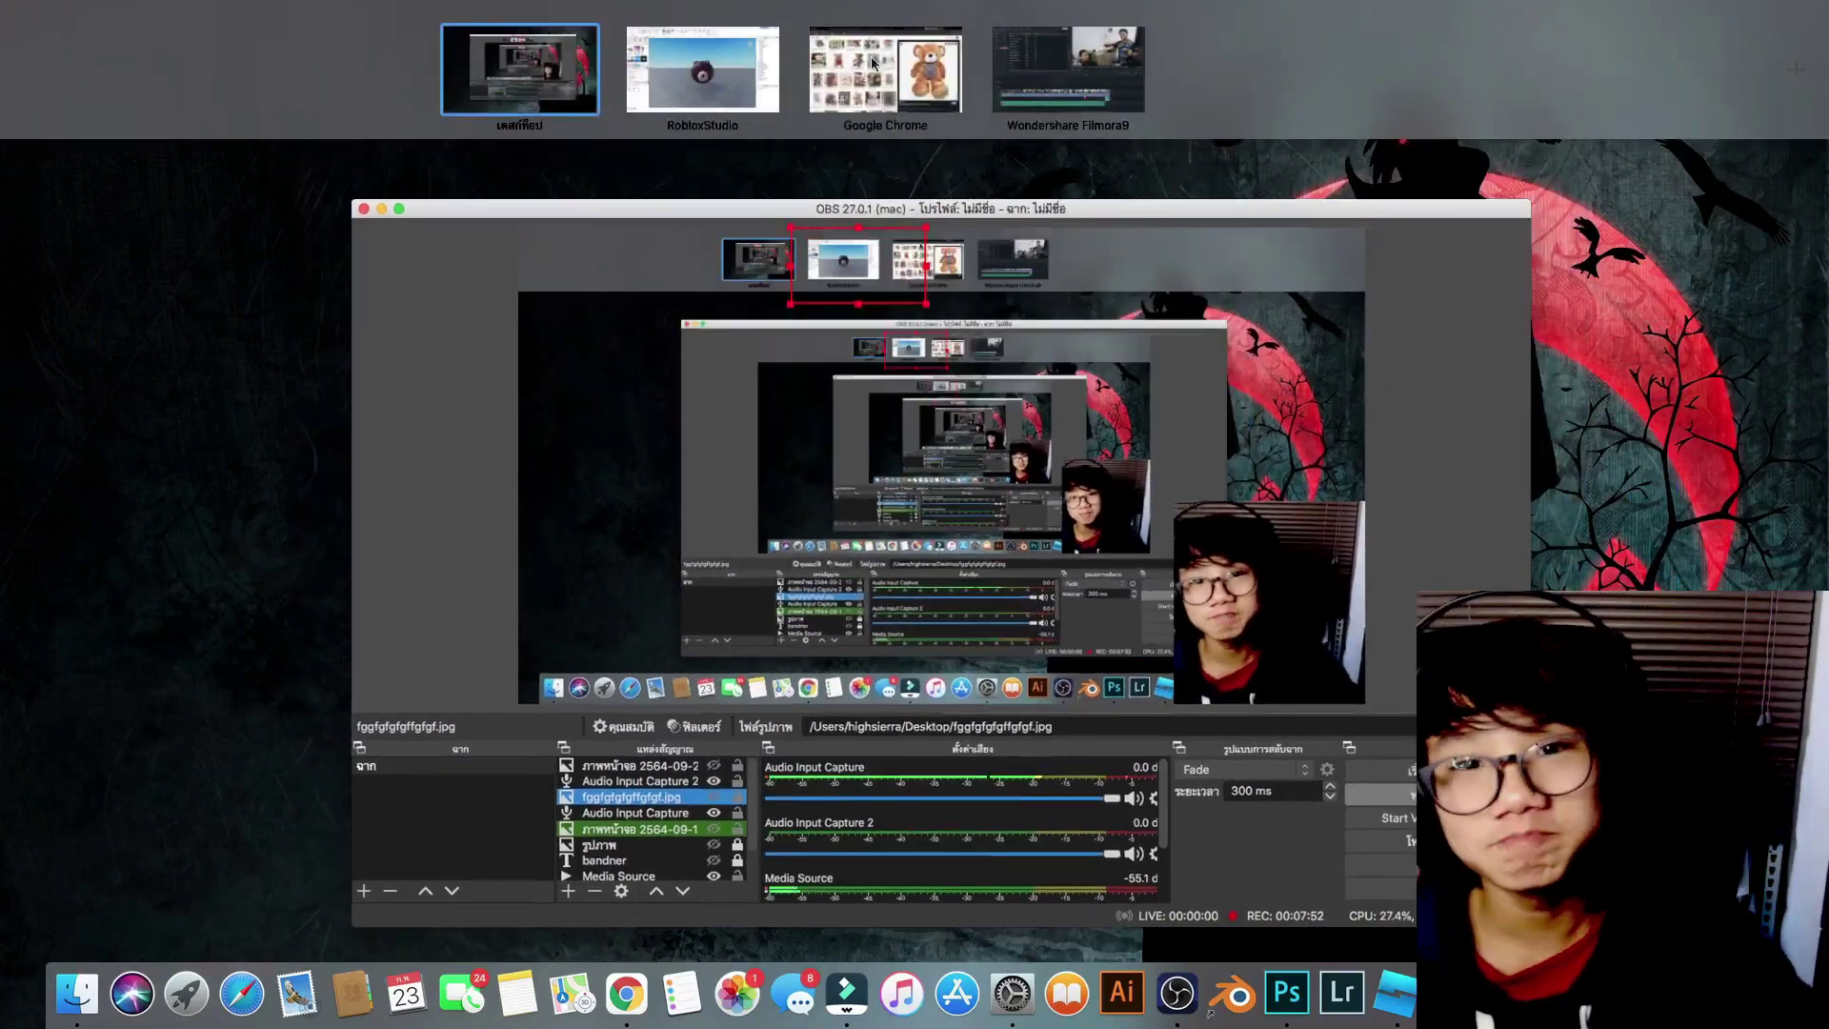
left_click(830, 68)
left_click(811, 68)
left_click(810, 66)
right_click(1266, 306)
left_click(1036, 262)
key("w")
right_click_drag(1059, 267, 1065, 271)
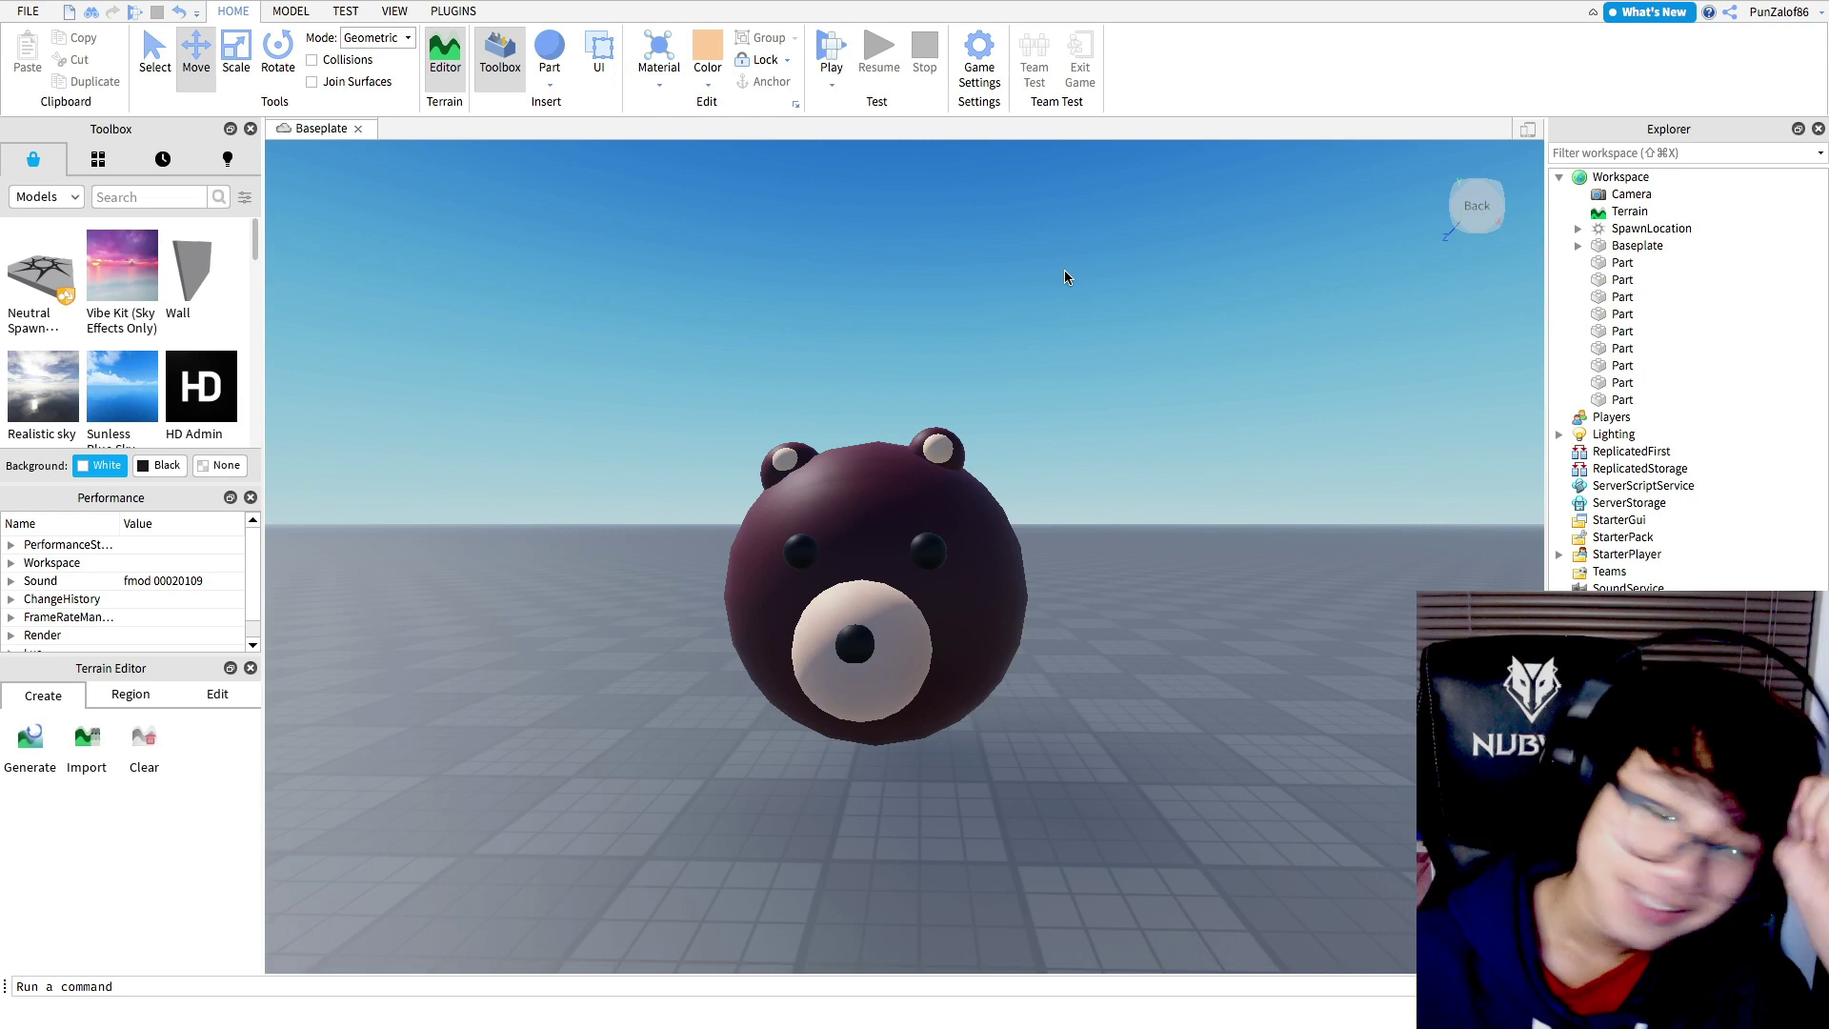
- Switch from Roblox Studio to the OBS window
key("ctrl+Up")
left_click(1143, 438)
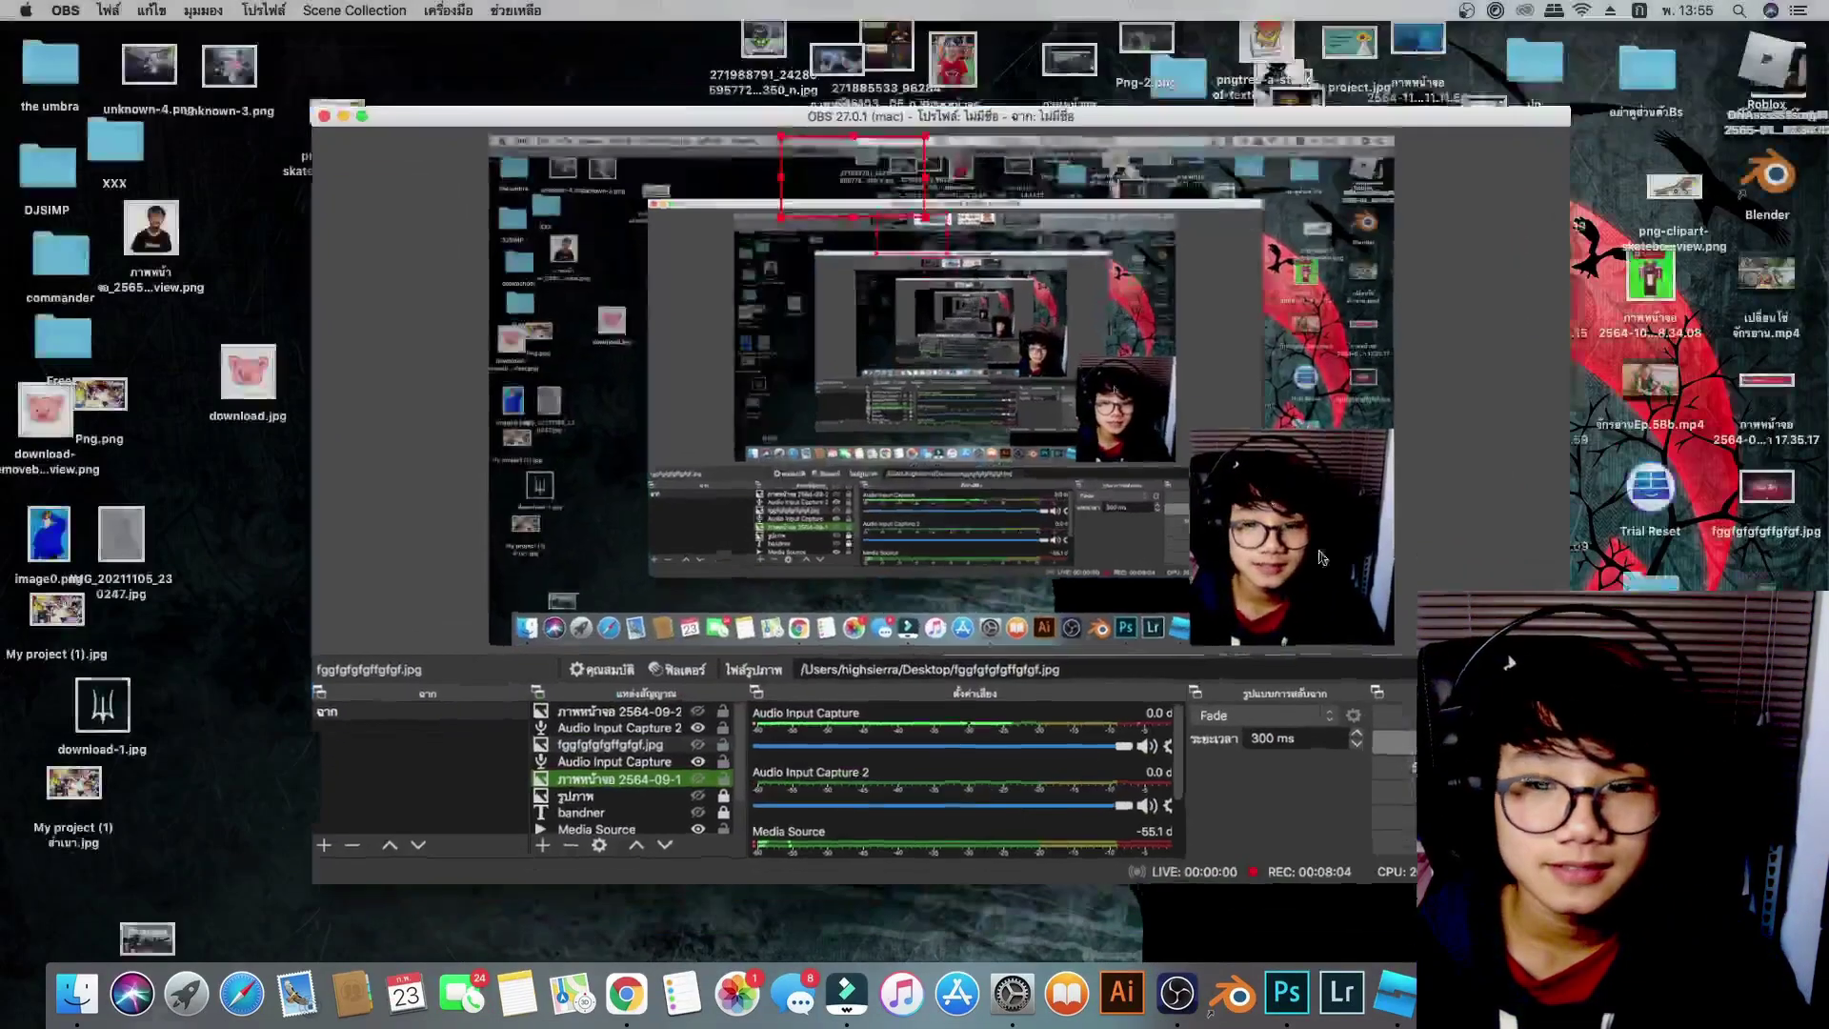